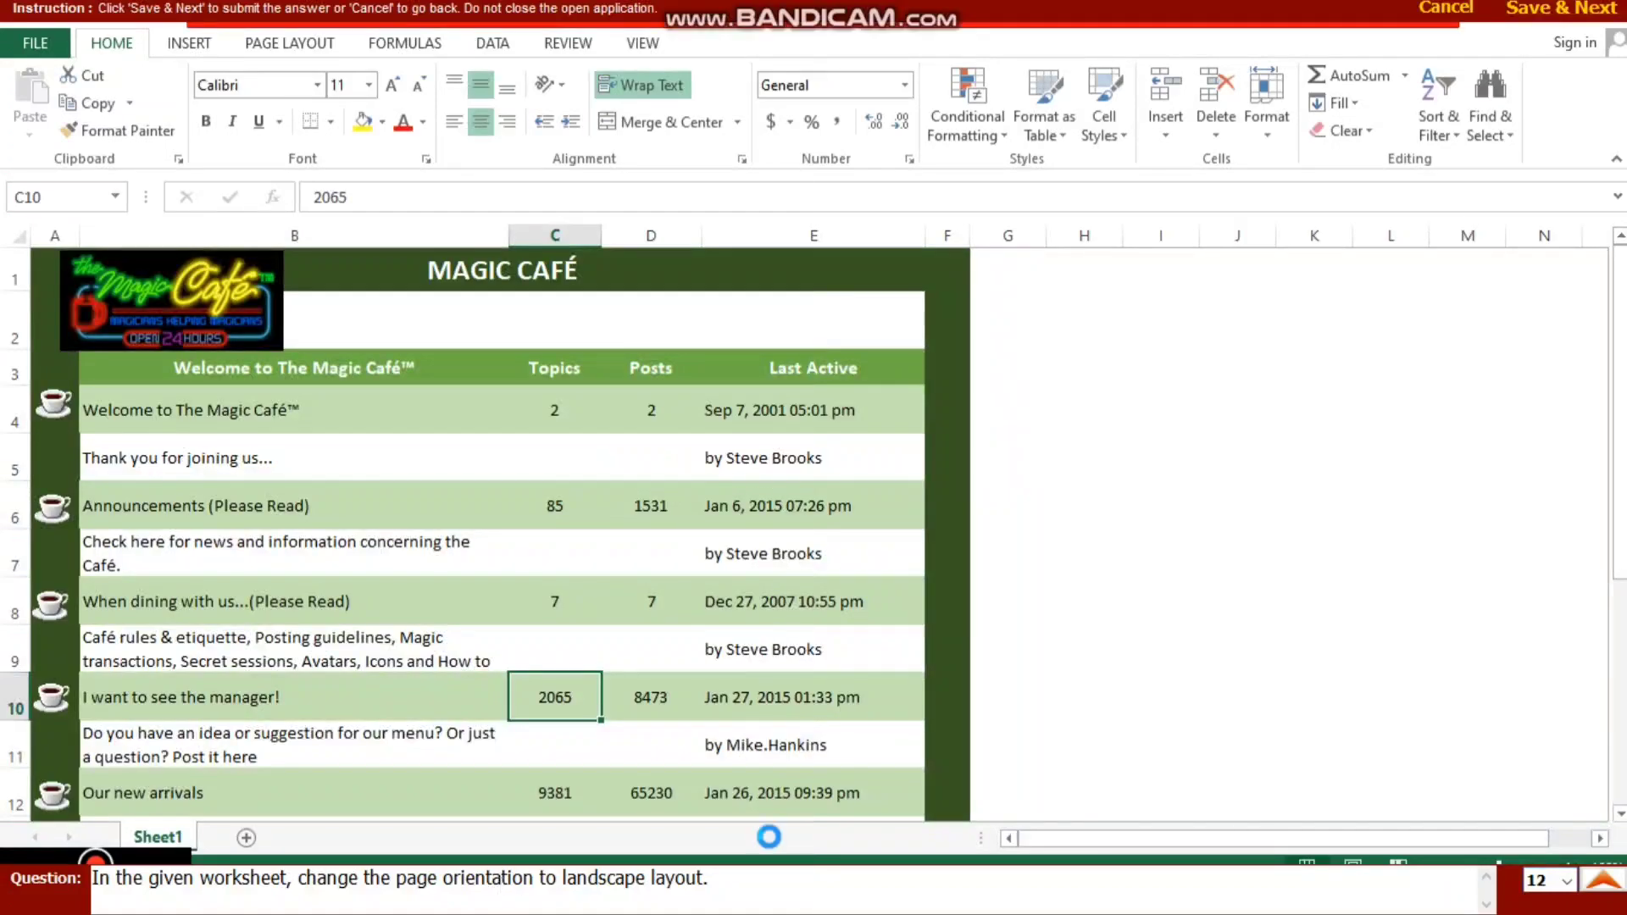
# Step: Change the worksheet's page orientation to landscape and submit the answer
pyautogui.click(1041, 671)
pyautogui.click(290, 47)
pyautogui.click(254, 135)
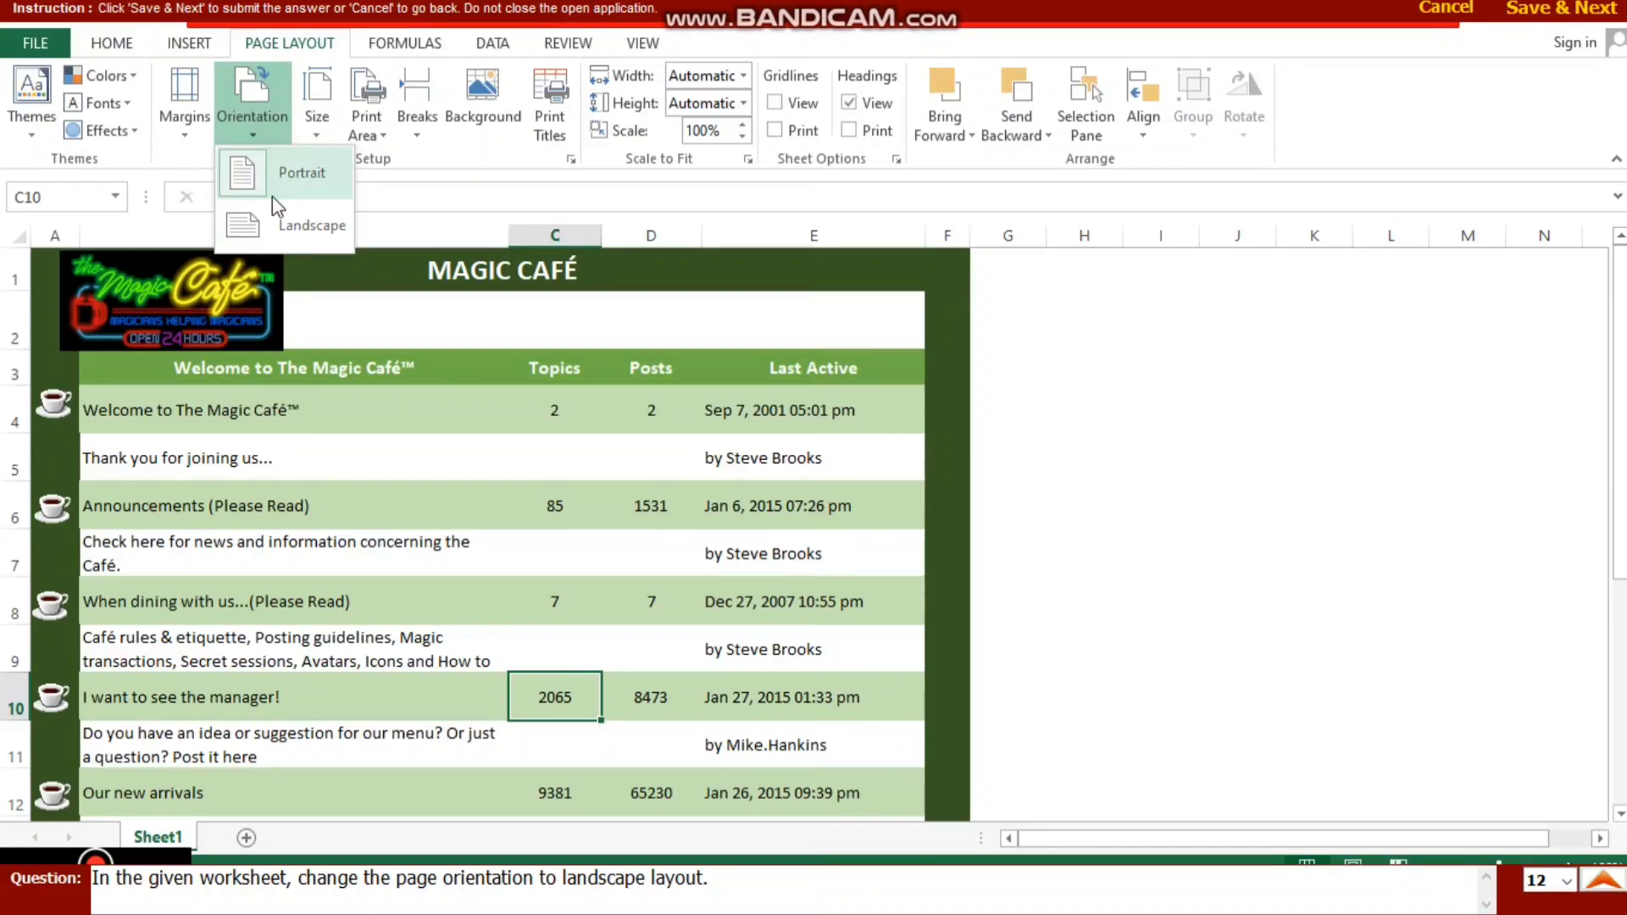
pyautogui.click(295, 225)
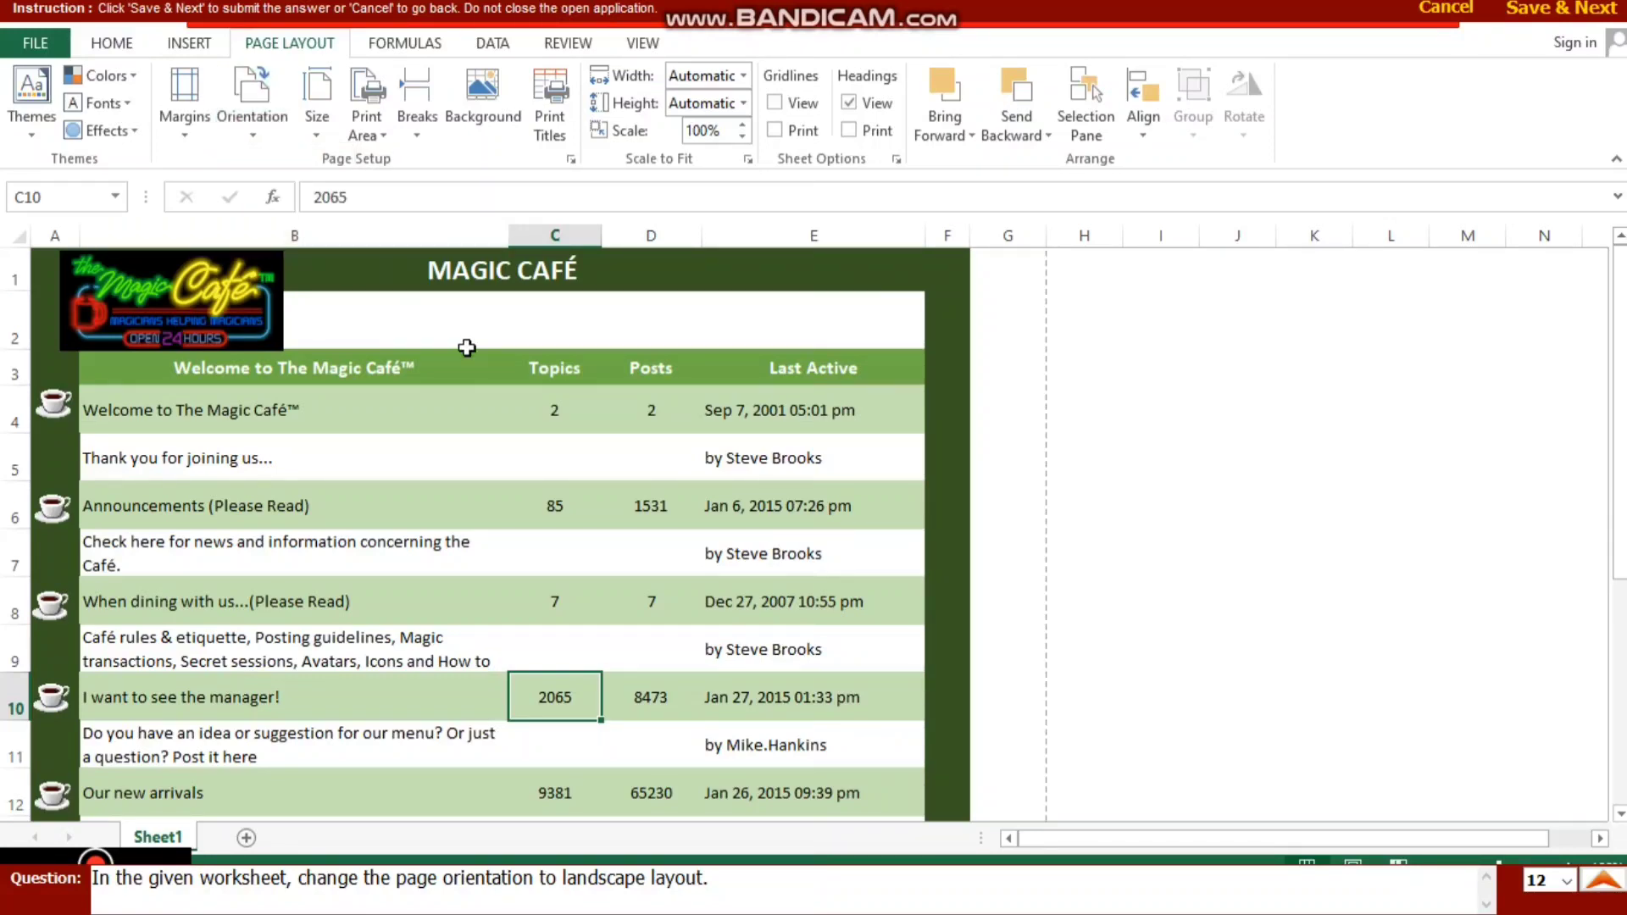
pyautogui.click(1036, 506)
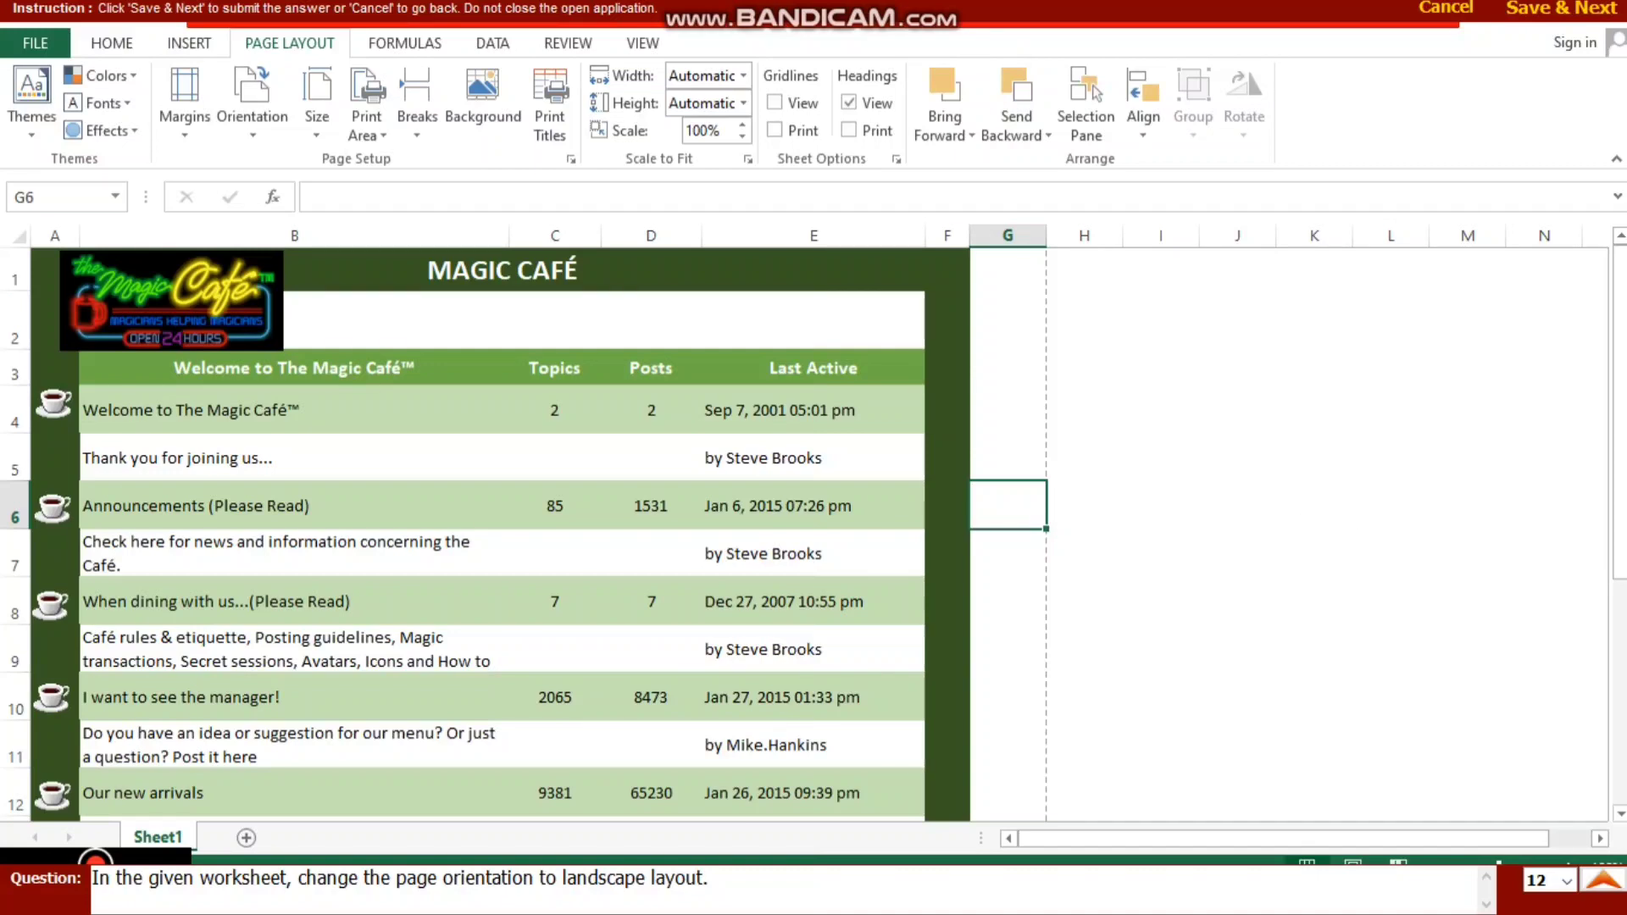
pyautogui.click(1569, 10)
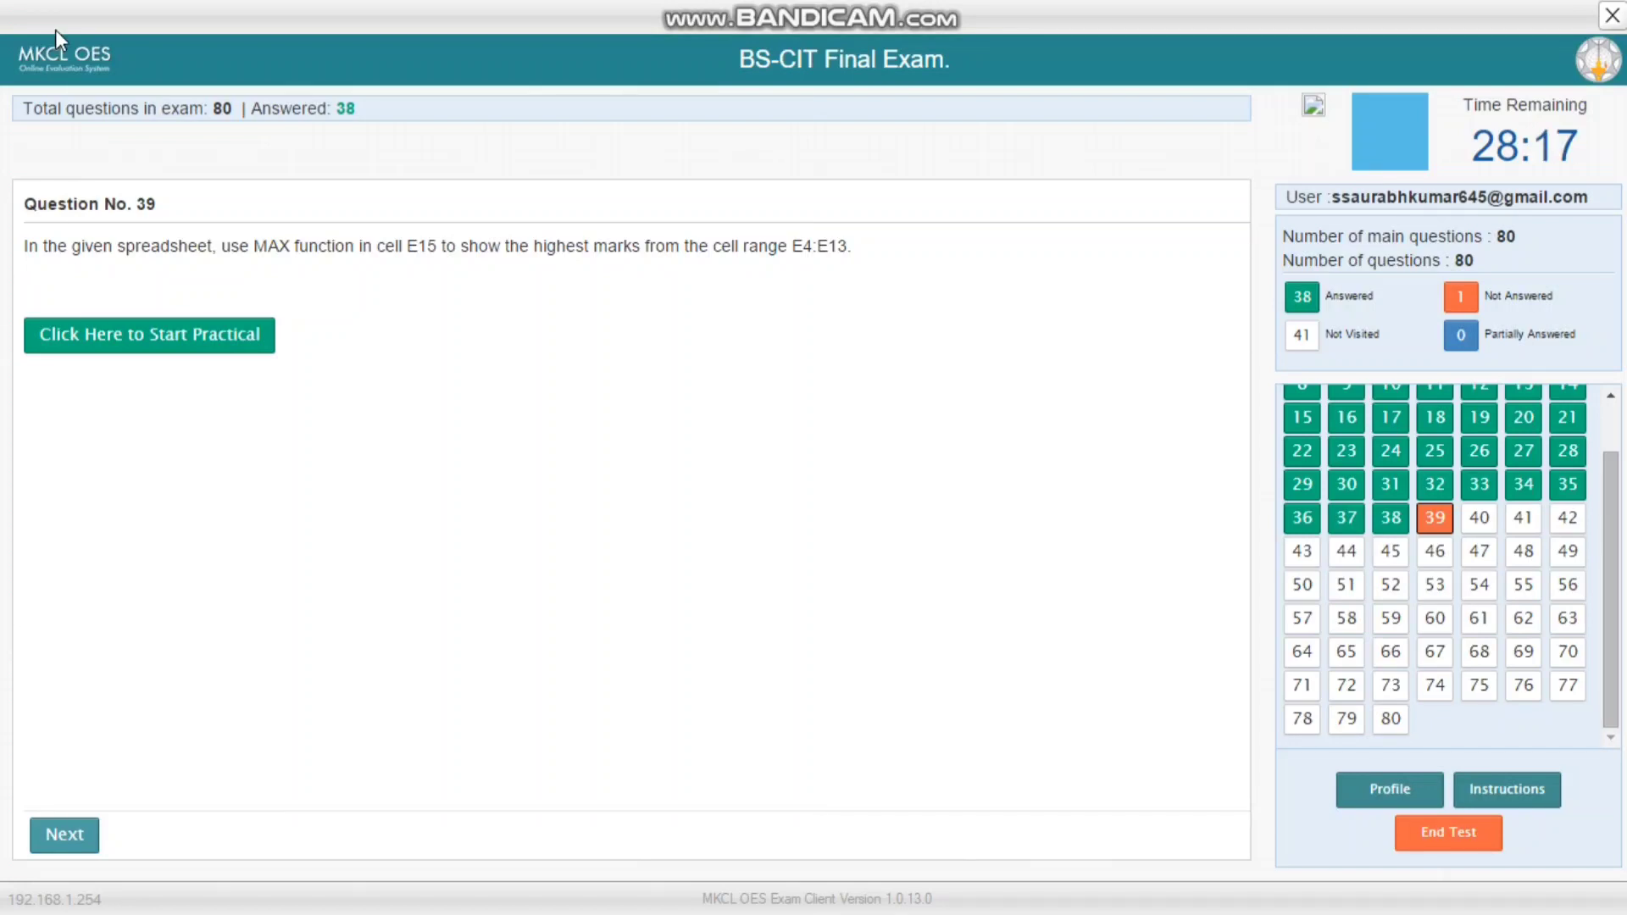
# Step: Start the question 39 practical, calculate the maximum of F4:F14 in cell F15 with the MAX function, and submit it
pyautogui.click(188, 329)
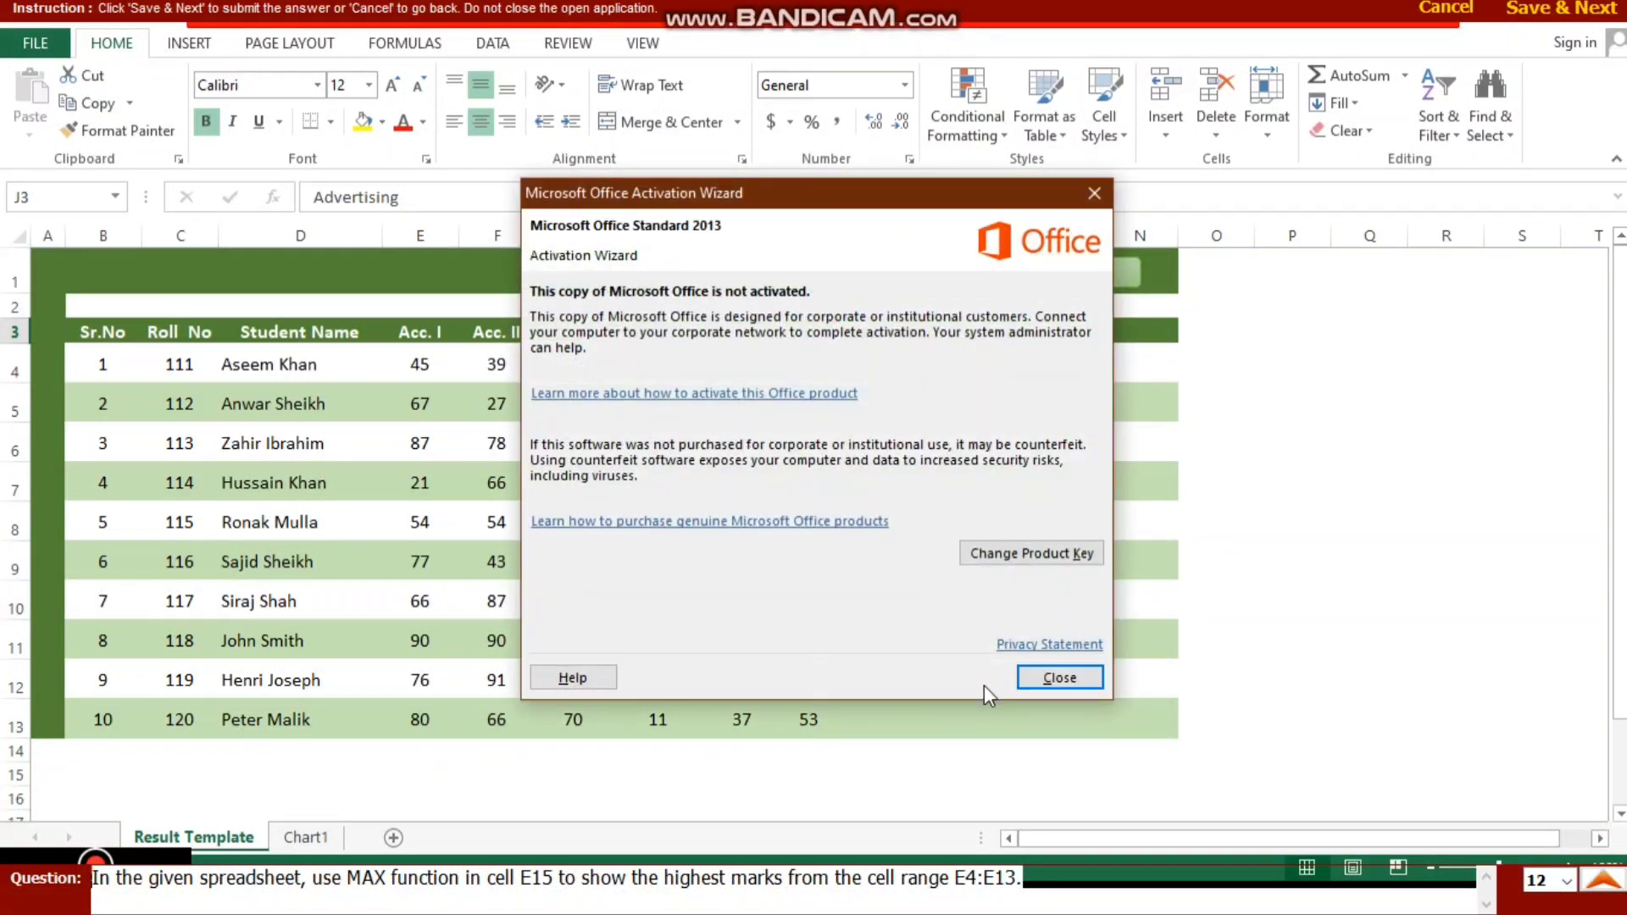
pyautogui.click(1060, 678)
pyautogui.click(497, 768)
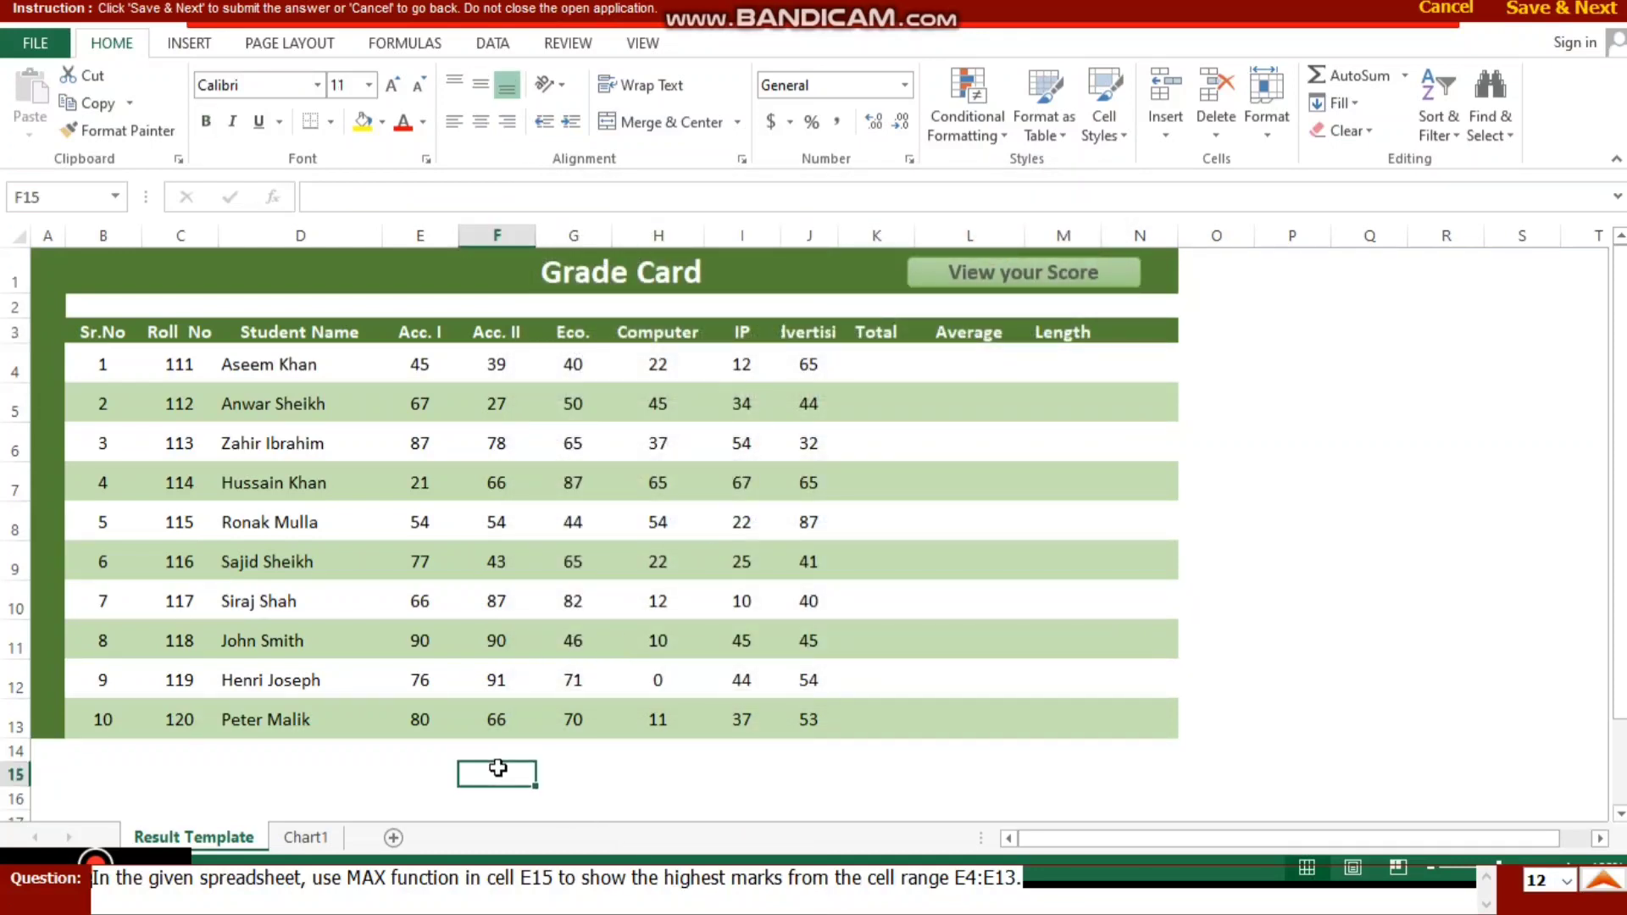
pyautogui.click(1406, 82)
pyautogui.click(1354, 190)
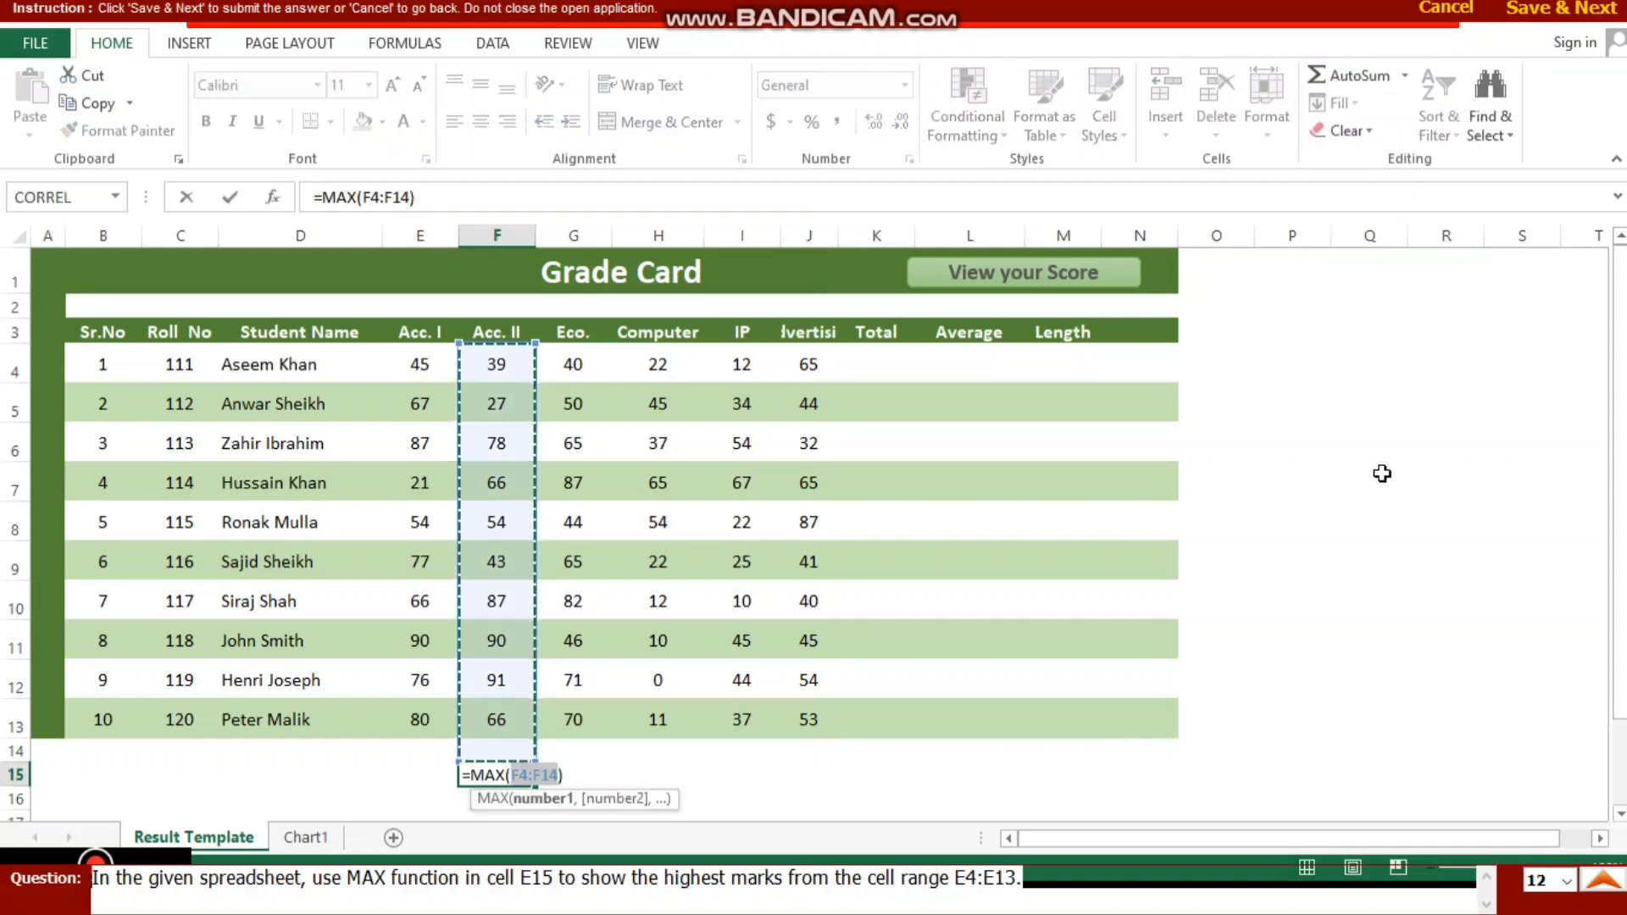
pyautogui.press('Return')
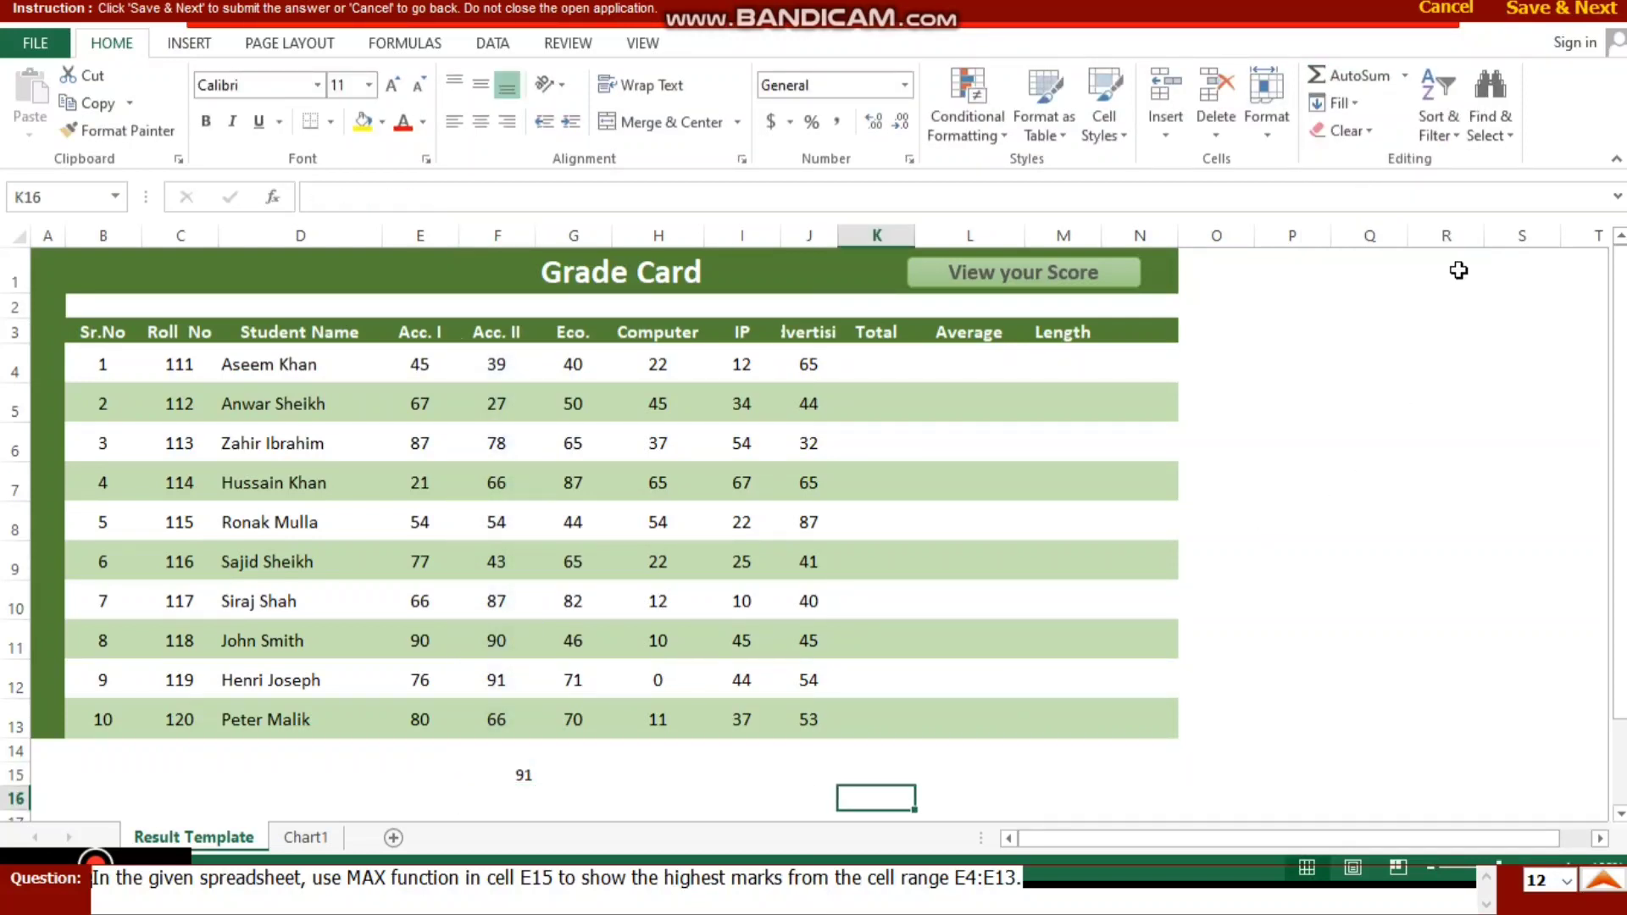
pyautogui.click(1560, 8)
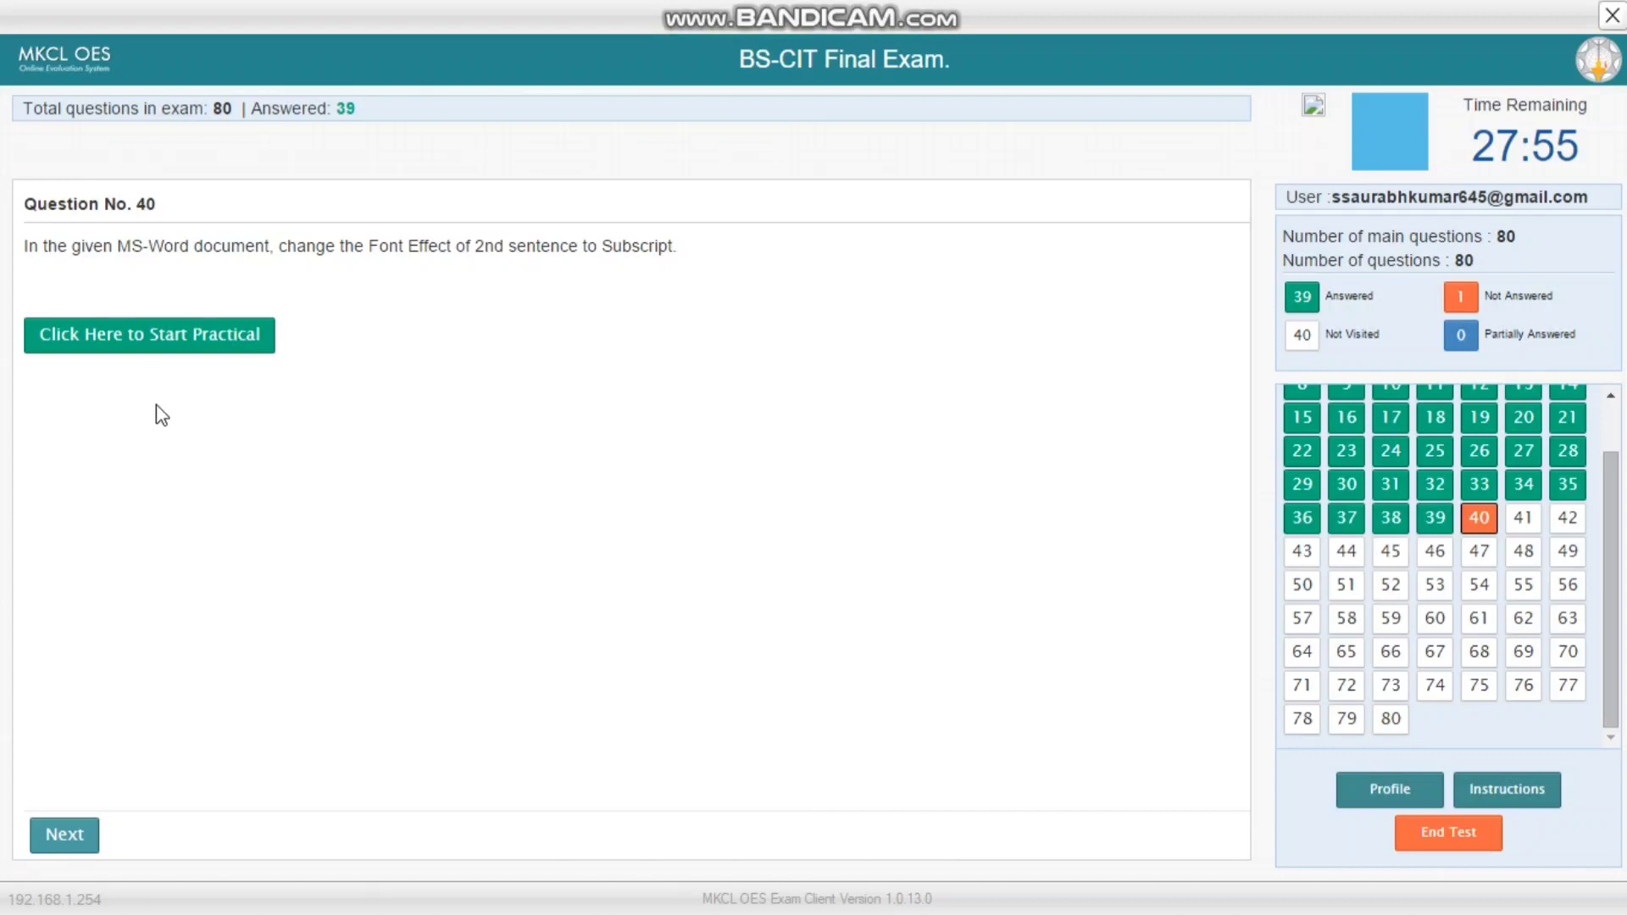
# Step: Start the question 40 practical, dismiss the activation notice and switch the document from reading view to editing
pyautogui.click(140, 348)
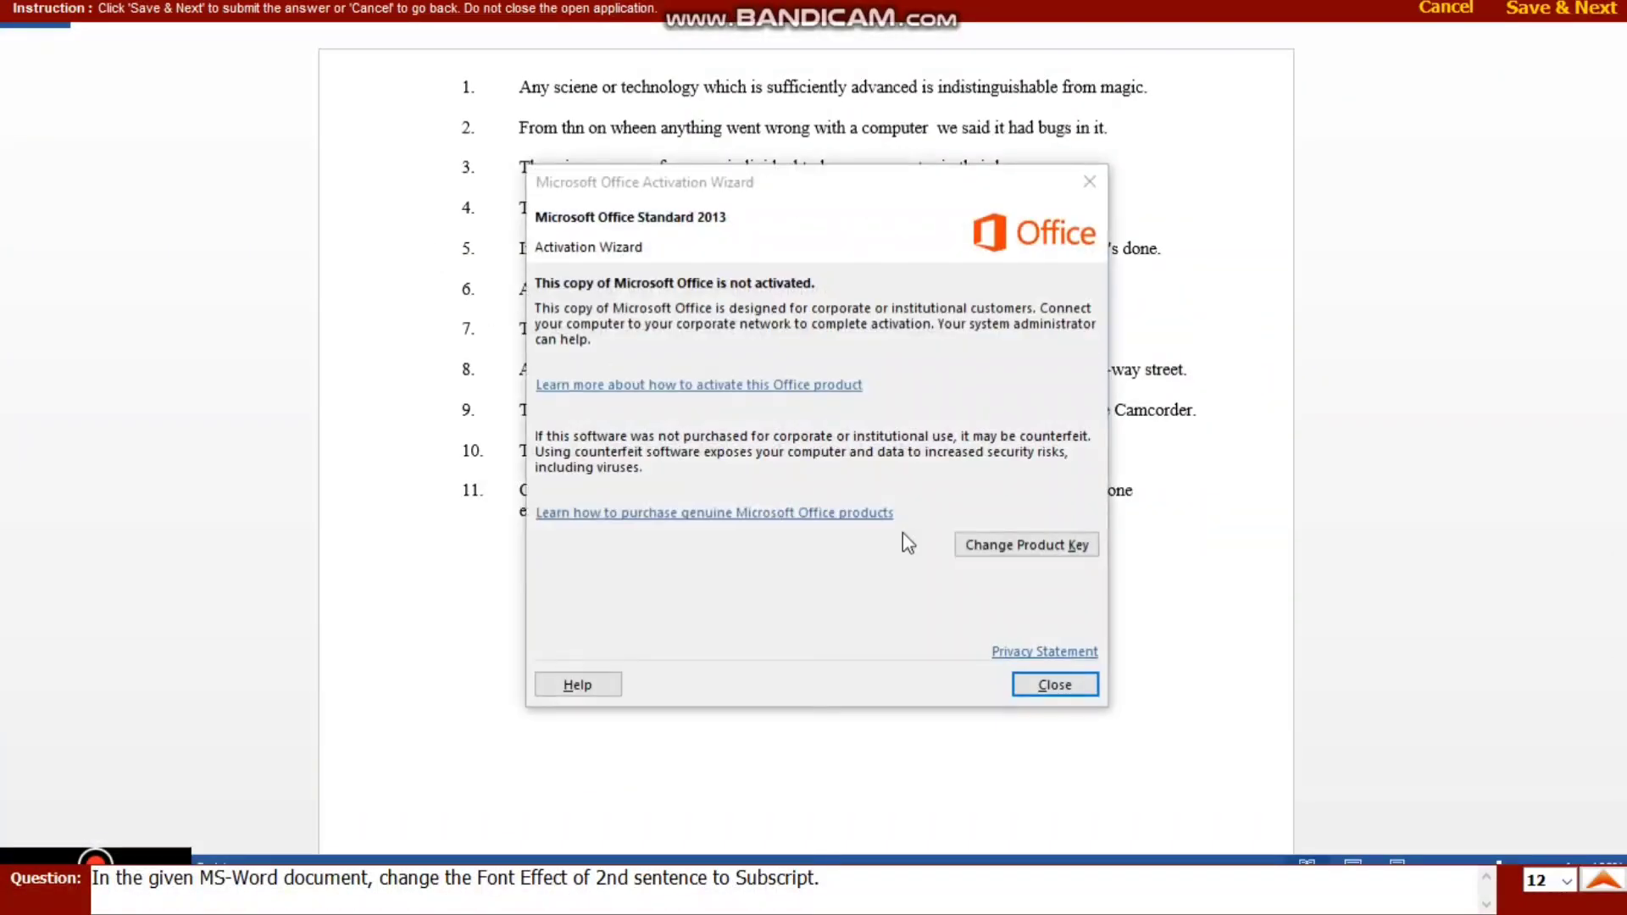
pyautogui.click(1053, 684)
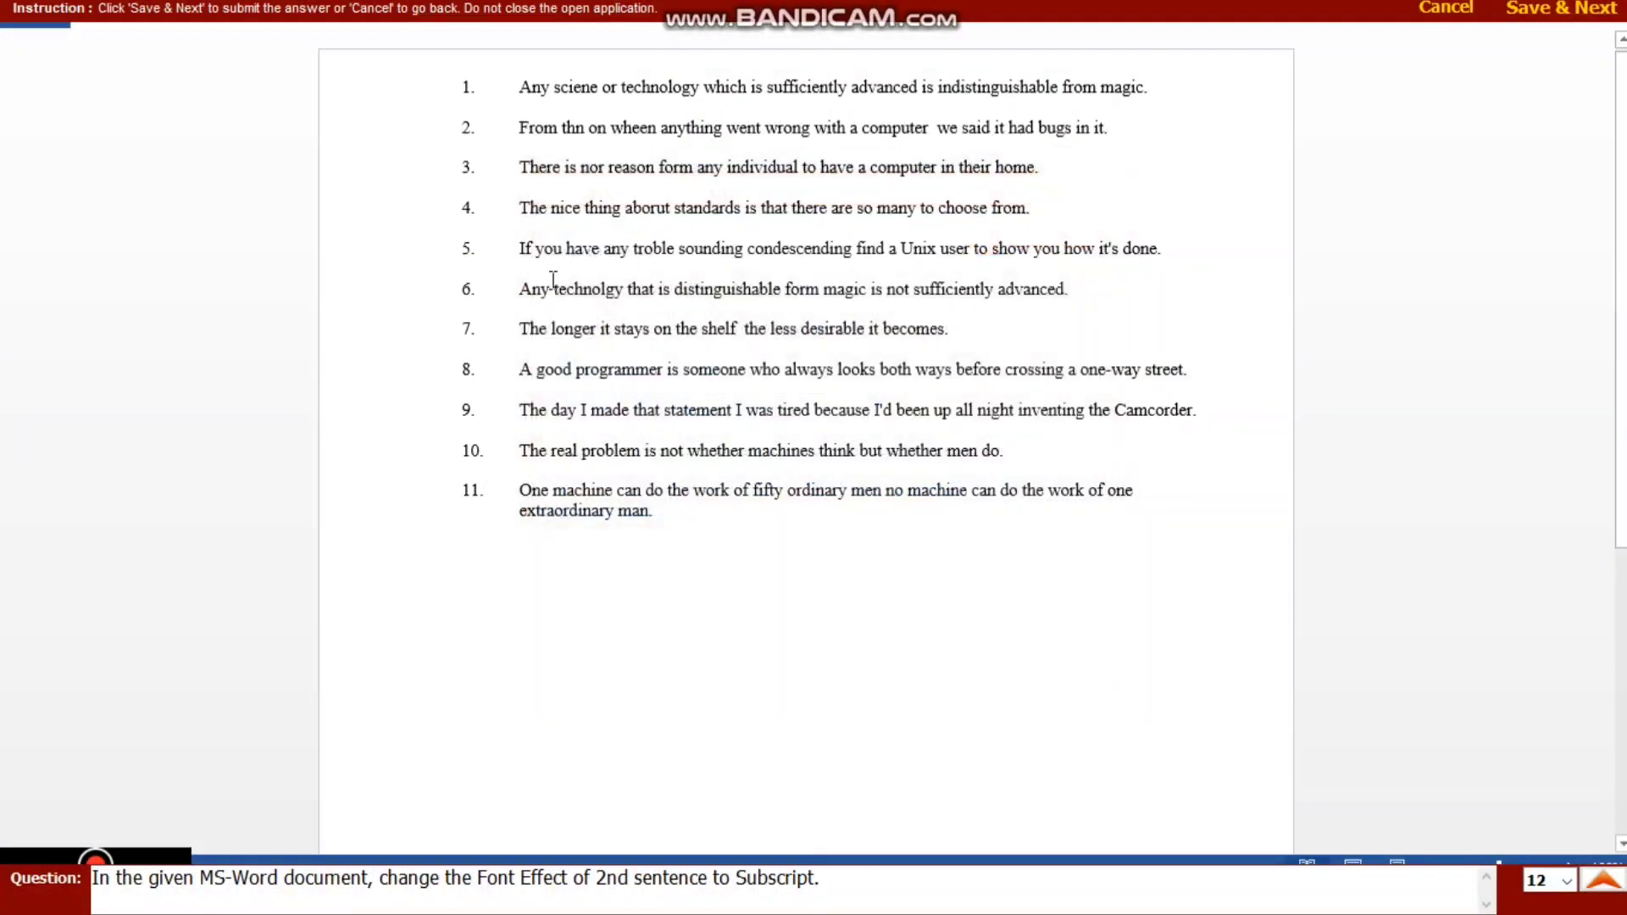
pyautogui.click(196, 22)
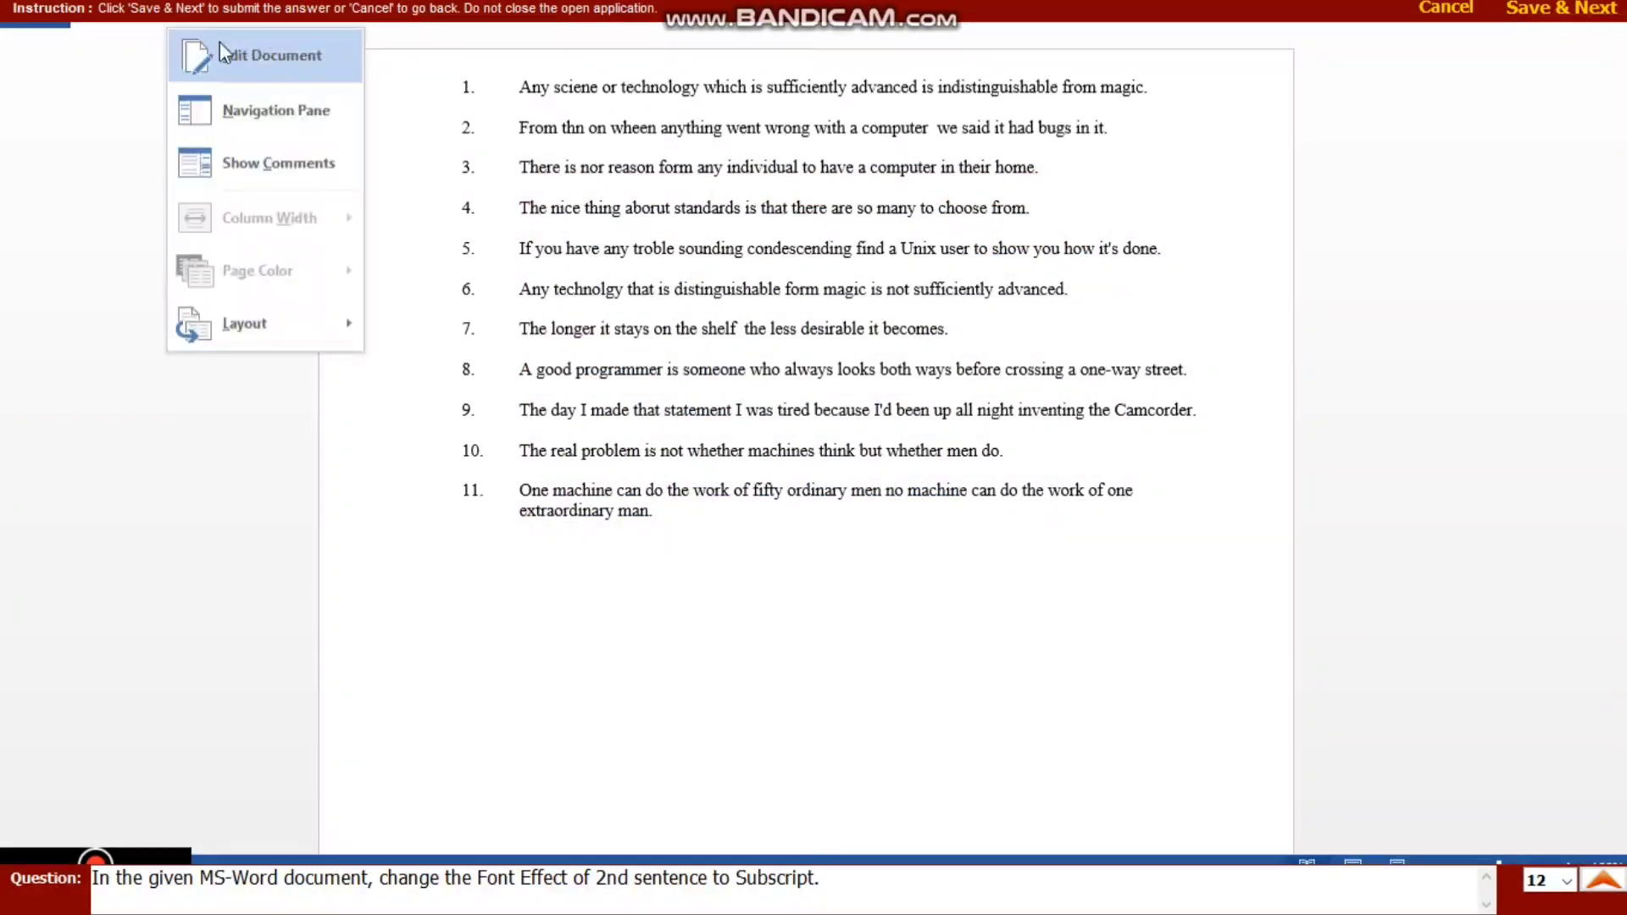
pyautogui.click(222, 49)
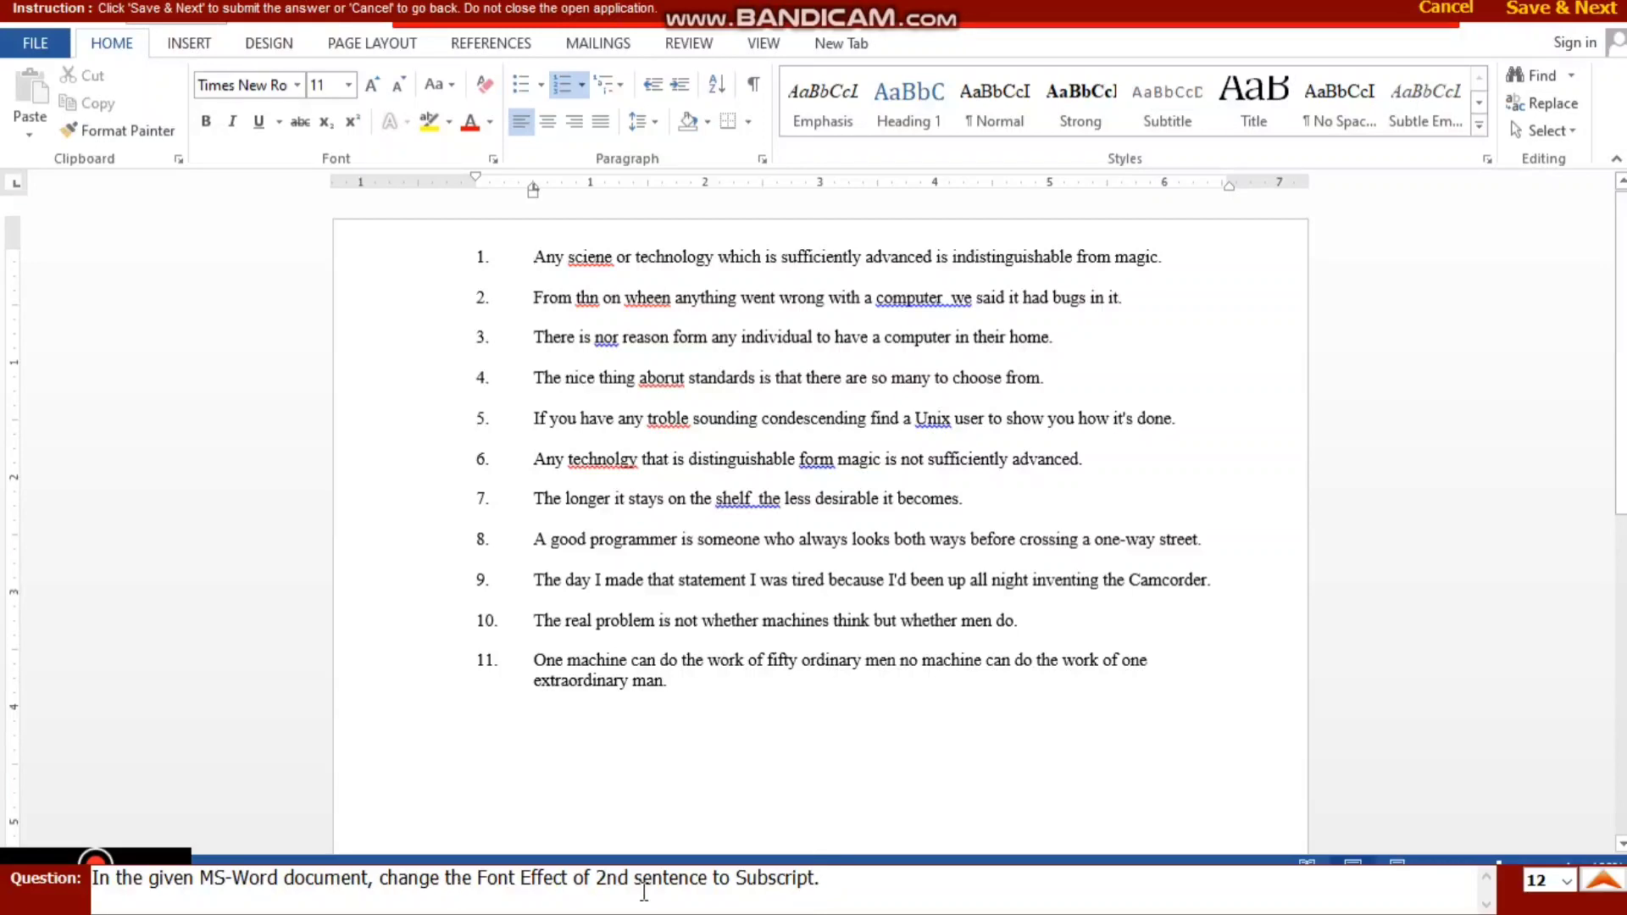
# Step: Apply the Subscript font effect to the second sentence of the document and submit the answer
pyautogui.tripleClick(653, 316)
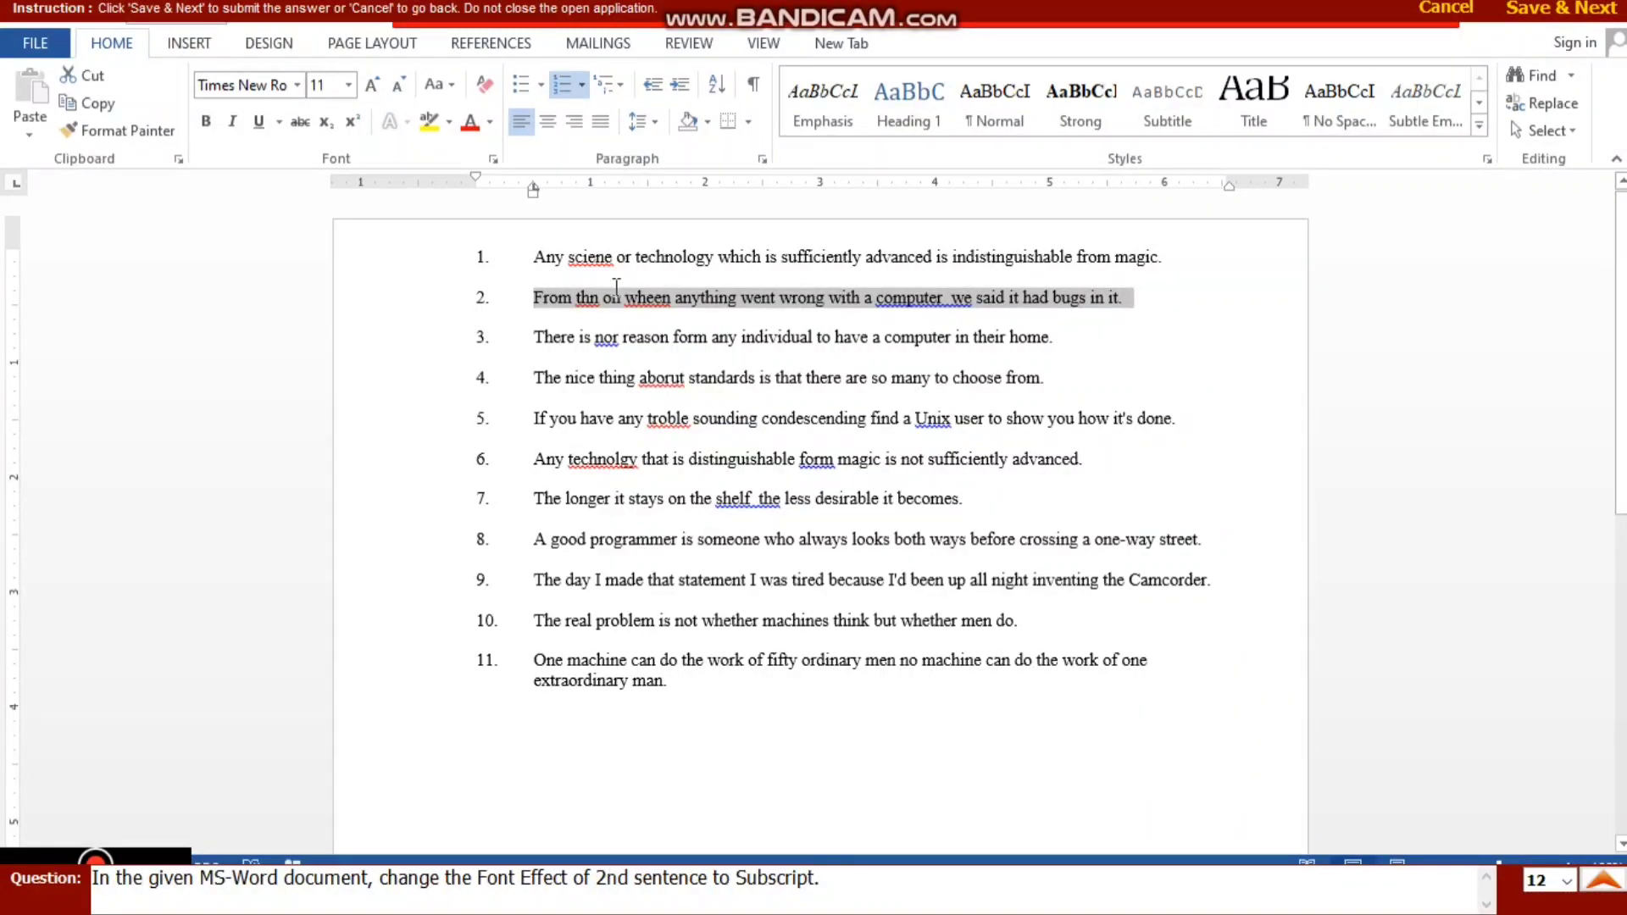
pyautogui.click(323, 127)
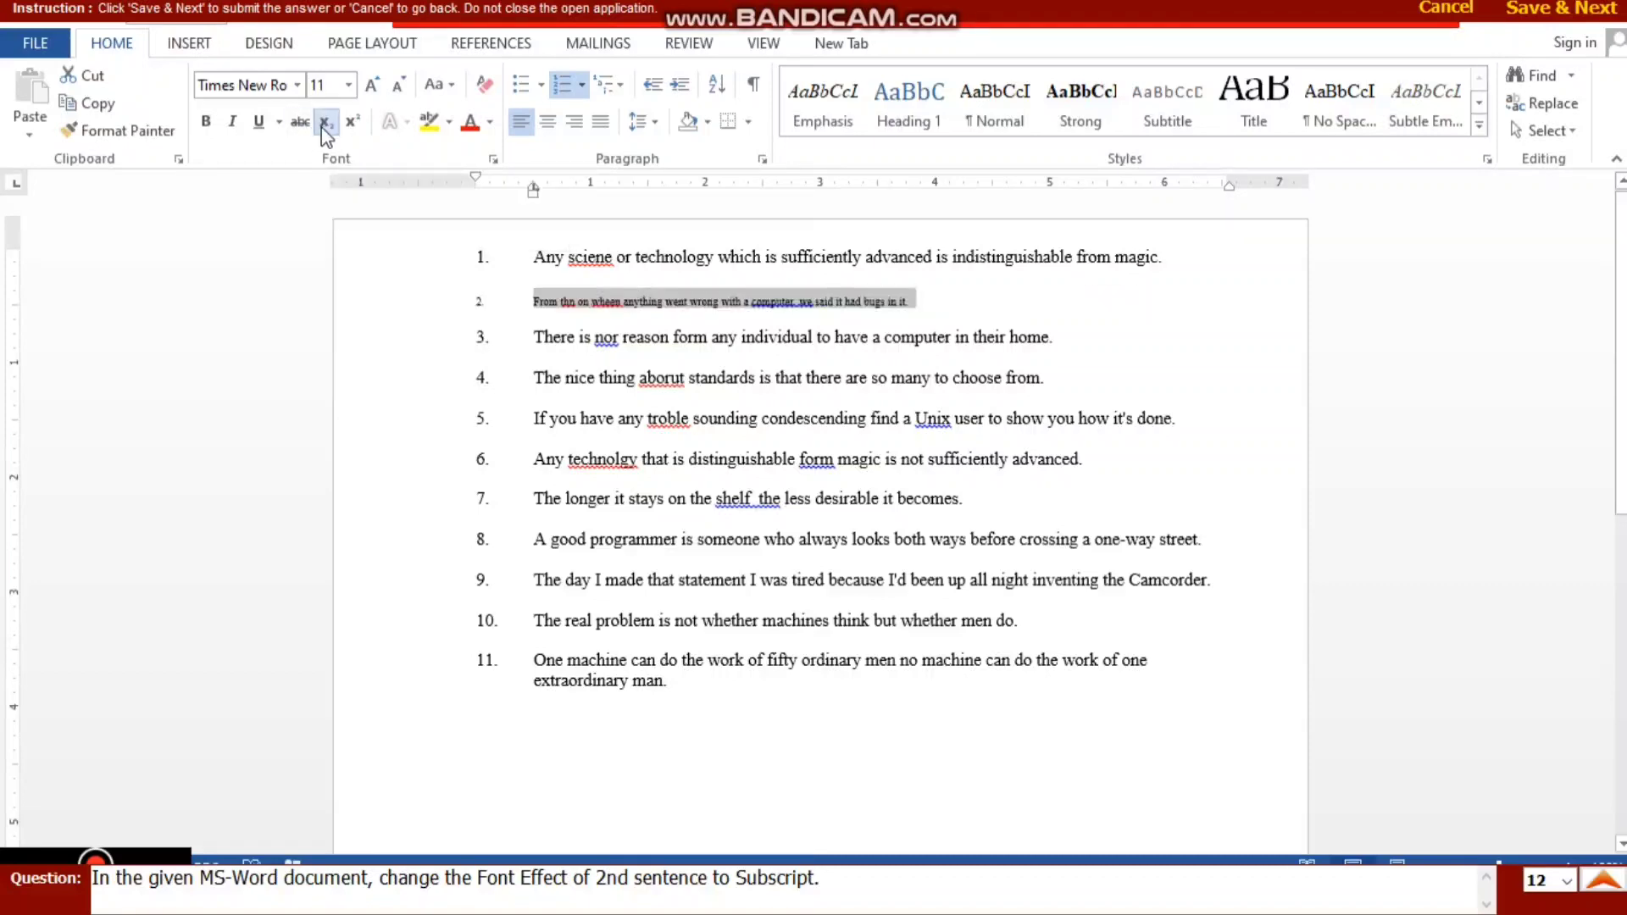
pyautogui.click(439, 627)
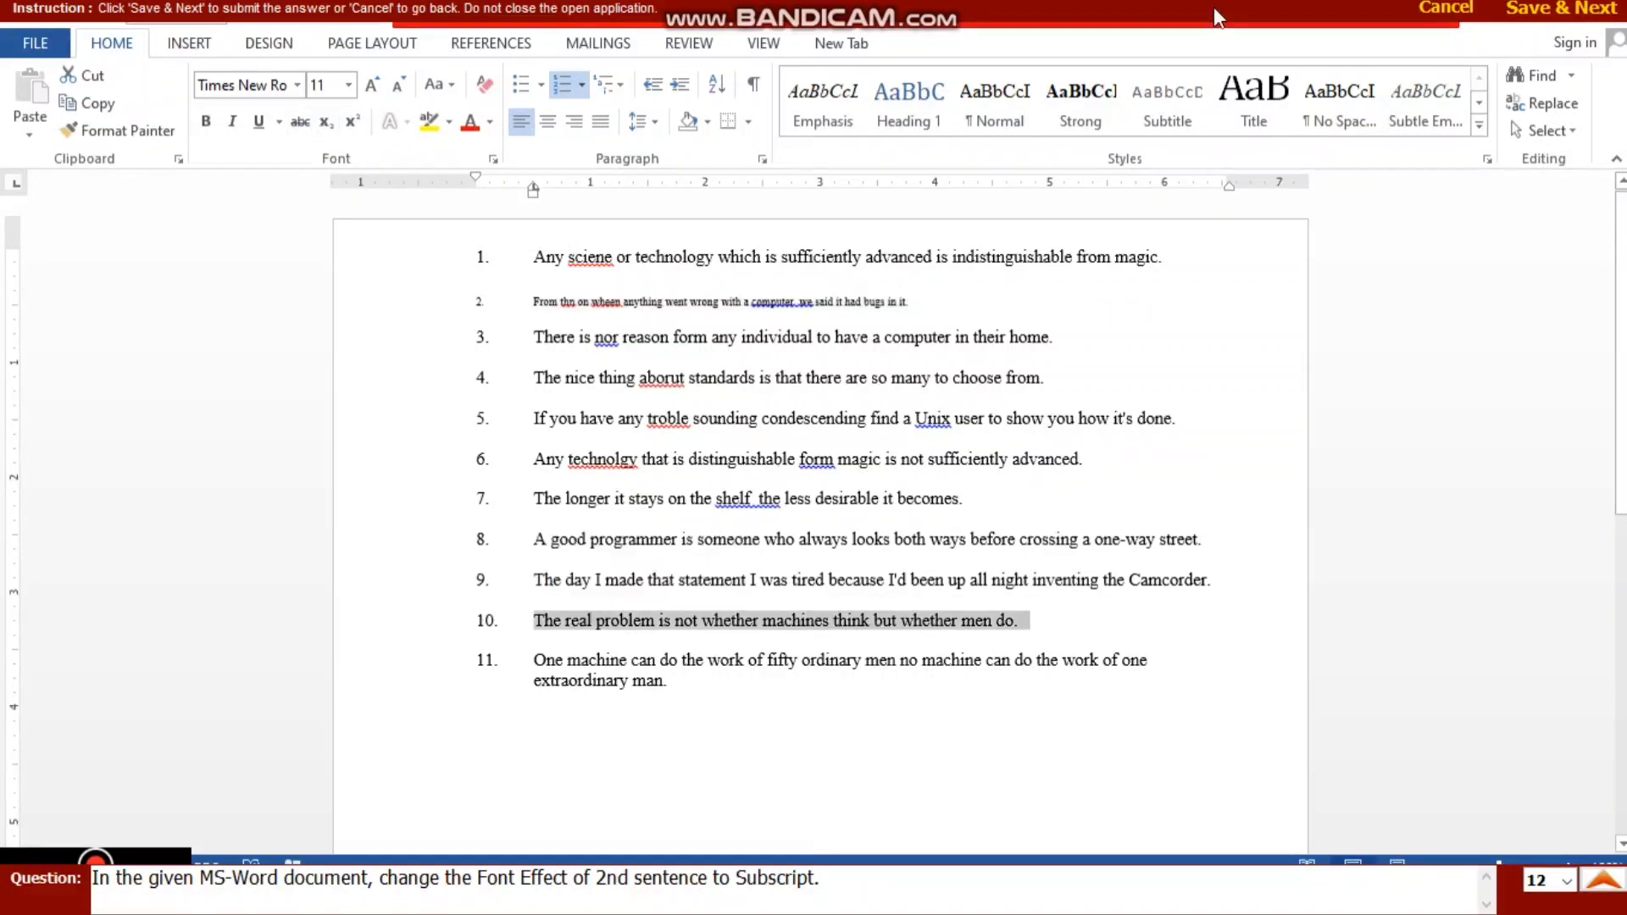
pyautogui.click(1600, 12)
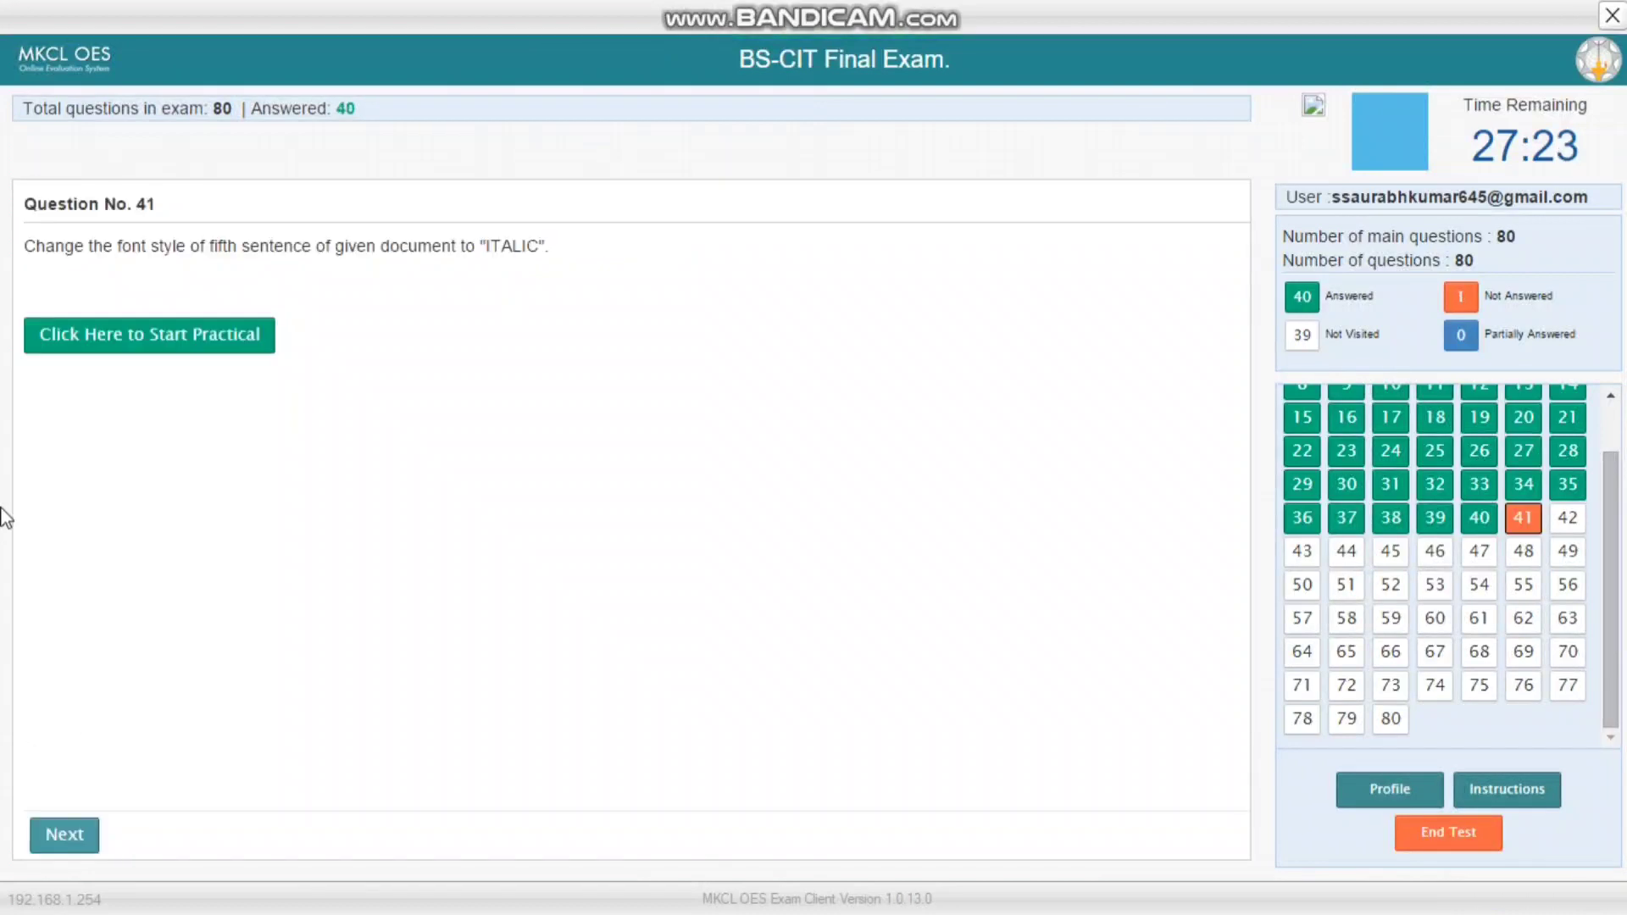
# Step: Start the question 41 practical, dismiss the activation notice and switch the document from reading view to editing
pyautogui.click(134, 332)
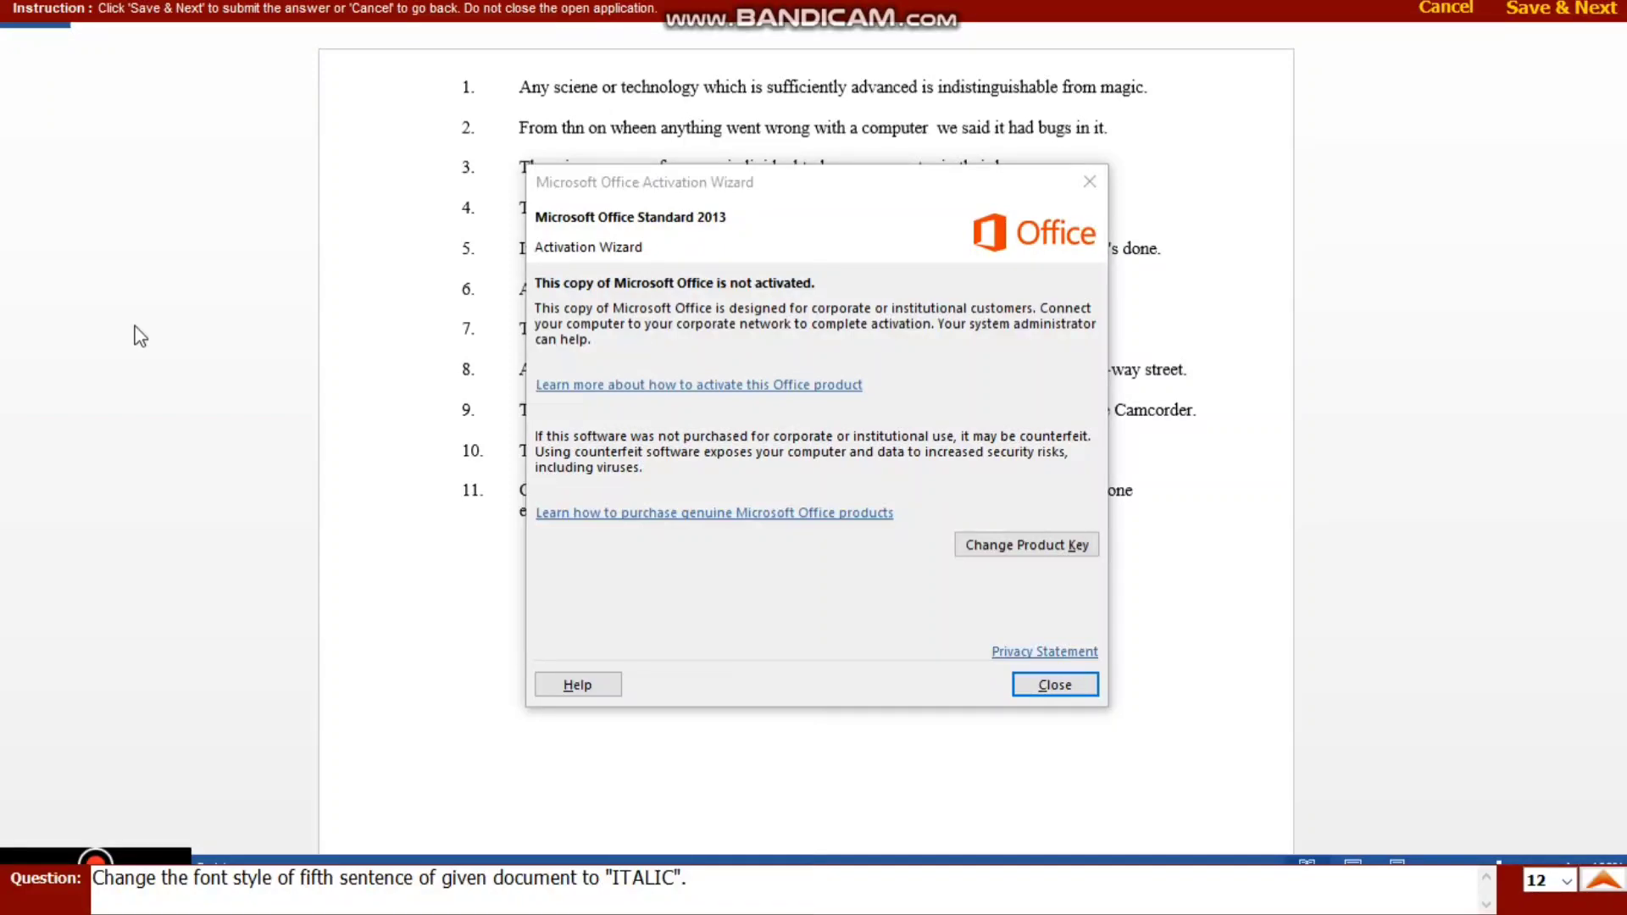
pyautogui.click(1072, 688)
pyautogui.click(202, 27)
pyautogui.click(231, 51)
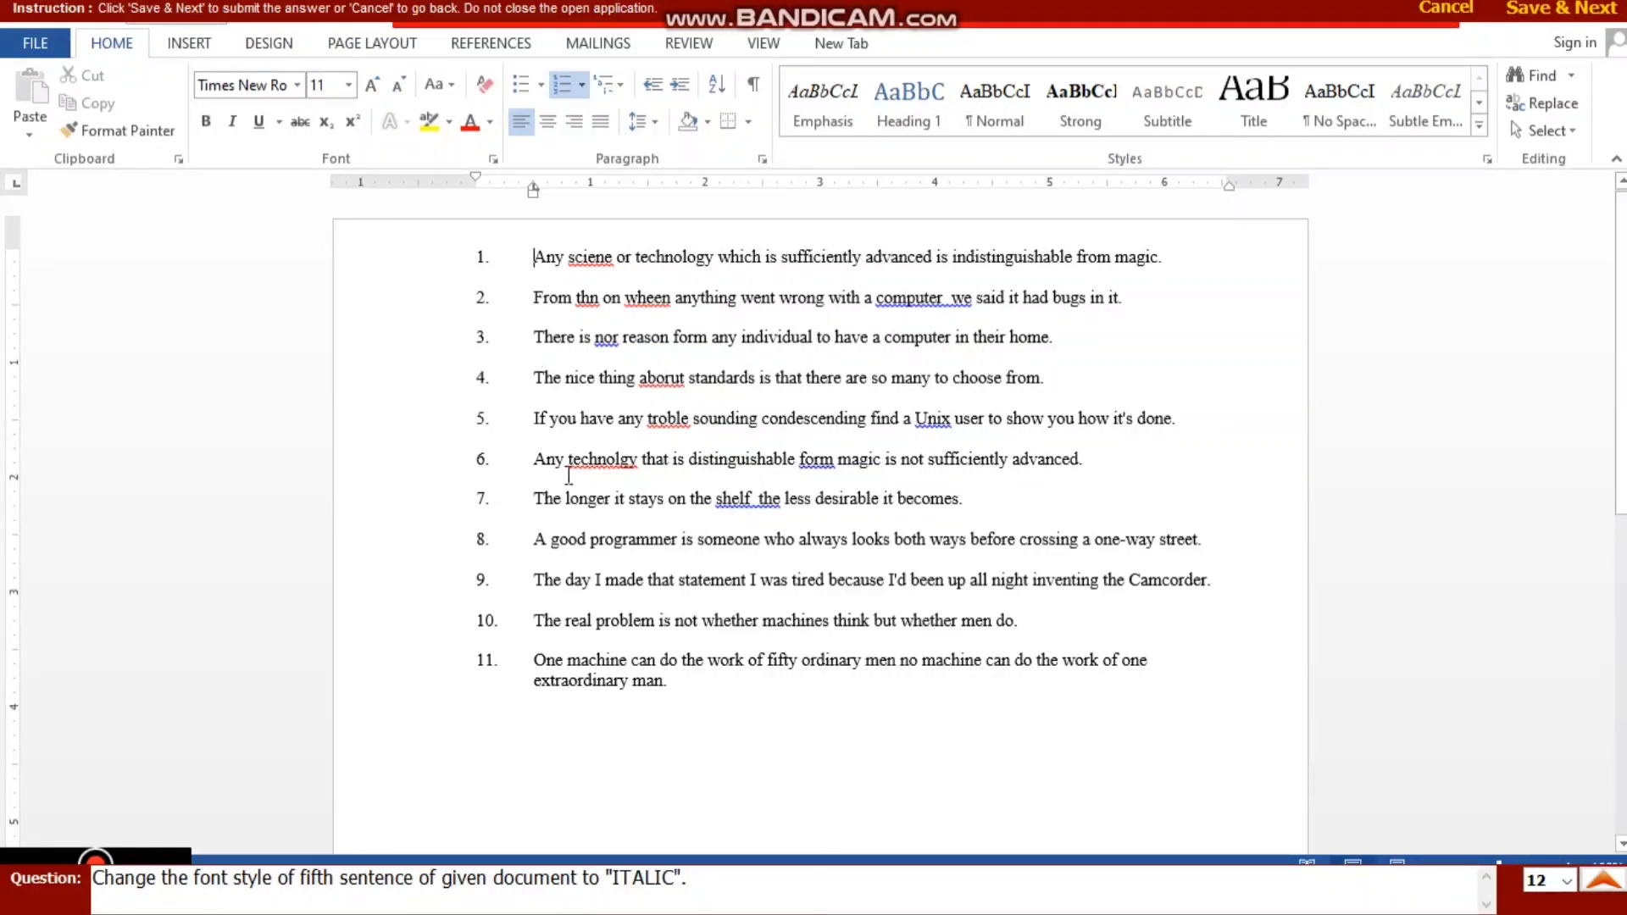
# Step: Make the fifth sentence of the document italic and submit the answer
pyautogui.moveTo(532, 417); pyautogui.dragTo(1204, 420)
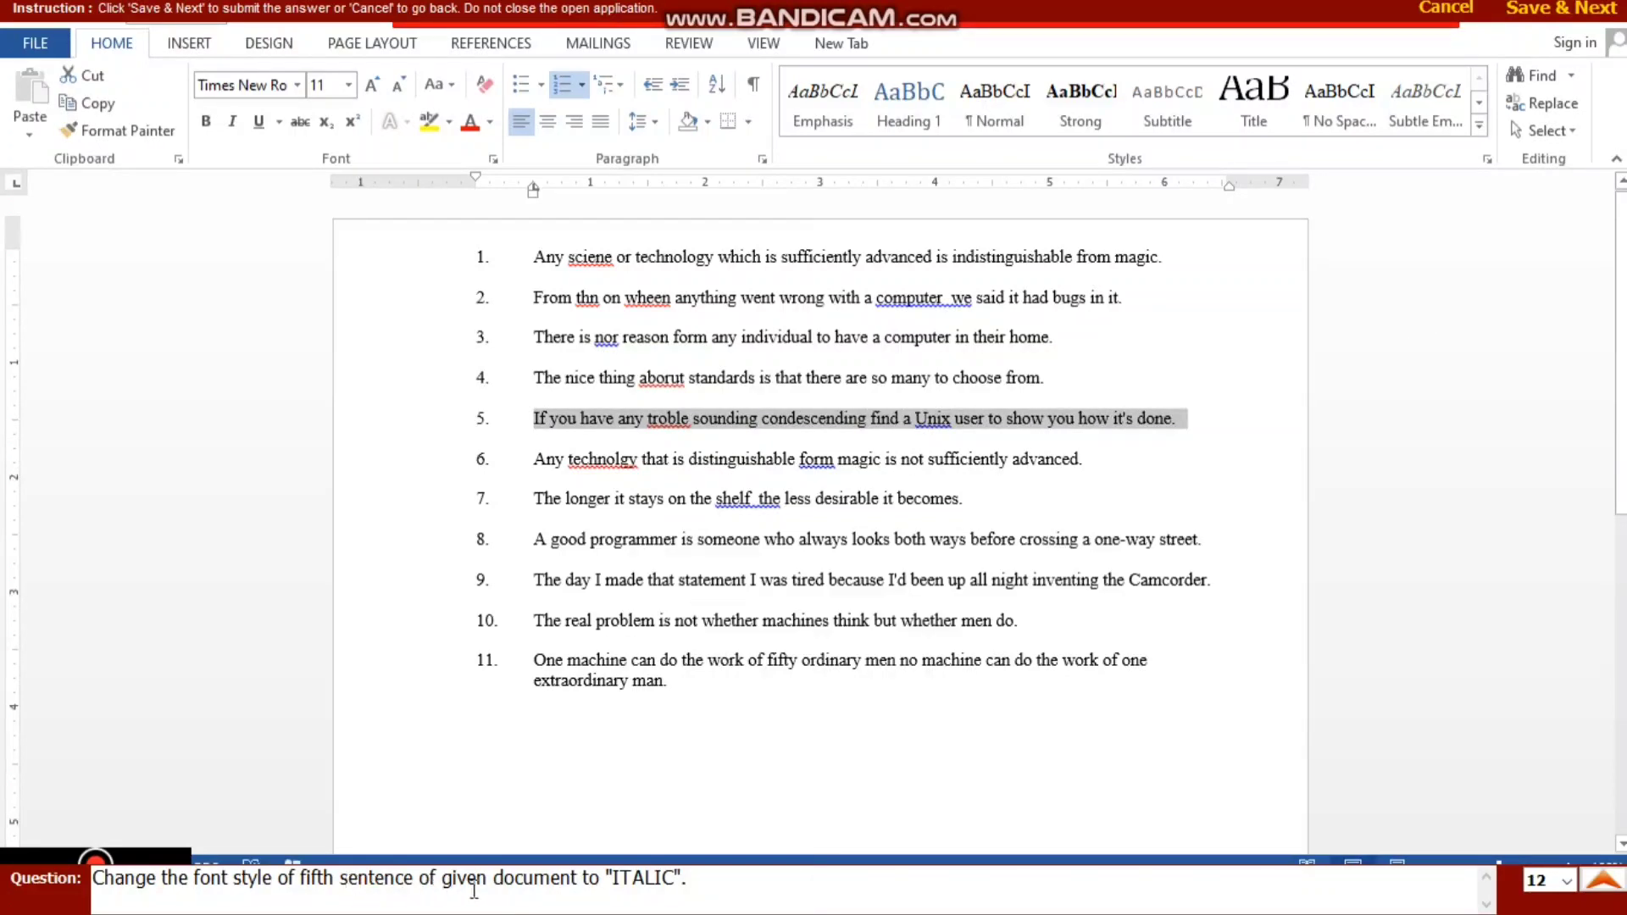
pyautogui.click(232, 122)
pyautogui.click(418, 560)
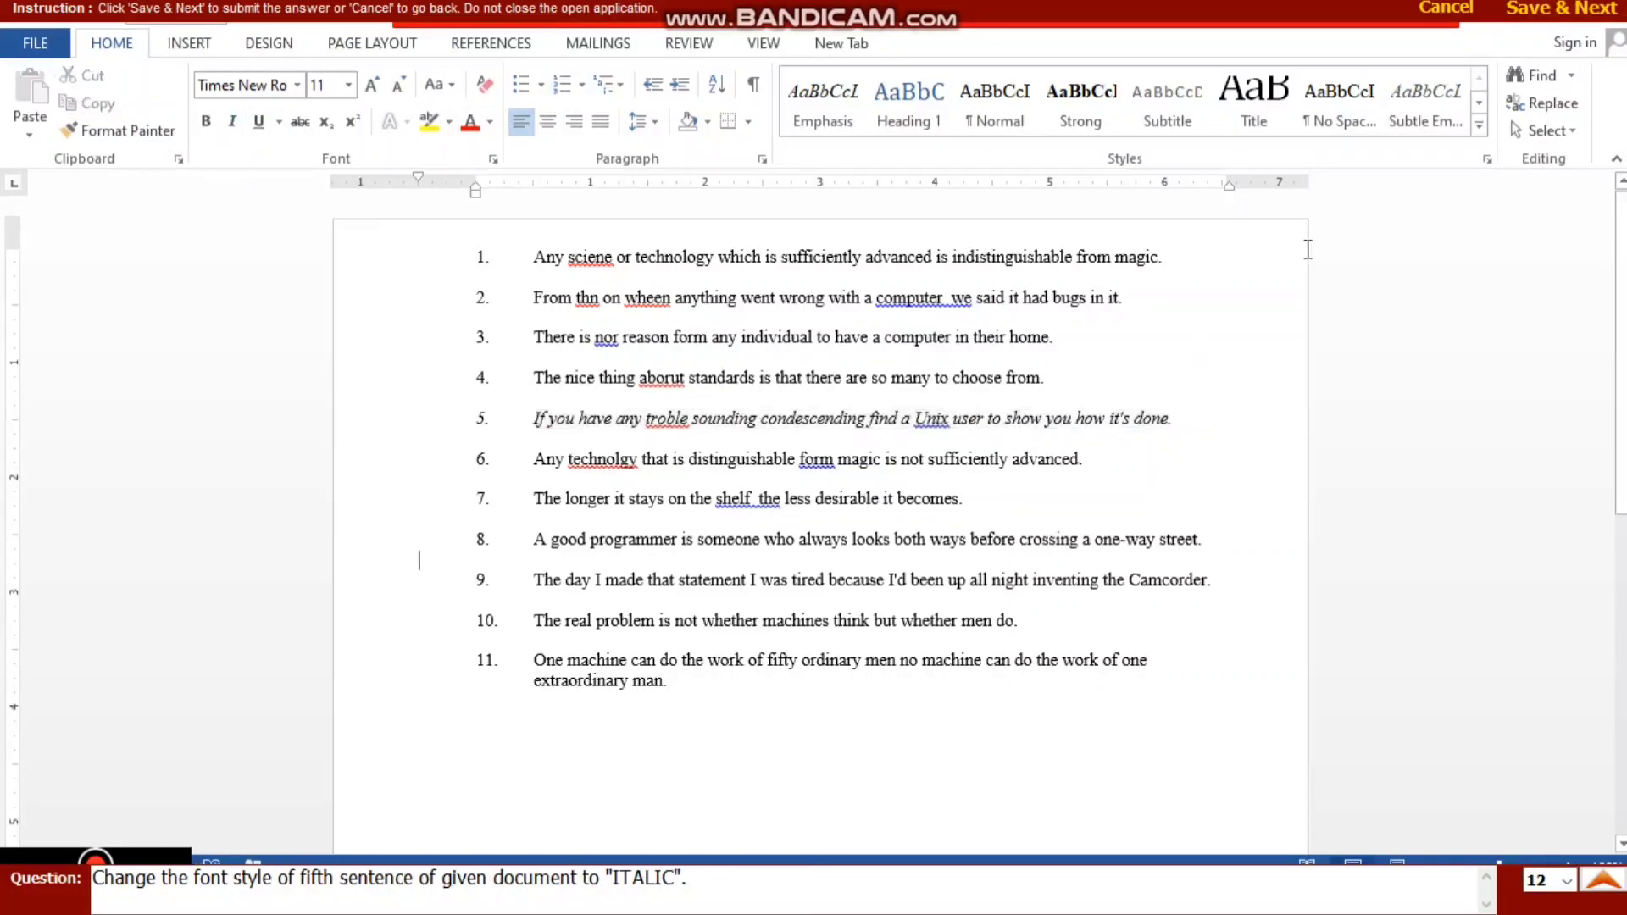
pyautogui.click(1560, 8)
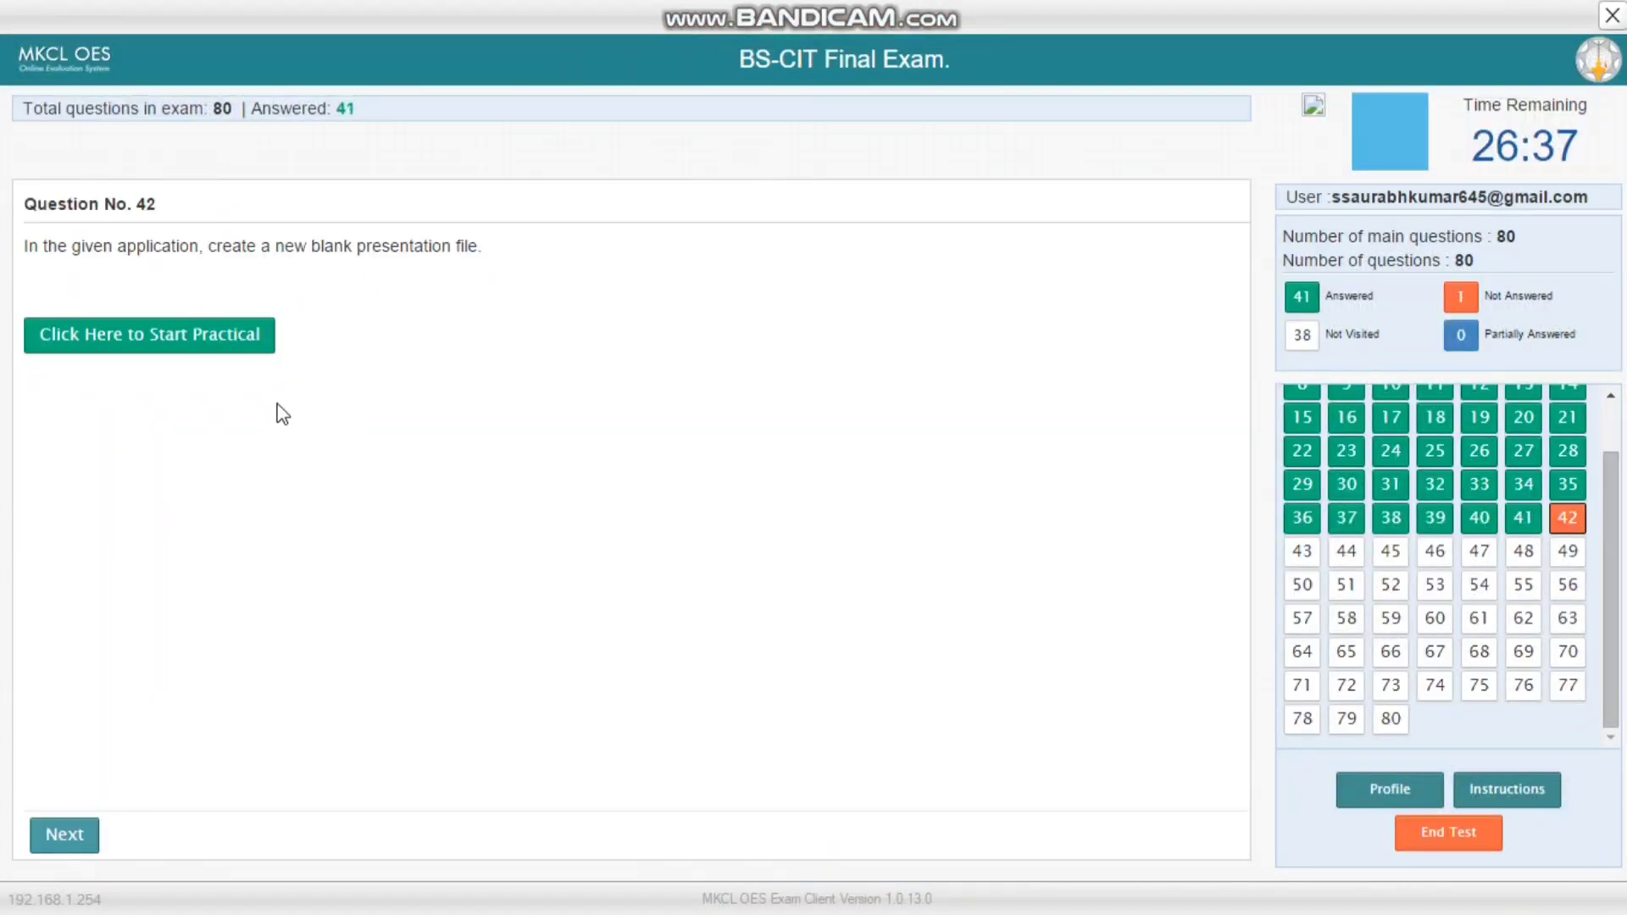
# Step: Start the question 42 practical, create a new blank presentation and submit the answer
pyautogui.click(144, 334)
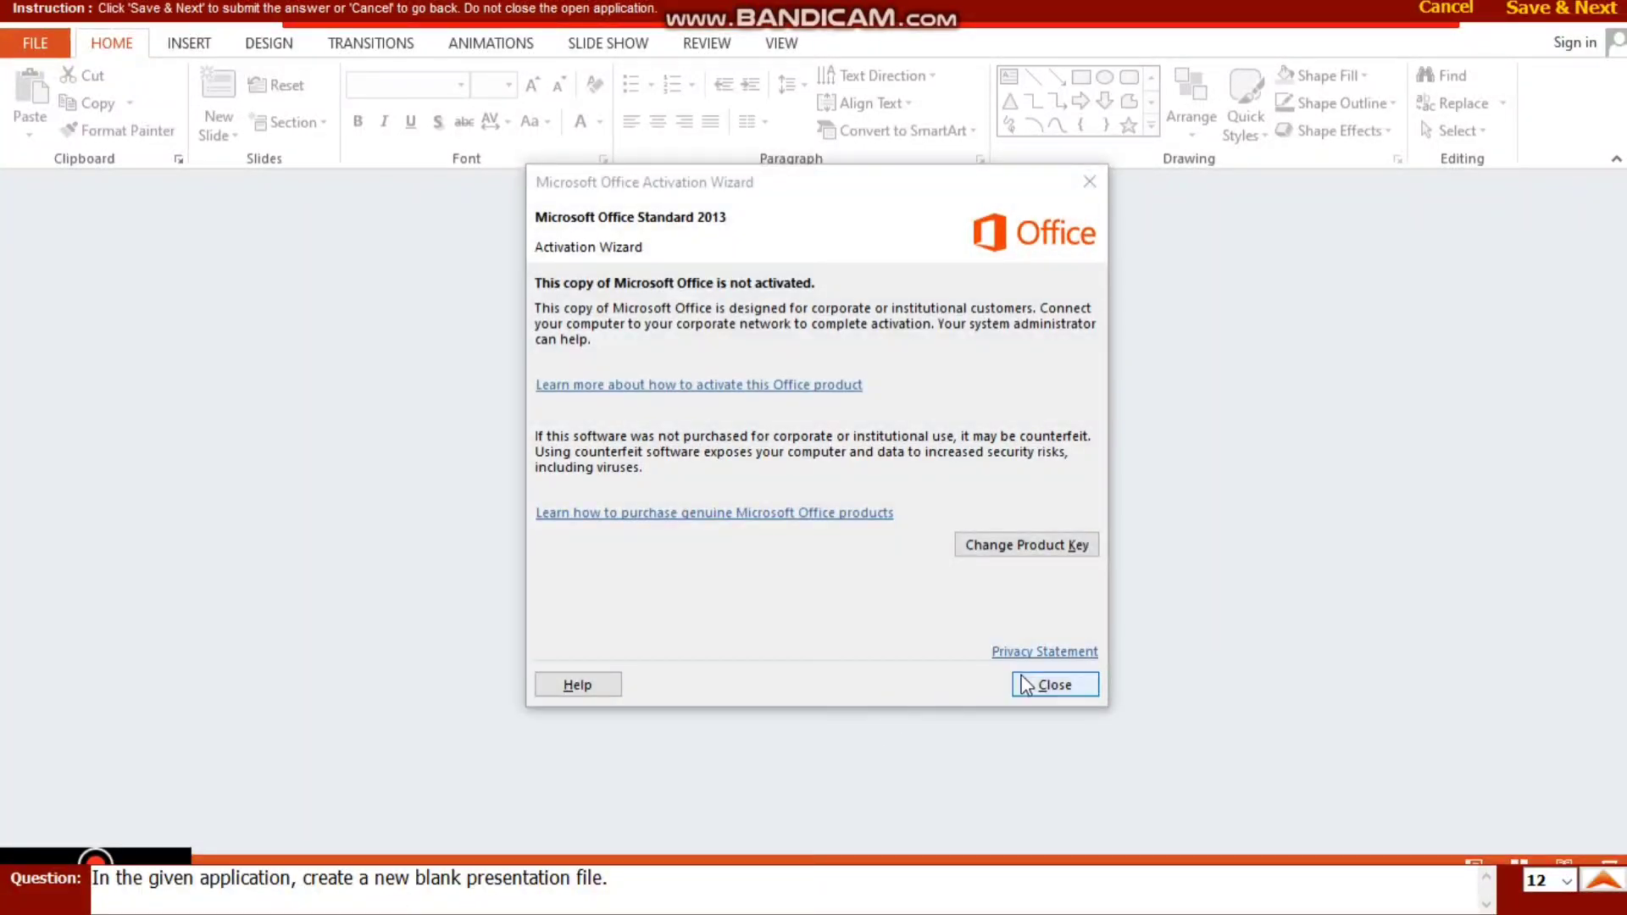
pyautogui.click(1026, 685)
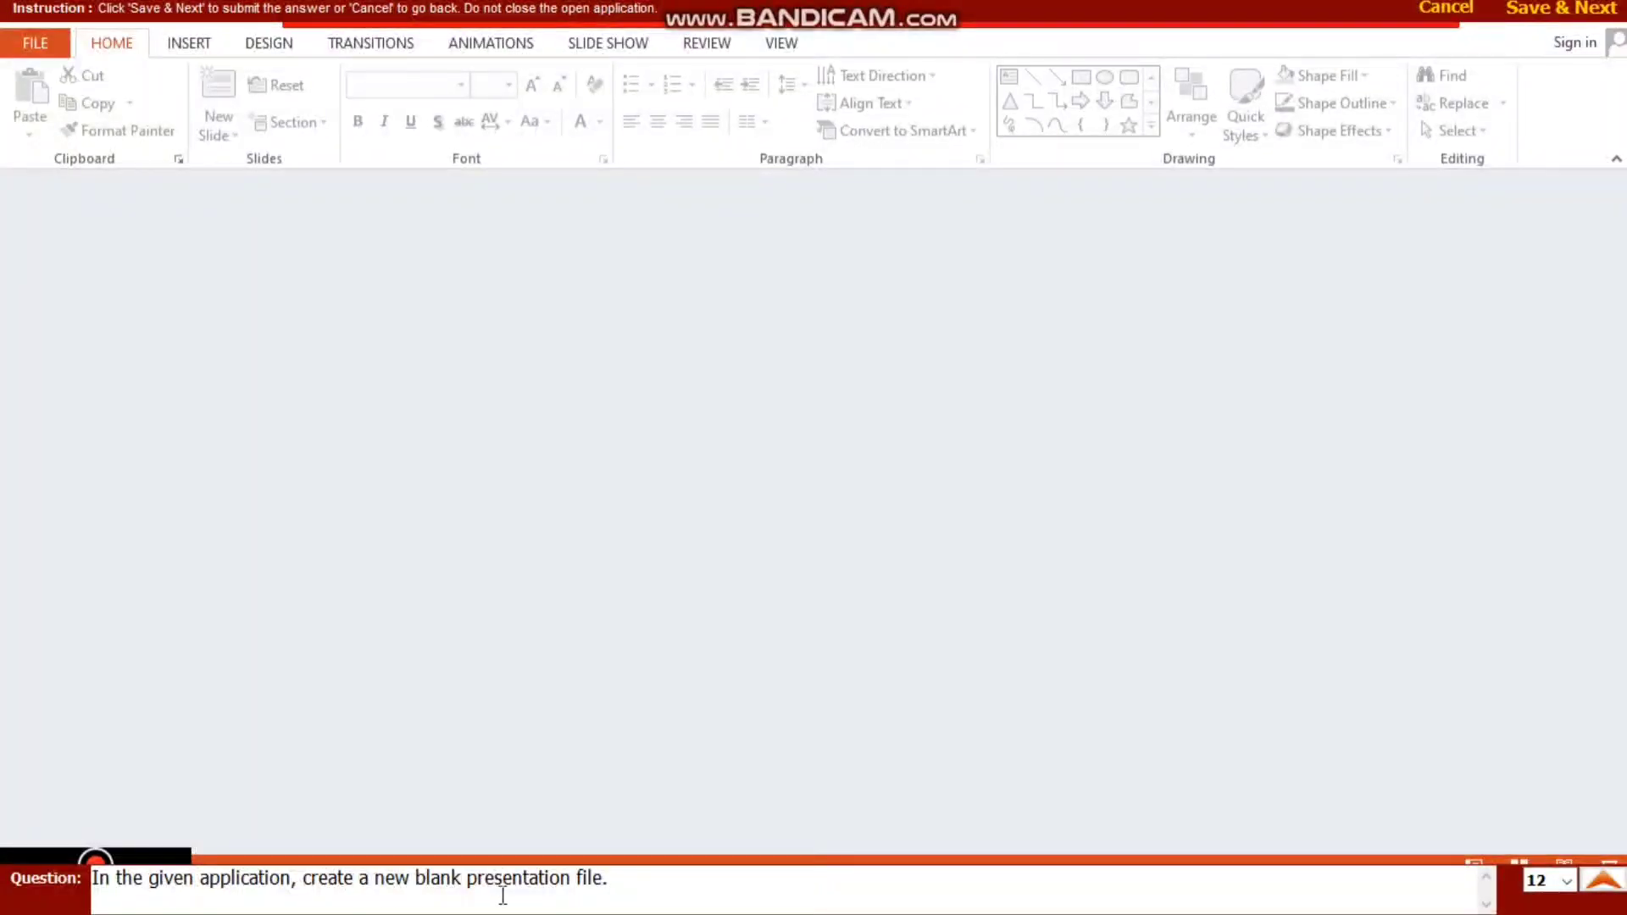
pyautogui.click(35, 43)
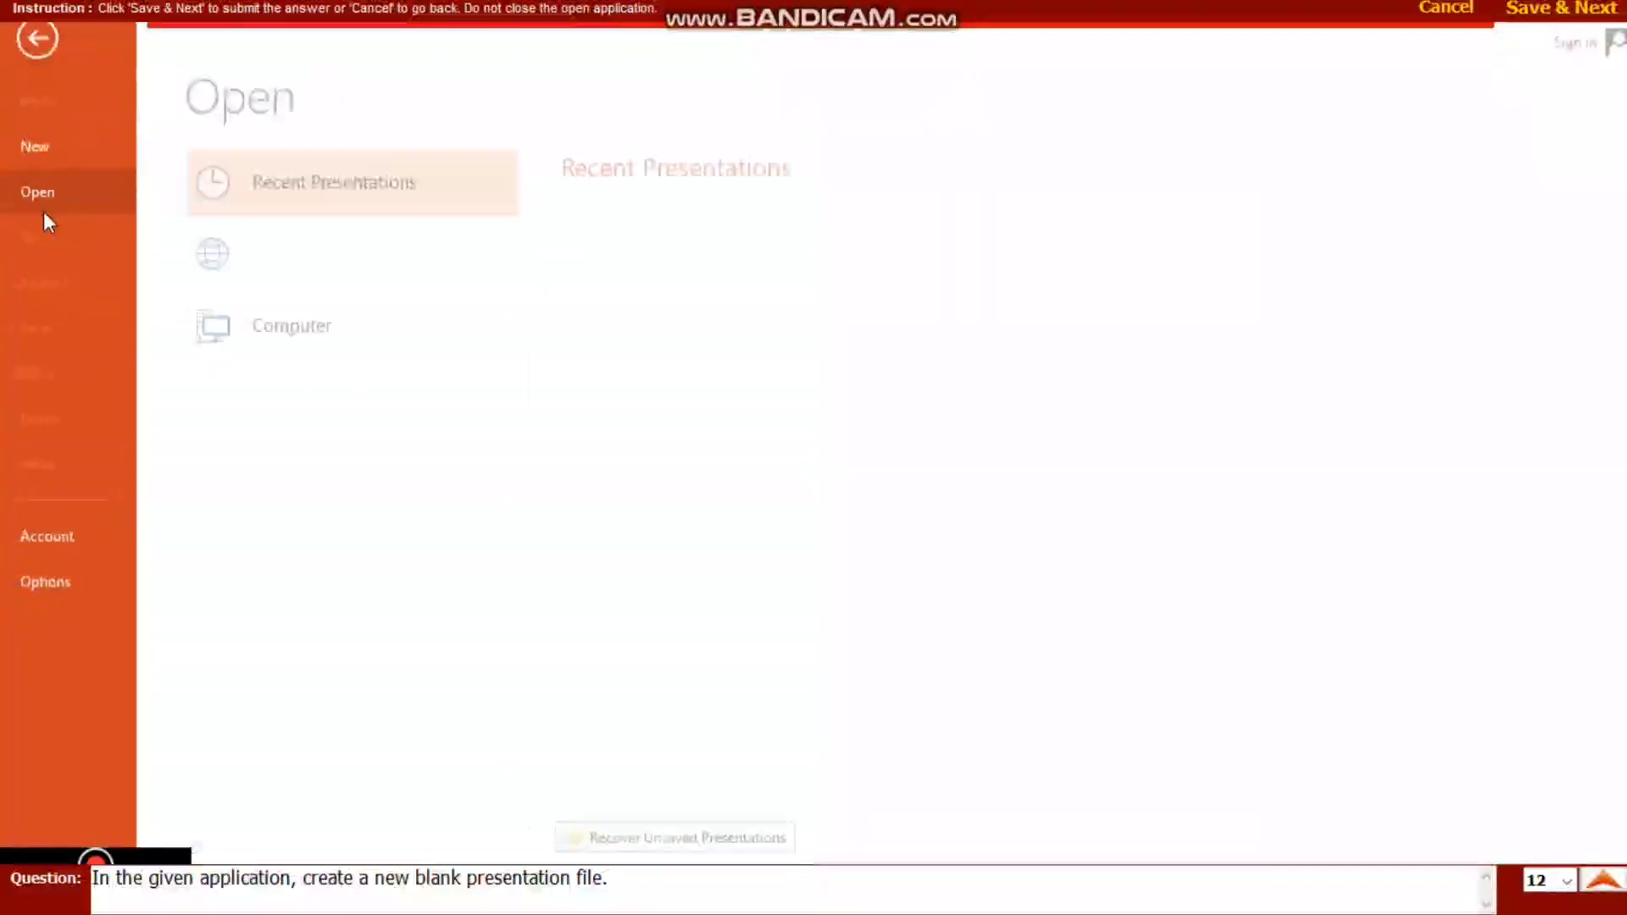
pyautogui.click(34, 149)
pyautogui.click(364, 390)
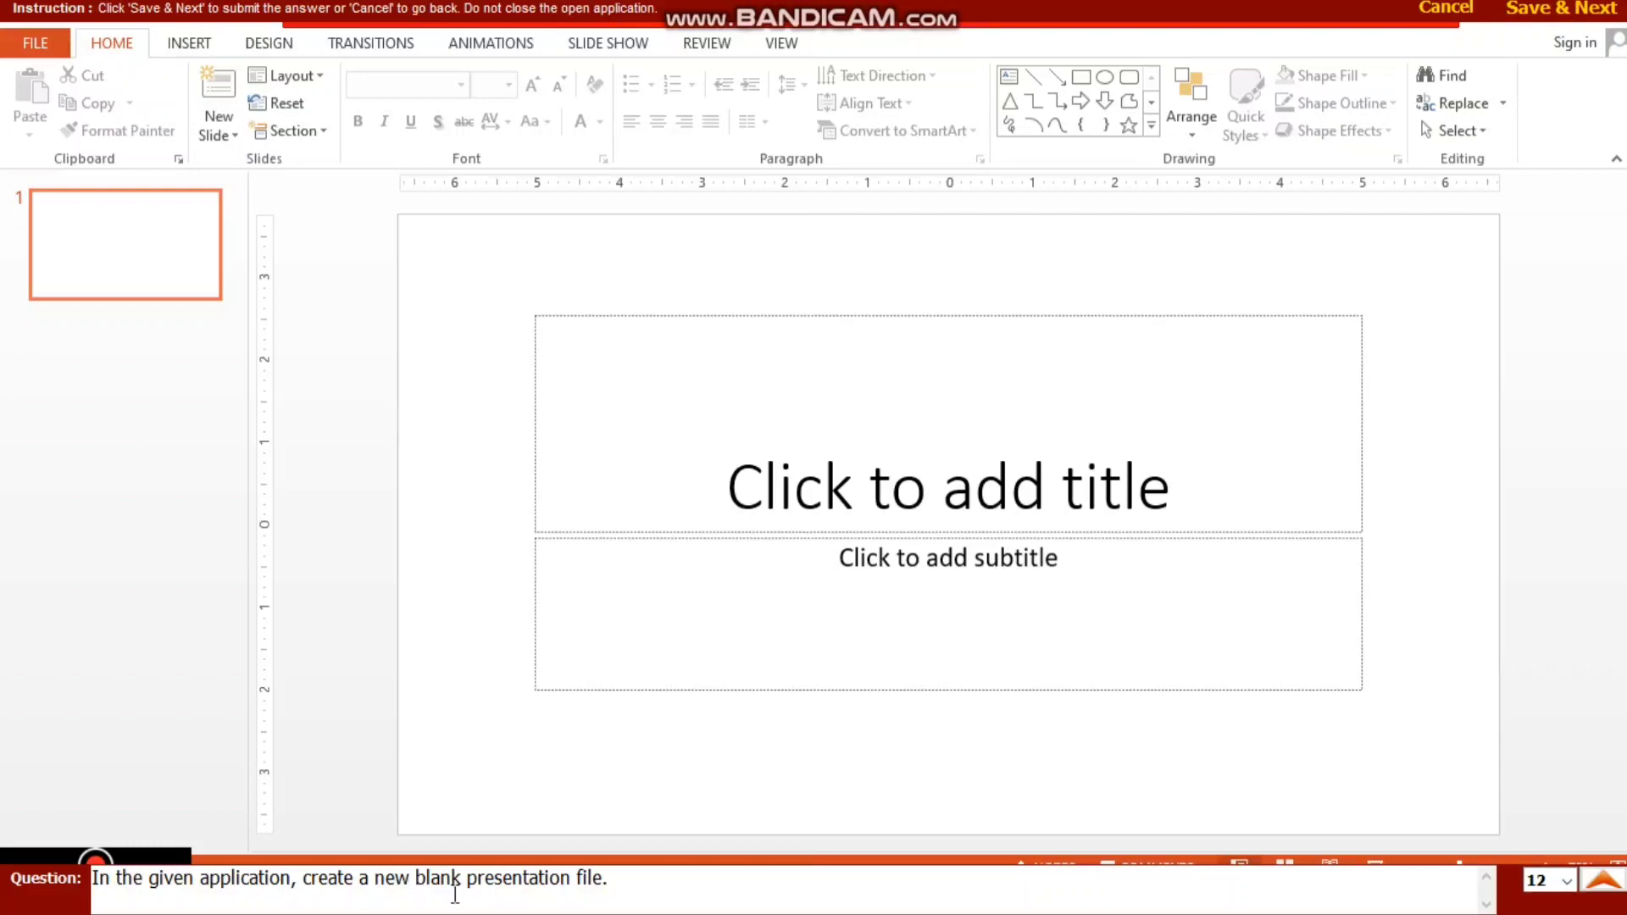
pyautogui.click(1587, 12)
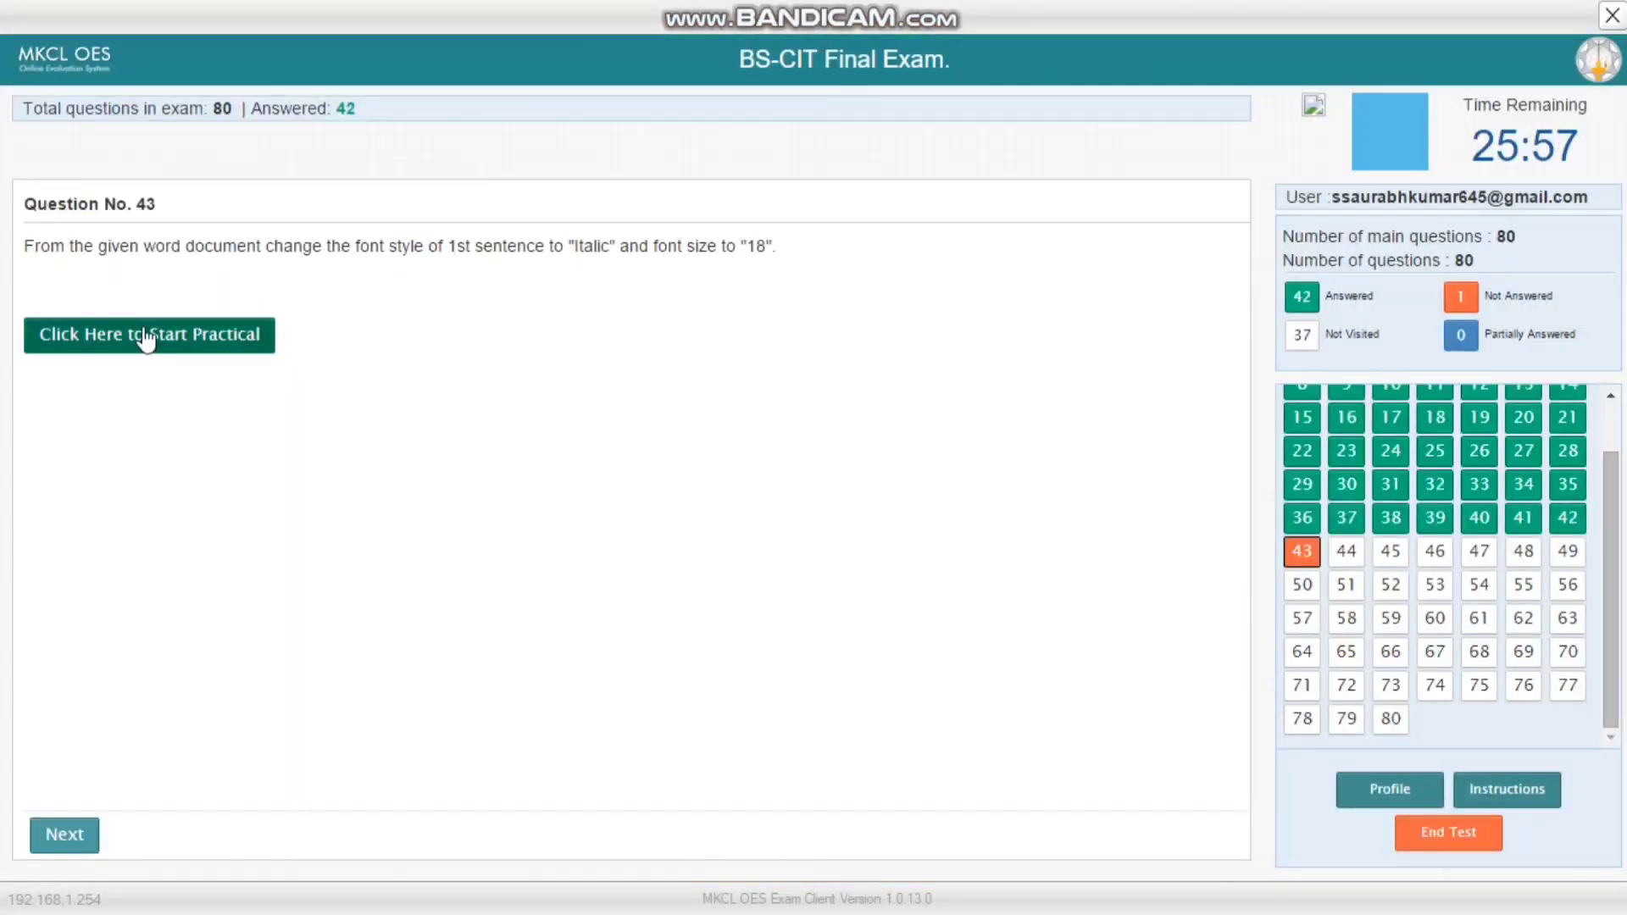
# Step: Start the question 43 practical, dismiss the activation notice and switch the document from reading view to editing
pyautogui.click(146, 338)
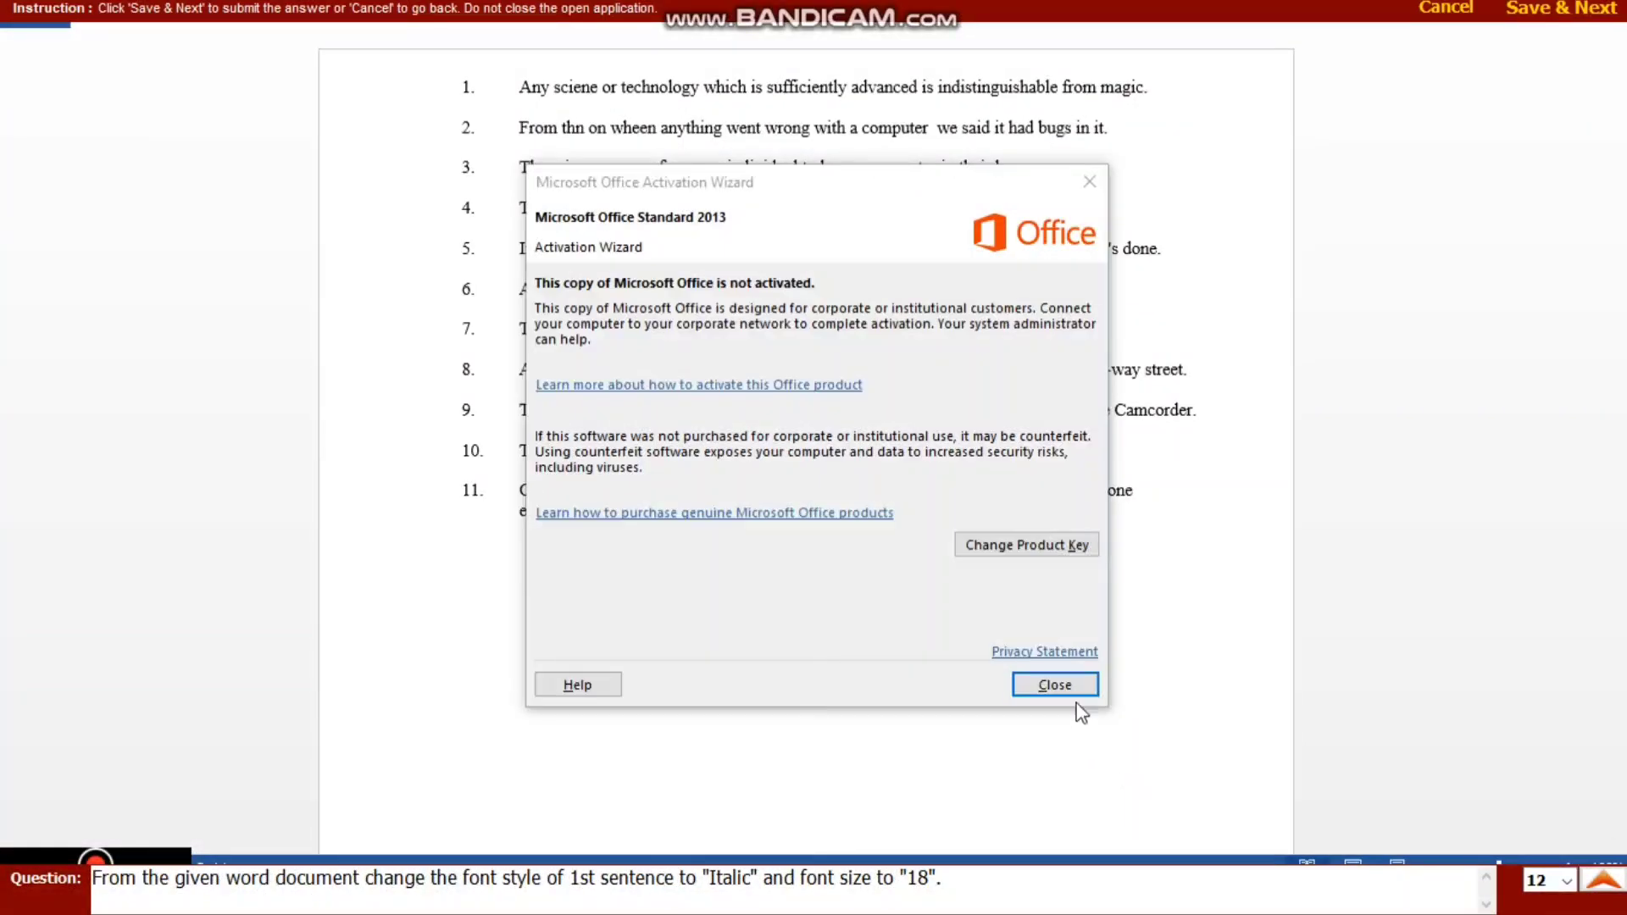
pyautogui.click(1072, 680)
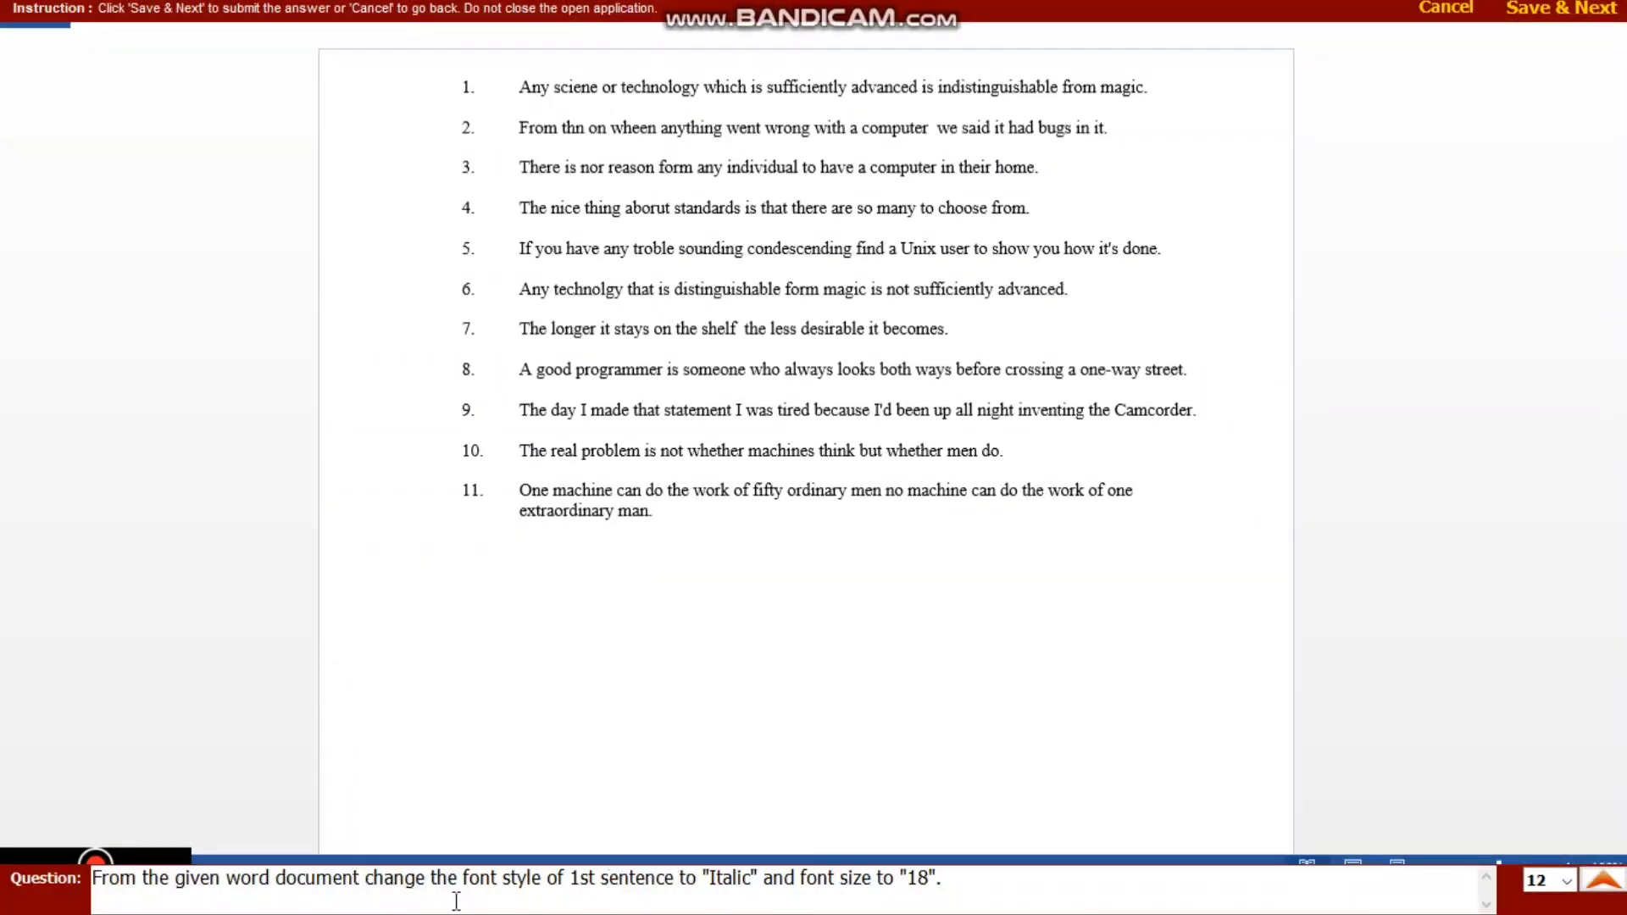
pyautogui.click(200, 26)
pyautogui.click(241, 60)
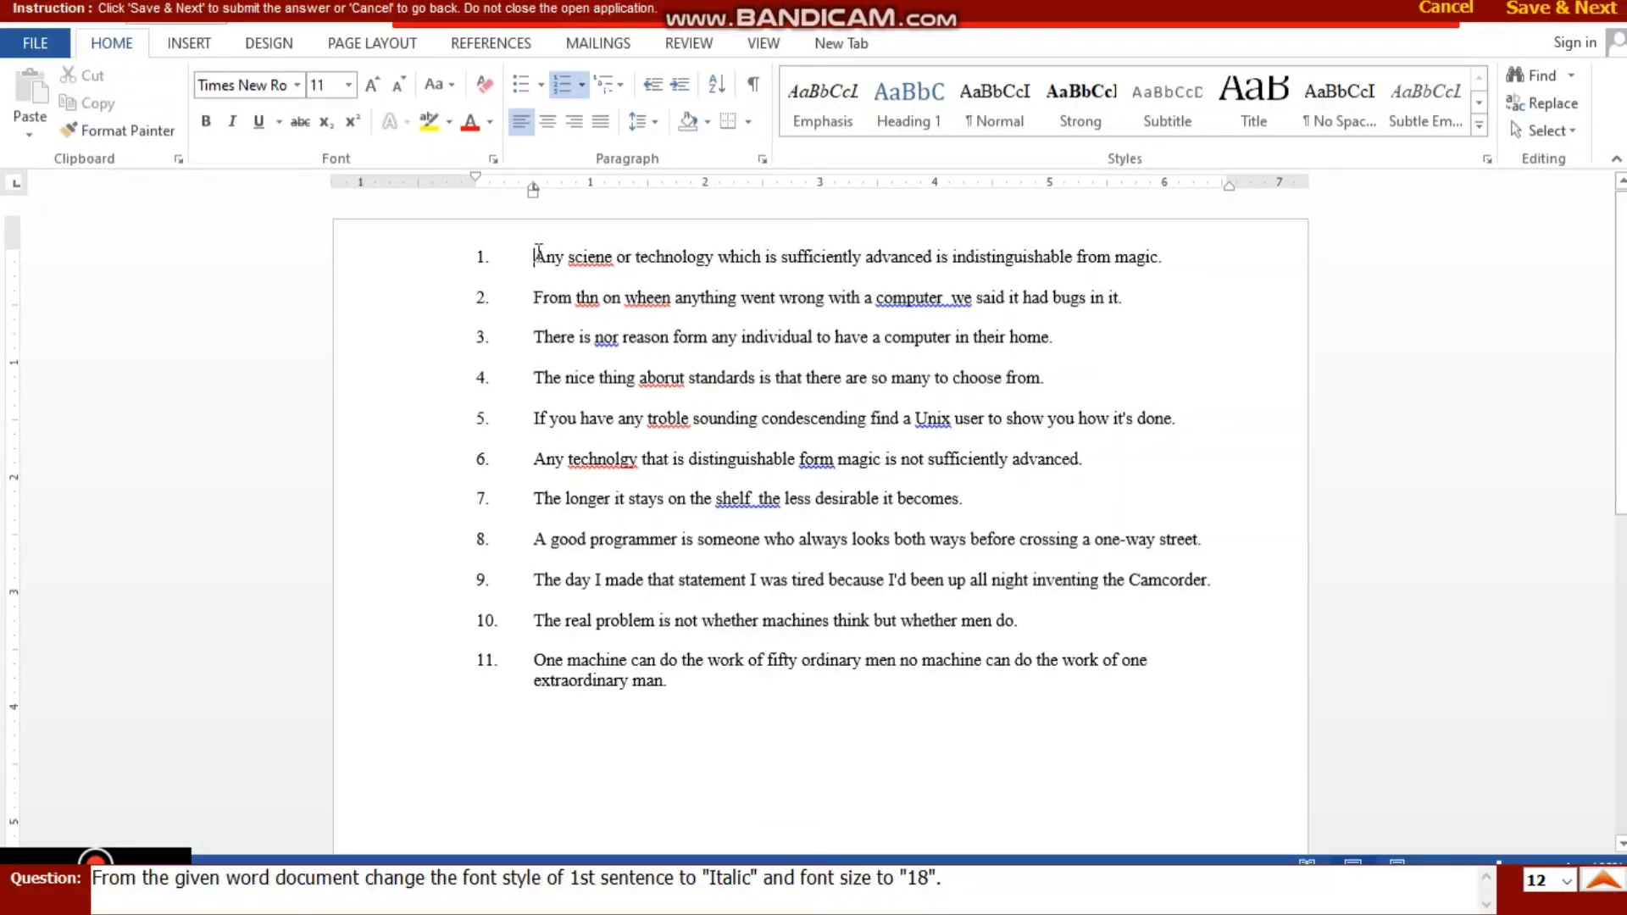
# Step: Format the first sentence of the document as italic with a font size of 18
pyautogui.click(423, 259)
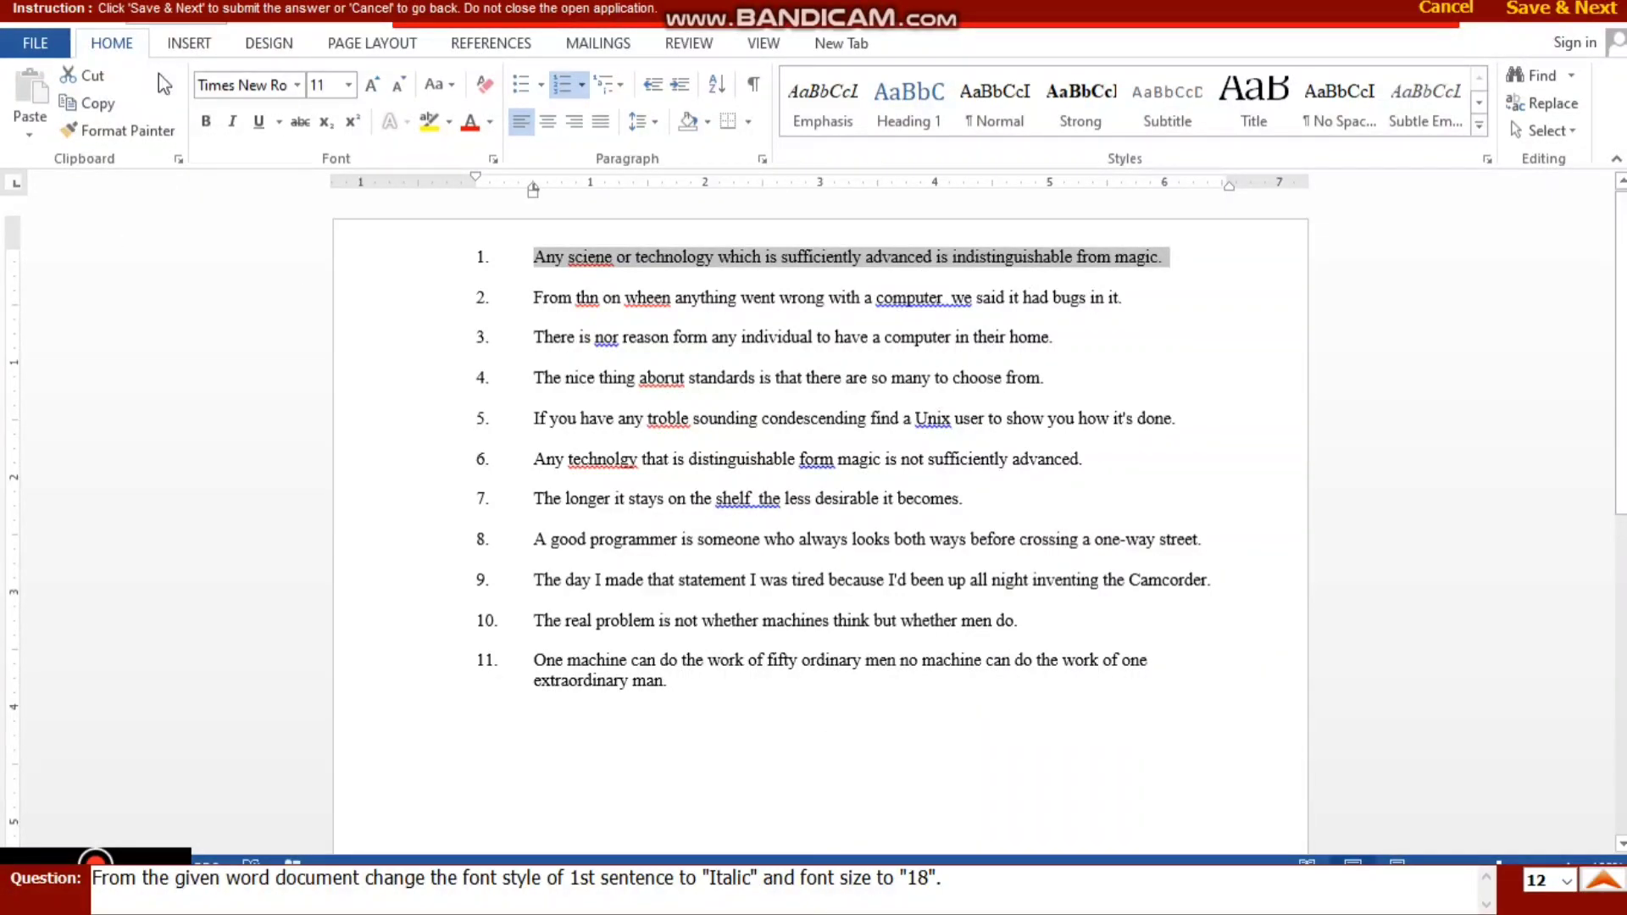
pyautogui.click(233, 121)
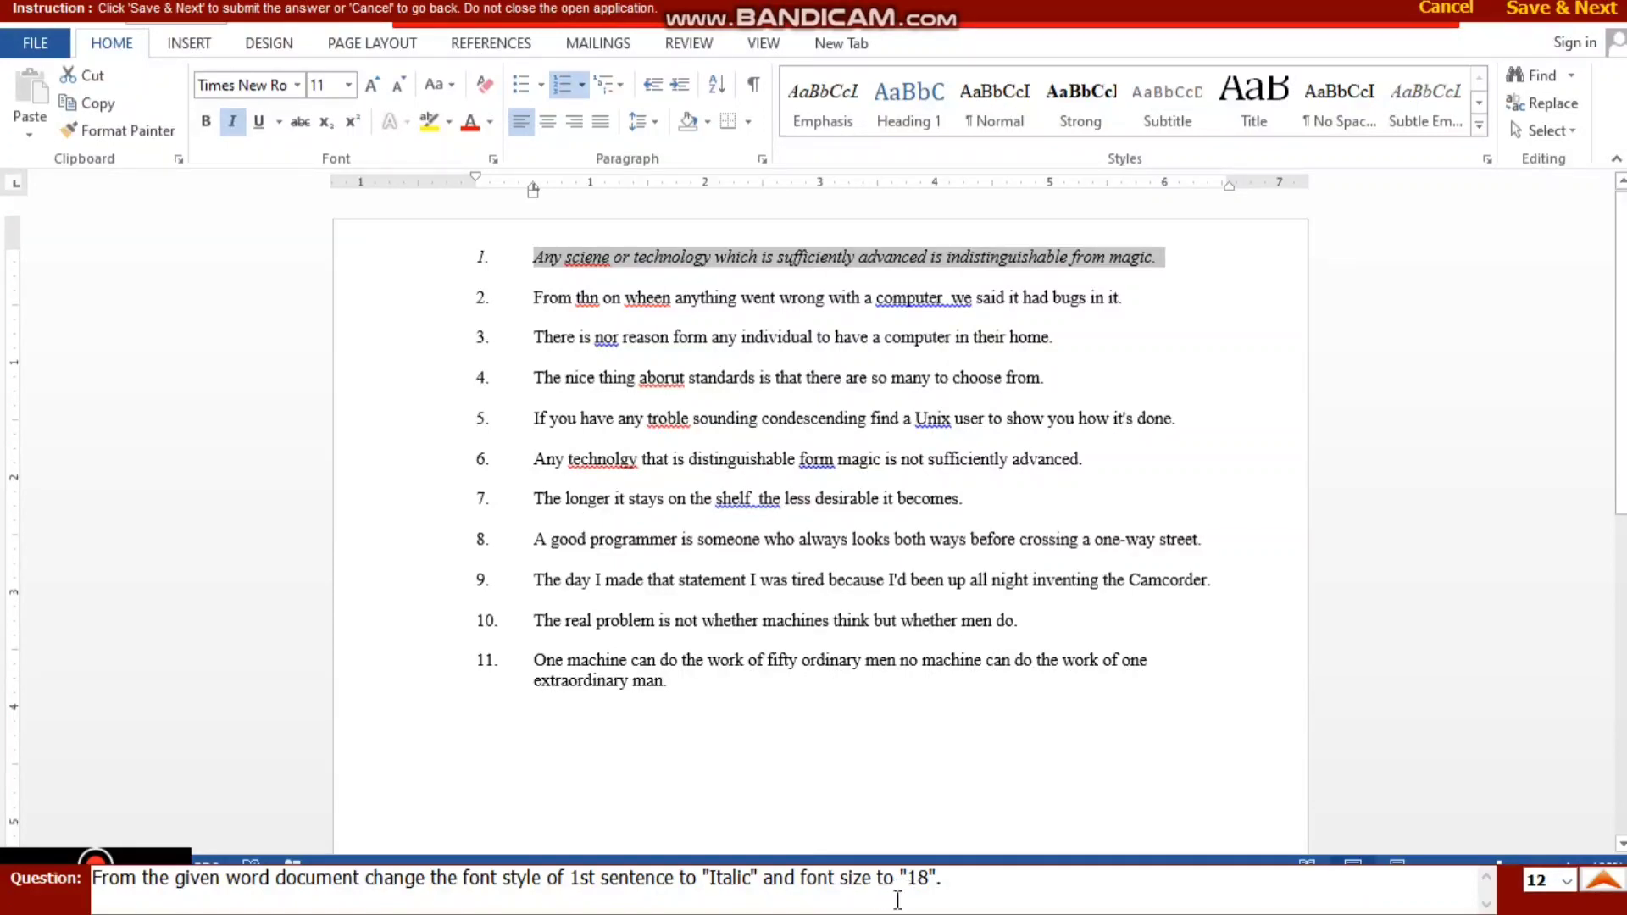
pyautogui.click(349, 86)
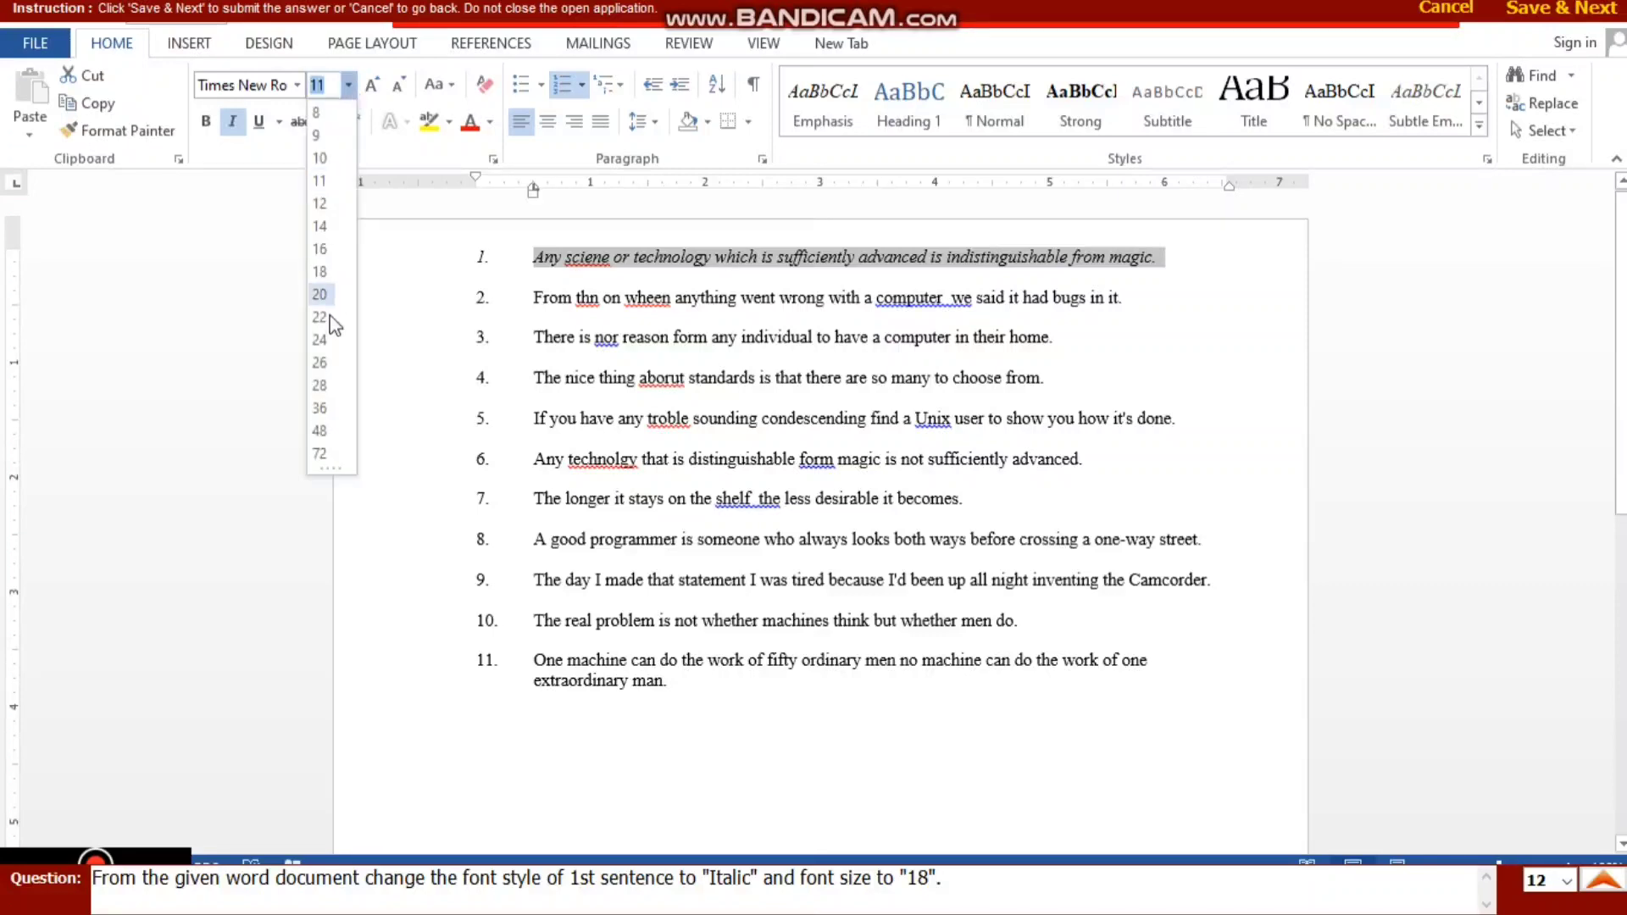
pyautogui.click(325, 270)
pyautogui.doubleClick(321, 280)
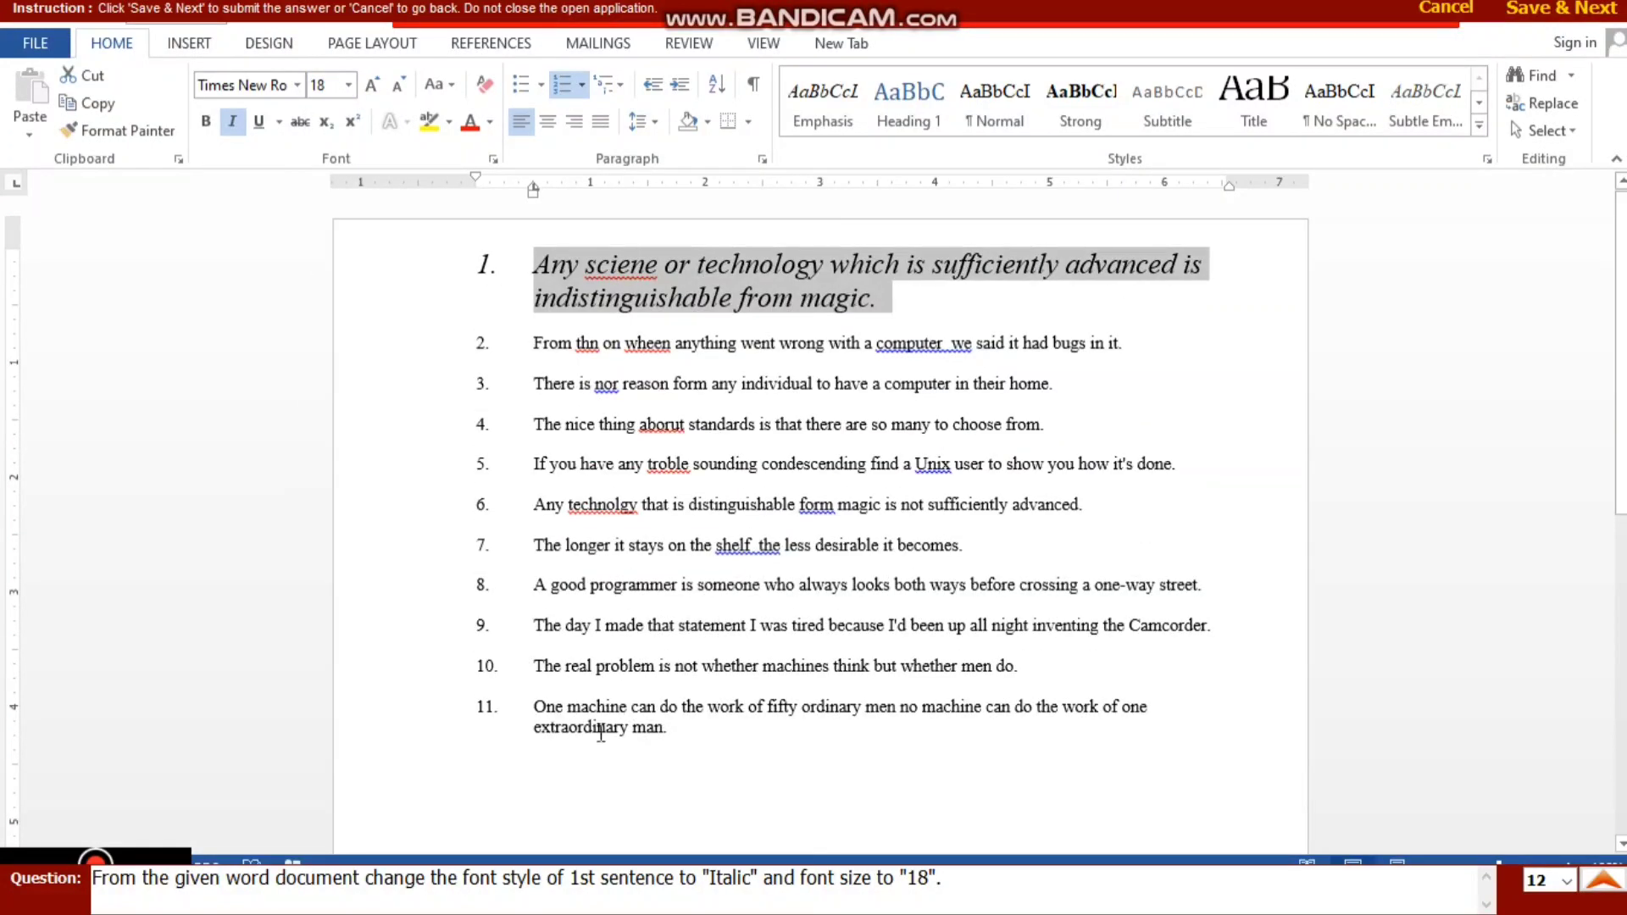
pyautogui.click(705, 751)
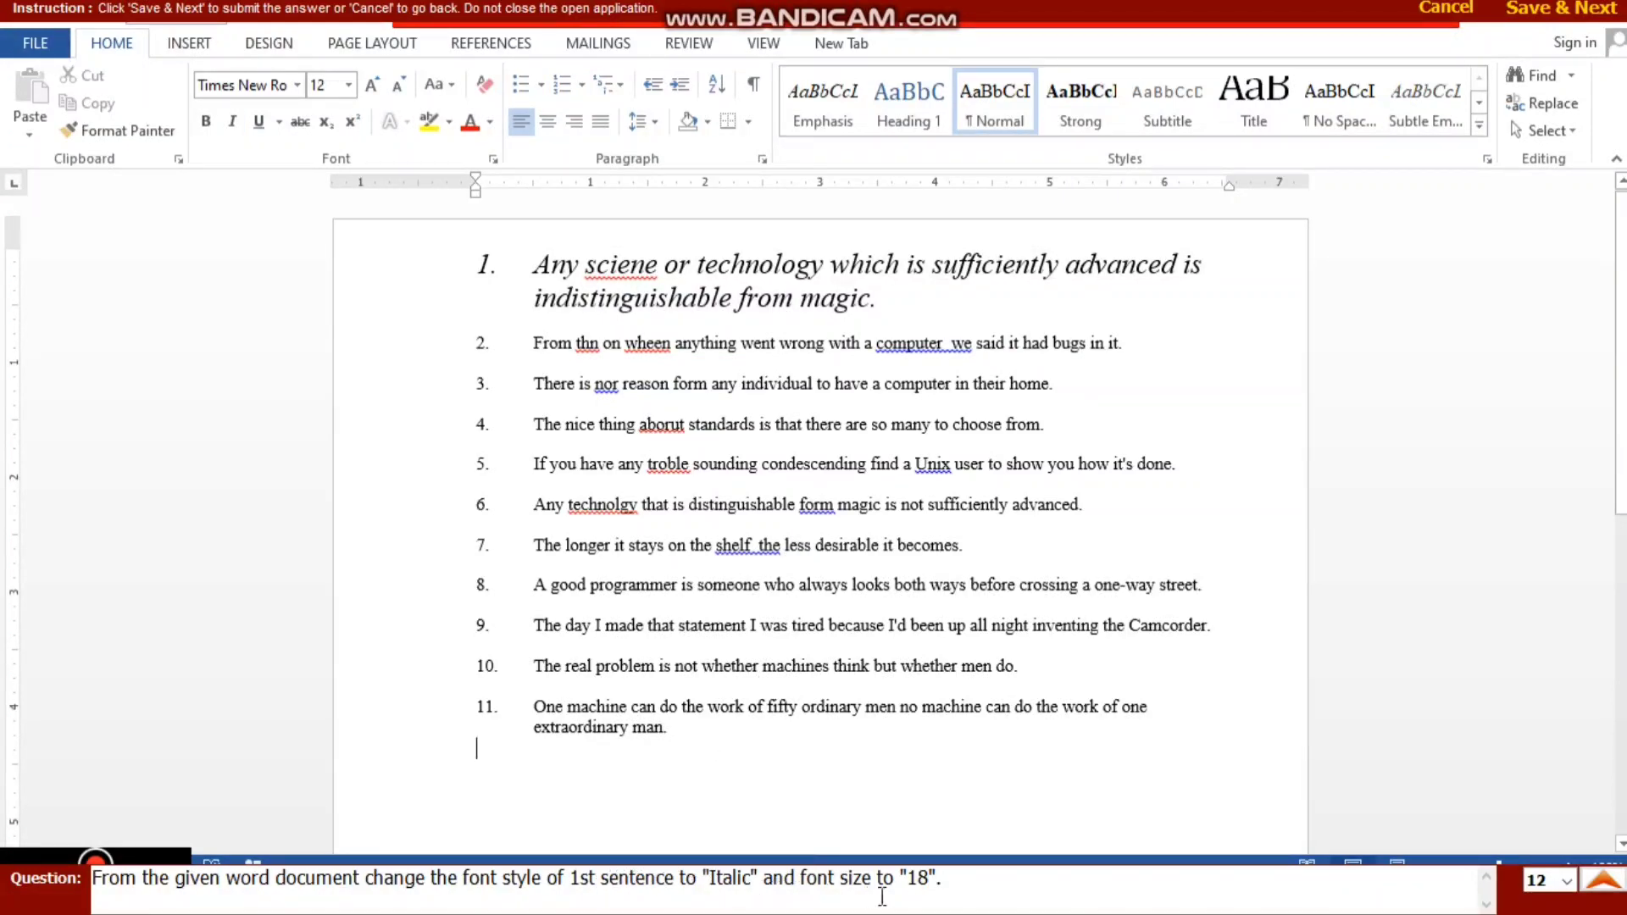
# Step: Submit the sentence formatting answer and open the question 44 greeting document for editing, dismissing the activation notice
pyautogui.click(1522, 9)
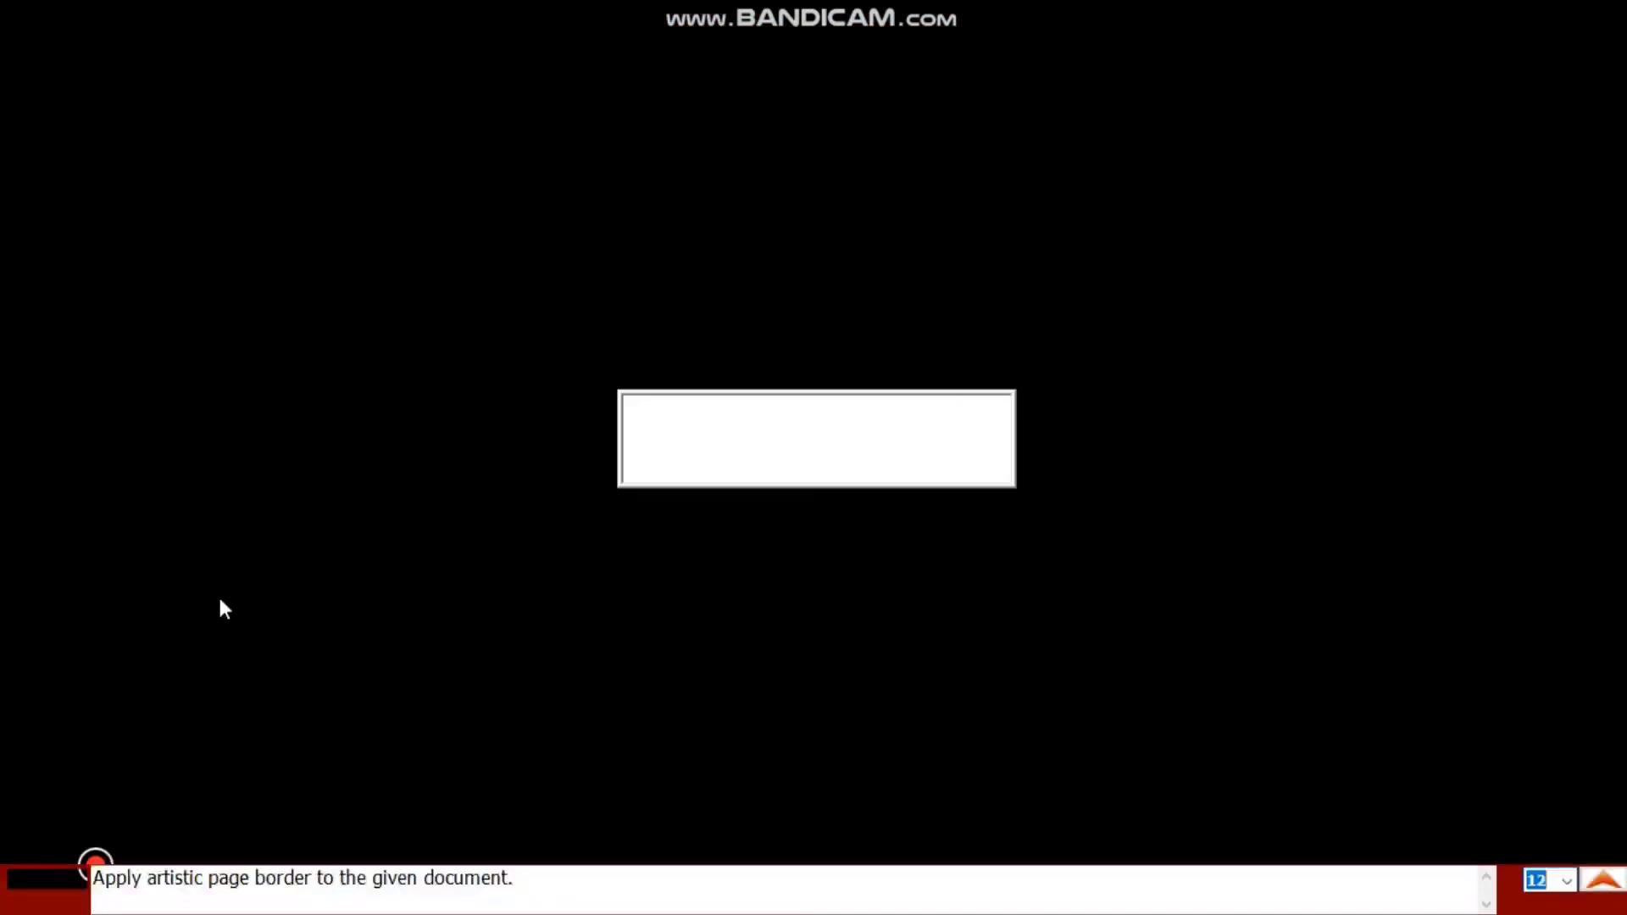
pyautogui.click(131, 337)
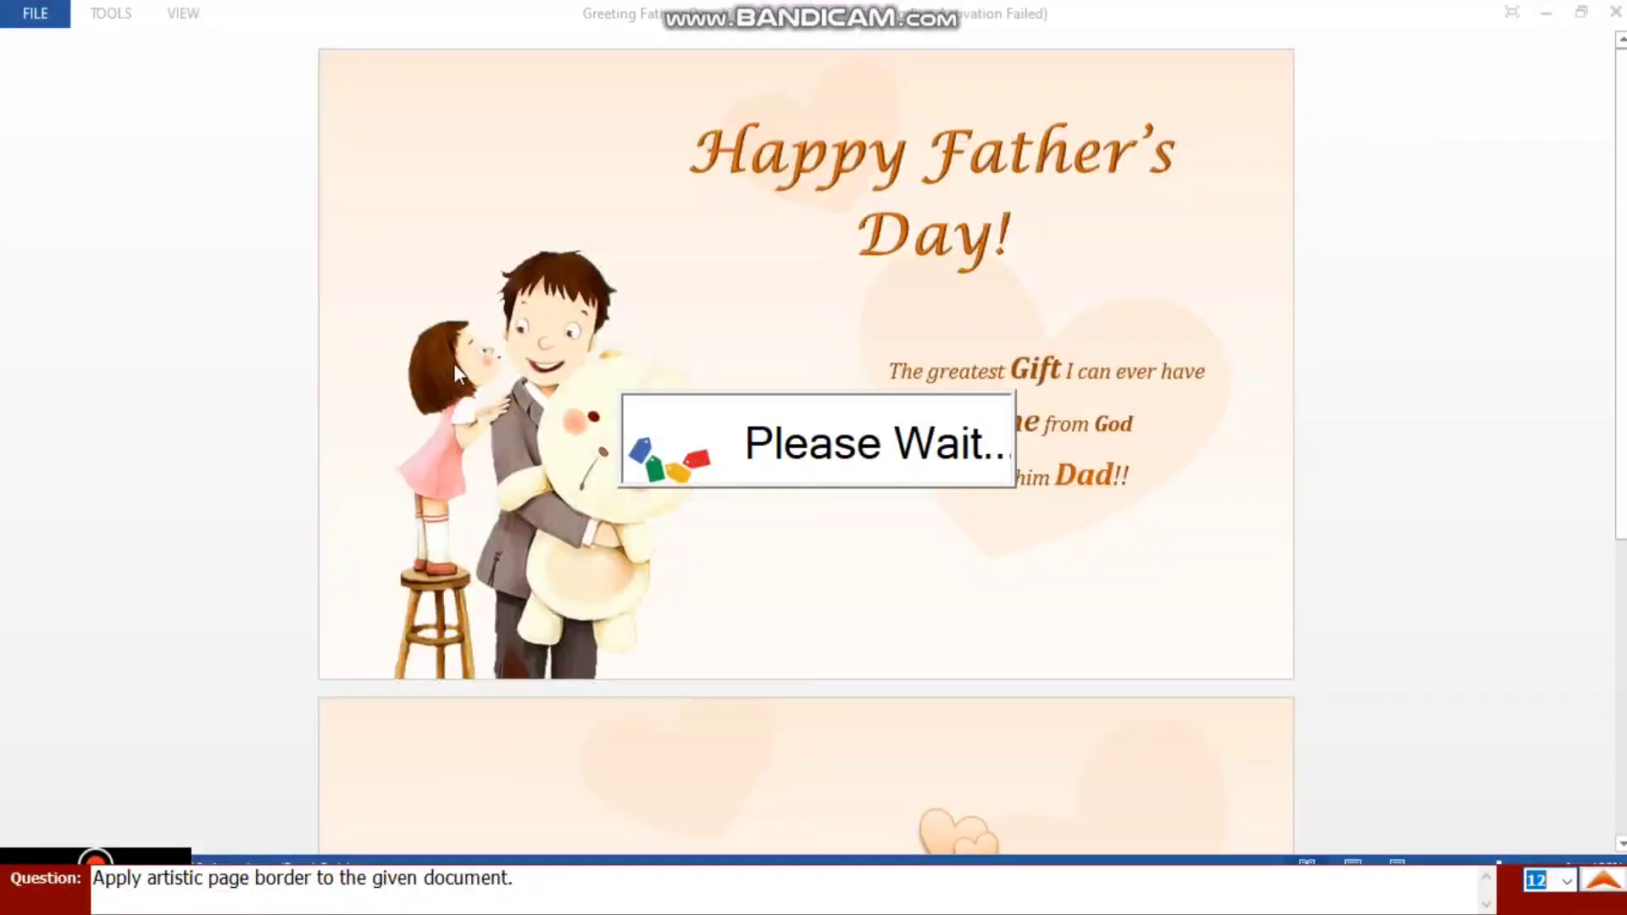
pyautogui.click(1056, 683)
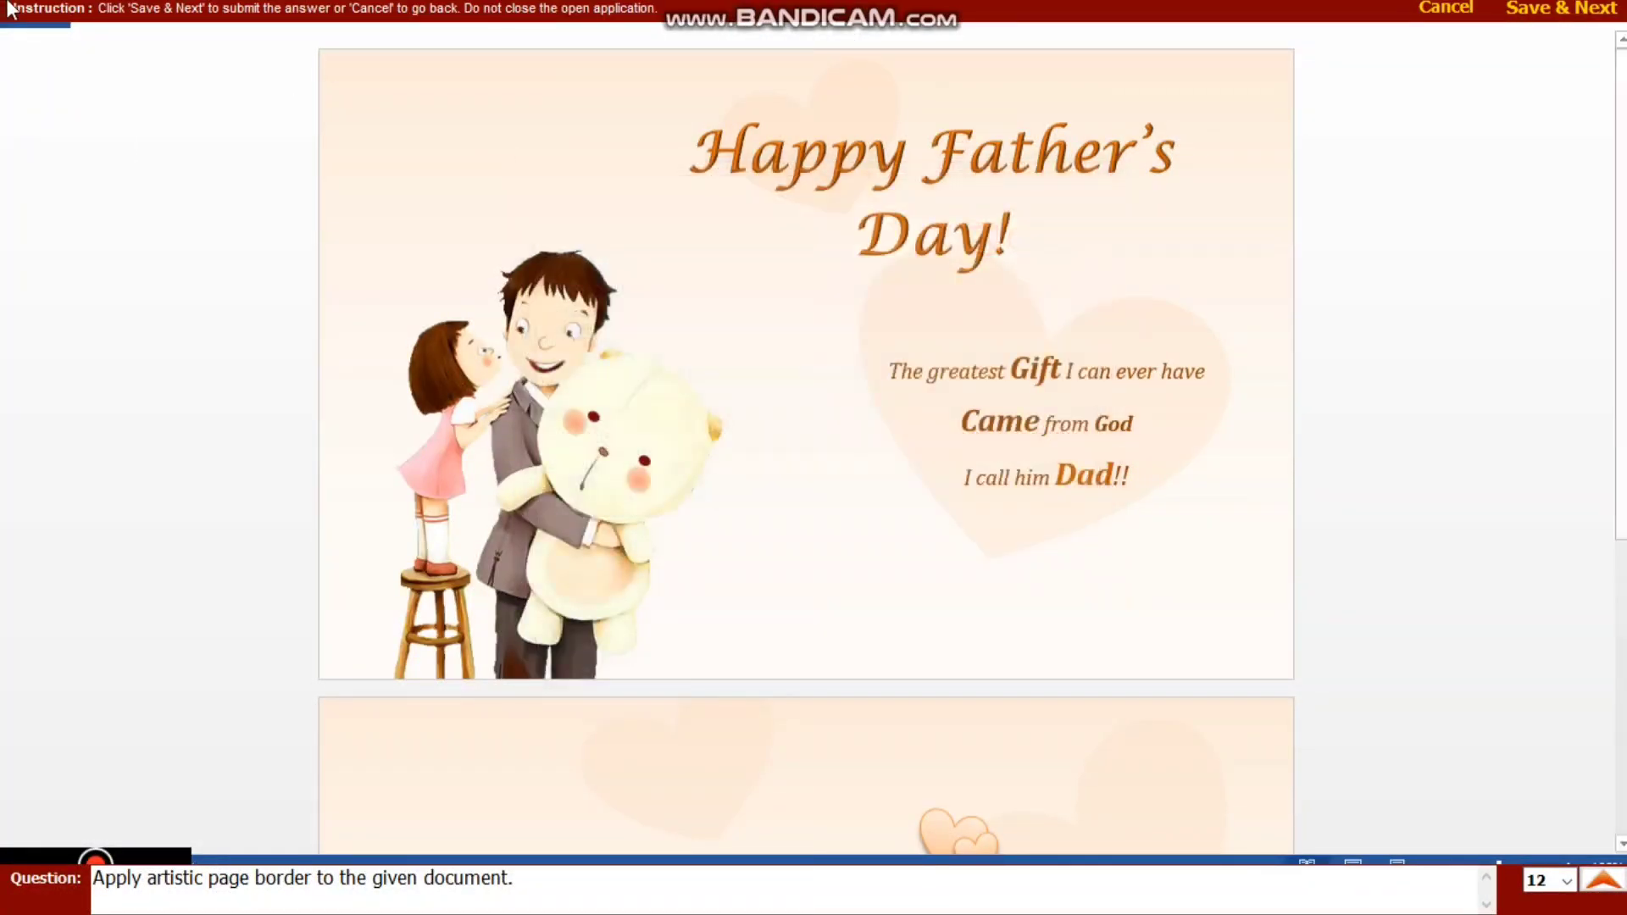
pyautogui.click(197, 34)
pyautogui.click(229, 74)
# Step: Apply the red apples art page border to the whole greeting document and submit the answer
pyautogui.click(264, 44)
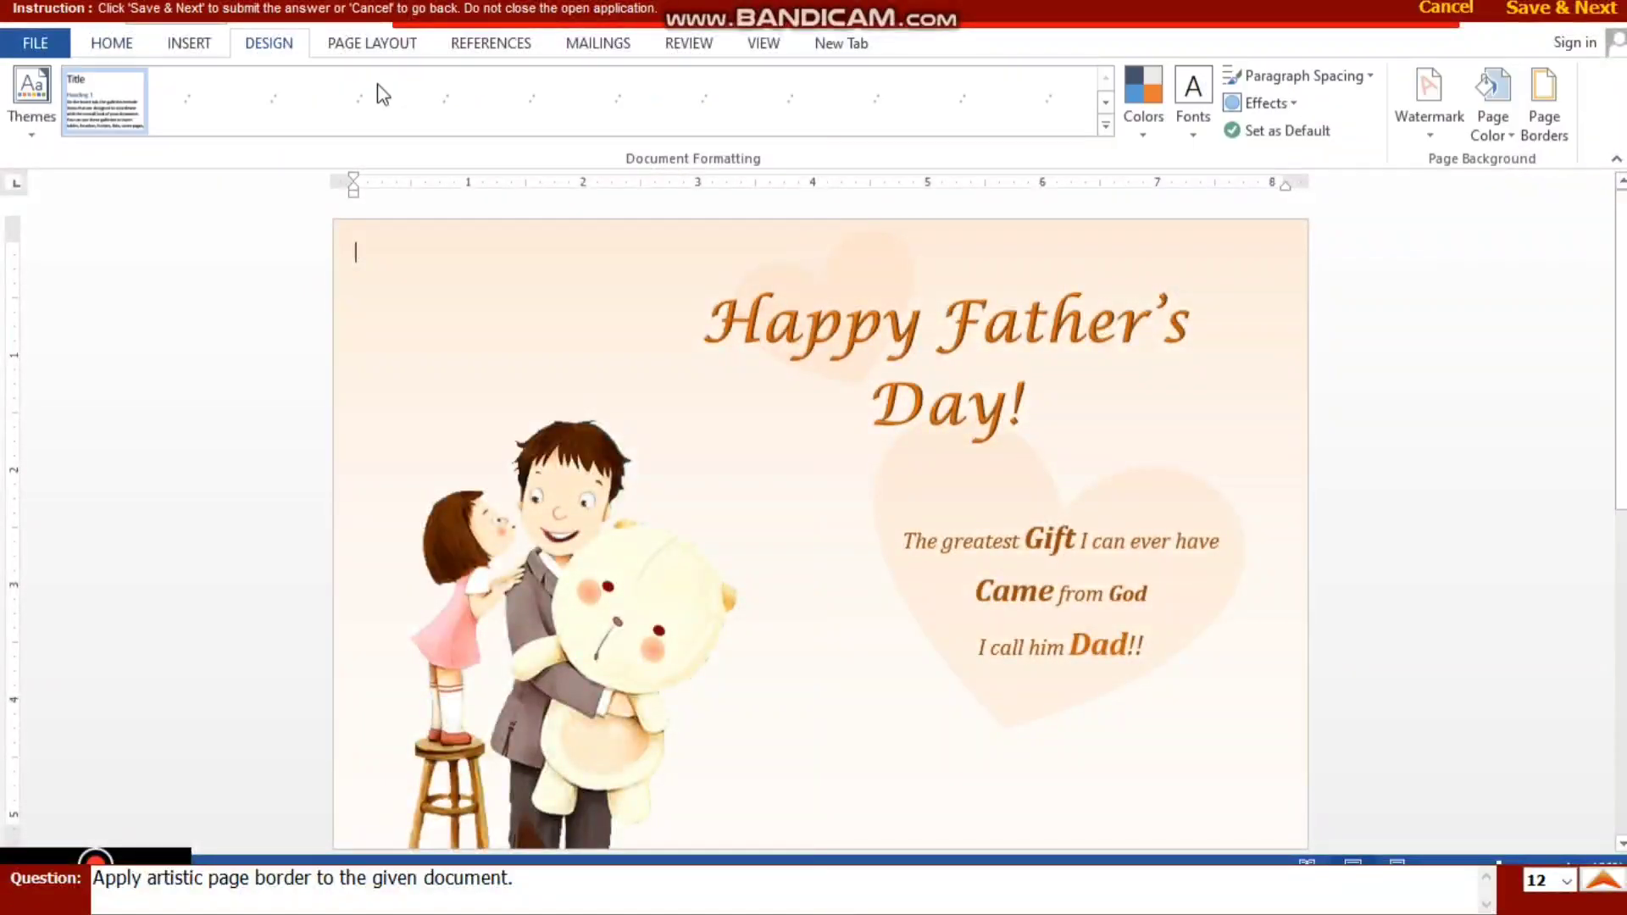
pyautogui.click(1493, 126)
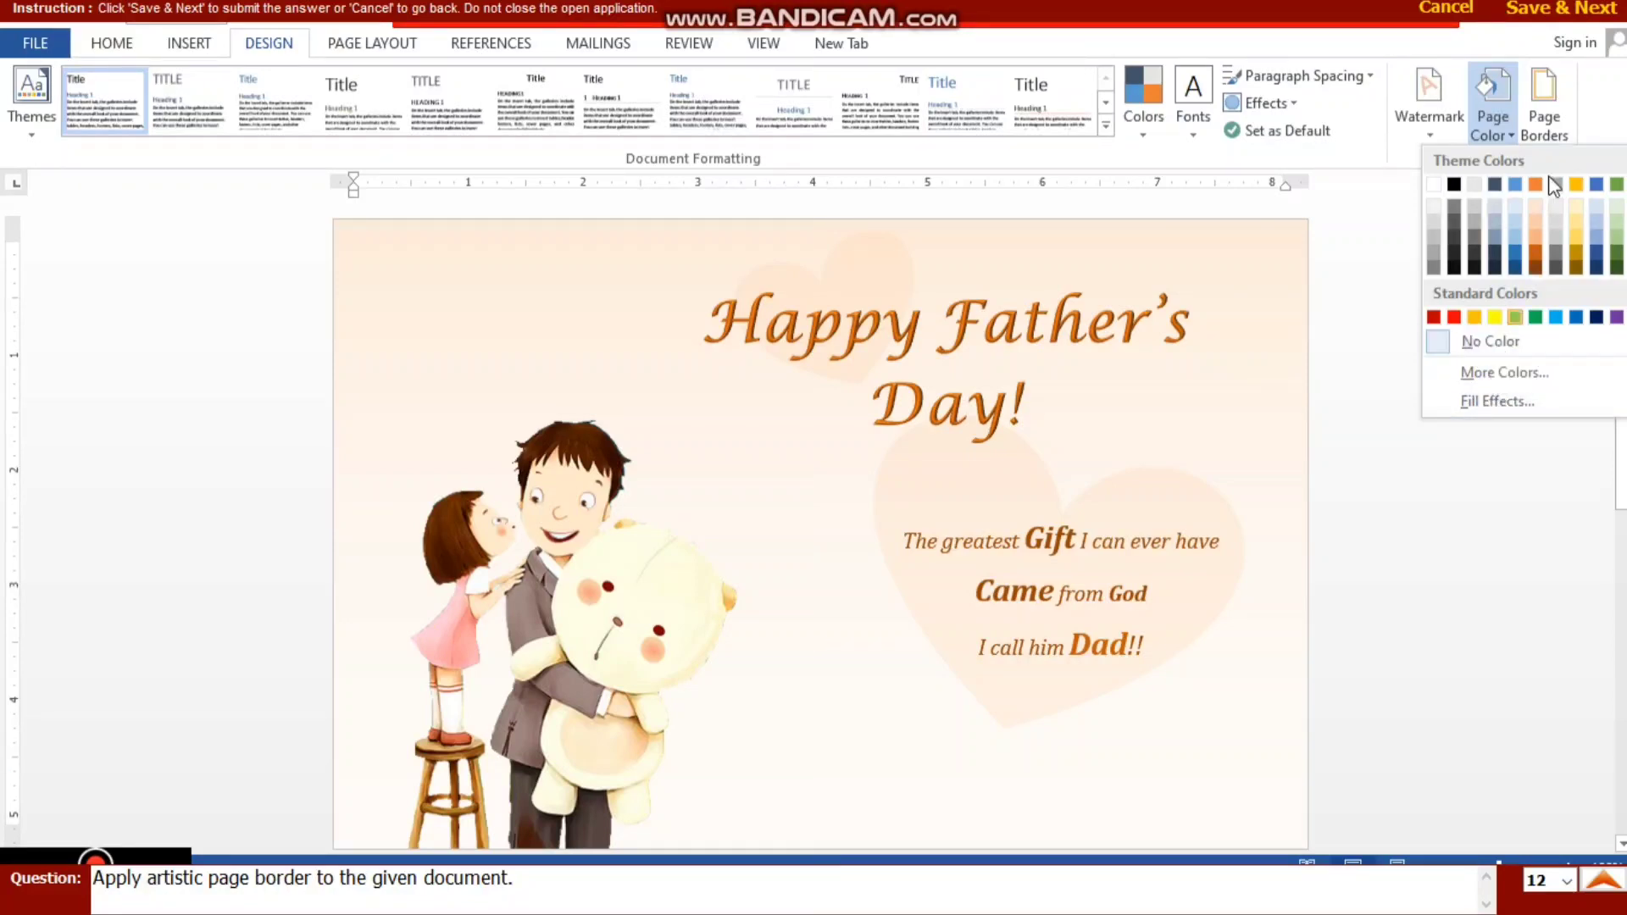
pyautogui.click(1539, 111)
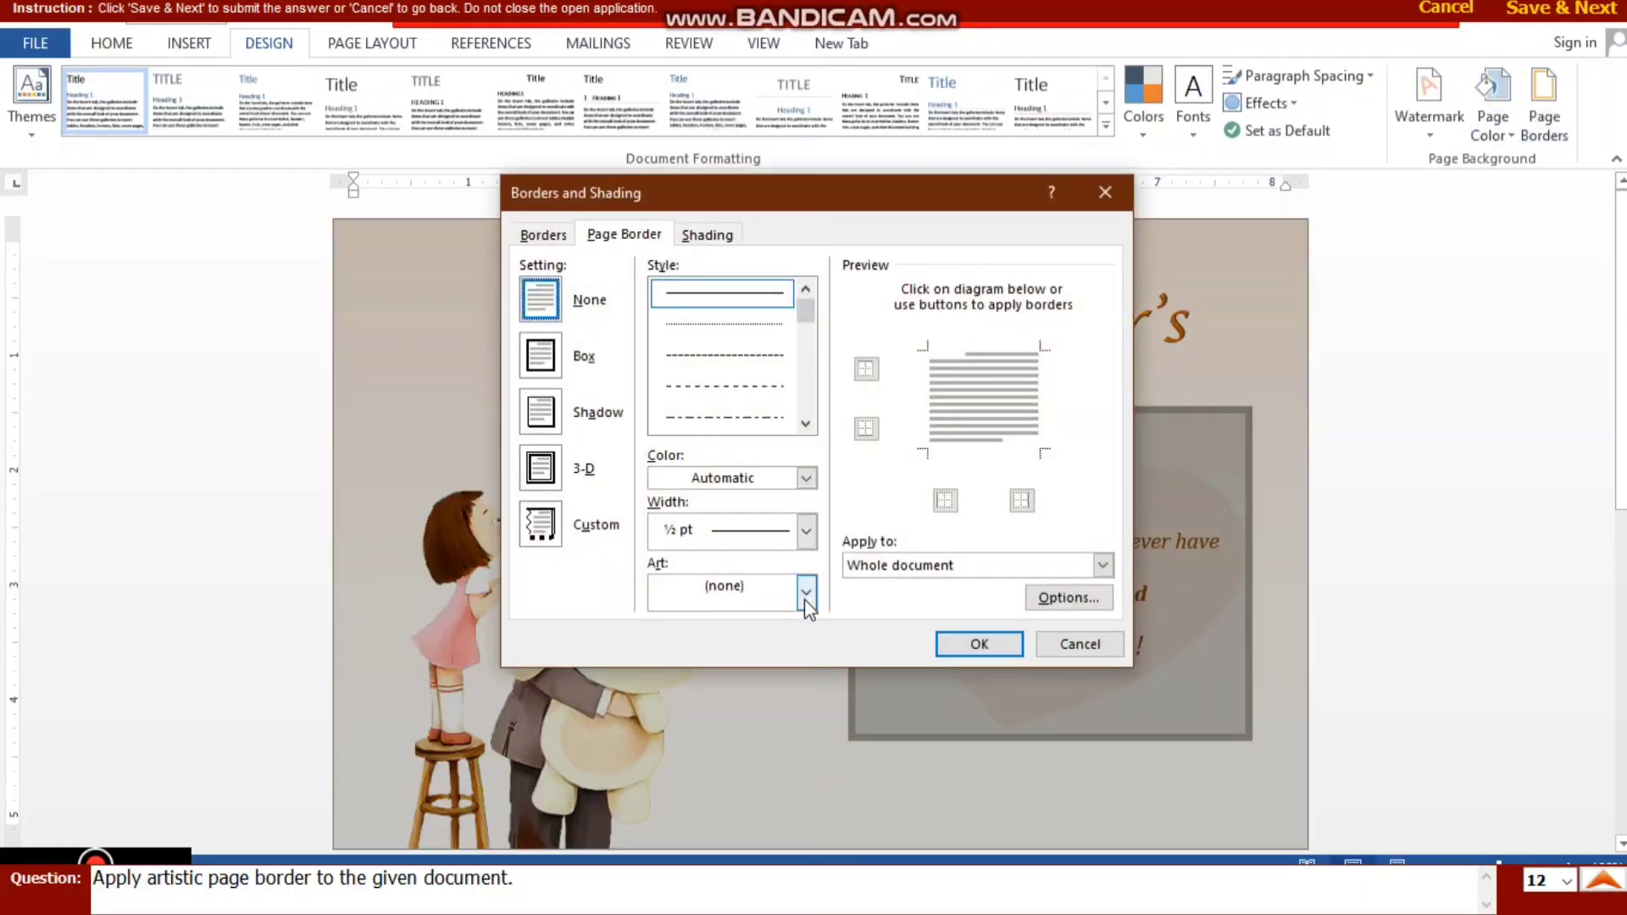
pyautogui.click(806, 593)
pyautogui.click(776, 661)
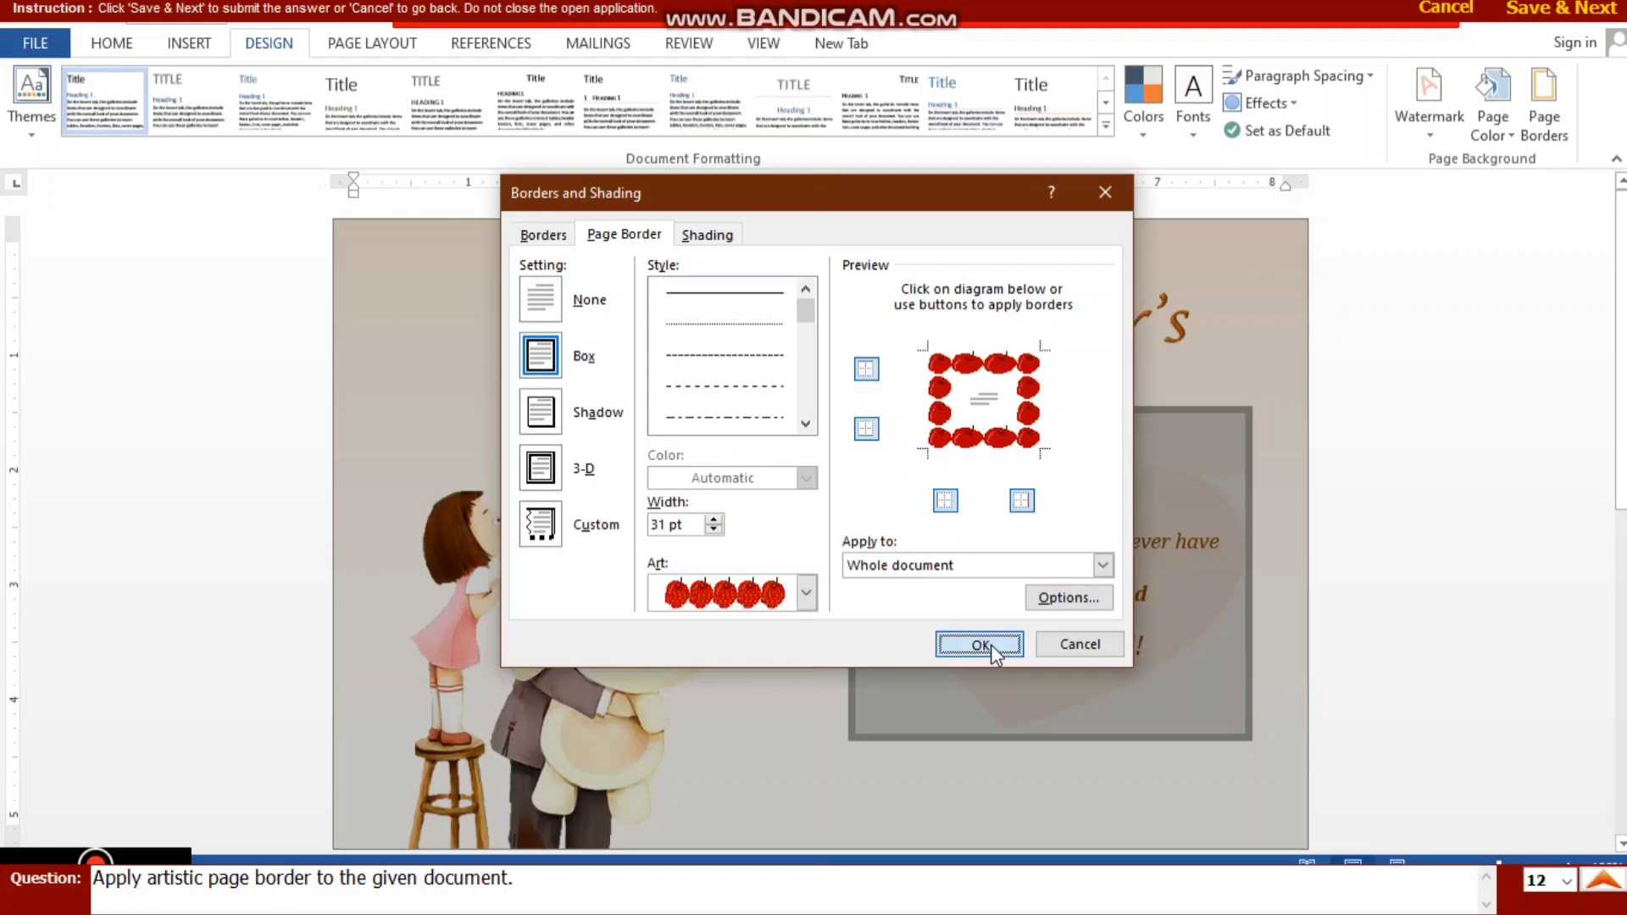
pyautogui.click(981, 644)
pyautogui.click(1578, 9)
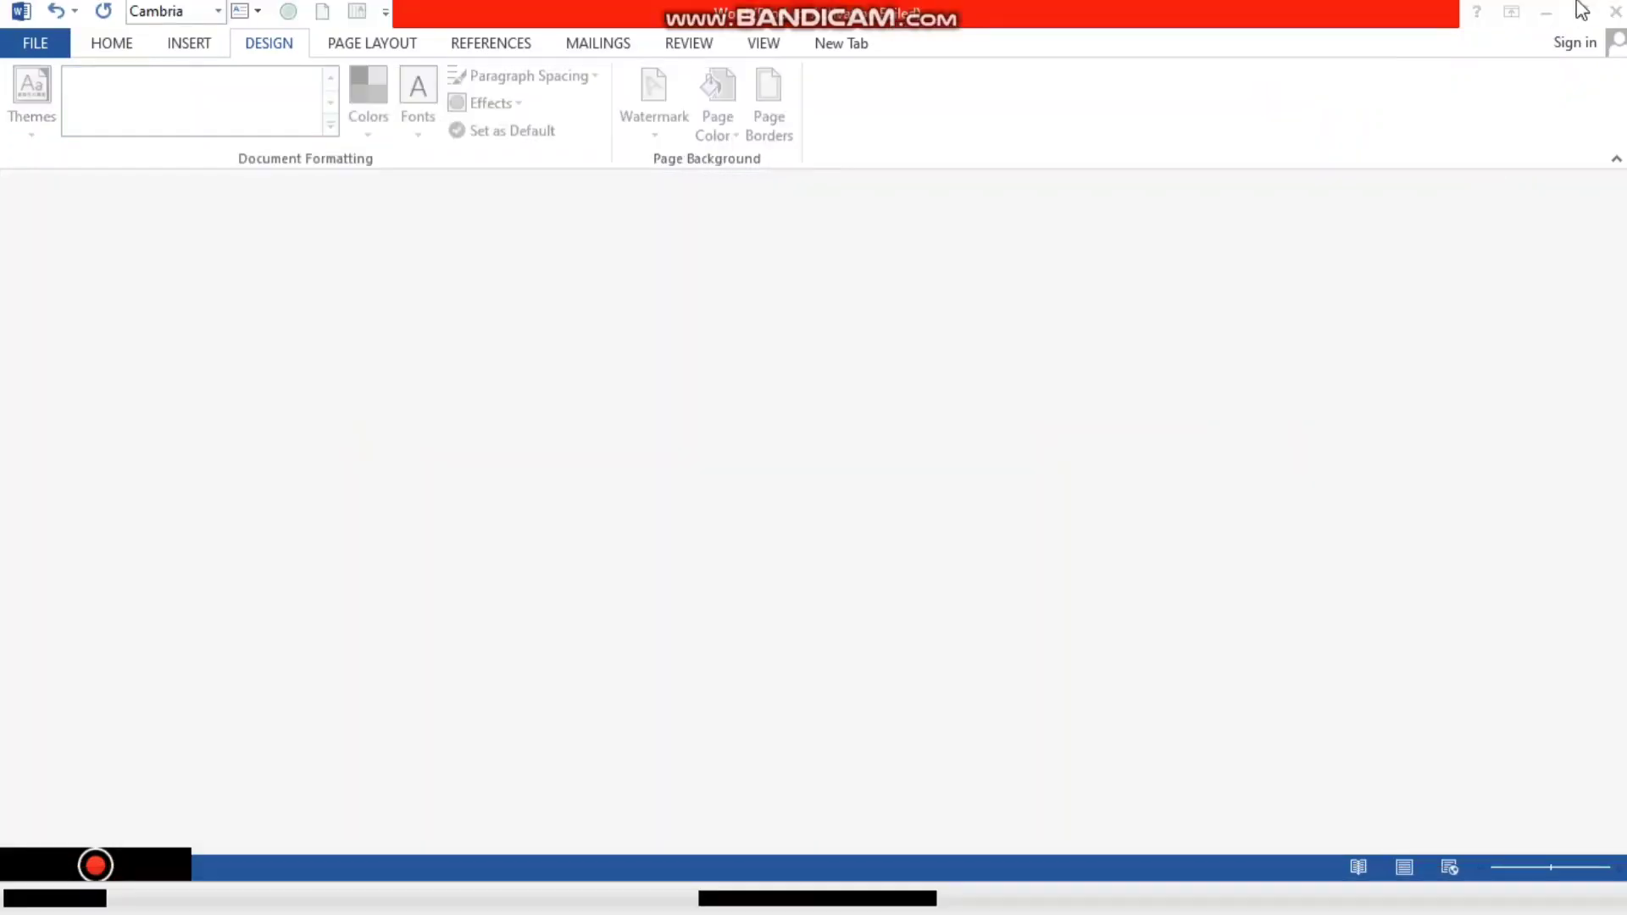
# Step: Start the question 45 practical, replace all occurrences of "B.A" in the worksheet with "BA" and submit the answer
pyautogui.click(109, 339)
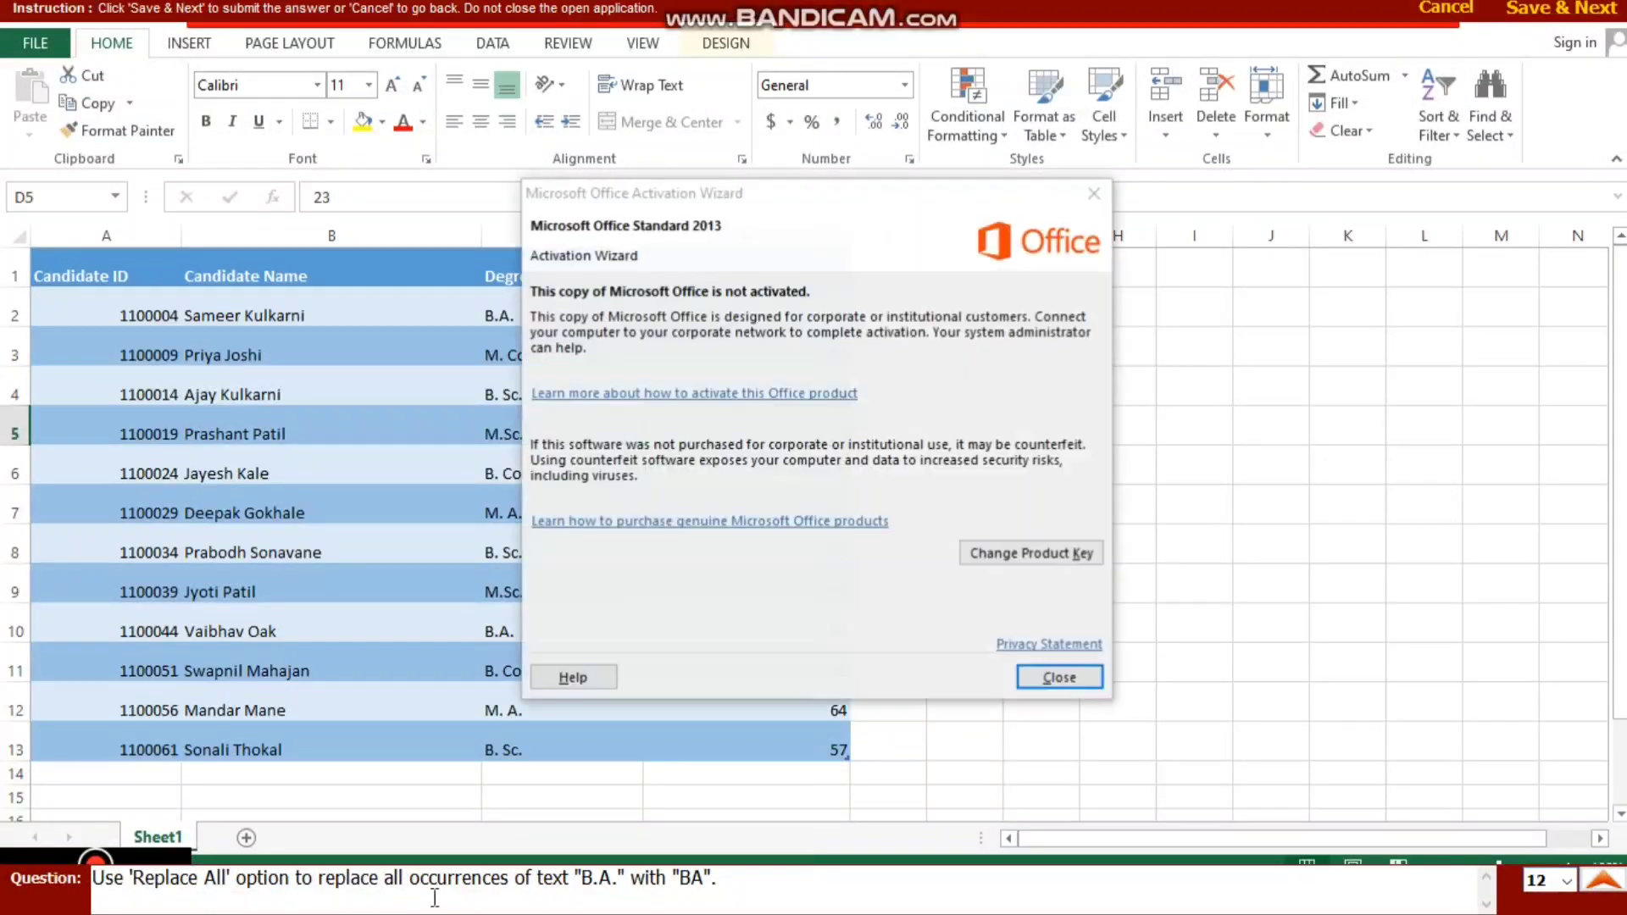
pyautogui.click(1058, 676)
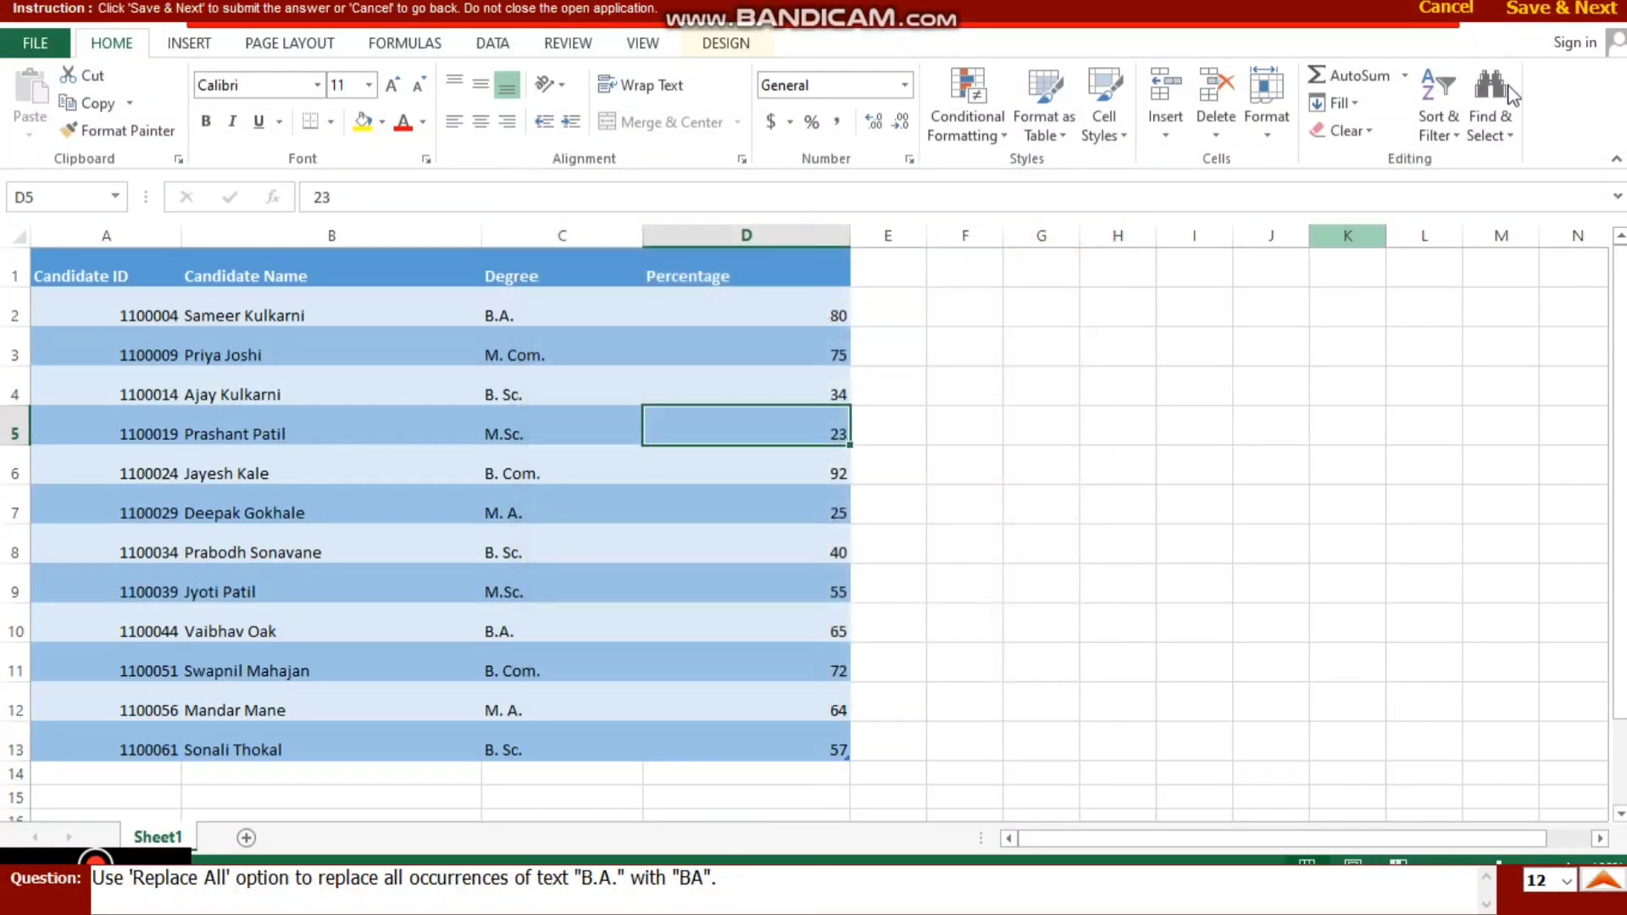
pyautogui.click(1455, 127)
pyautogui.click(1489, 133)
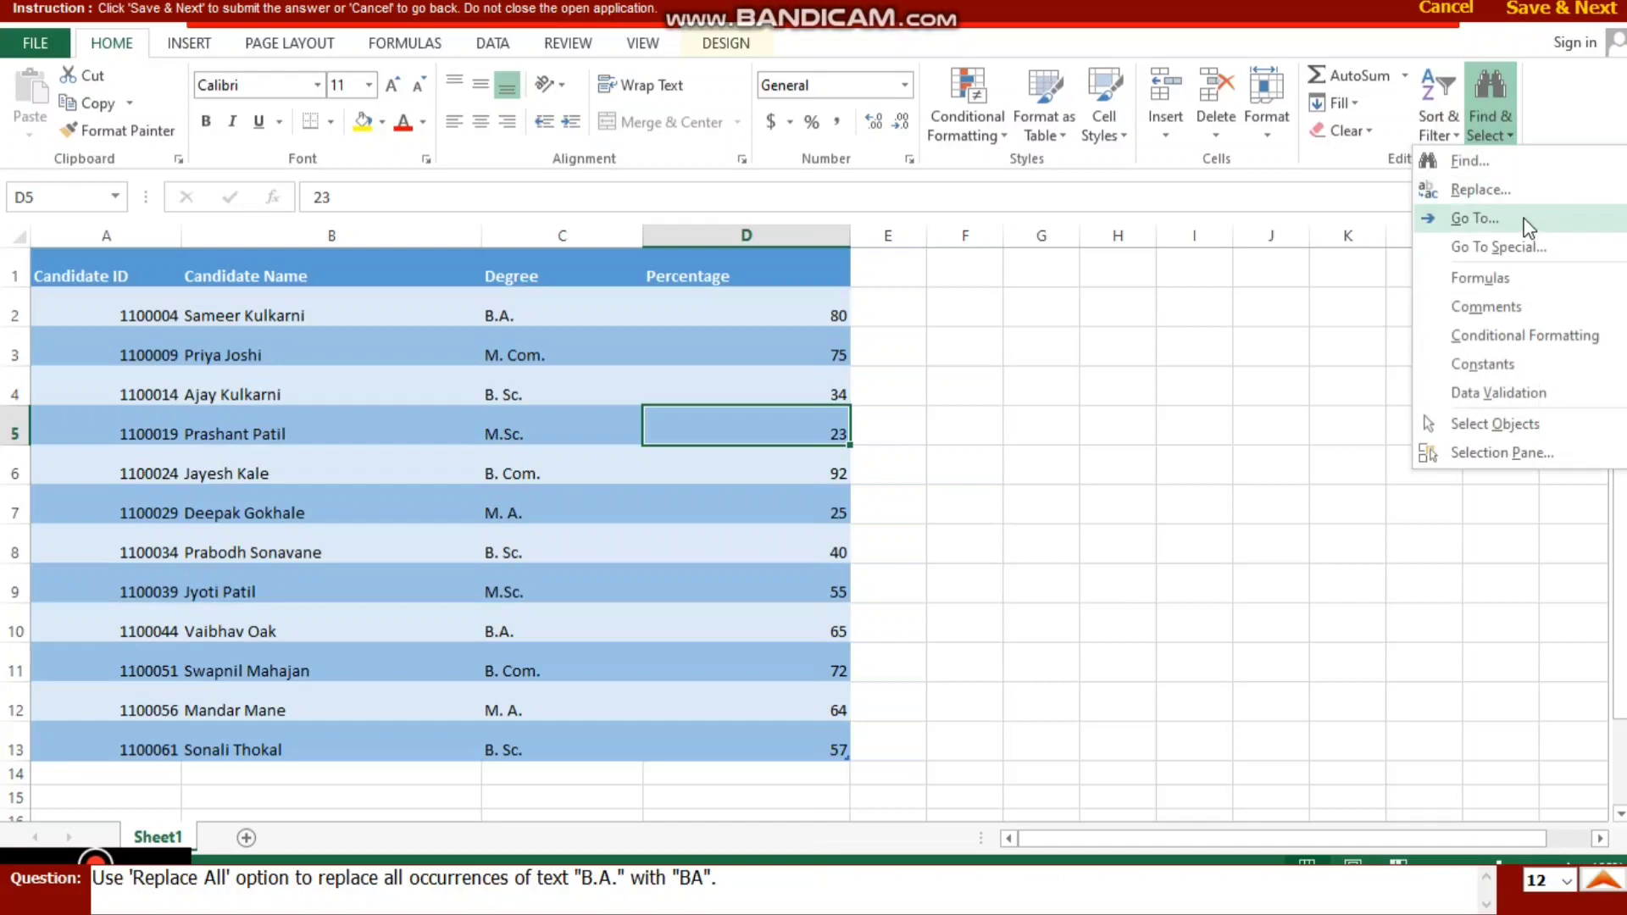
pyautogui.click(1483, 190)
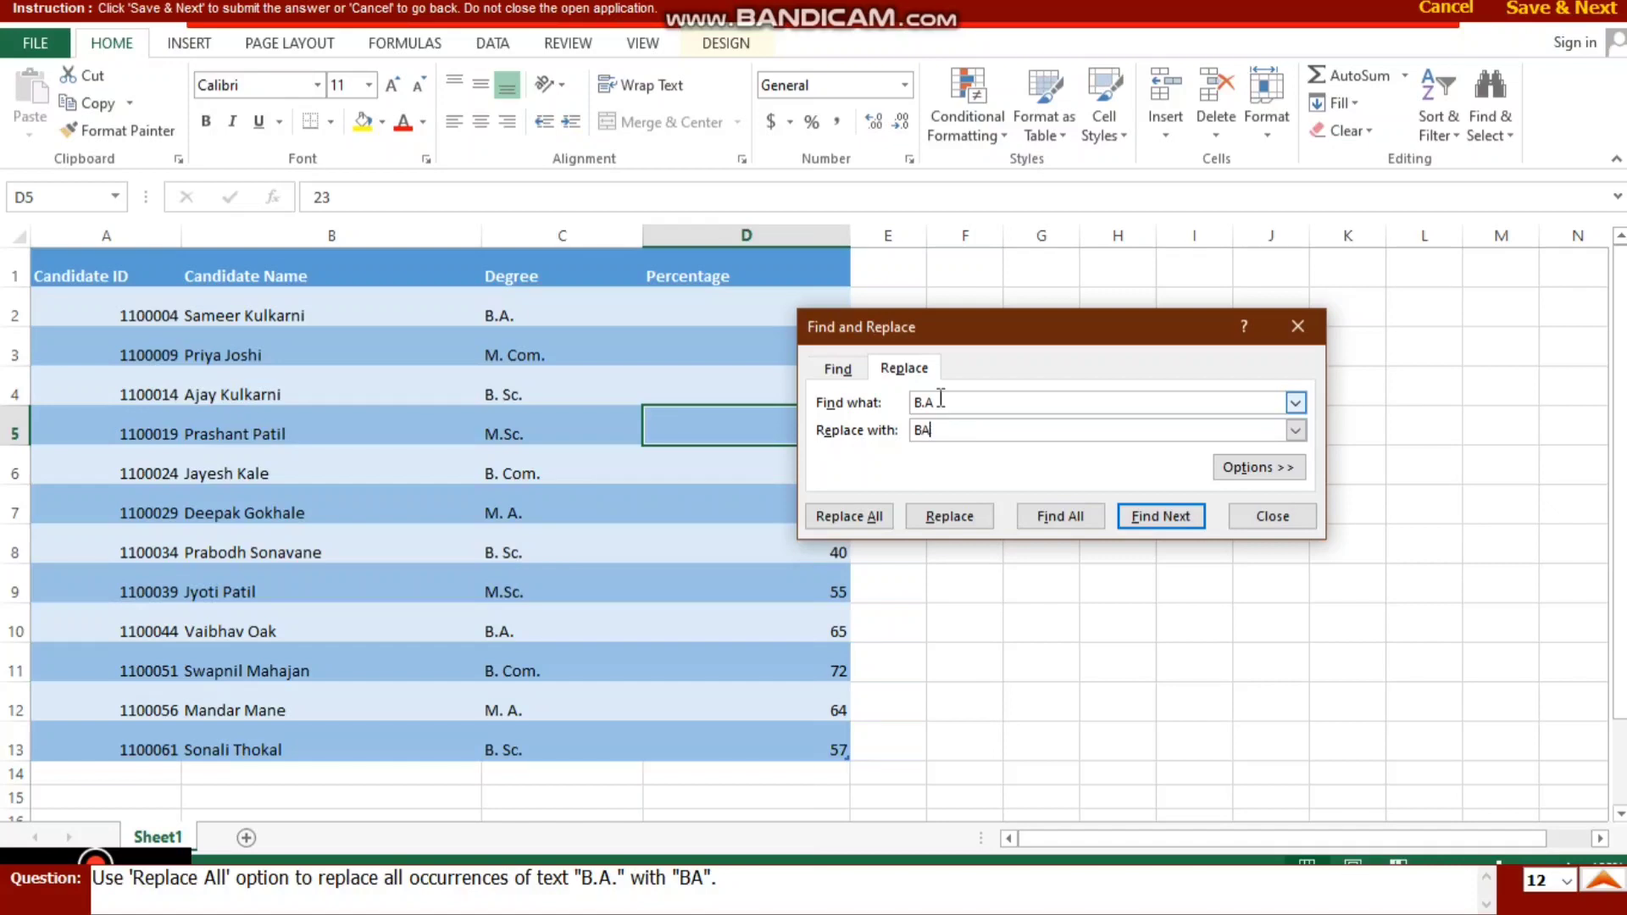
pyautogui.click(847, 516)
pyautogui.click(821, 512)
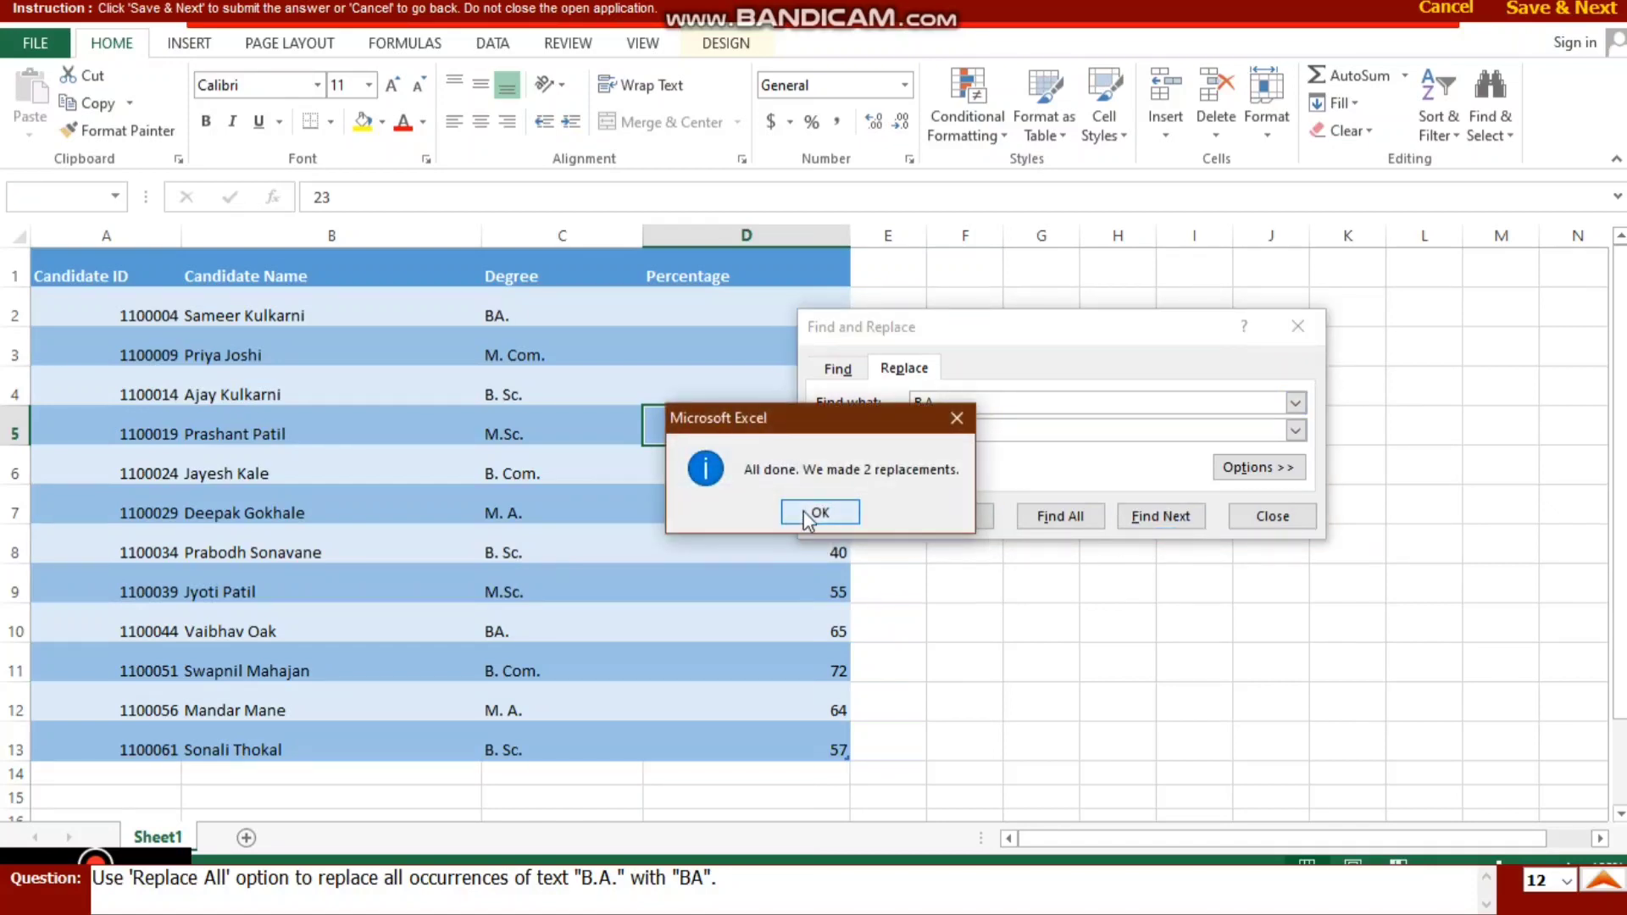
pyautogui.click(1271, 514)
pyautogui.click(1593, 9)
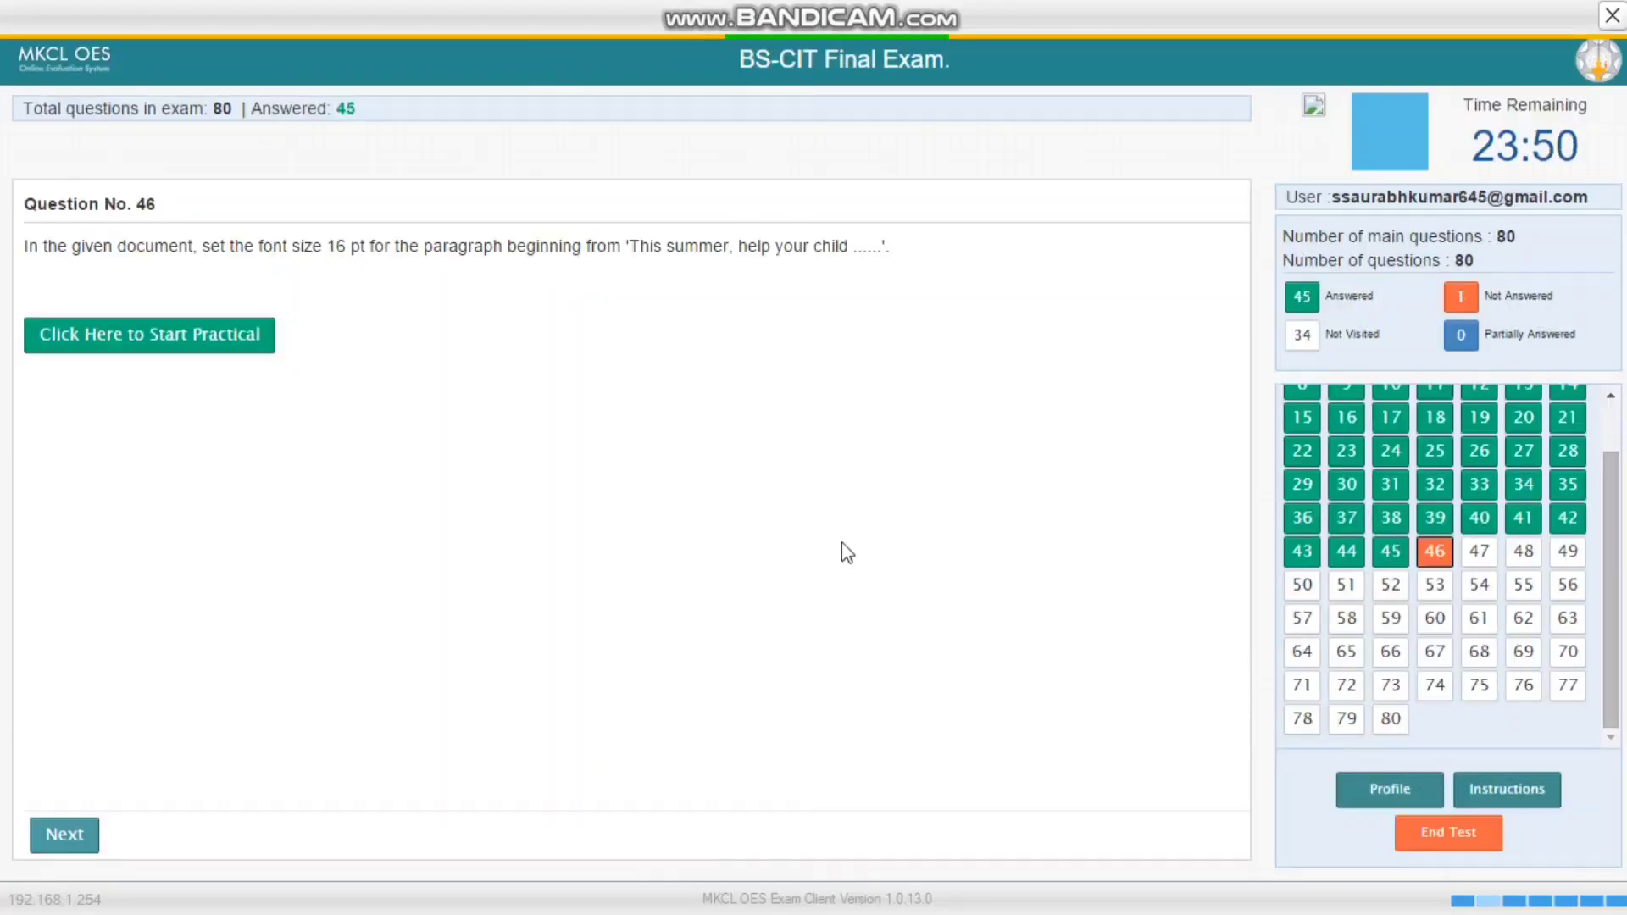
# Step: Start the question 46 practical, dismiss the activation notice and switch the Summer Camp document from reading view to editing
pyautogui.click(131, 346)
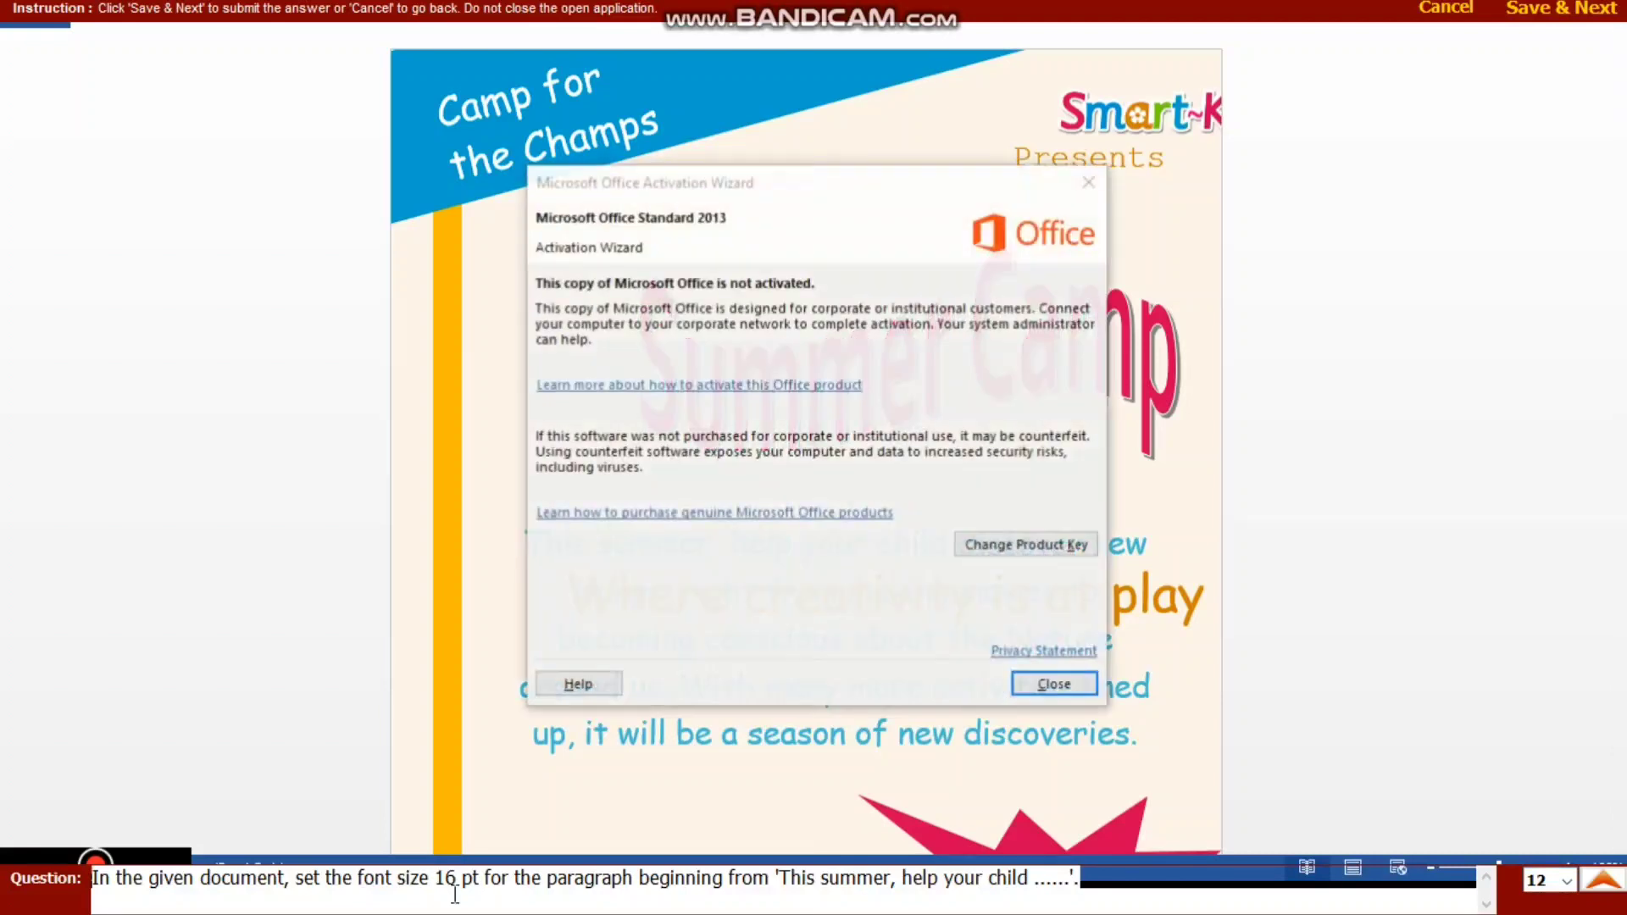
pyautogui.click(1028, 683)
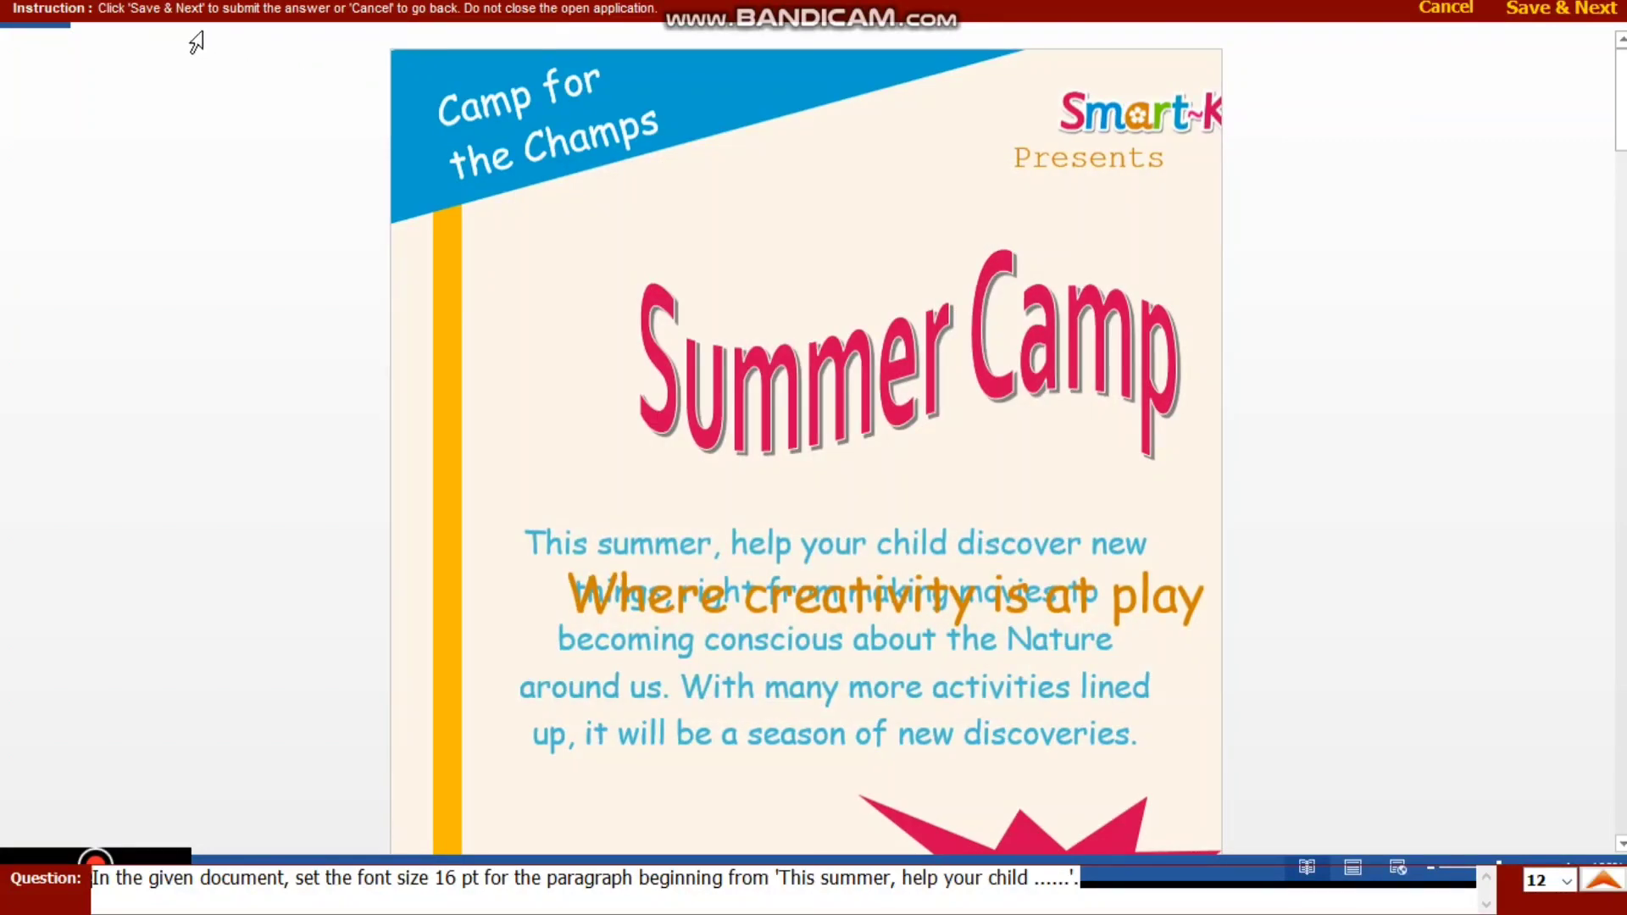
pyautogui.click(196, 27)
pyautogui.click(233, 55)
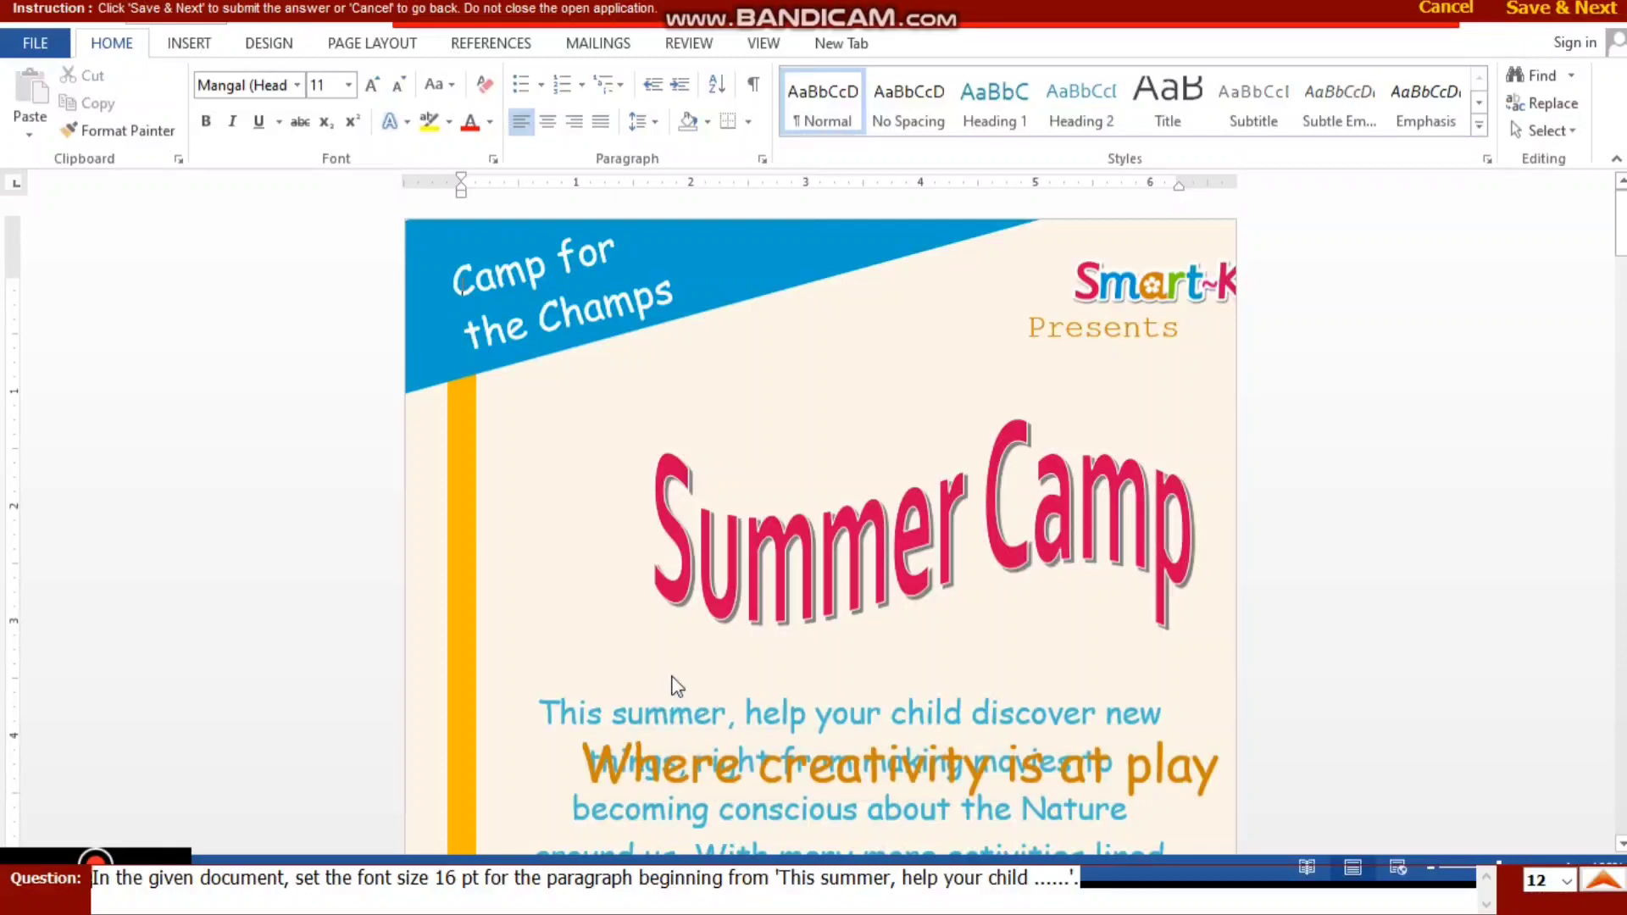
# Step: Set the font size of the paragraph beginning "This summer, help your child" to 16 and submit the answer
pyautogui.scroll(-3, 593, 627)
pyautogui.click(585, 628)
pyautogui.click(636, 685)
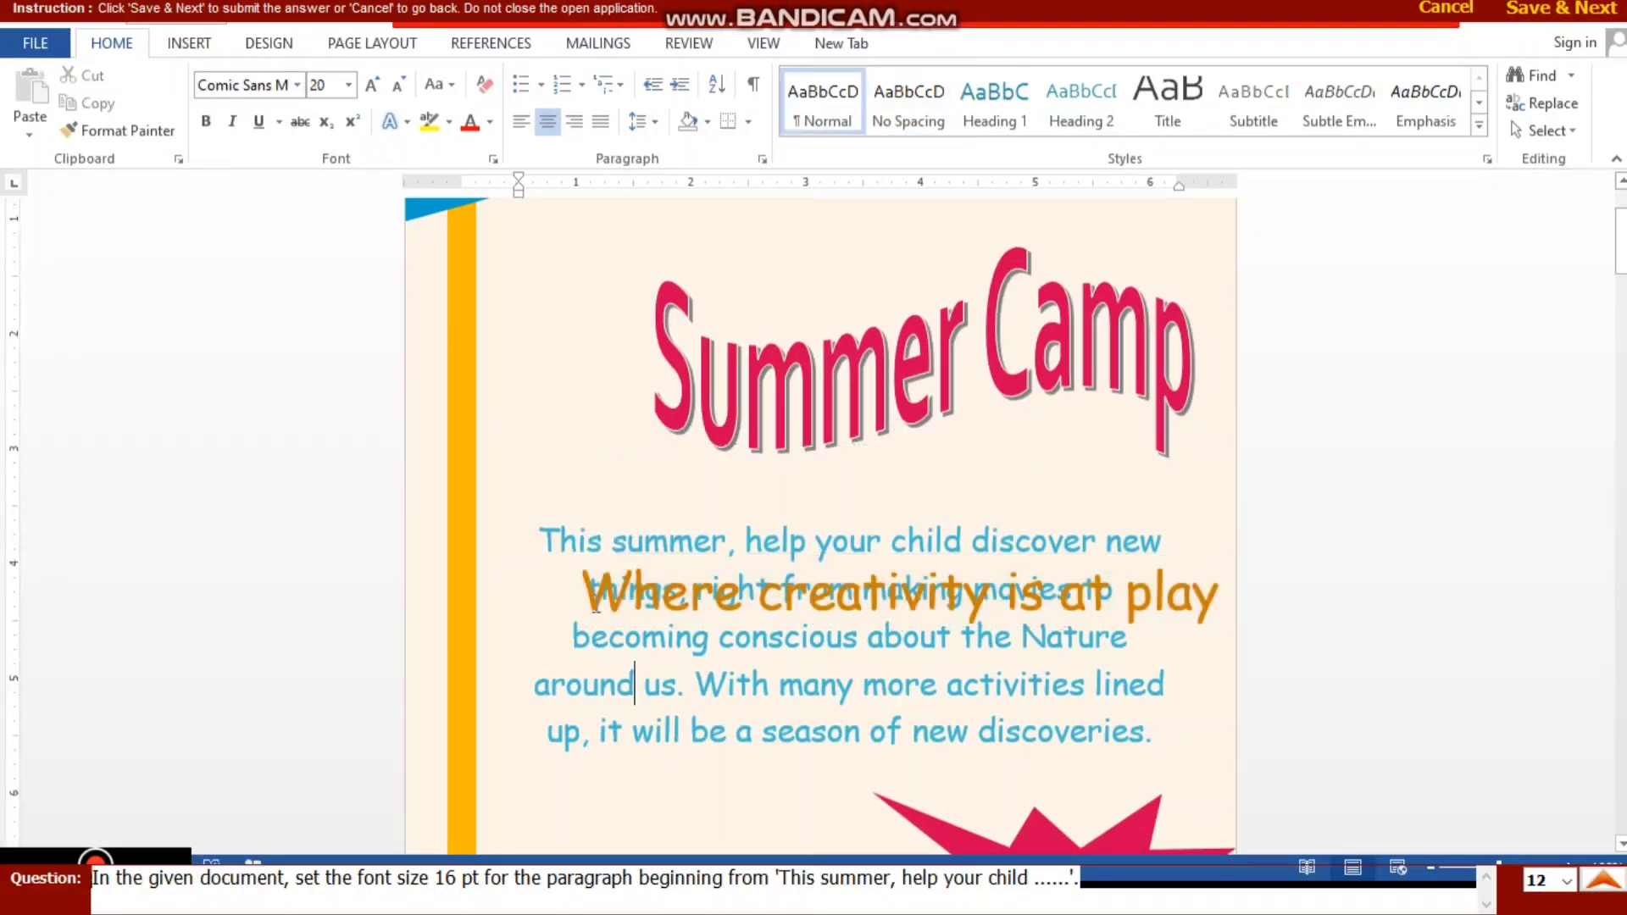
pyautogui.click(860, 729)
pyautogui.moveTo(1154, 731); pyautogui.dragTo(249, 439)
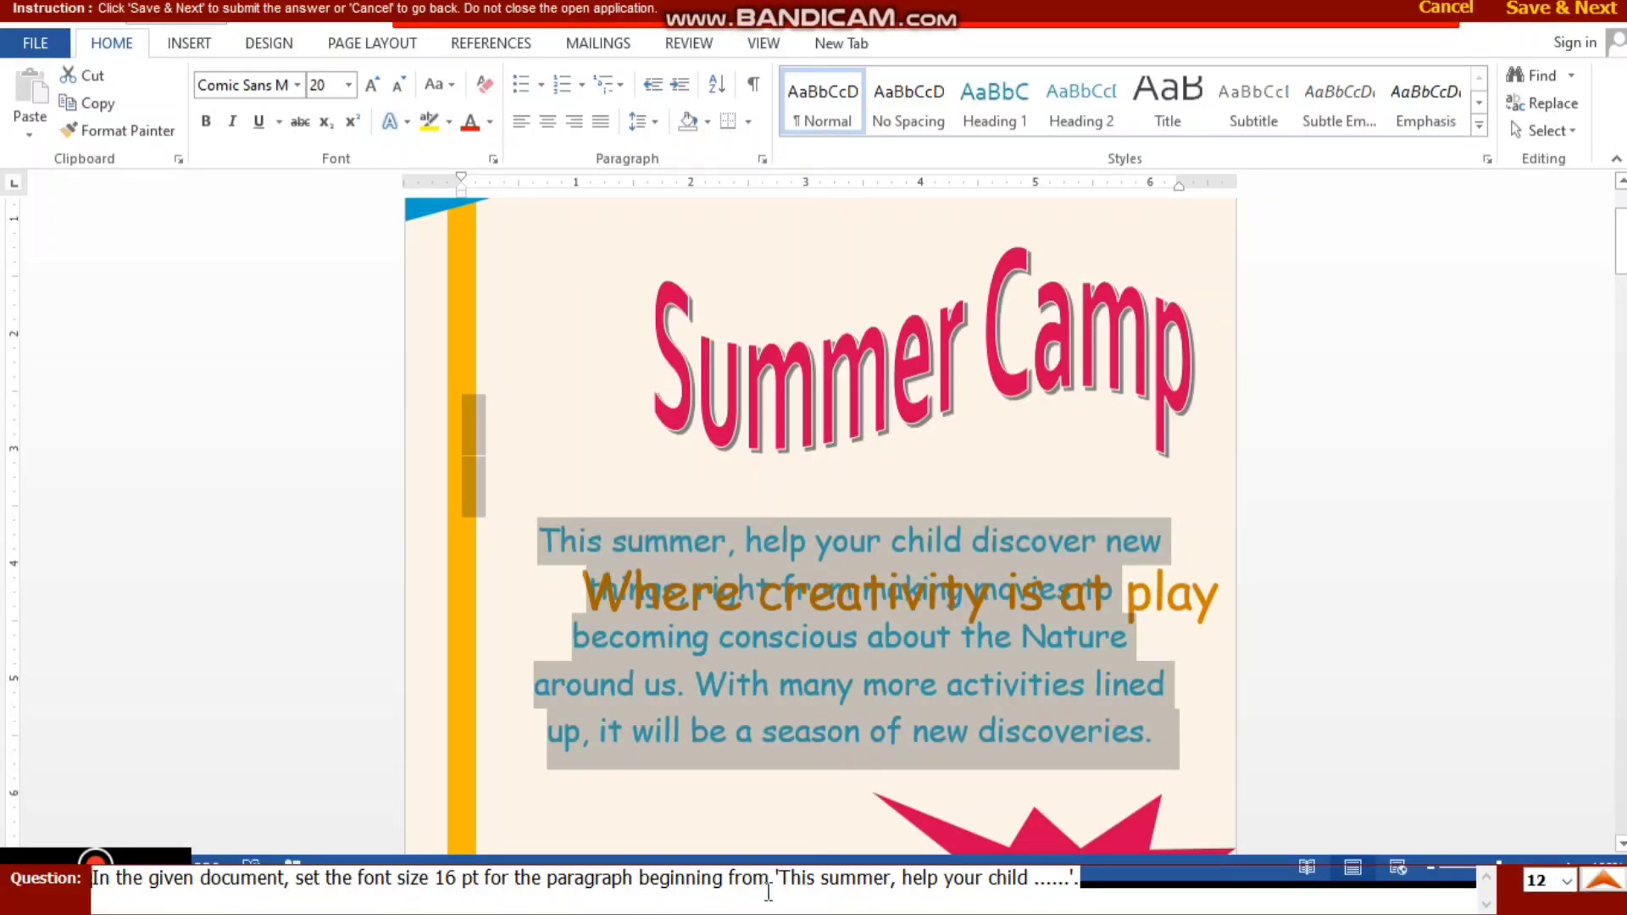
pyautogui.click(348, 85)
pyautogui.click(328, 262)
pyautogui.click(582, 440)
pyautogui.click(1562, 11)
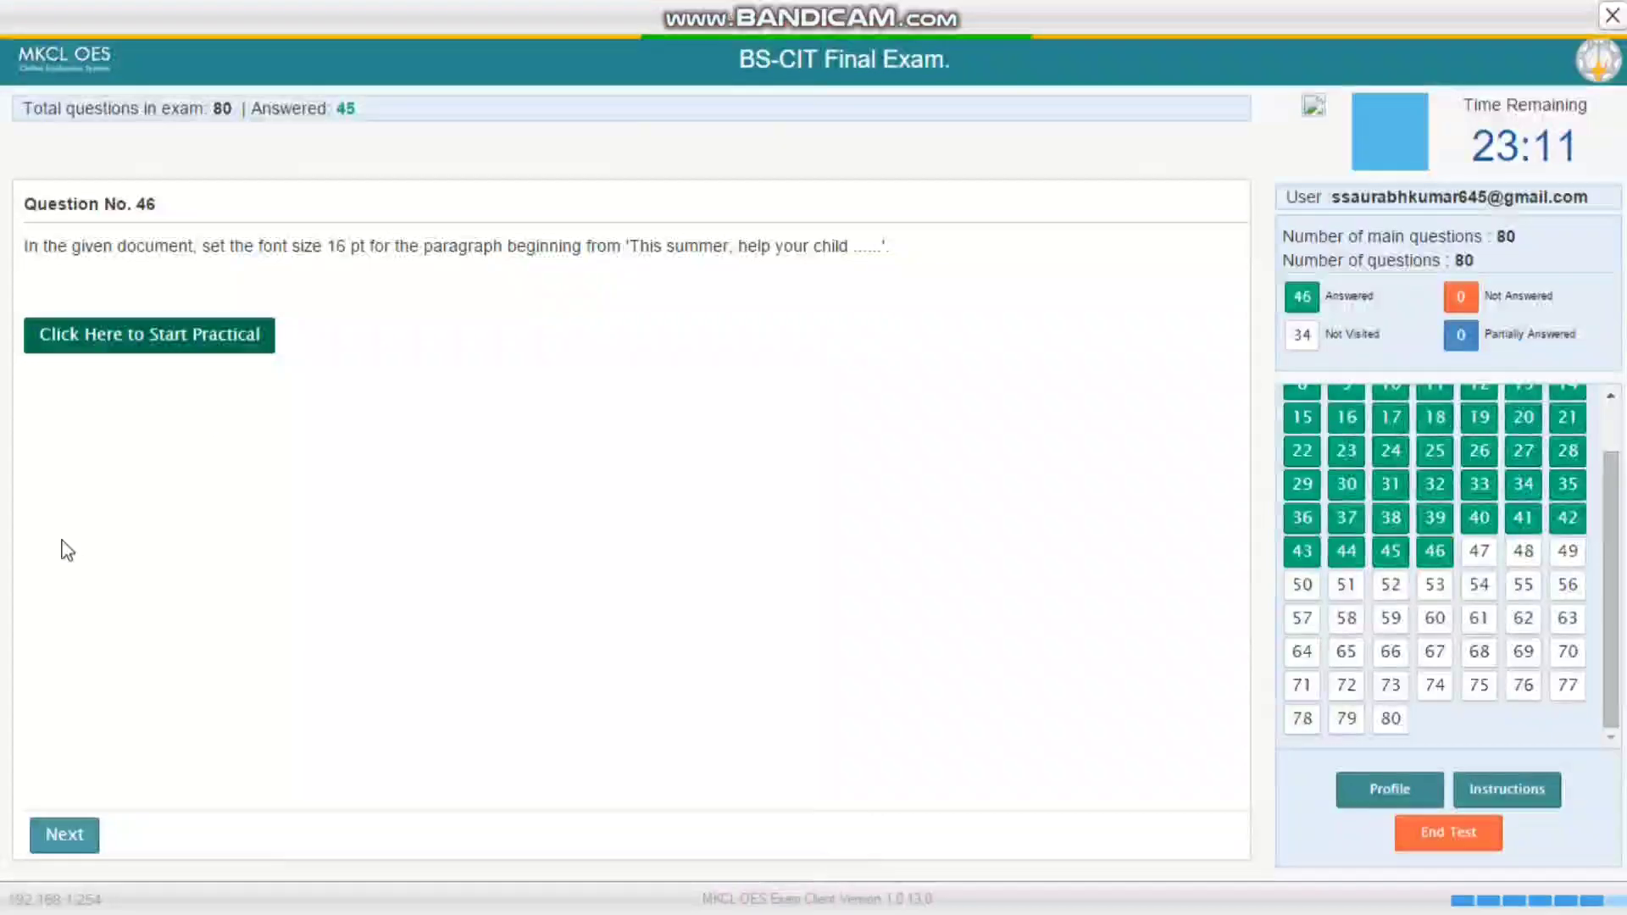
# Step: Start the question 47 practical and dismiss the activation notice over the Art and Craft presentation
pyautogui.click(113, 346)
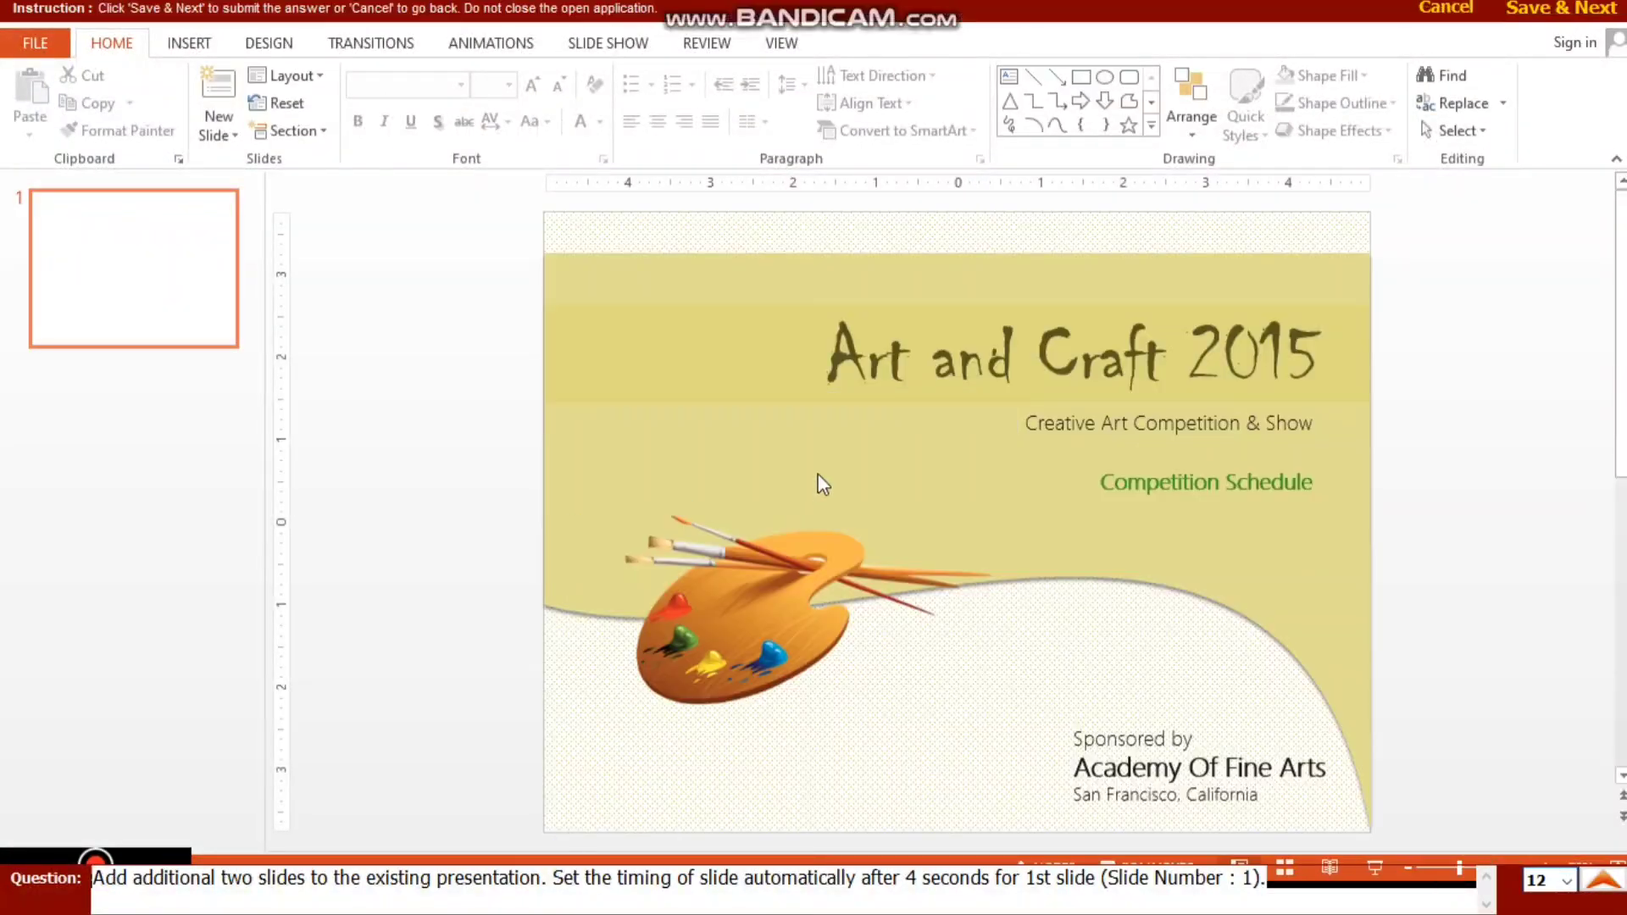
pyautogui.click(1047, 676)
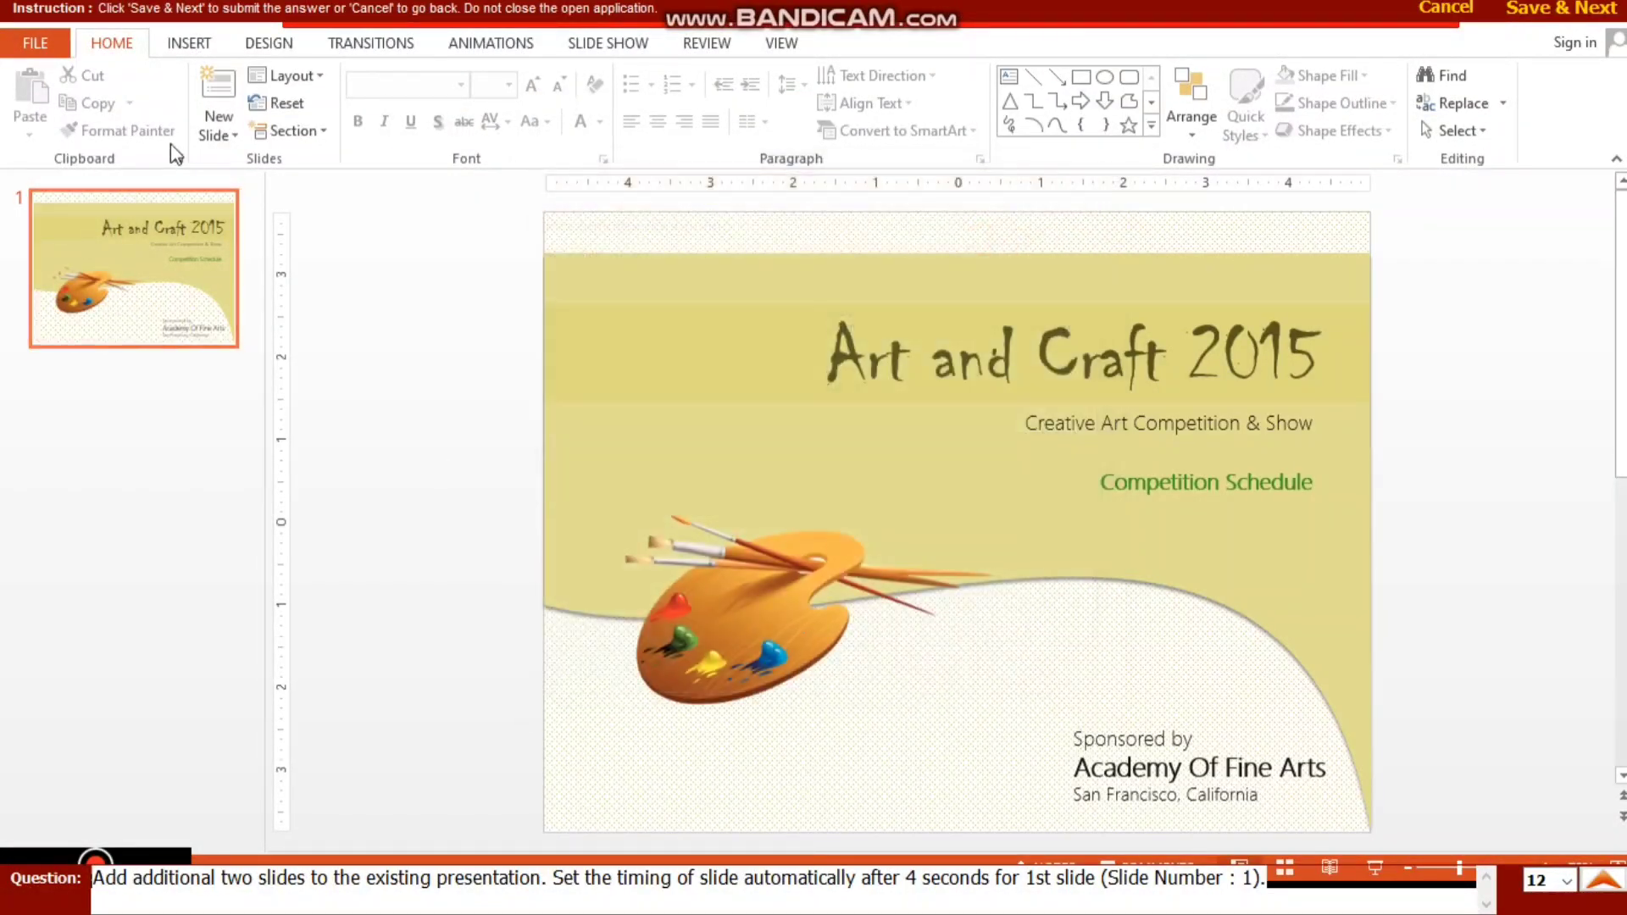
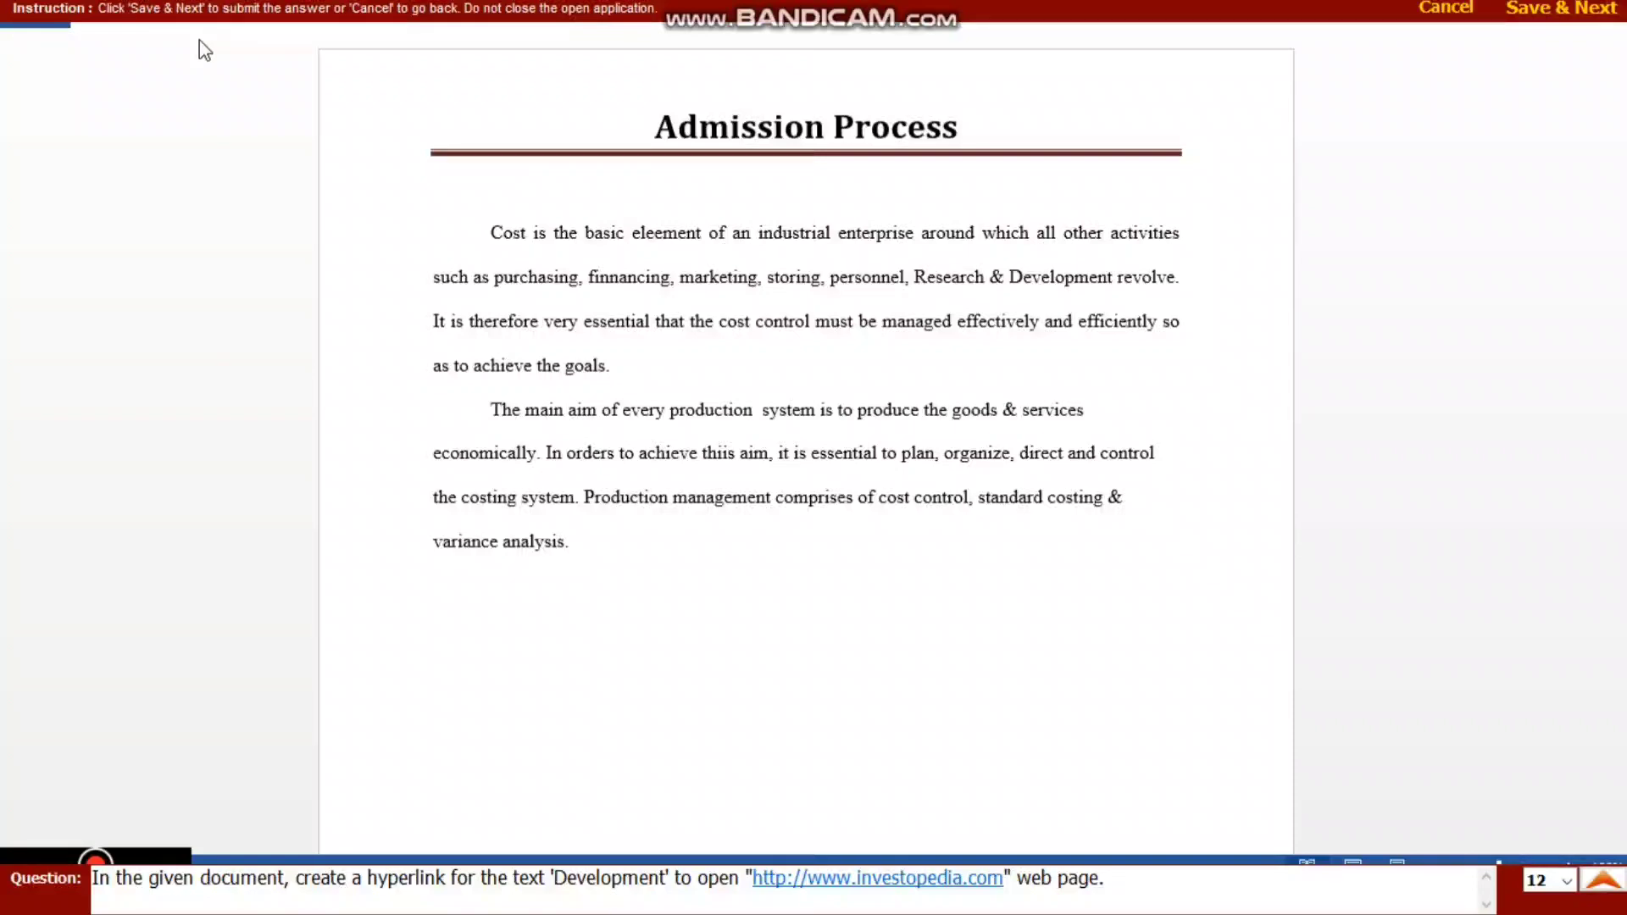
# Step: Switch the Admission Process document to editing and start inserting a hyperlink on the word "Development" in the first paragraph
pyautogui.click(202, 29)
pyautogui.click(279, 56)
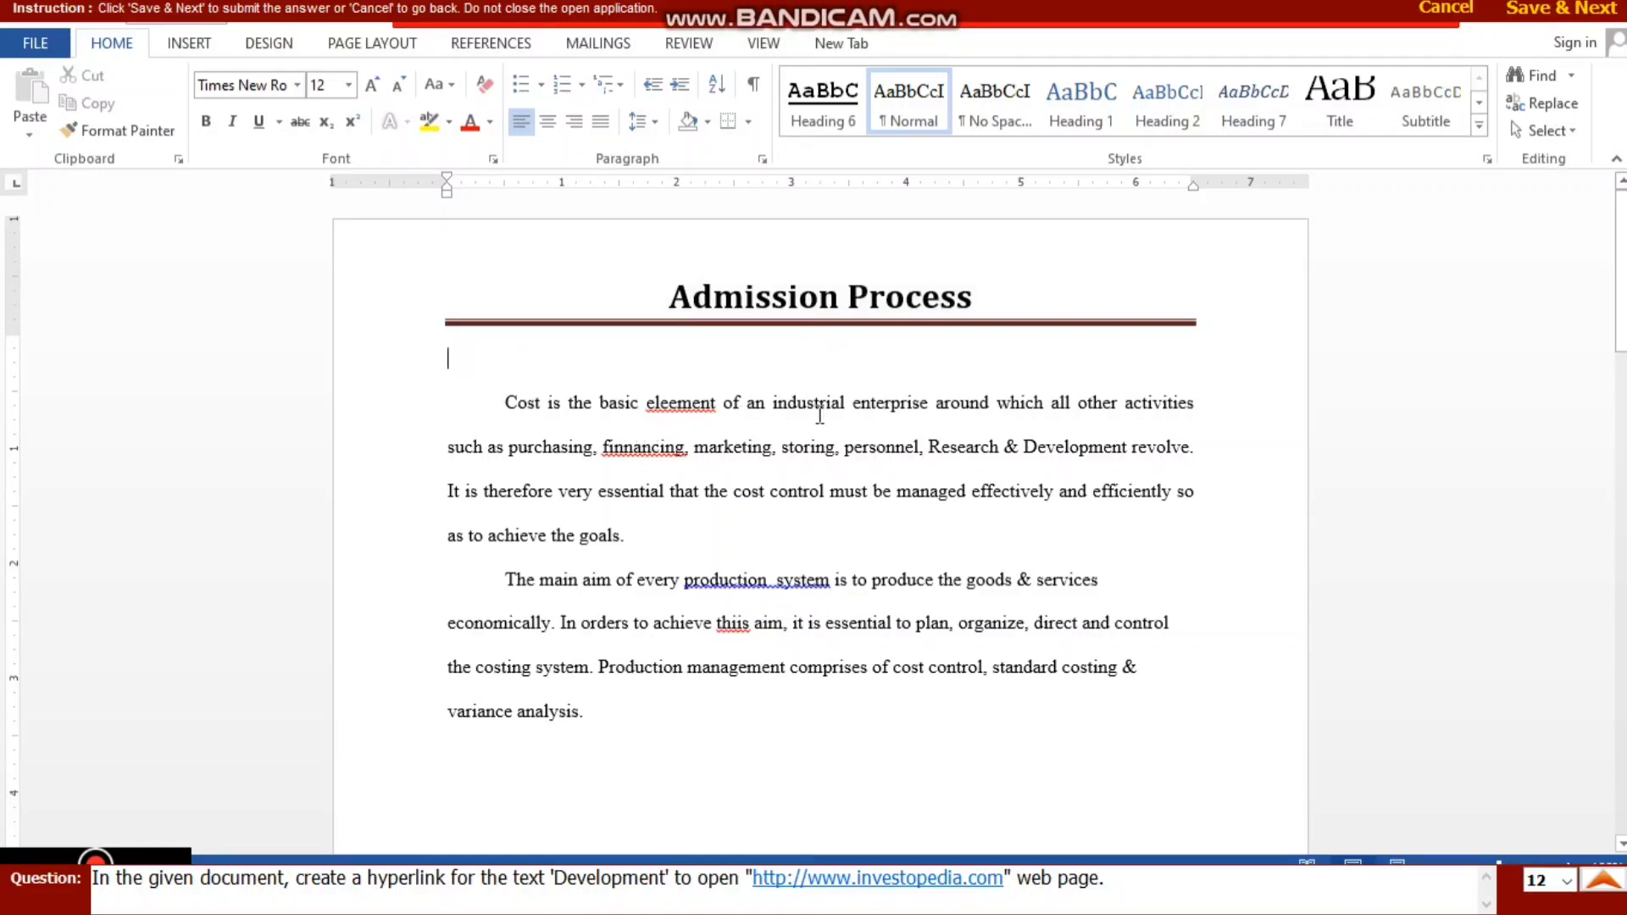
pyautogui.click(1073, 449)
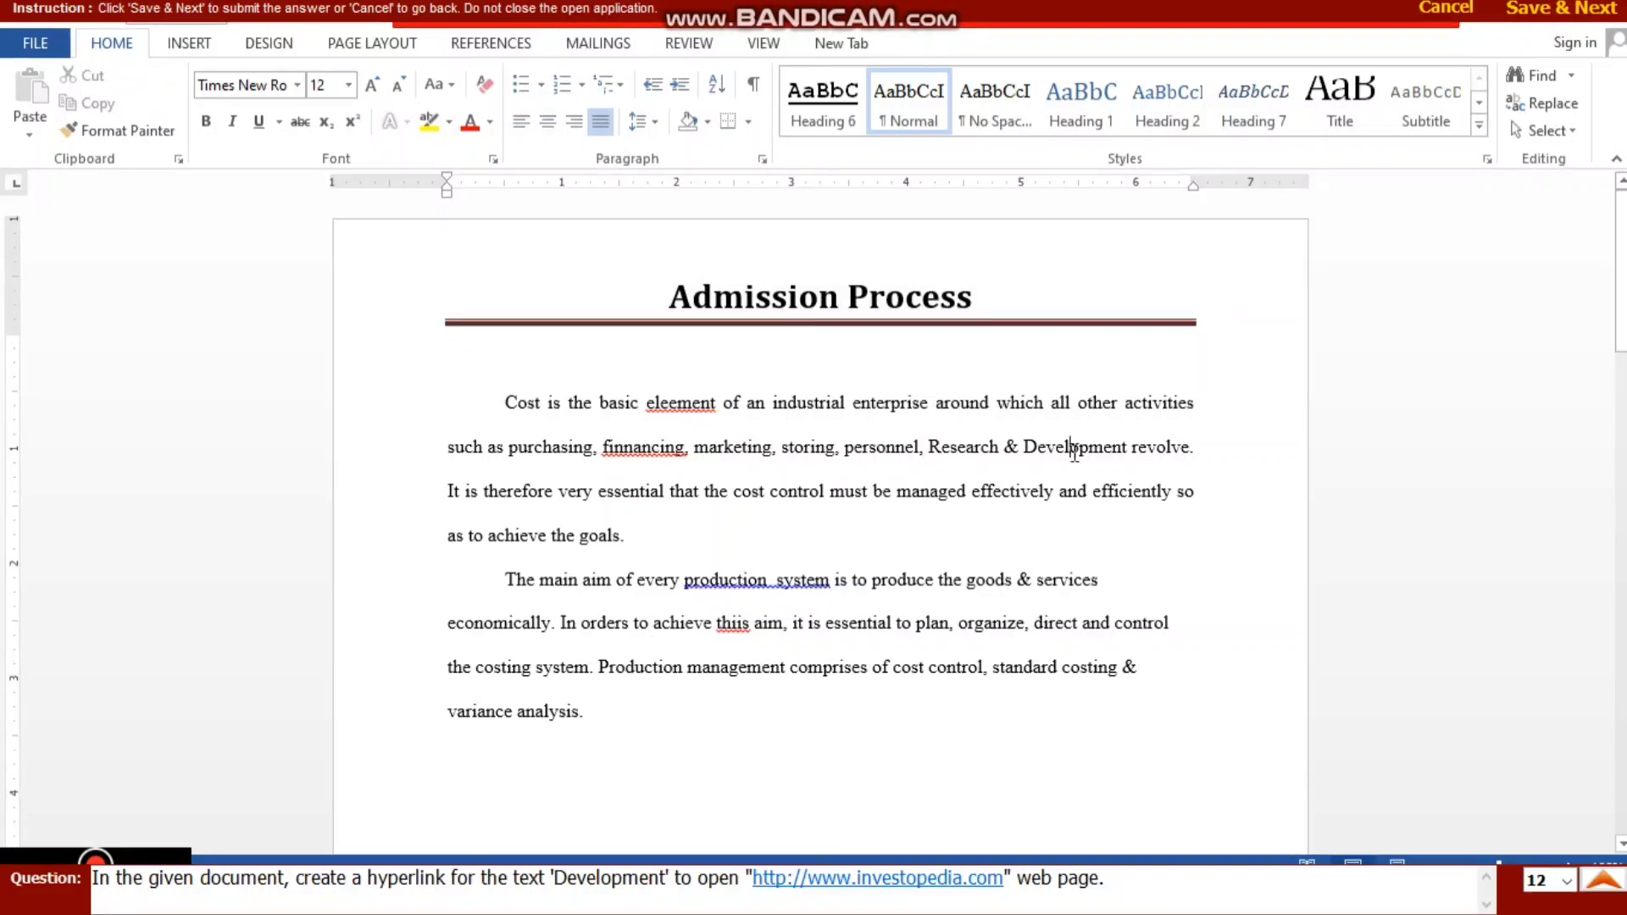
pyautogui.doubleClick(1073, 449)
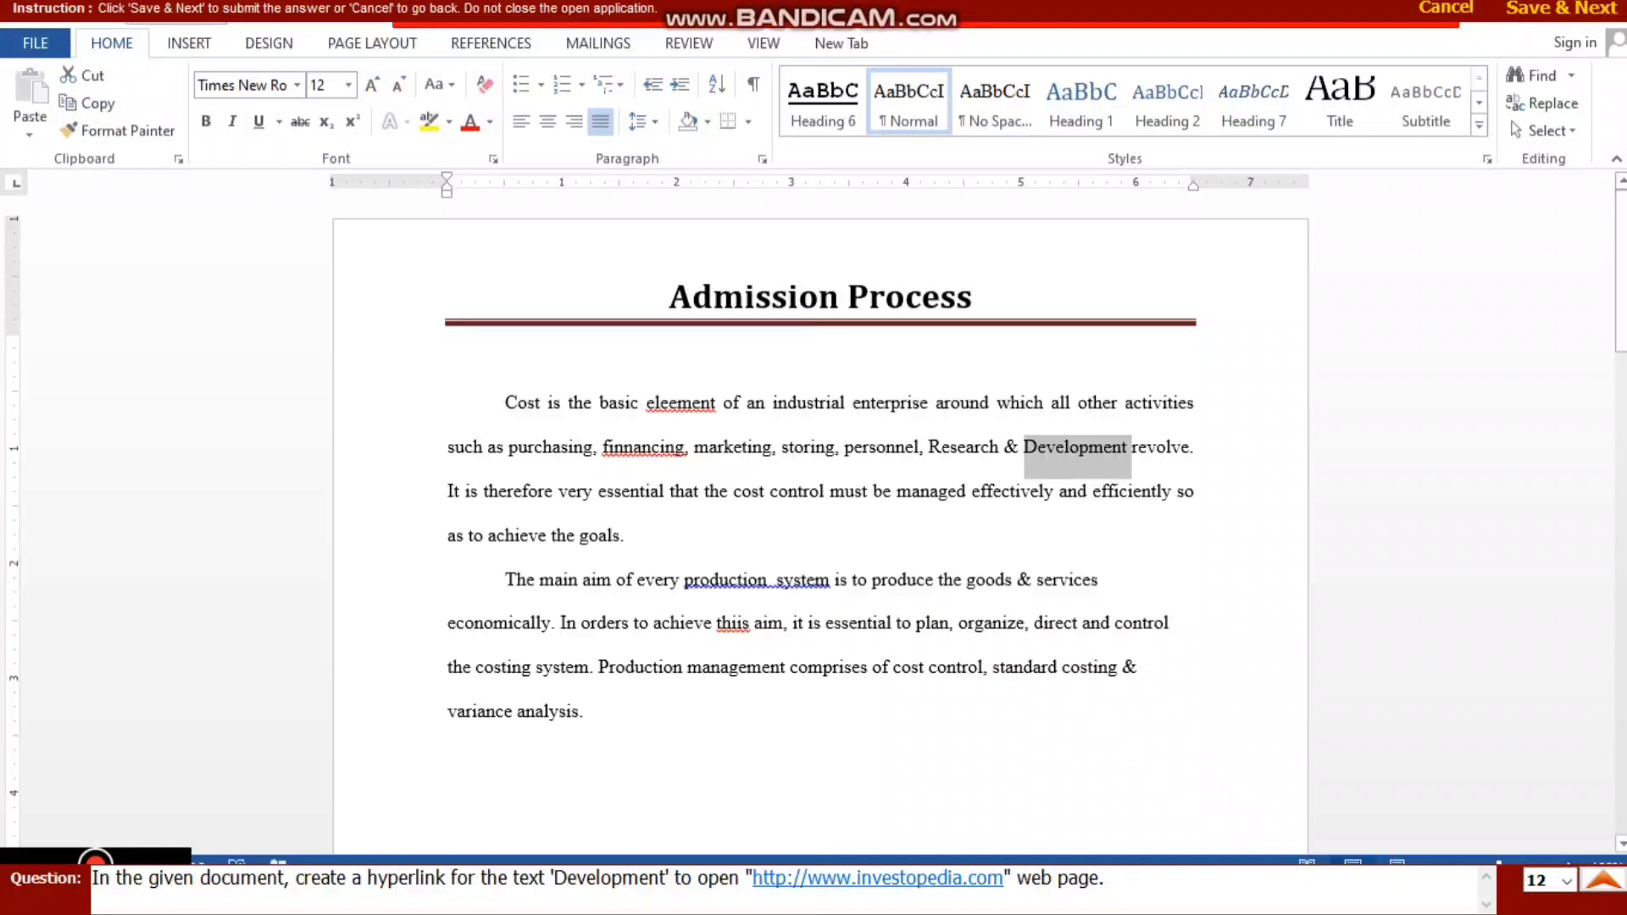
pyautogui.click(199, 42)
pyautogui.click(737, 76)
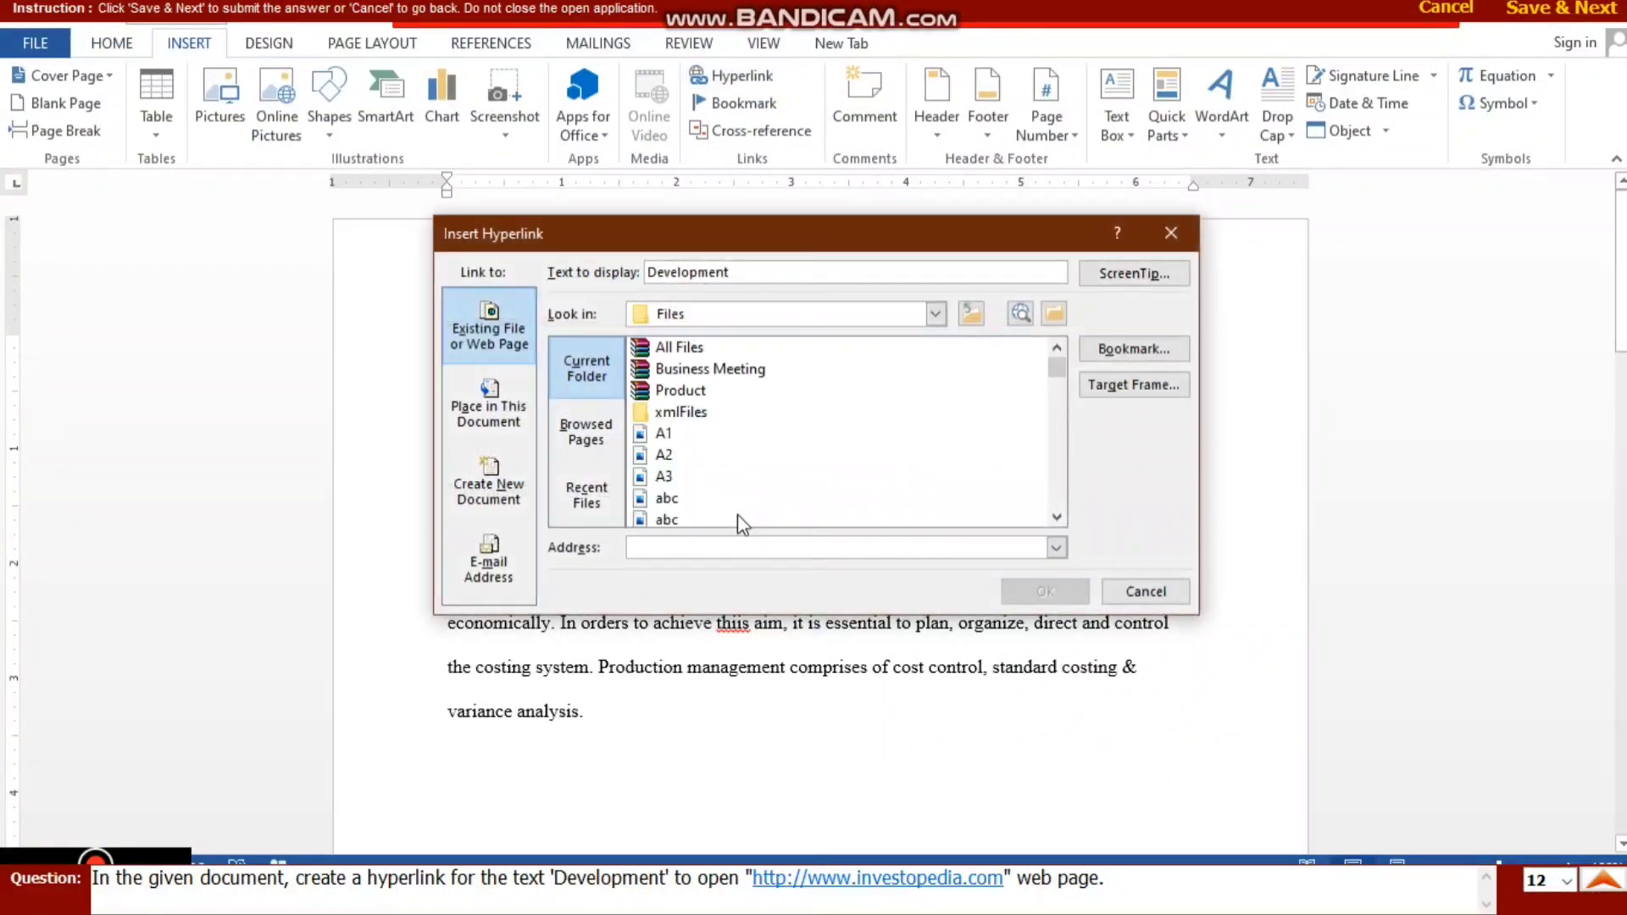
pyautogui.write('http://www.globaltours.com')
pyautogui.doubleClick(750, 547)
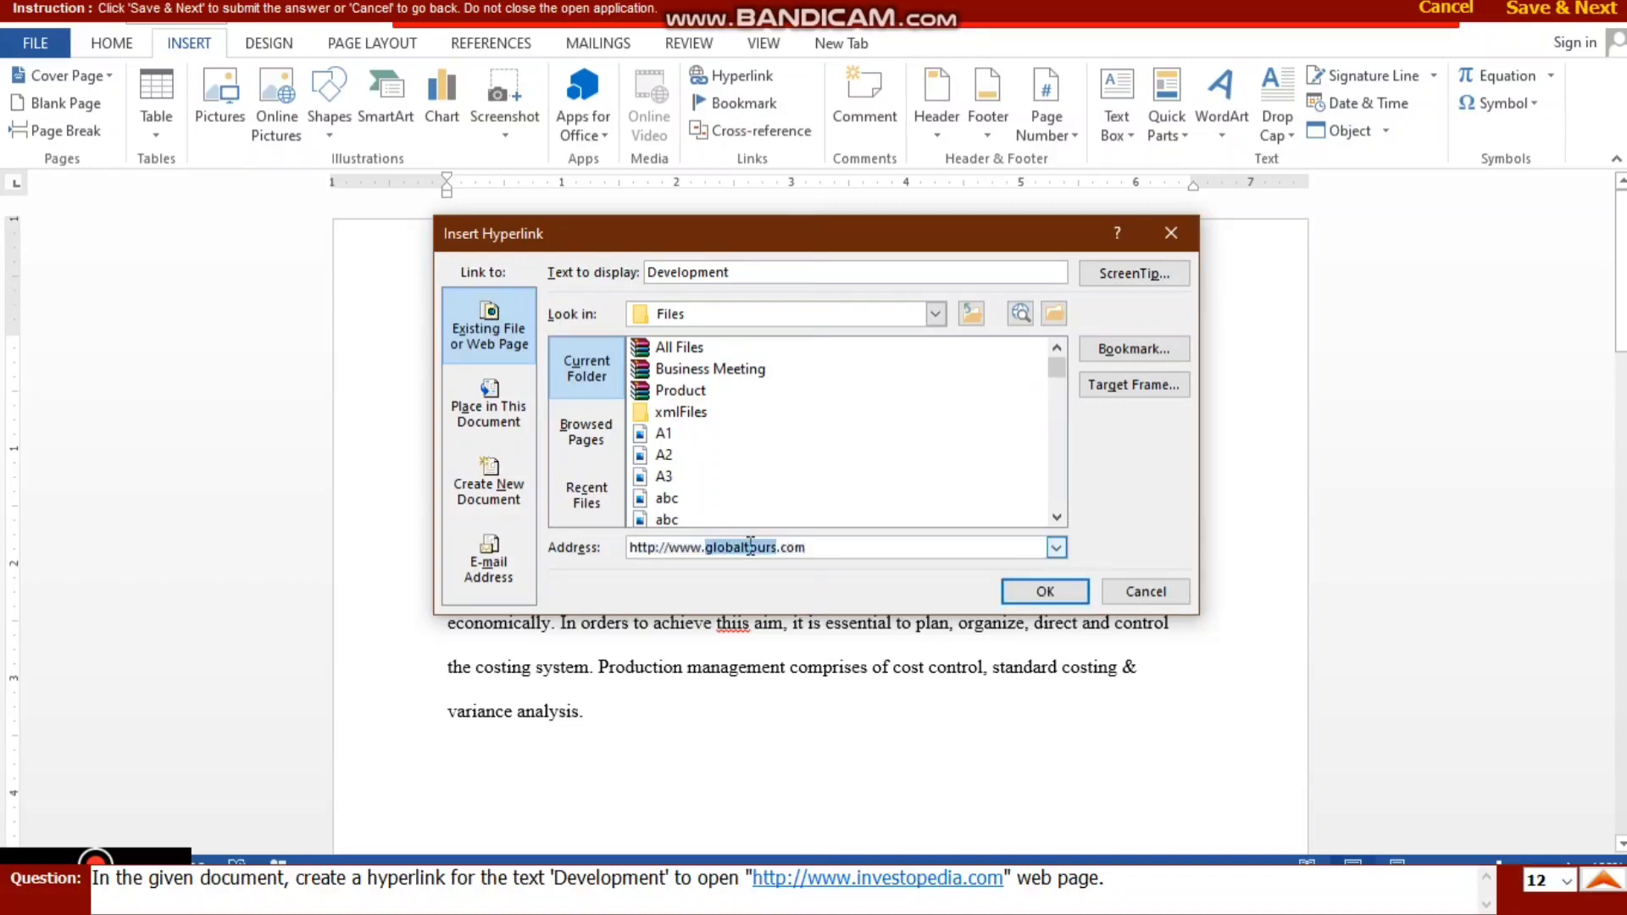
pyautogui.write('inve')
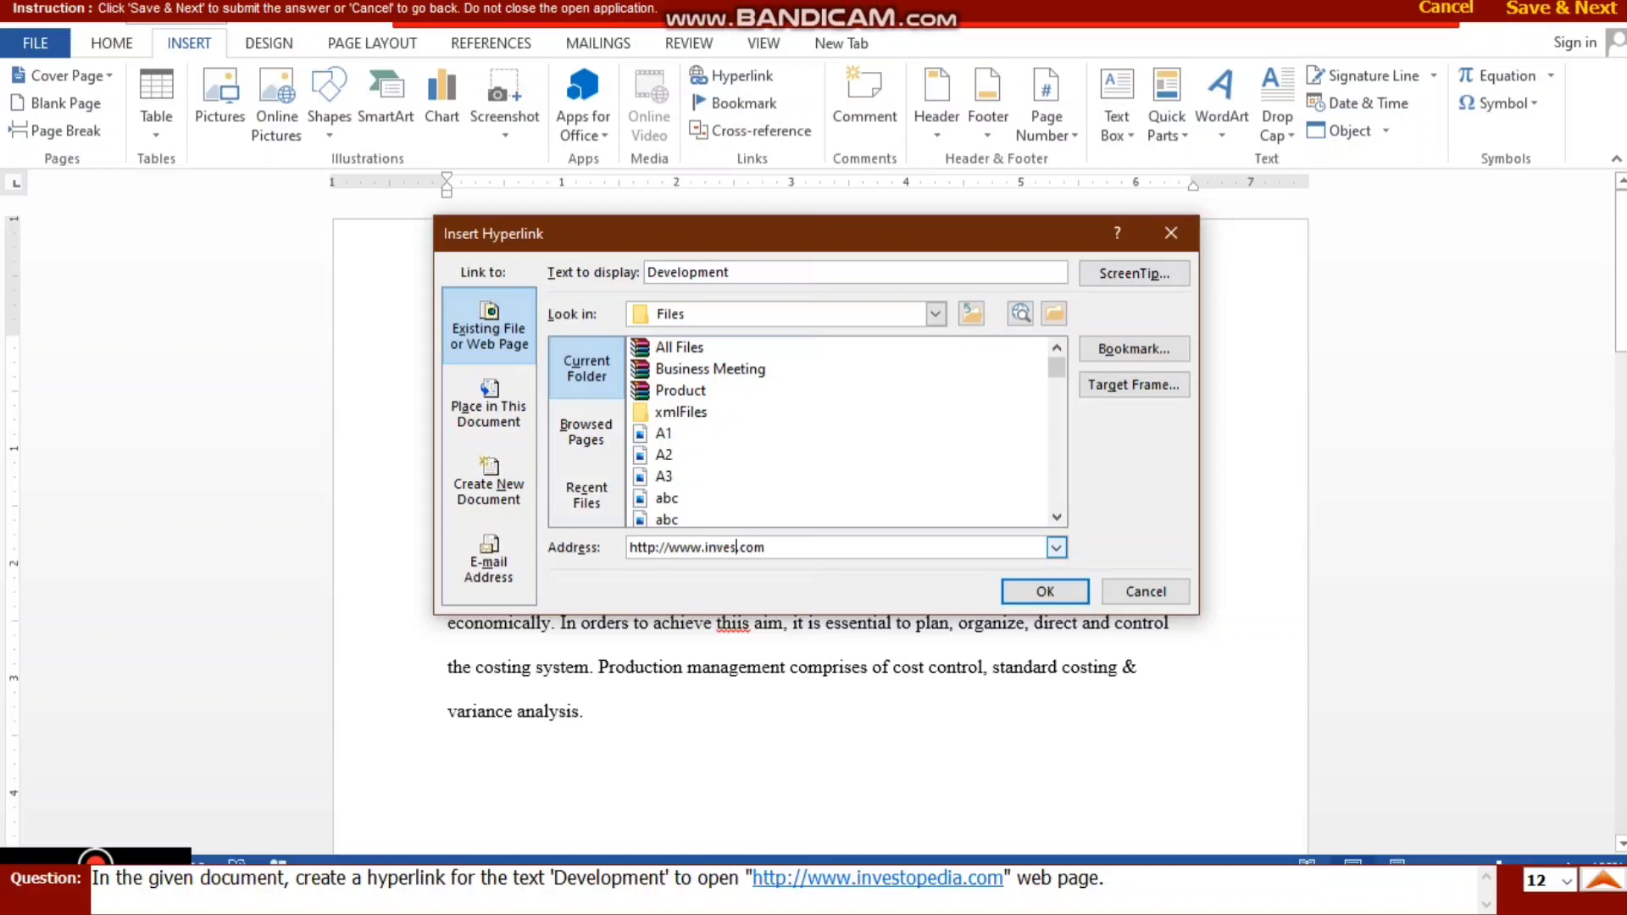
pyautogui.write('stopedia')
pyautogui.click(837, 555)
pyautogui.click(1048, 585)
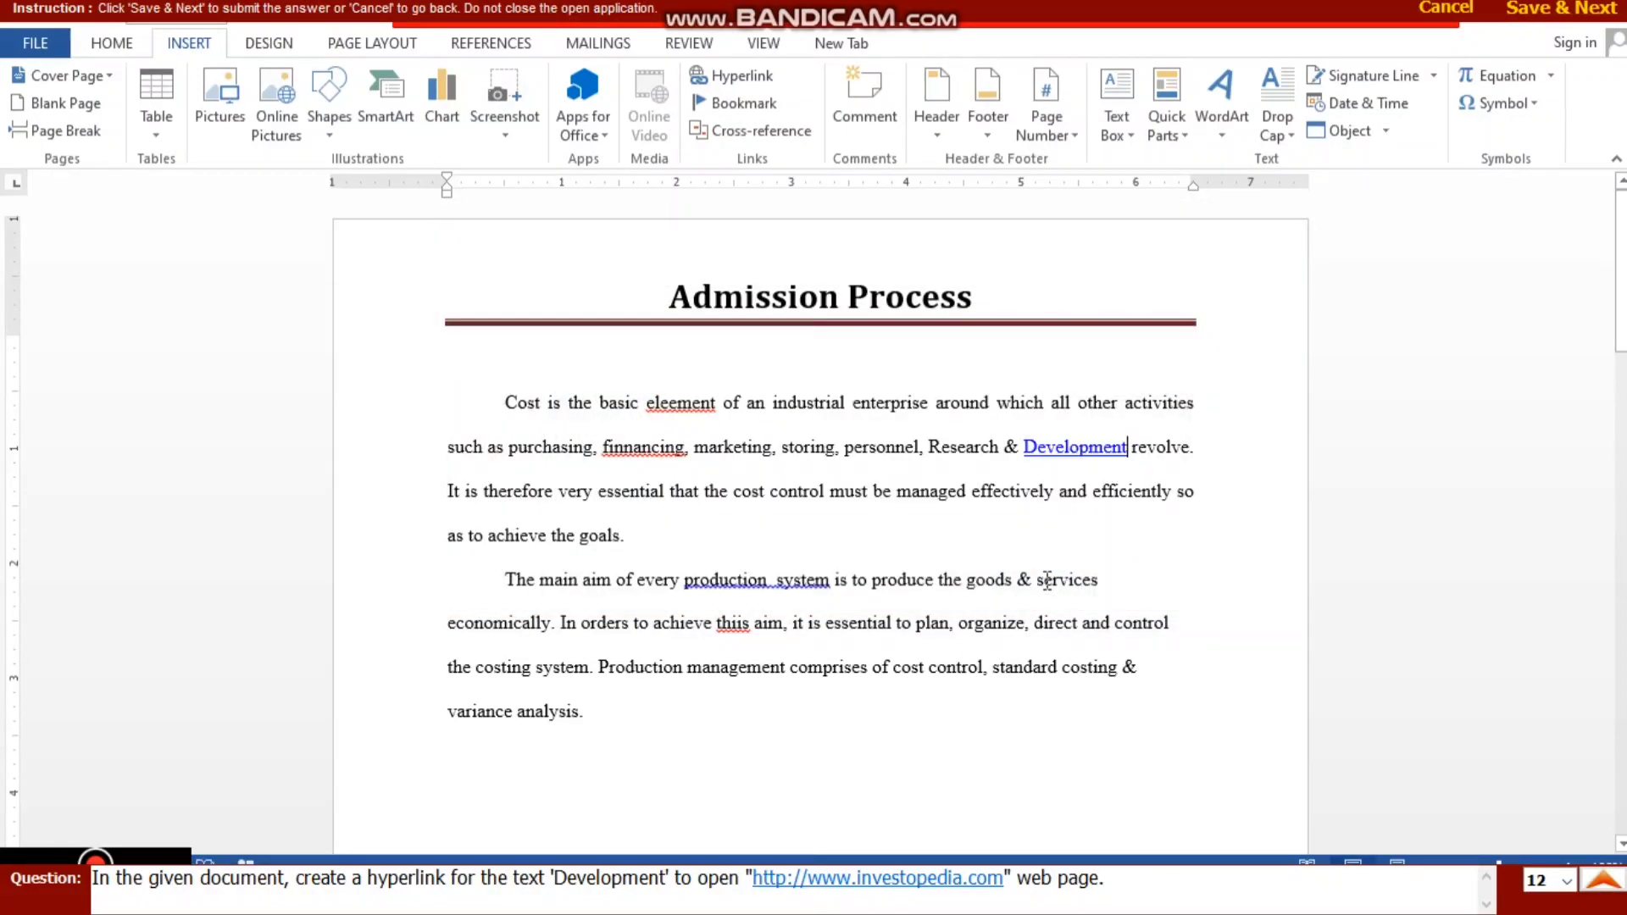
pyautogui.click(1564, 11)
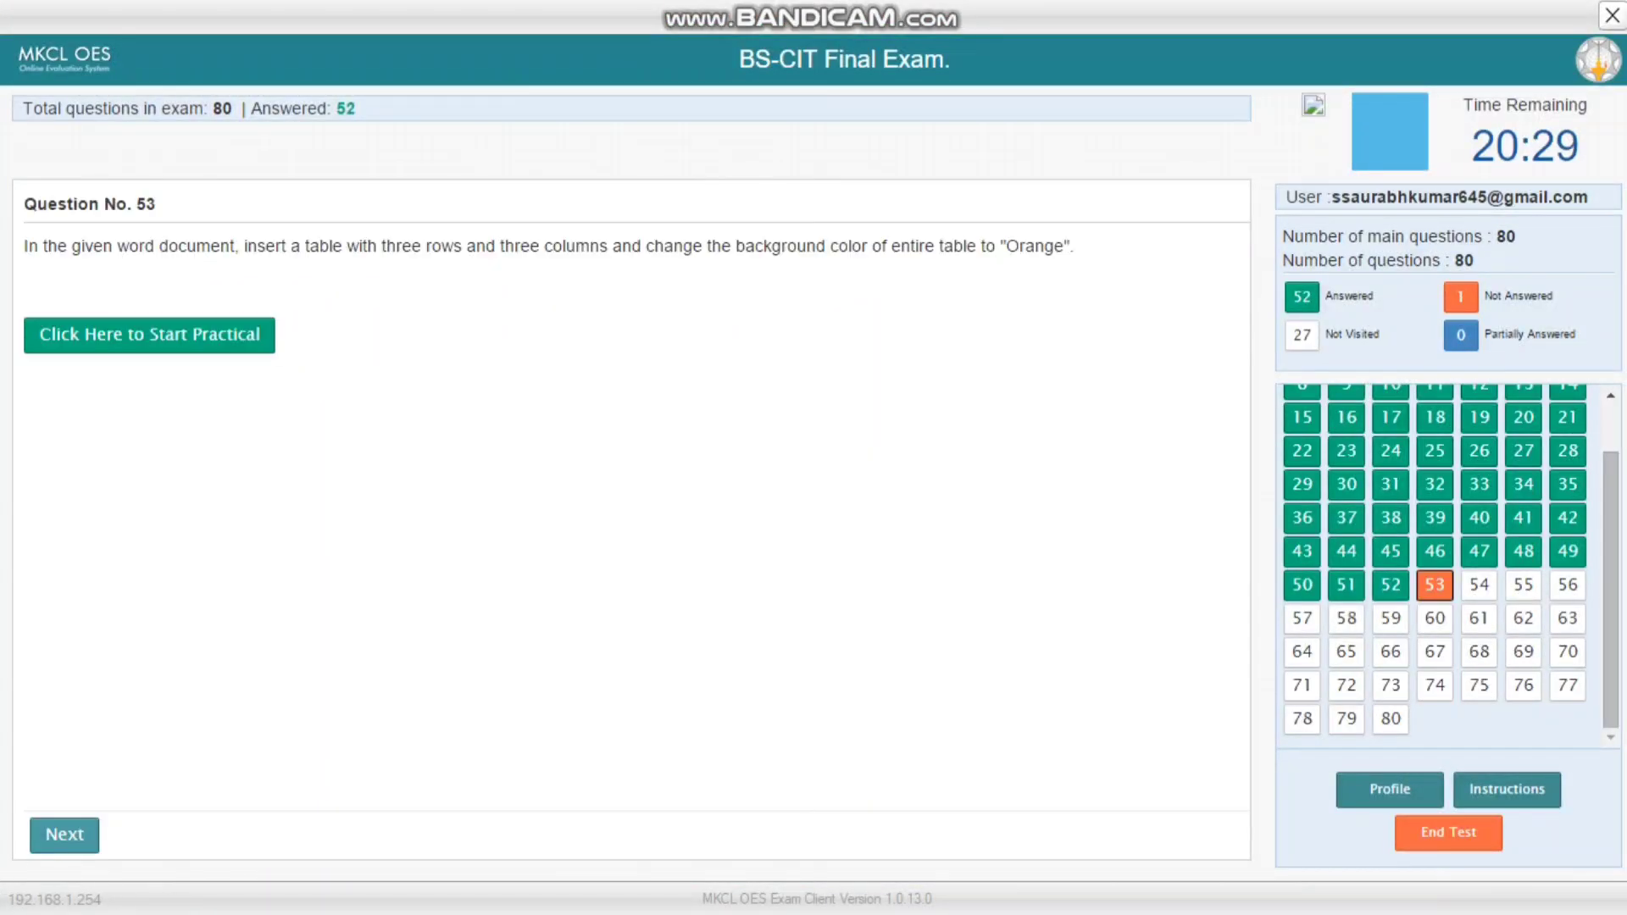
# Step: Start the question 53 practical, dismiss the activation notice and switch the Animals document from reading view to editing
pyautogui.click(210, 347)
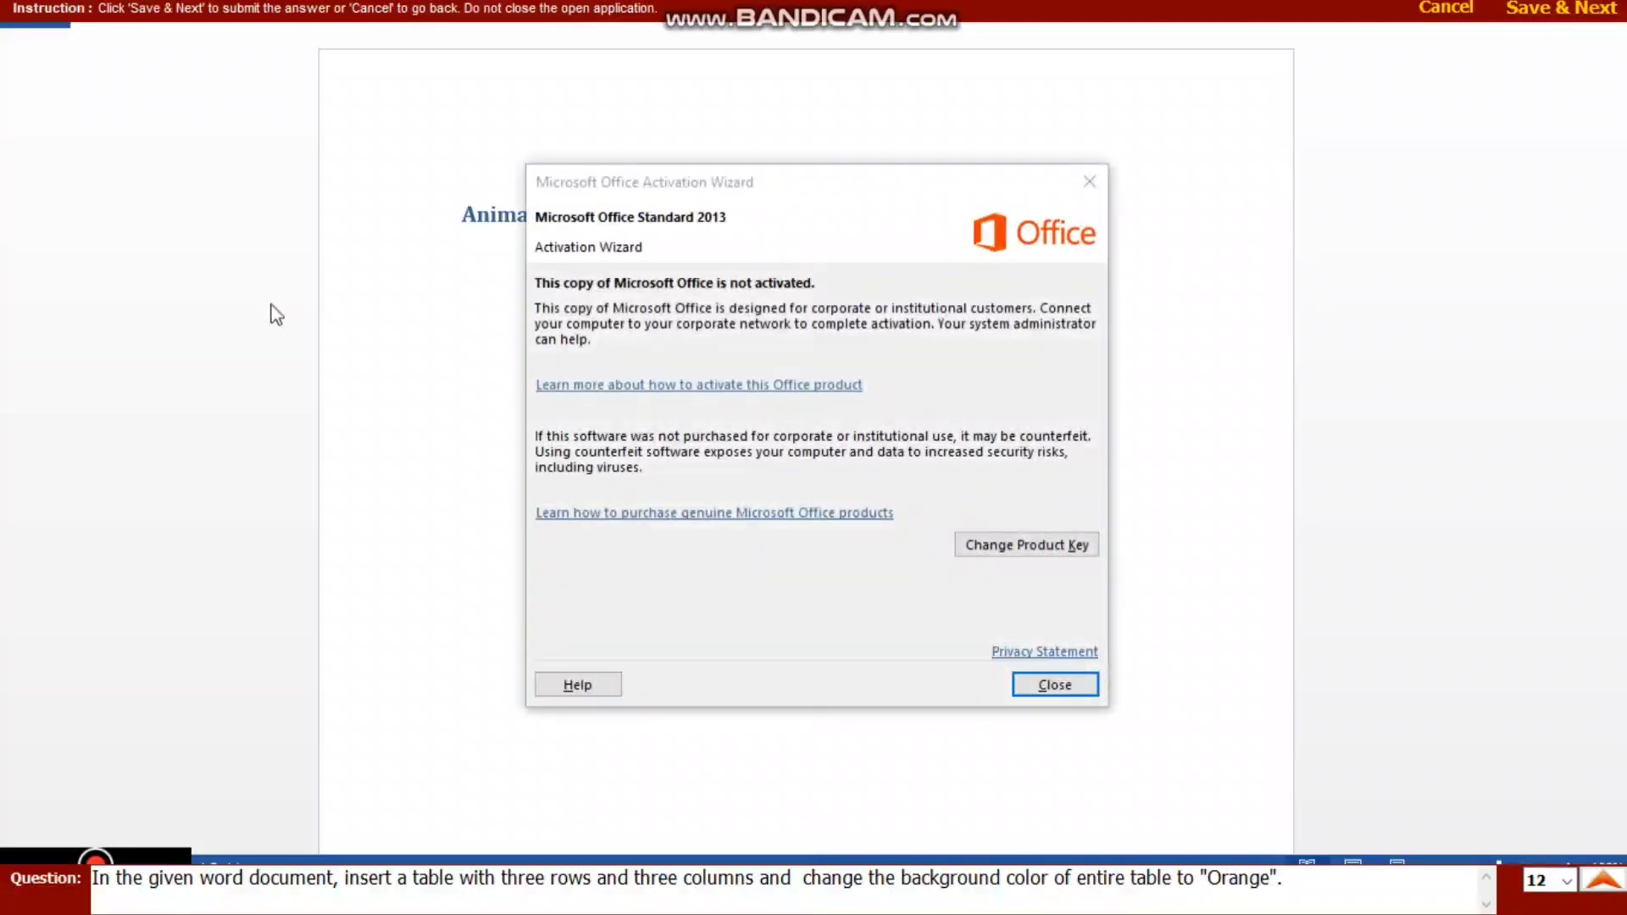
pyautogui.click(1029, 688)
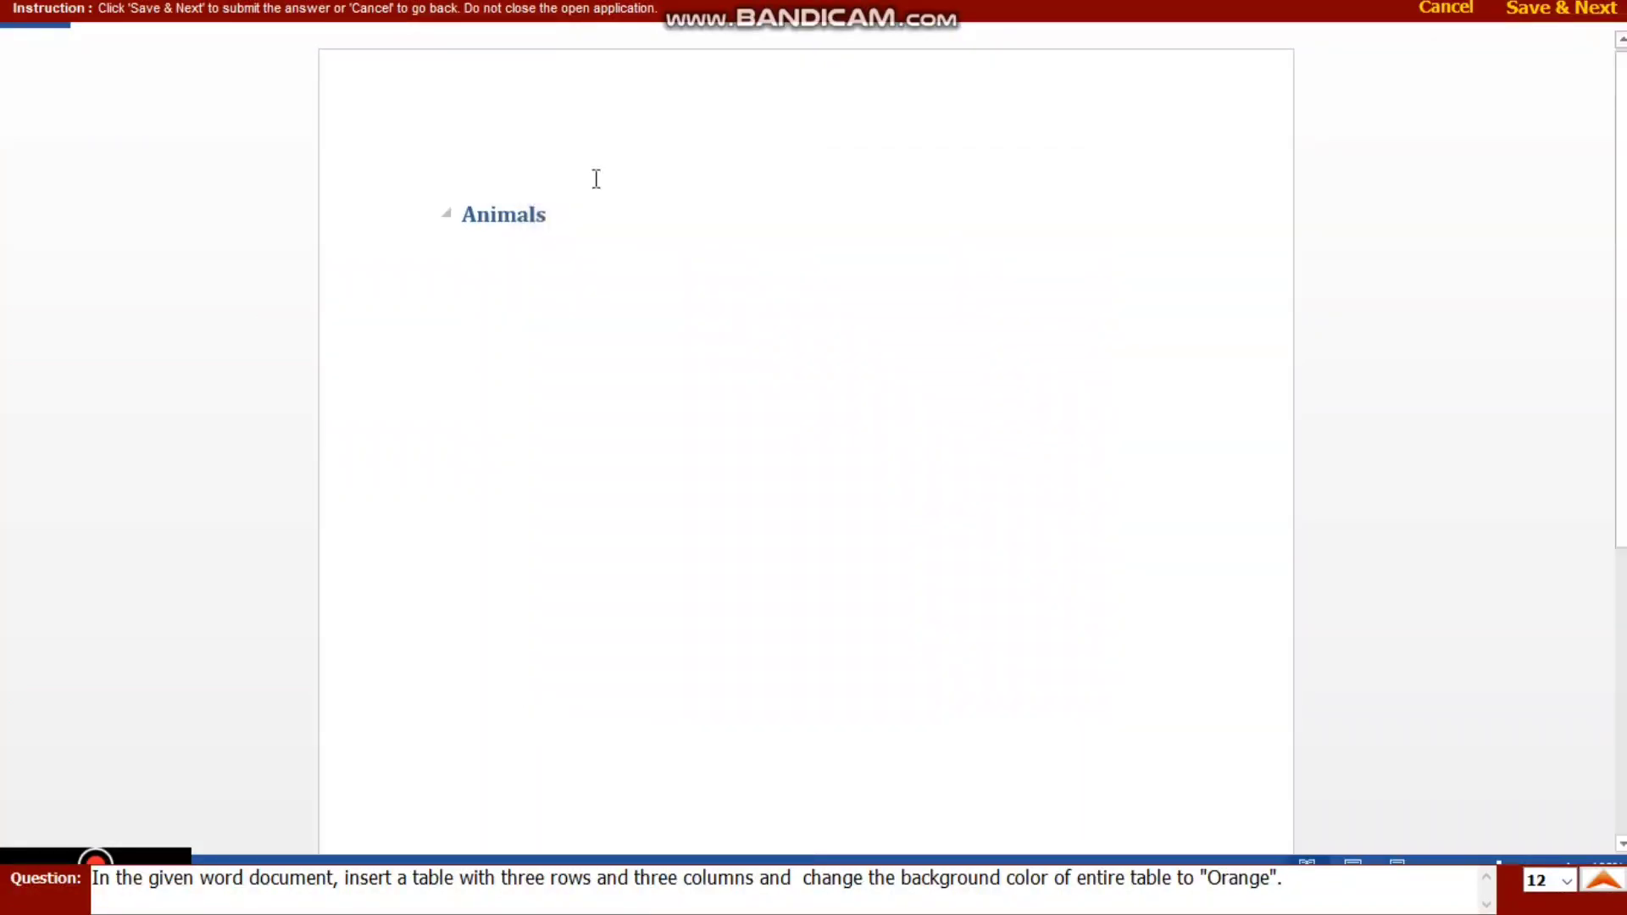
pyautogui.click(200, 34)
pyautogui.click(205, 57)
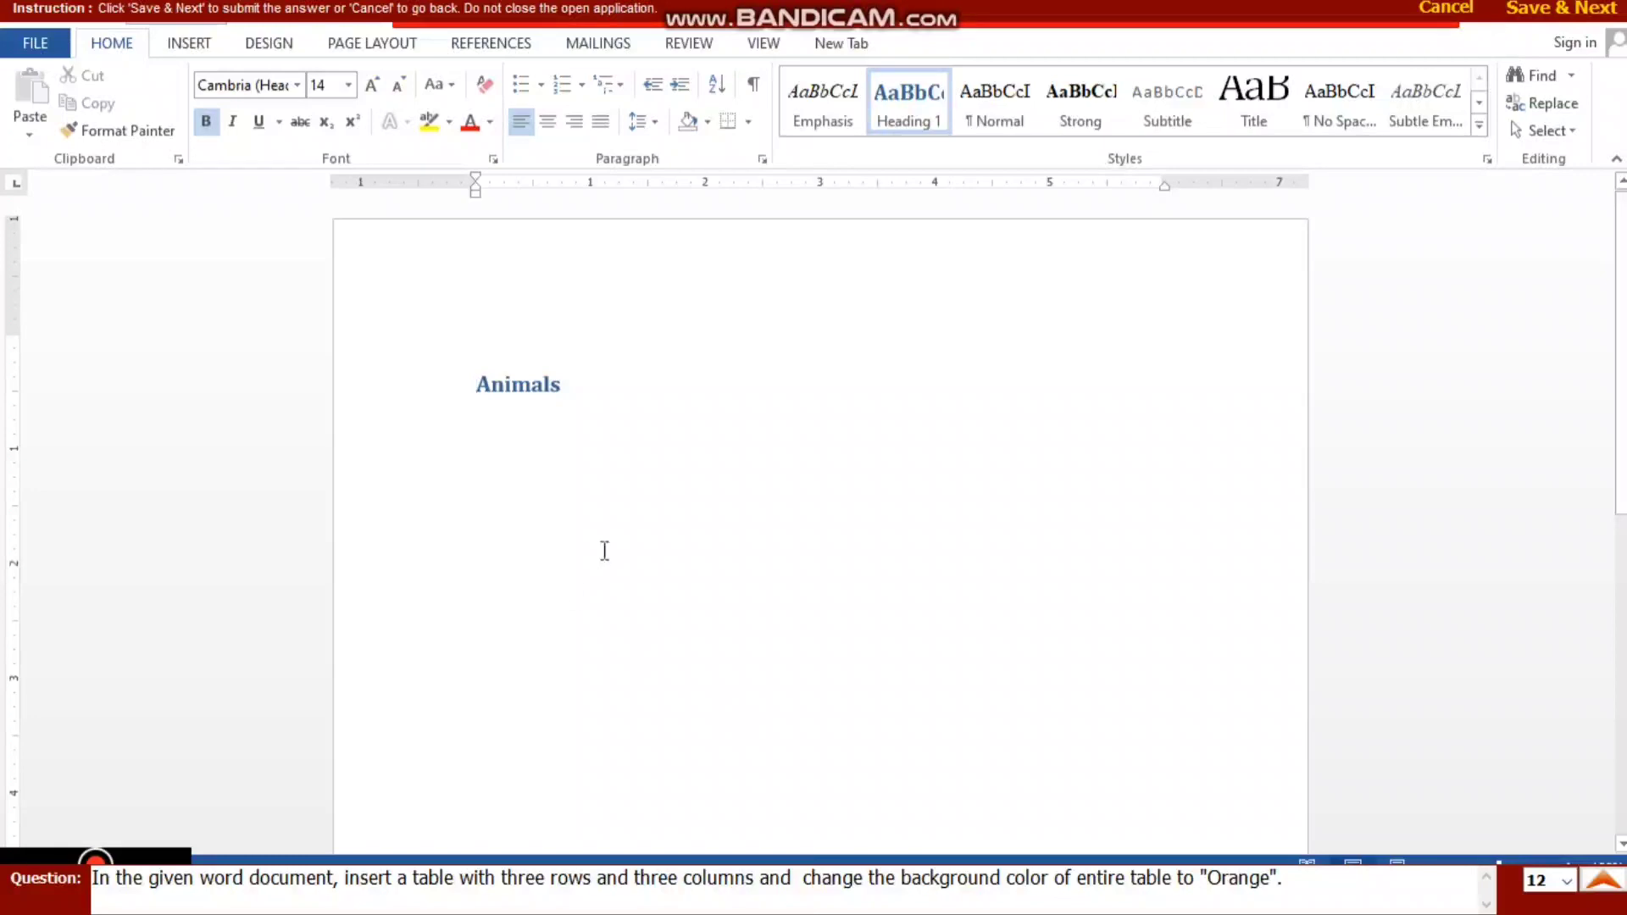
# Step: Insert a table with three columns and three rows above the "Animals" heading
pyautogui.click(195, 46)
pyautogui.click(156, 98)
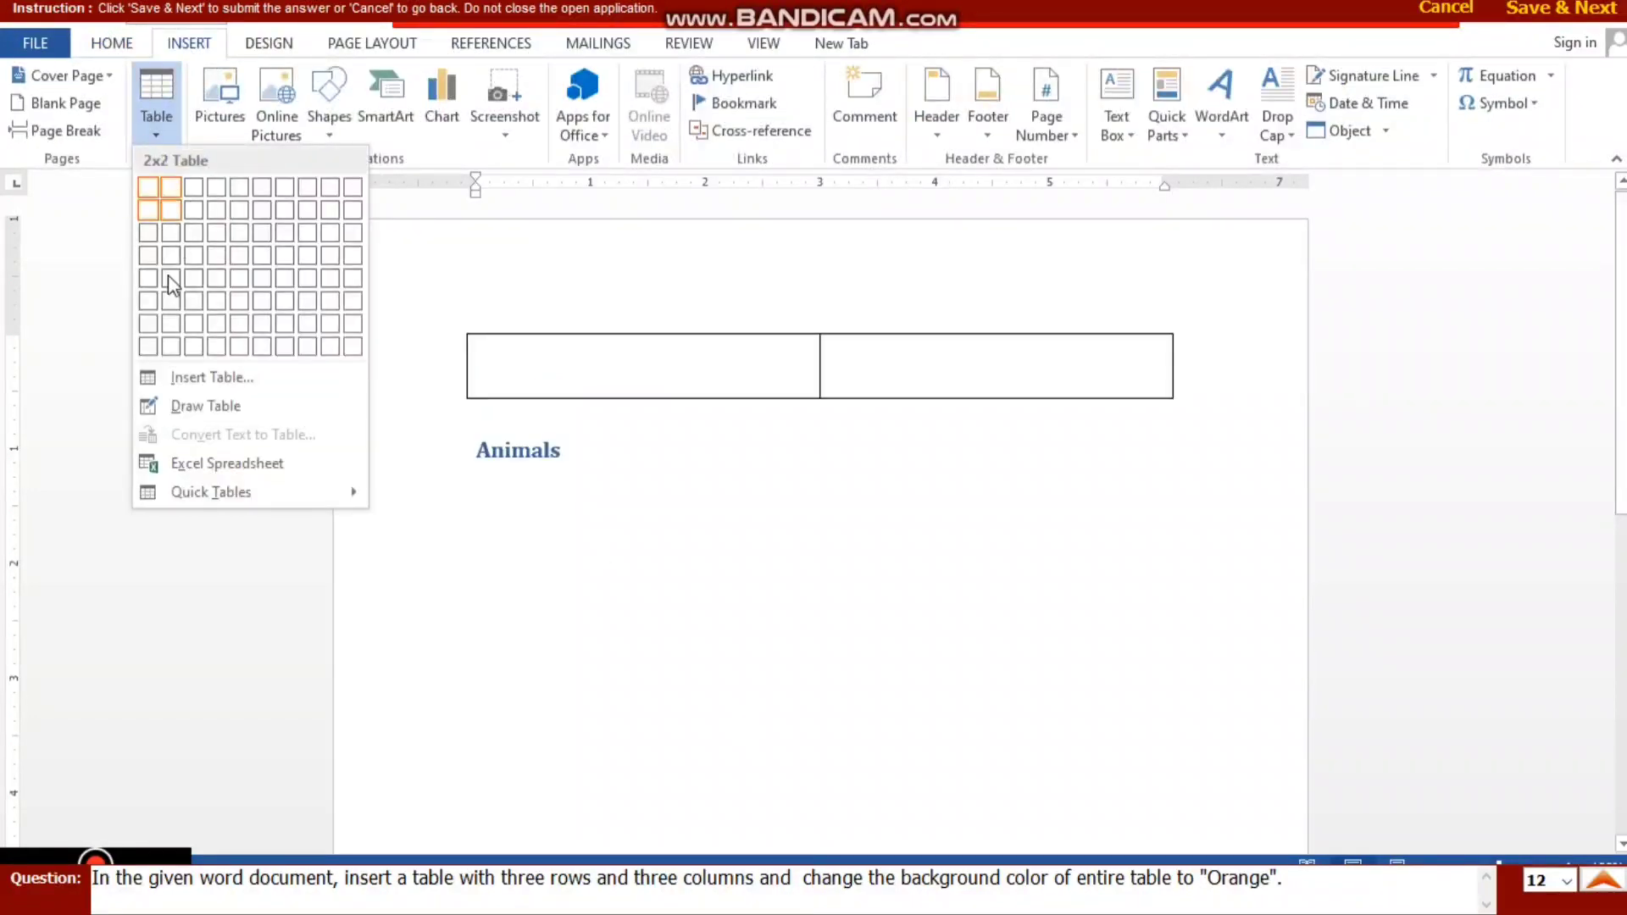
pyautogui.click(243, 379)
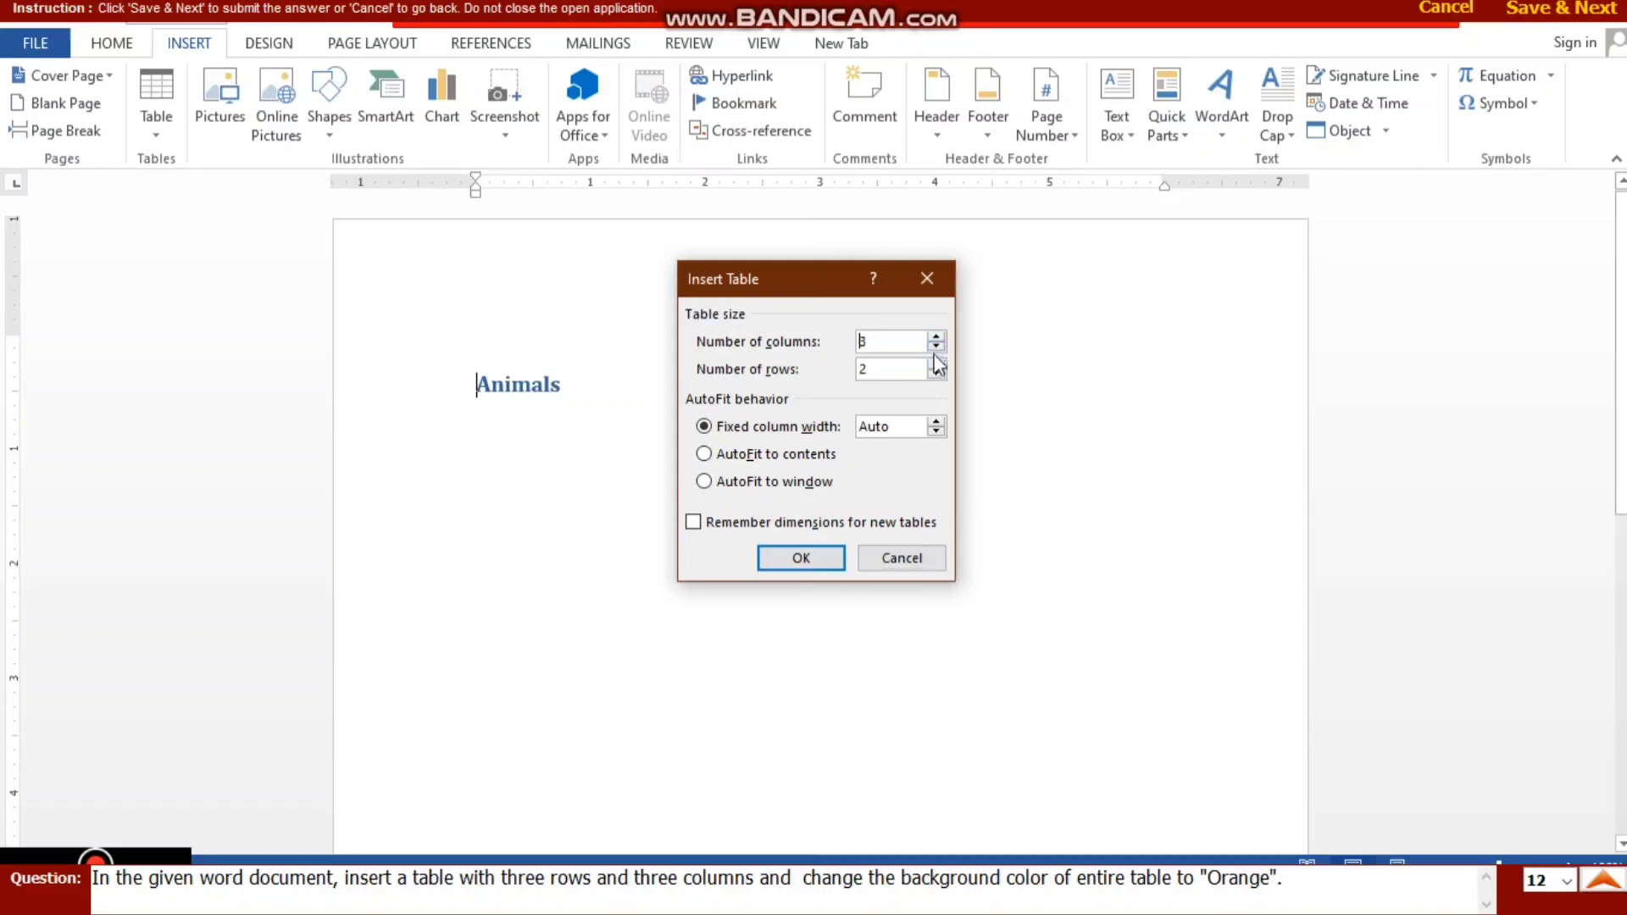
pyautogui.click(801, 558)
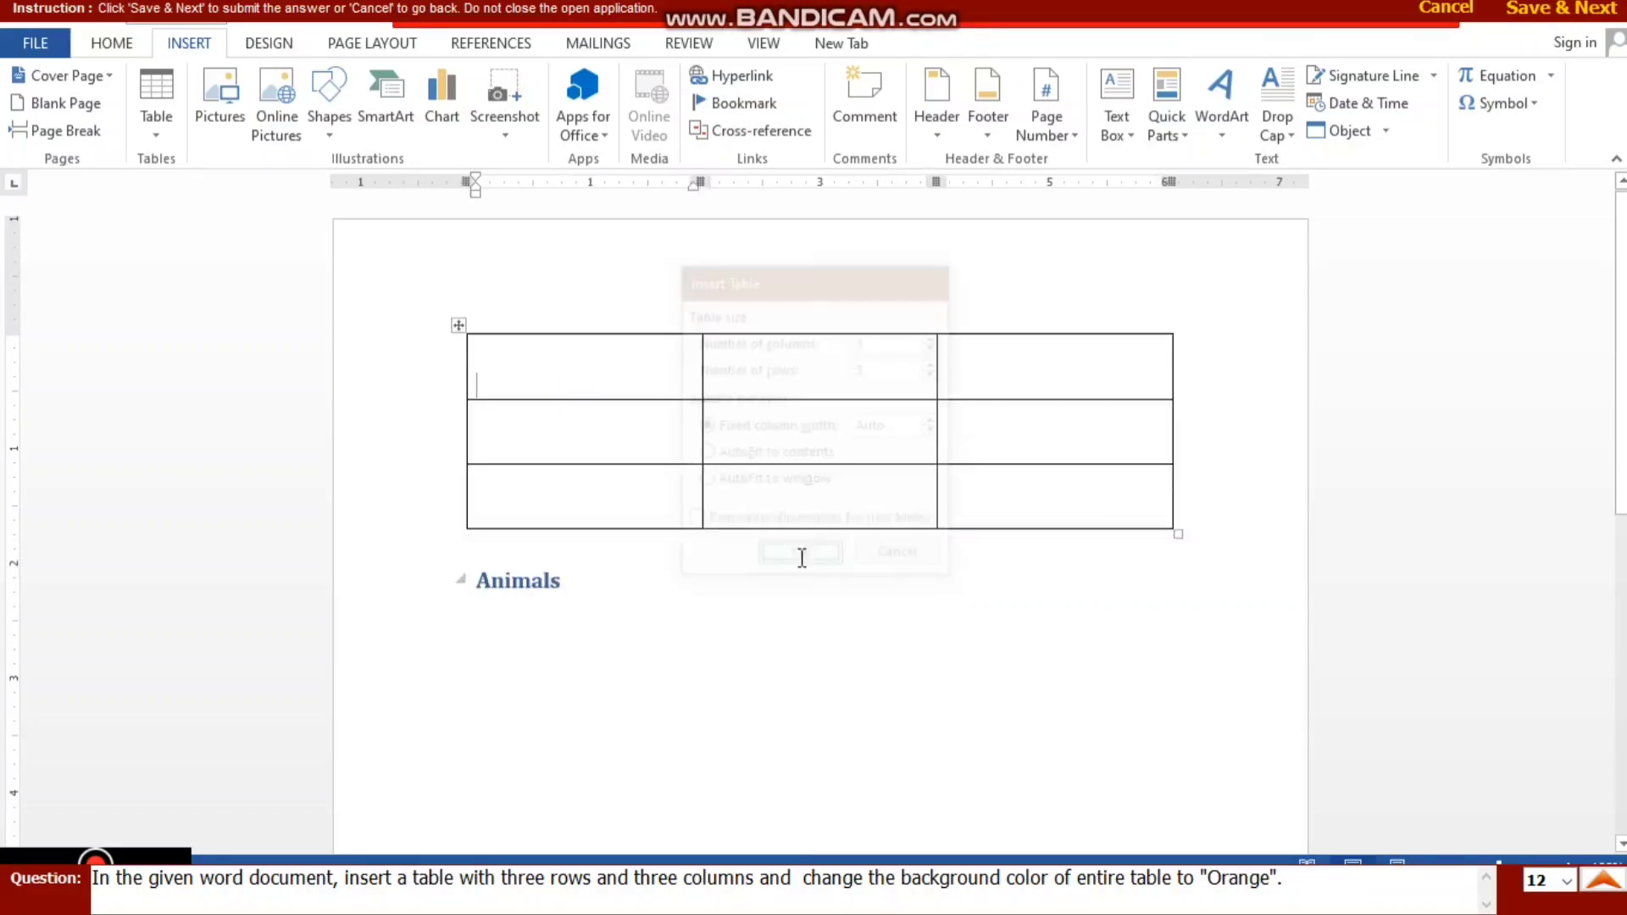
# Step: Shade the entire table with the standard Orange color and submit the answer
pyautogui.moveTo(562, 373); pyautogui.dragTo(1101, 500)
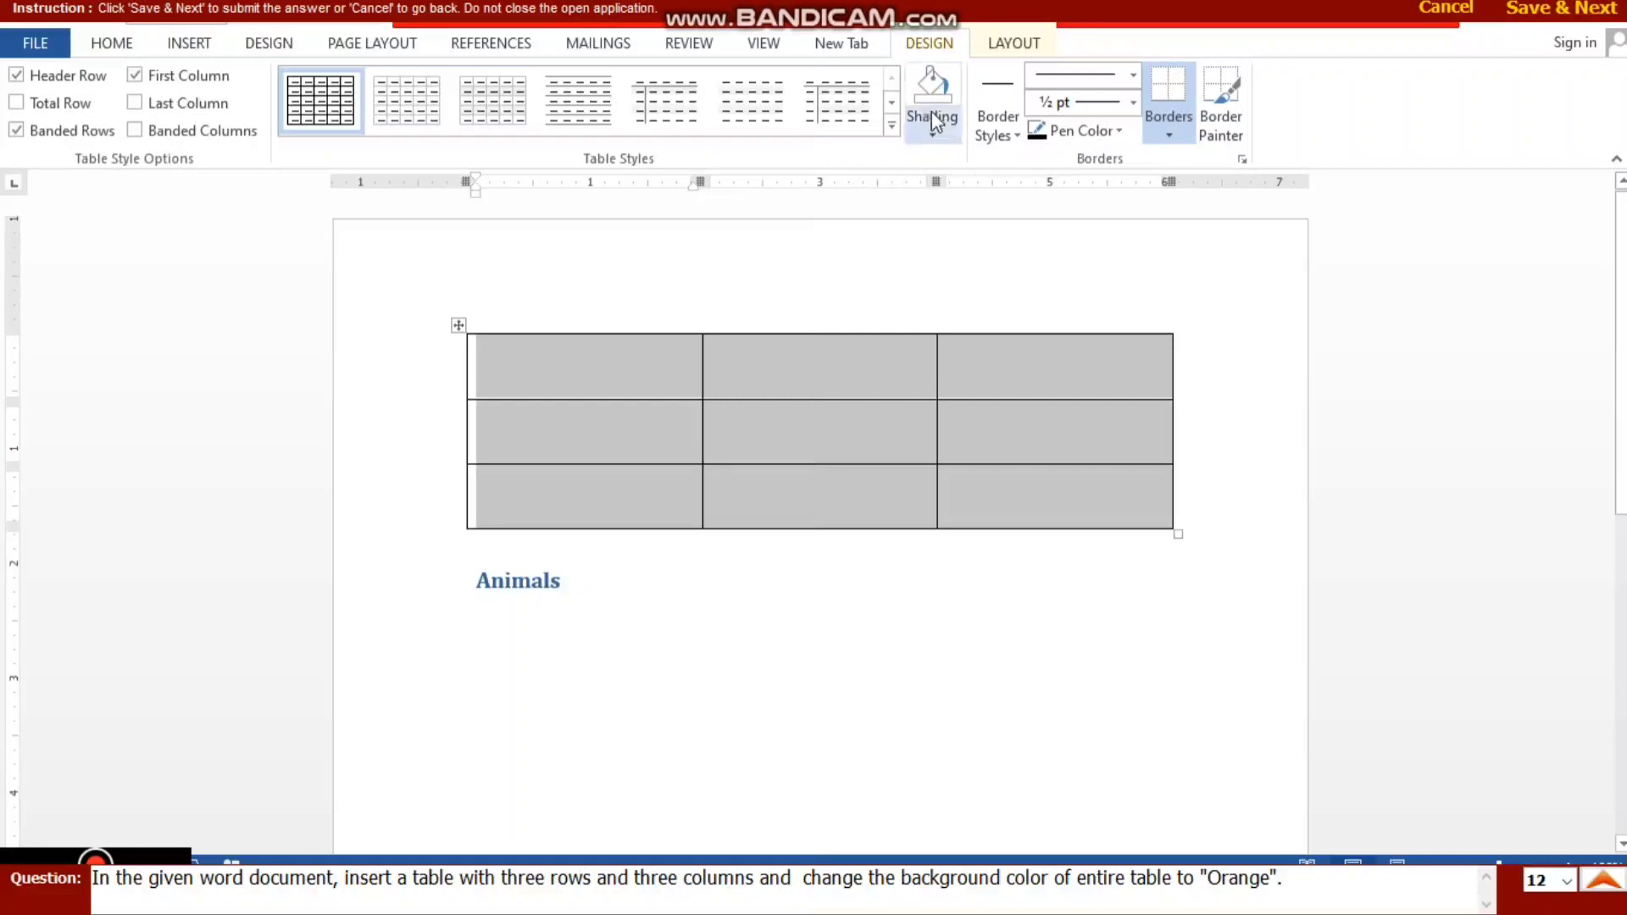
pyautogui.click(940, 141)
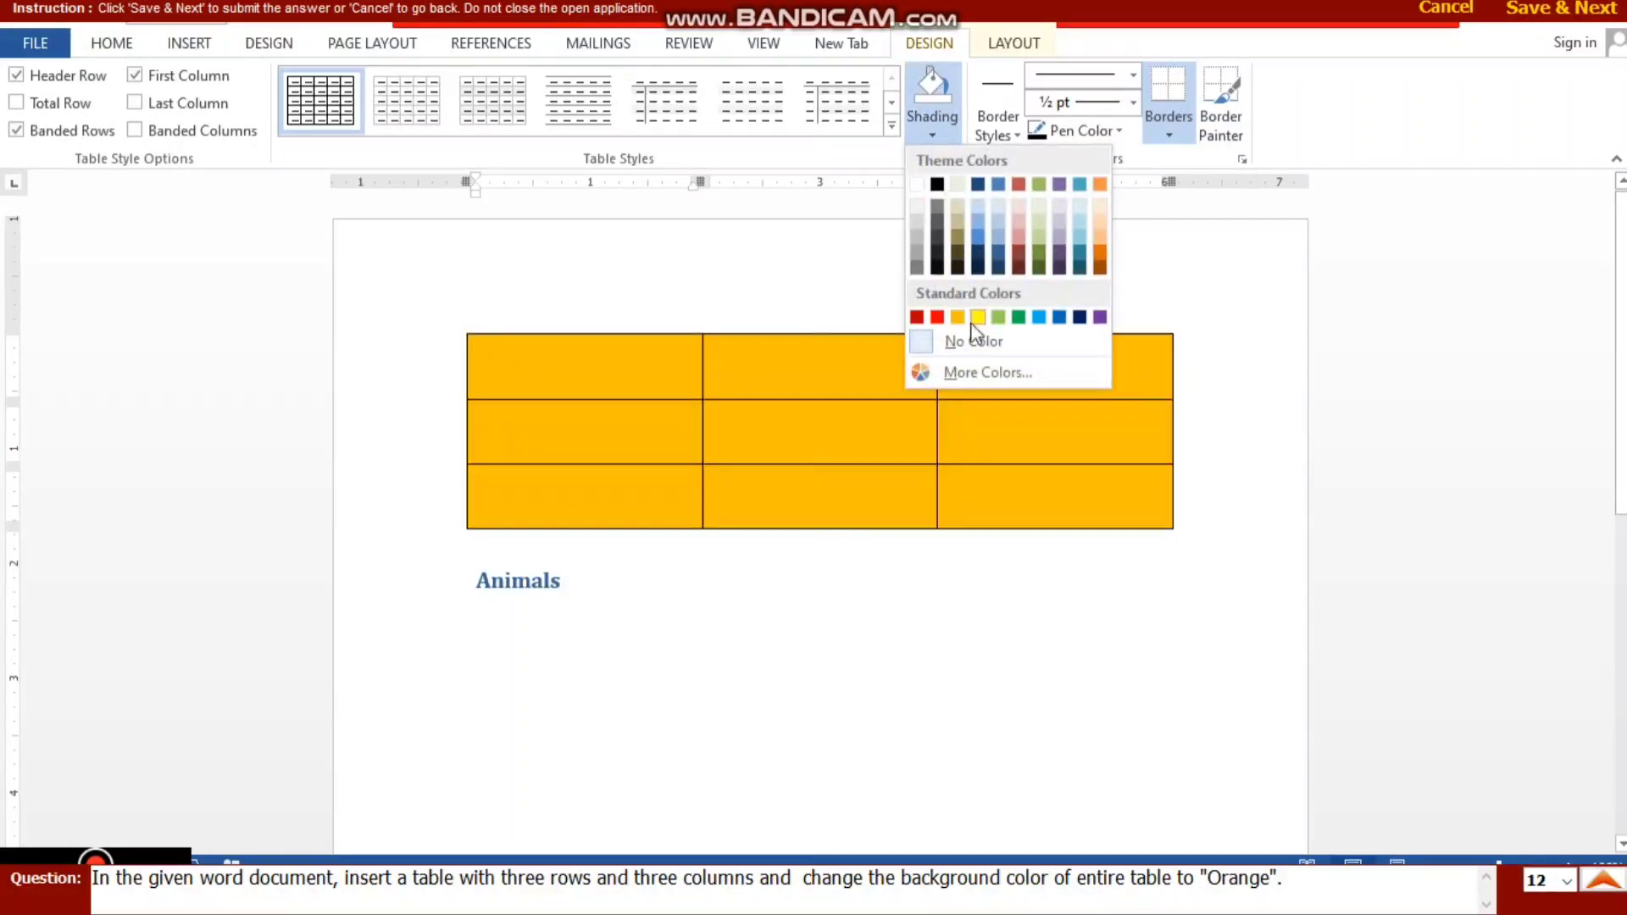
pyautogui.click(964, 318)
pyautogui.click(1613, 10)
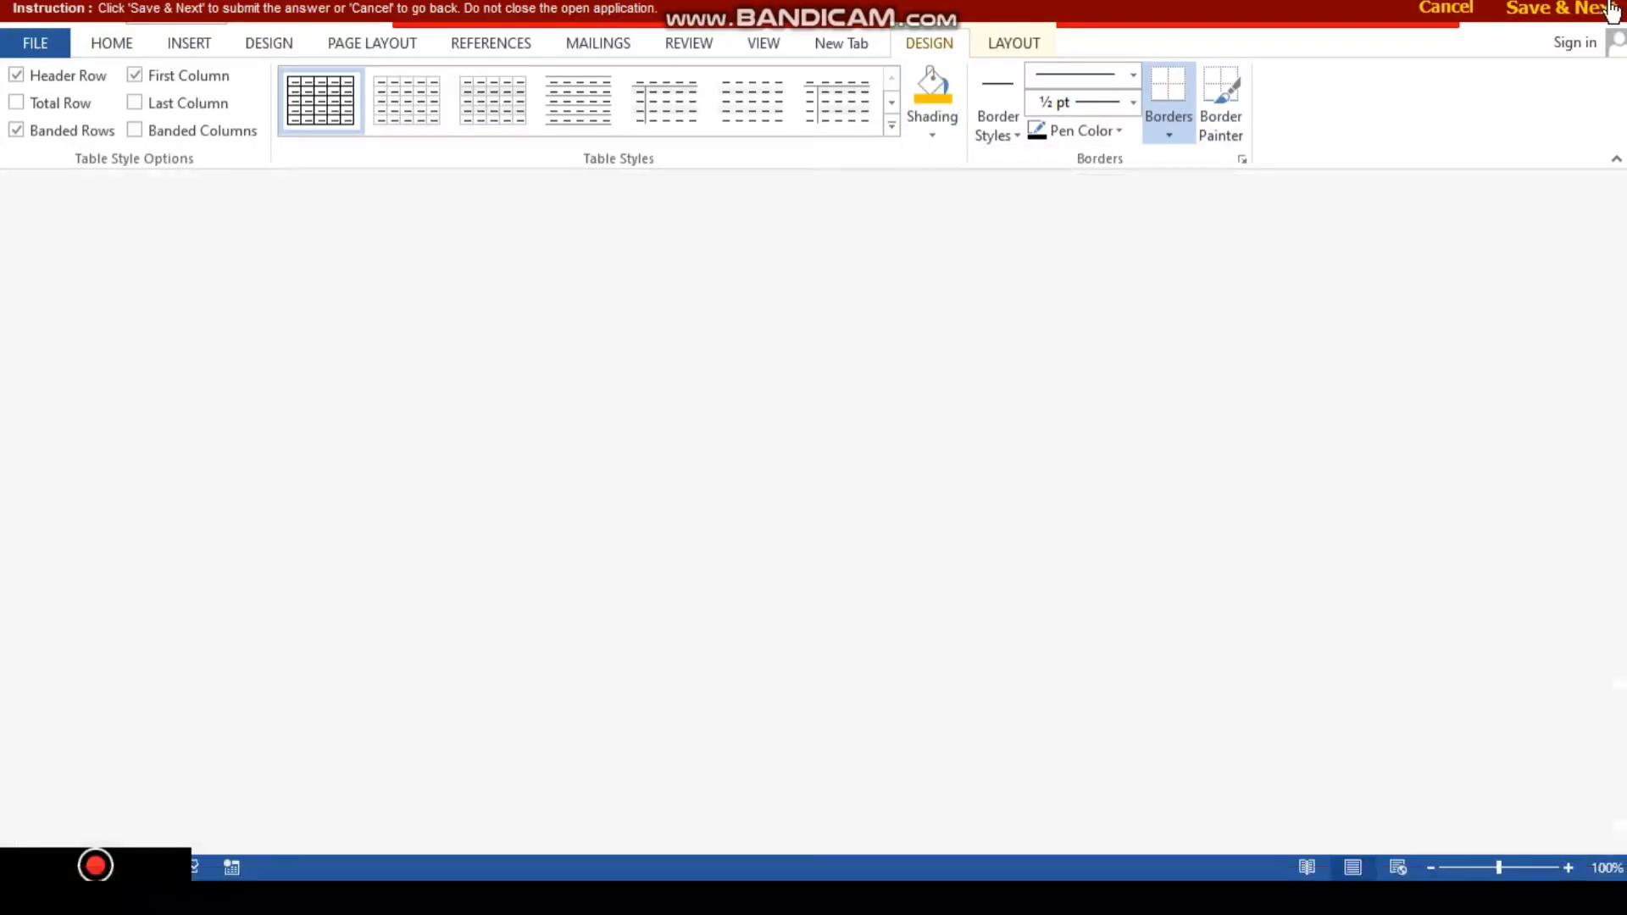
# Step: Open the question 54 practical, copy the newsletter title's format onto "Article Title 2" with Format Painter and submit the answer
pyautogui.click(244, 338)
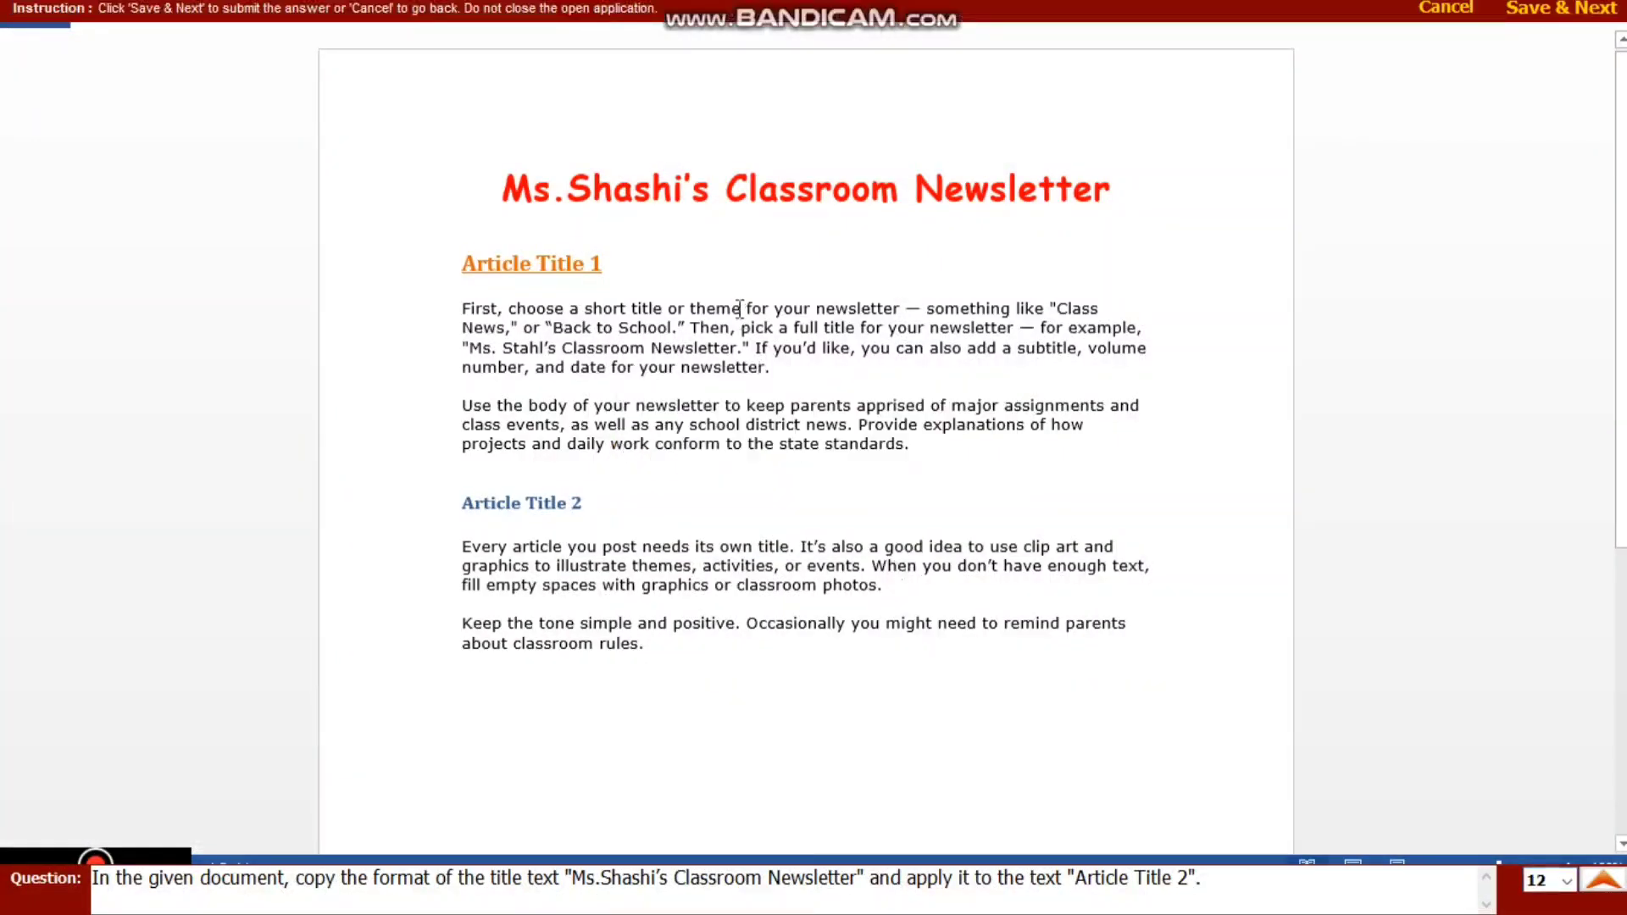
pyautogui.click(1055, 685)
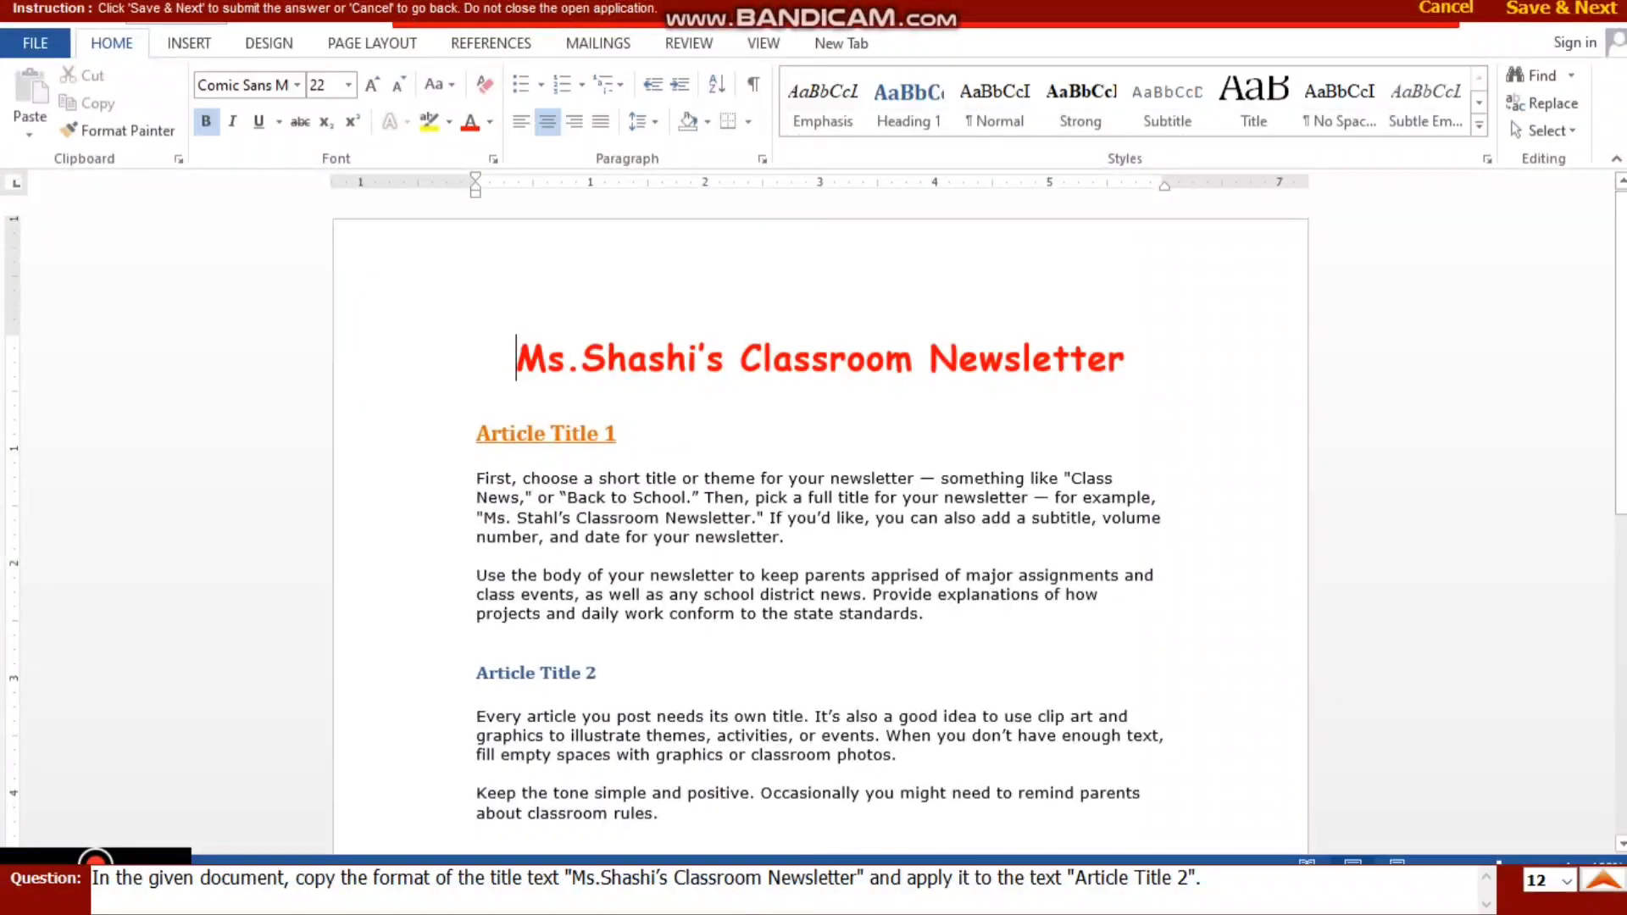
pyautogui.moveTo(508, 362); pyautogui.dragTo(1161, 360)
pyautogui.click(118, 131)
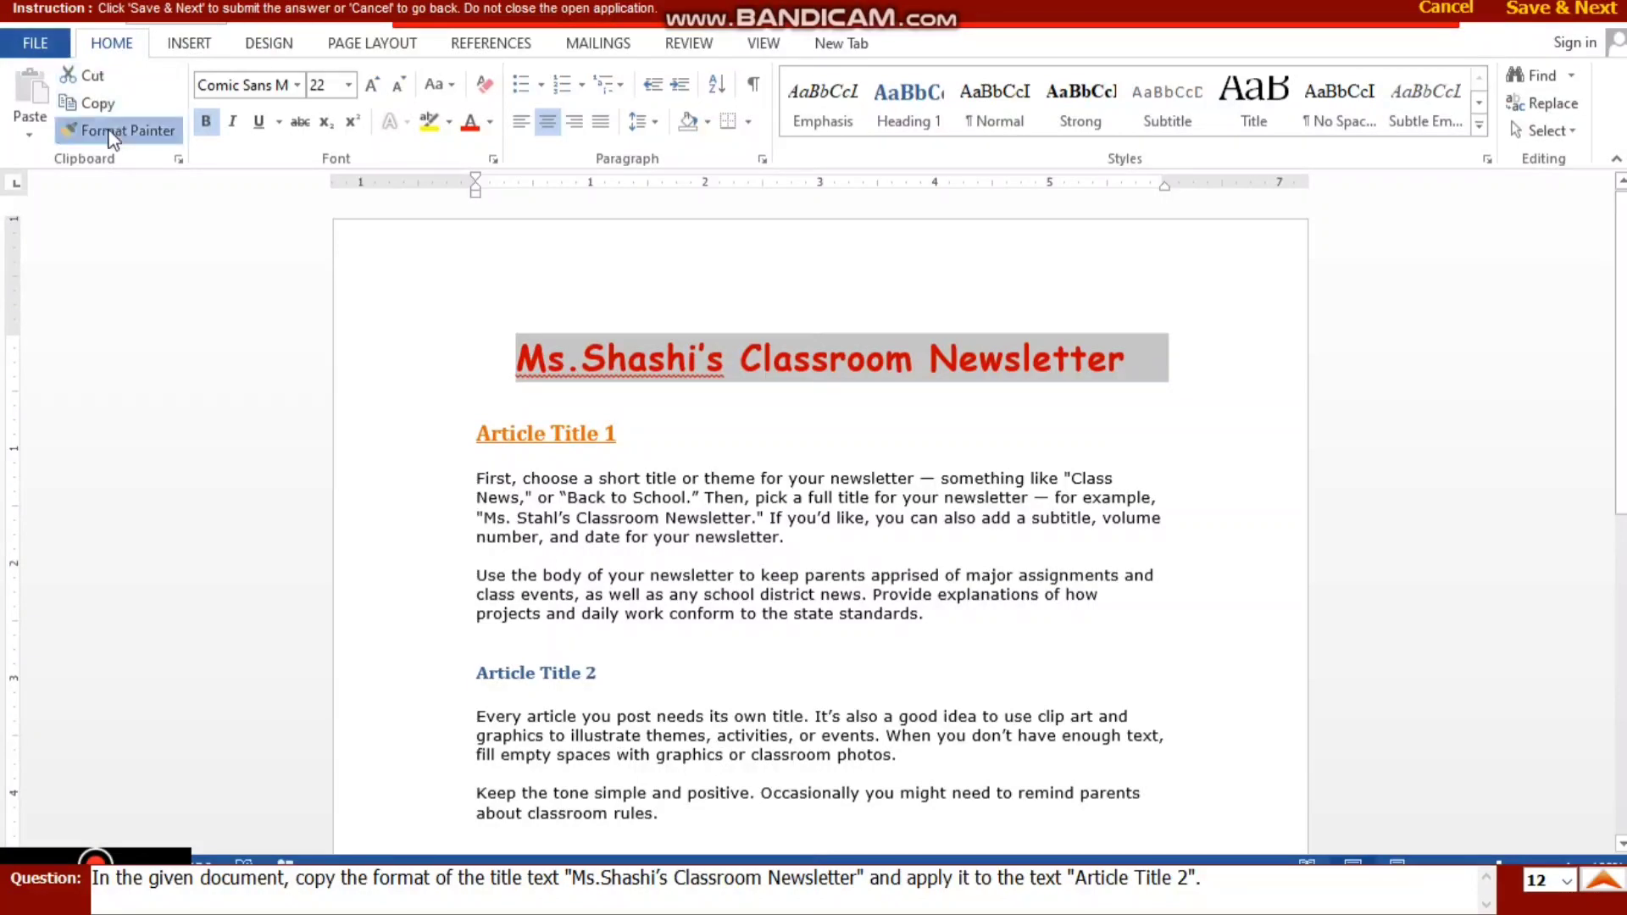
pyautogui.moveTo(597, 674); pyautogui.dragTo(475, 673)
pyautogui.click(689, 542)
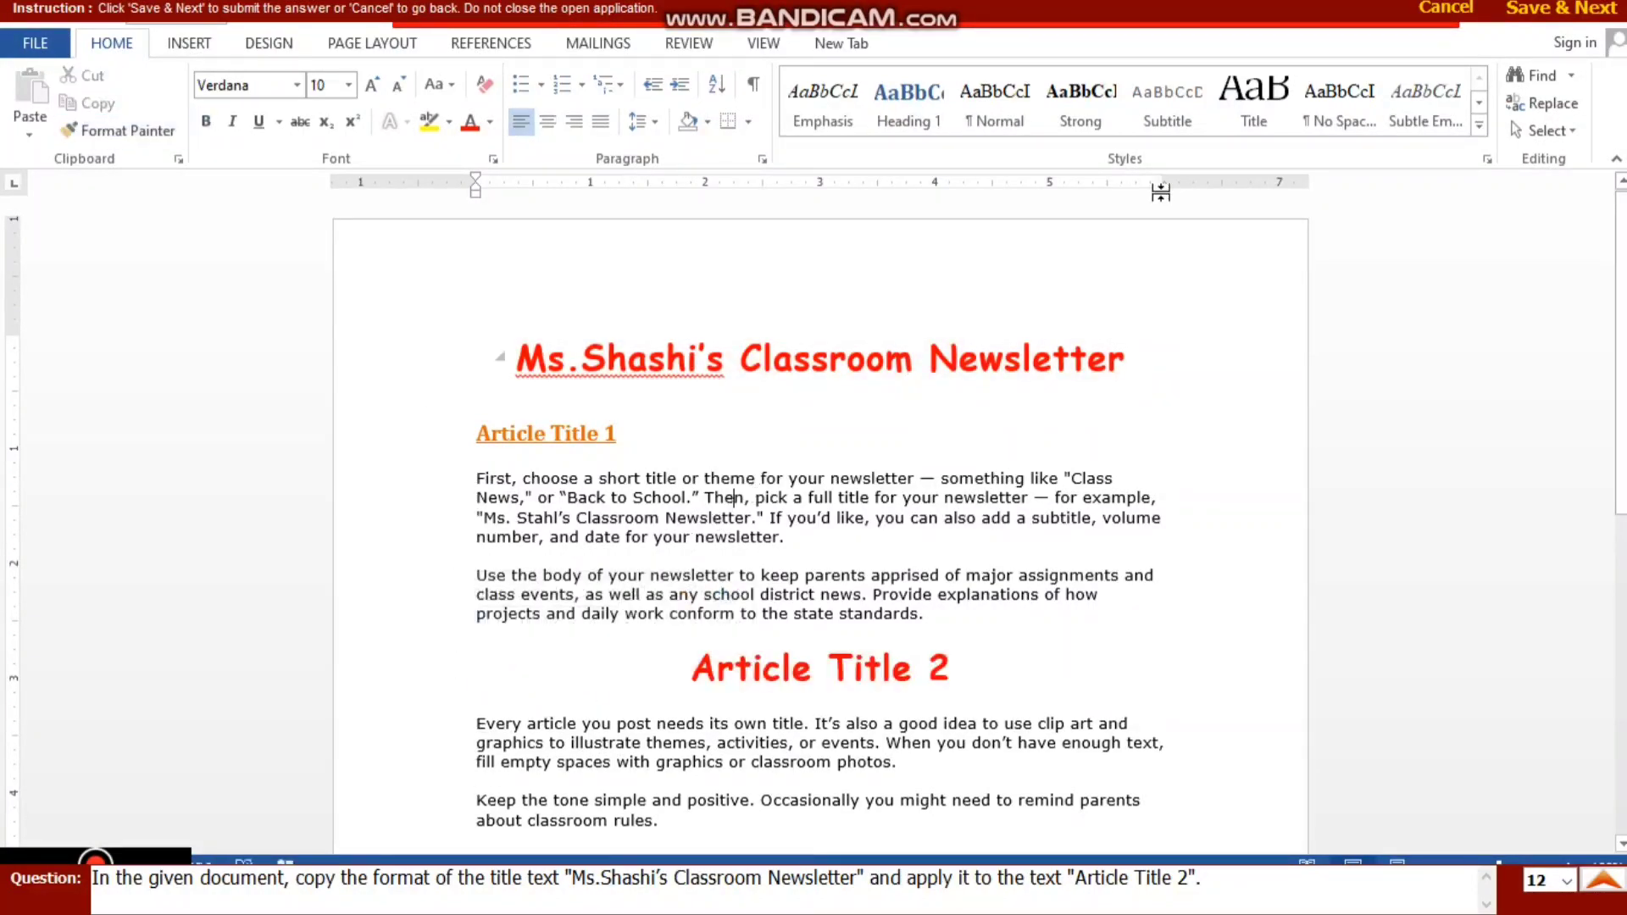
pyautogui.click(1538, 12)
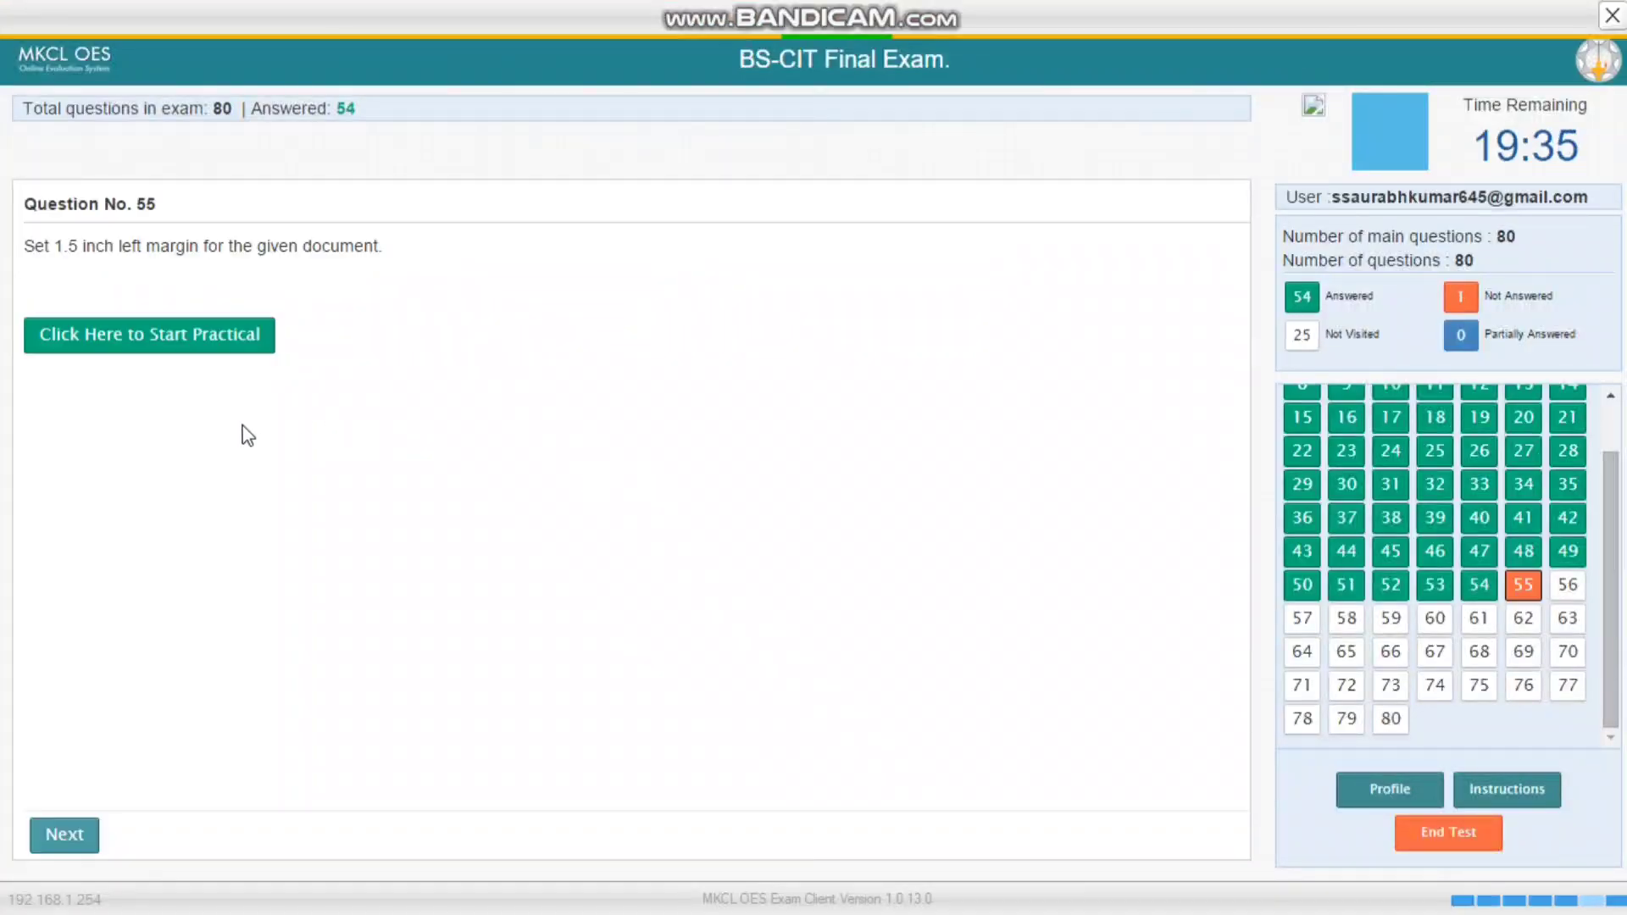
# Step: Open the question 55 practical, set the school letter's left margin to 1.5 inches and submit the answer
pyautogui.click(156, 339)
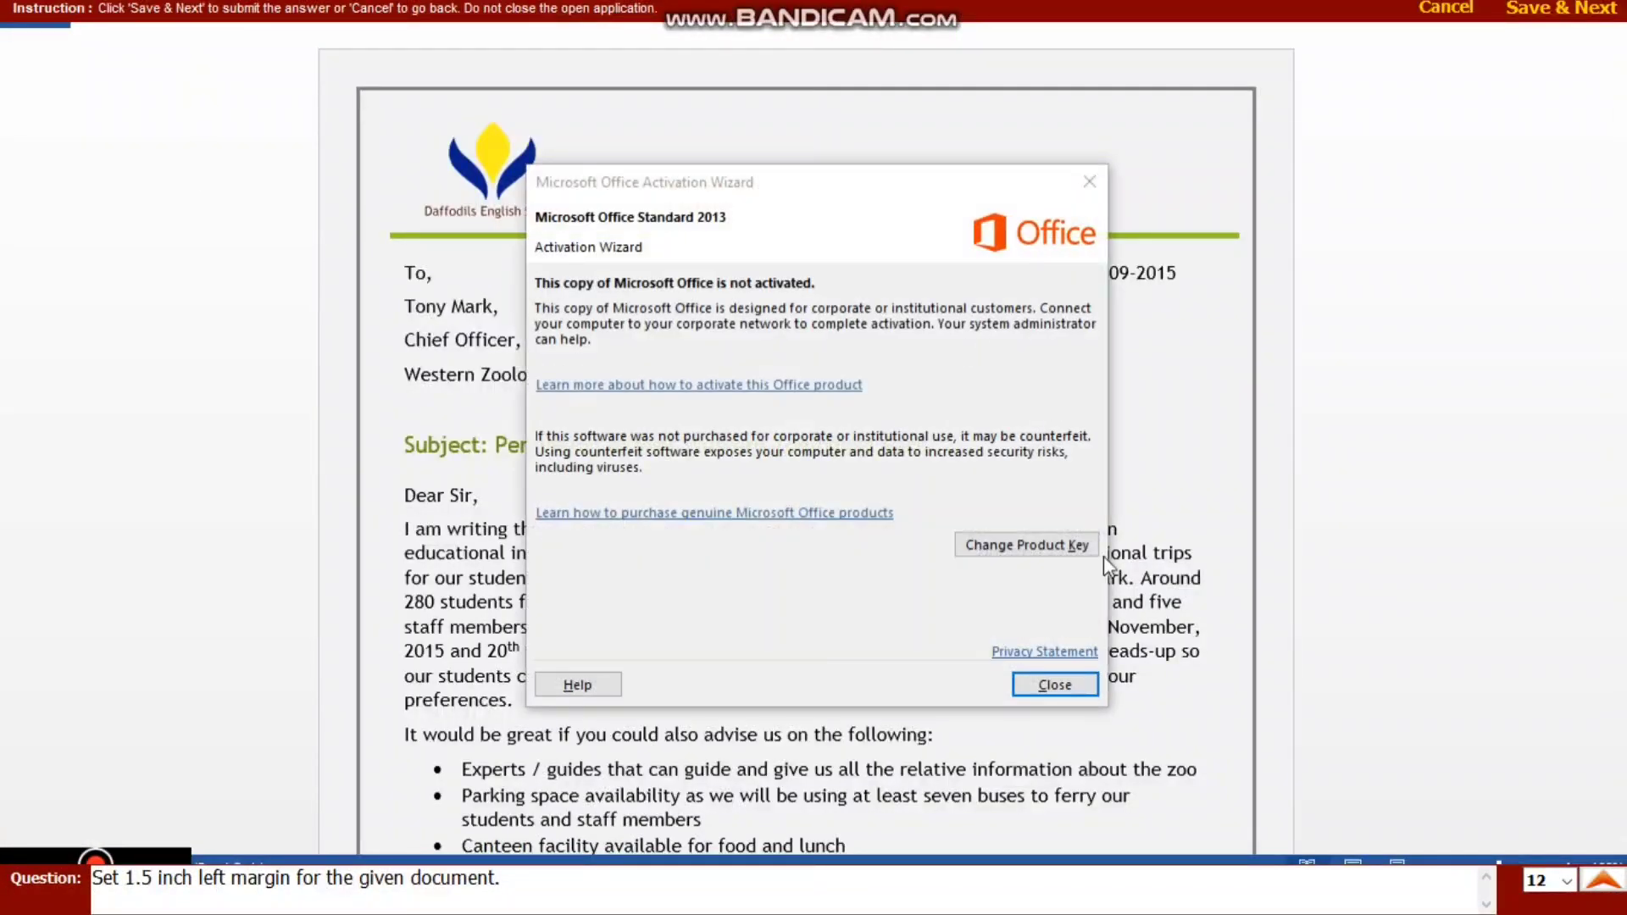
pyautogui.click(1044, 683)
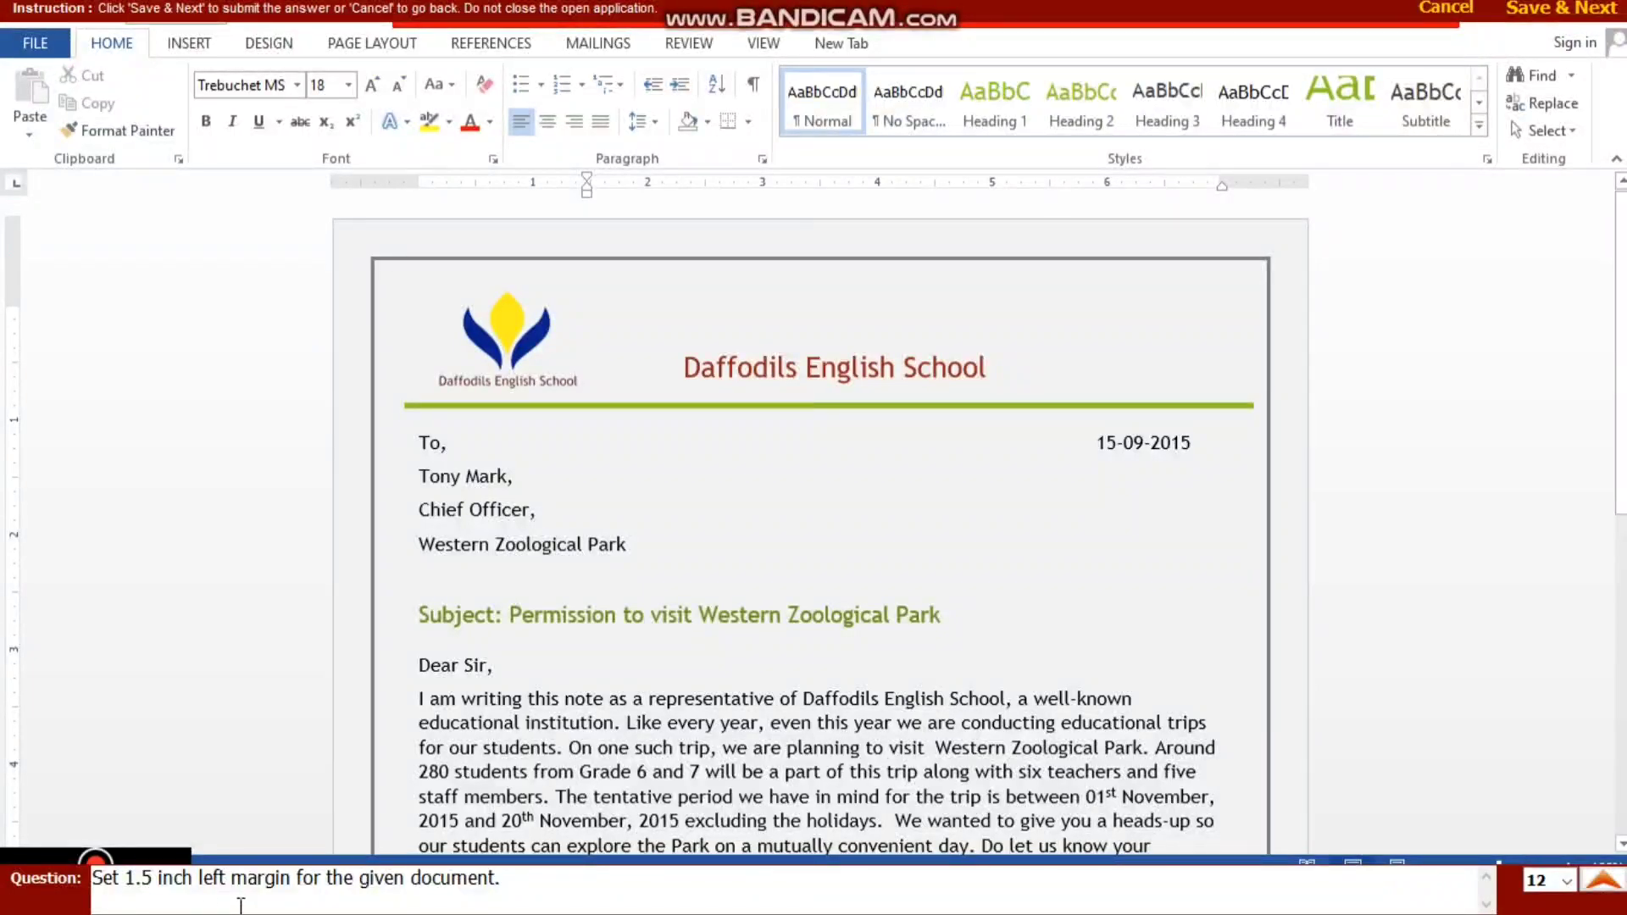
pyautogui.click(366, 43)
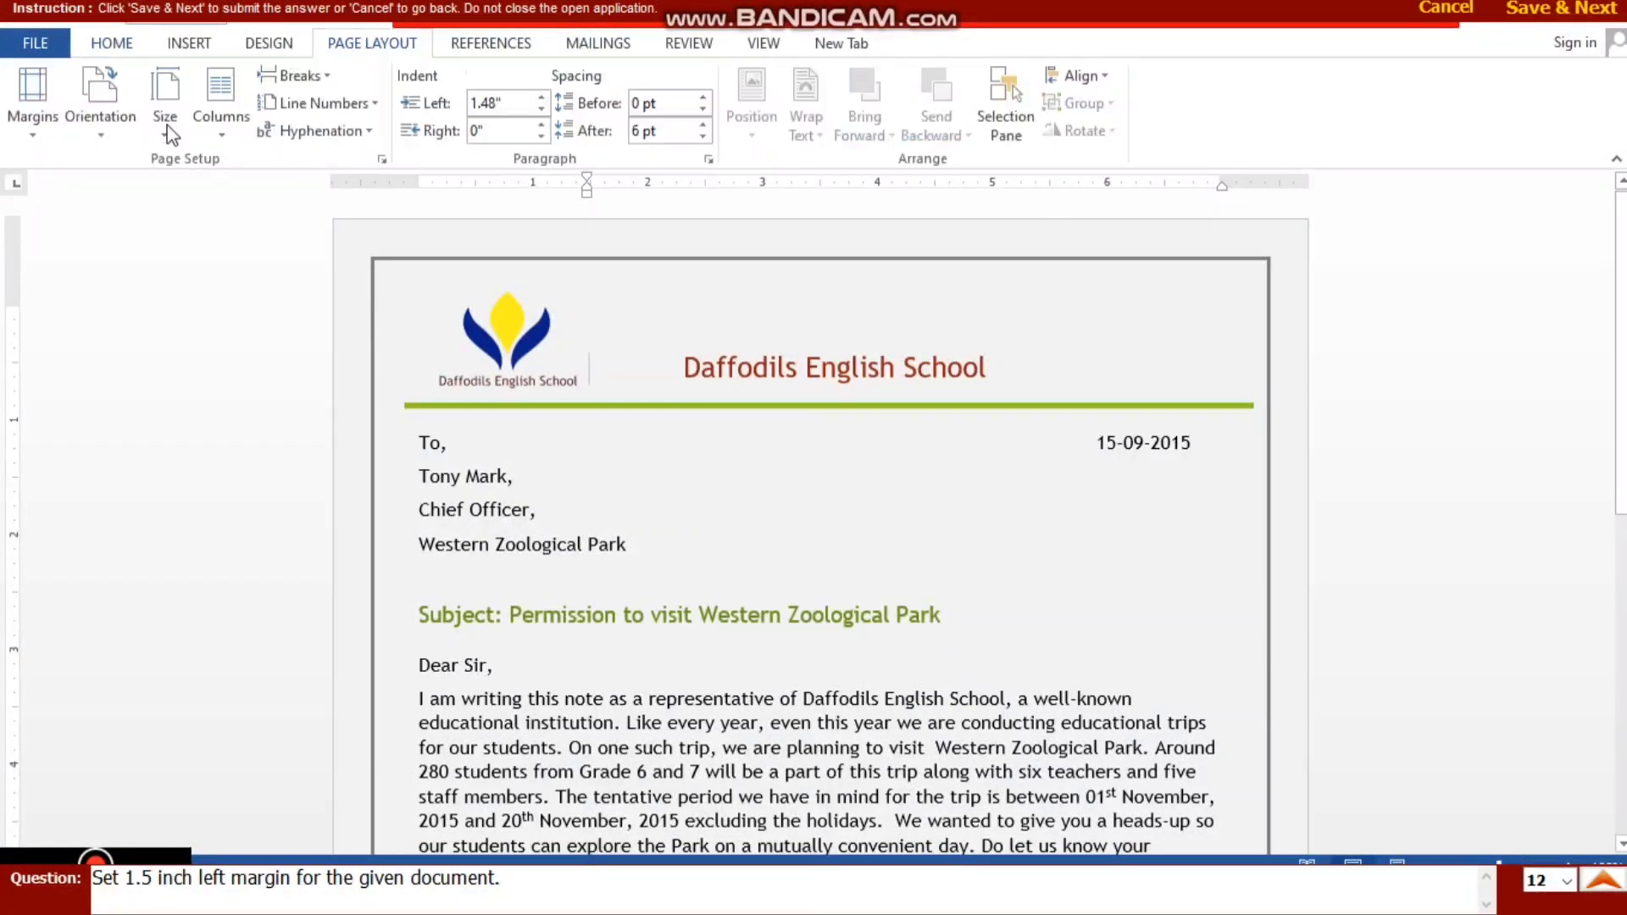
pyautogui.click(36, 127)
pyautogui.click(137, 642)
pyautogui.moveTo(721, 240); pyautogui.dragTo(680, 241)
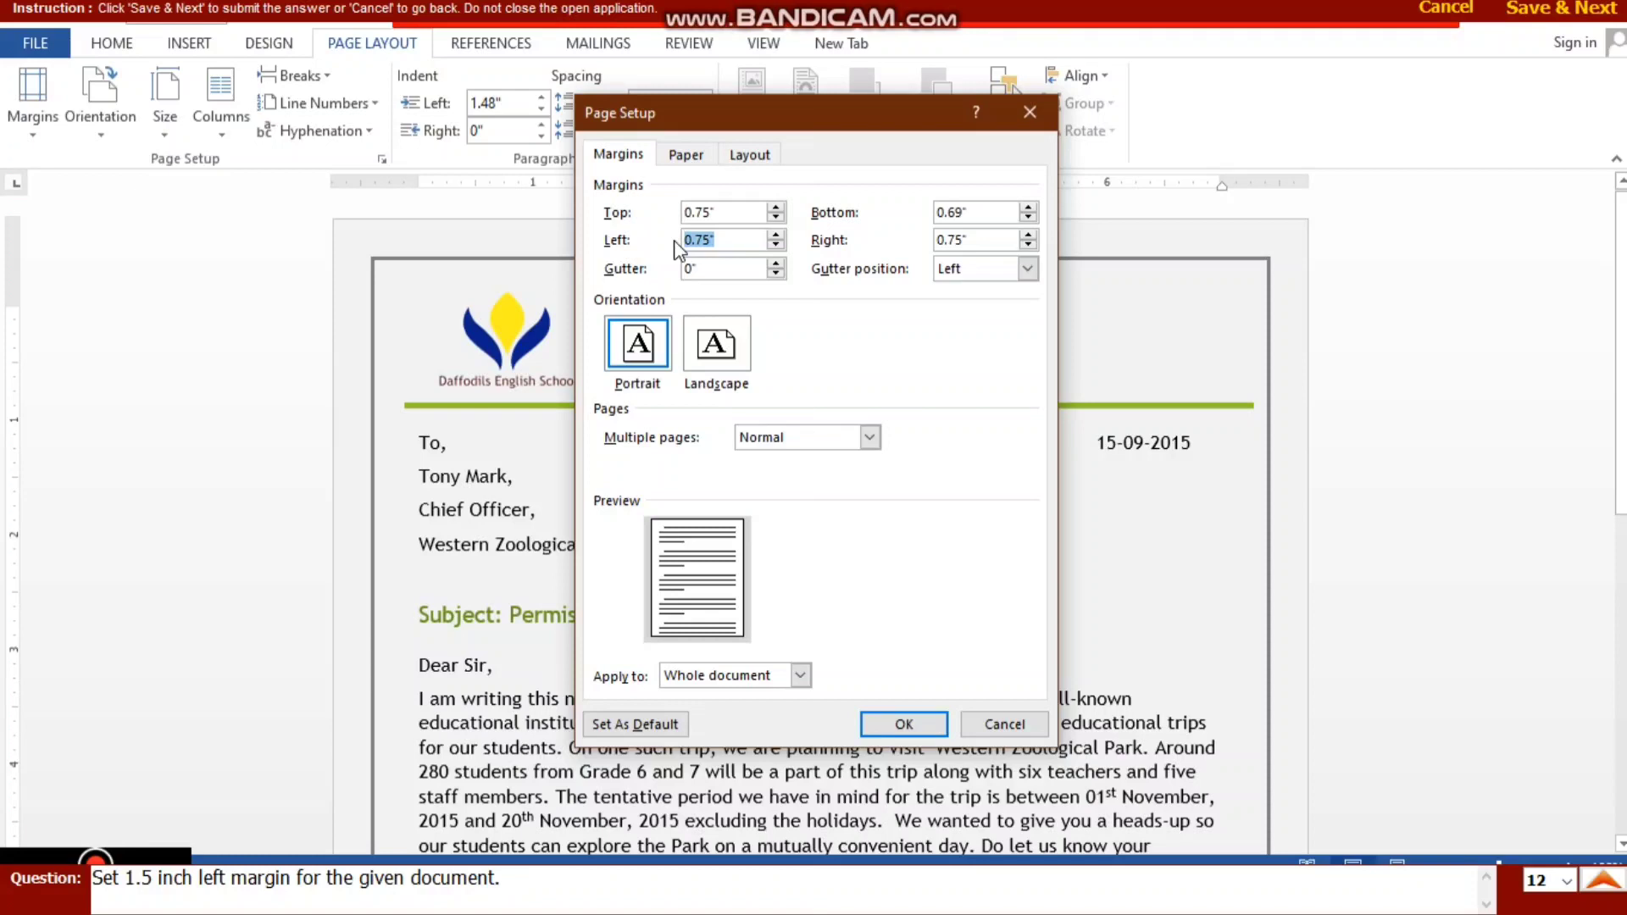
pyautogui.write('1.5')
pyautogui.click(907, 725)
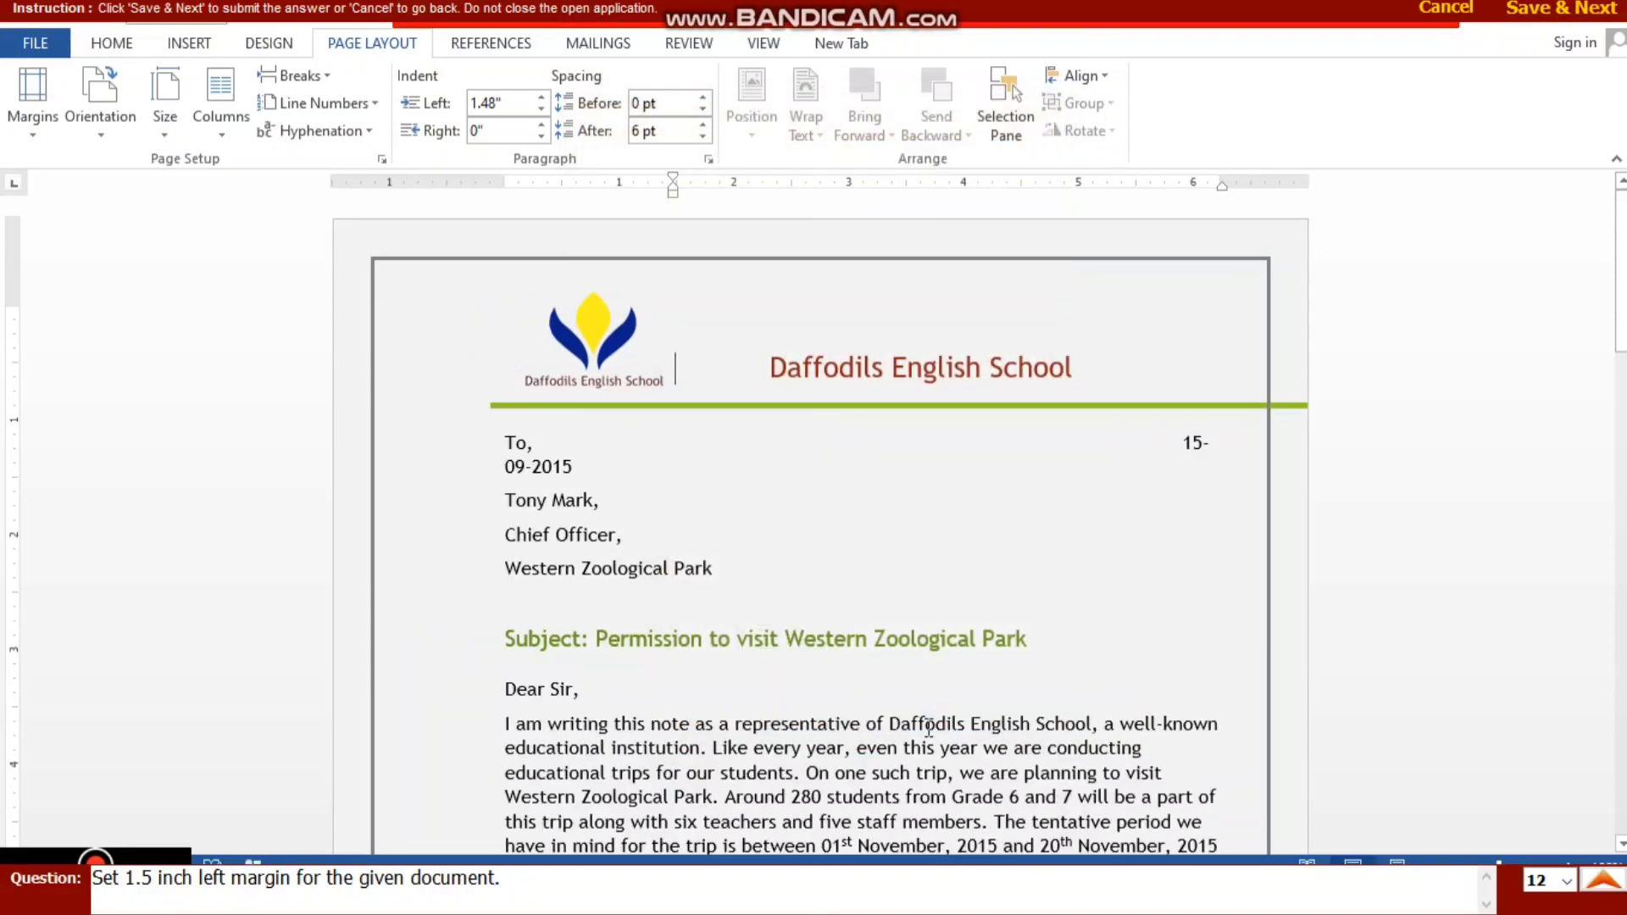
pyautogui.click(1556, 11)
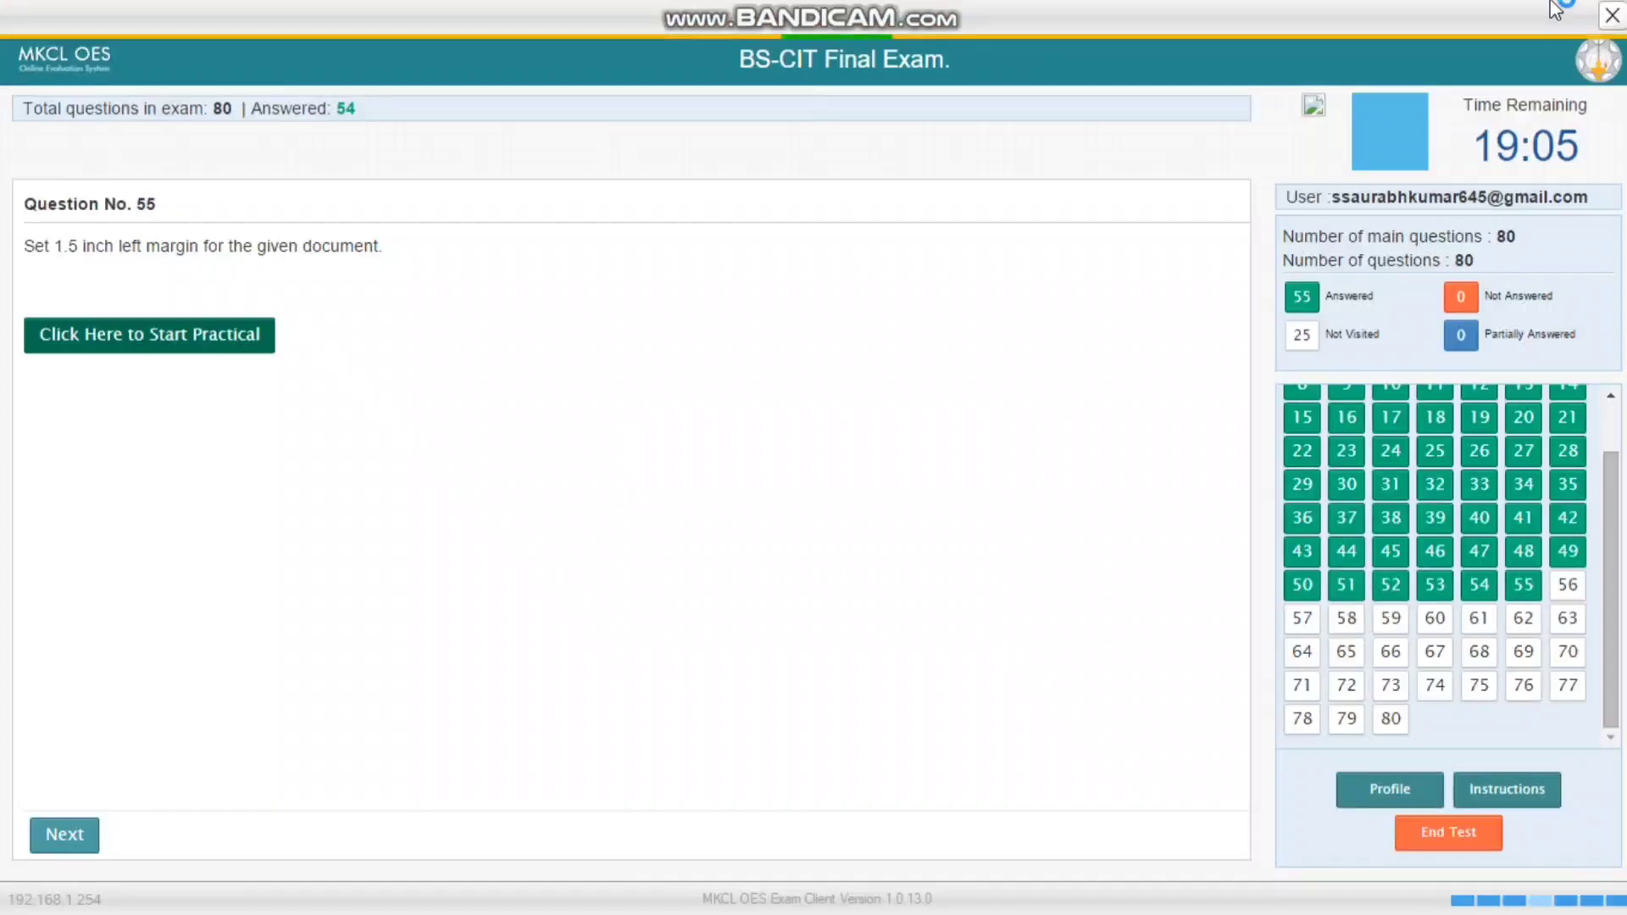
# Step: Open the question 56 practical for editing and start inserting a hyperlink on the word "keyboard" in the first line
pyautogui.click(93, 347)
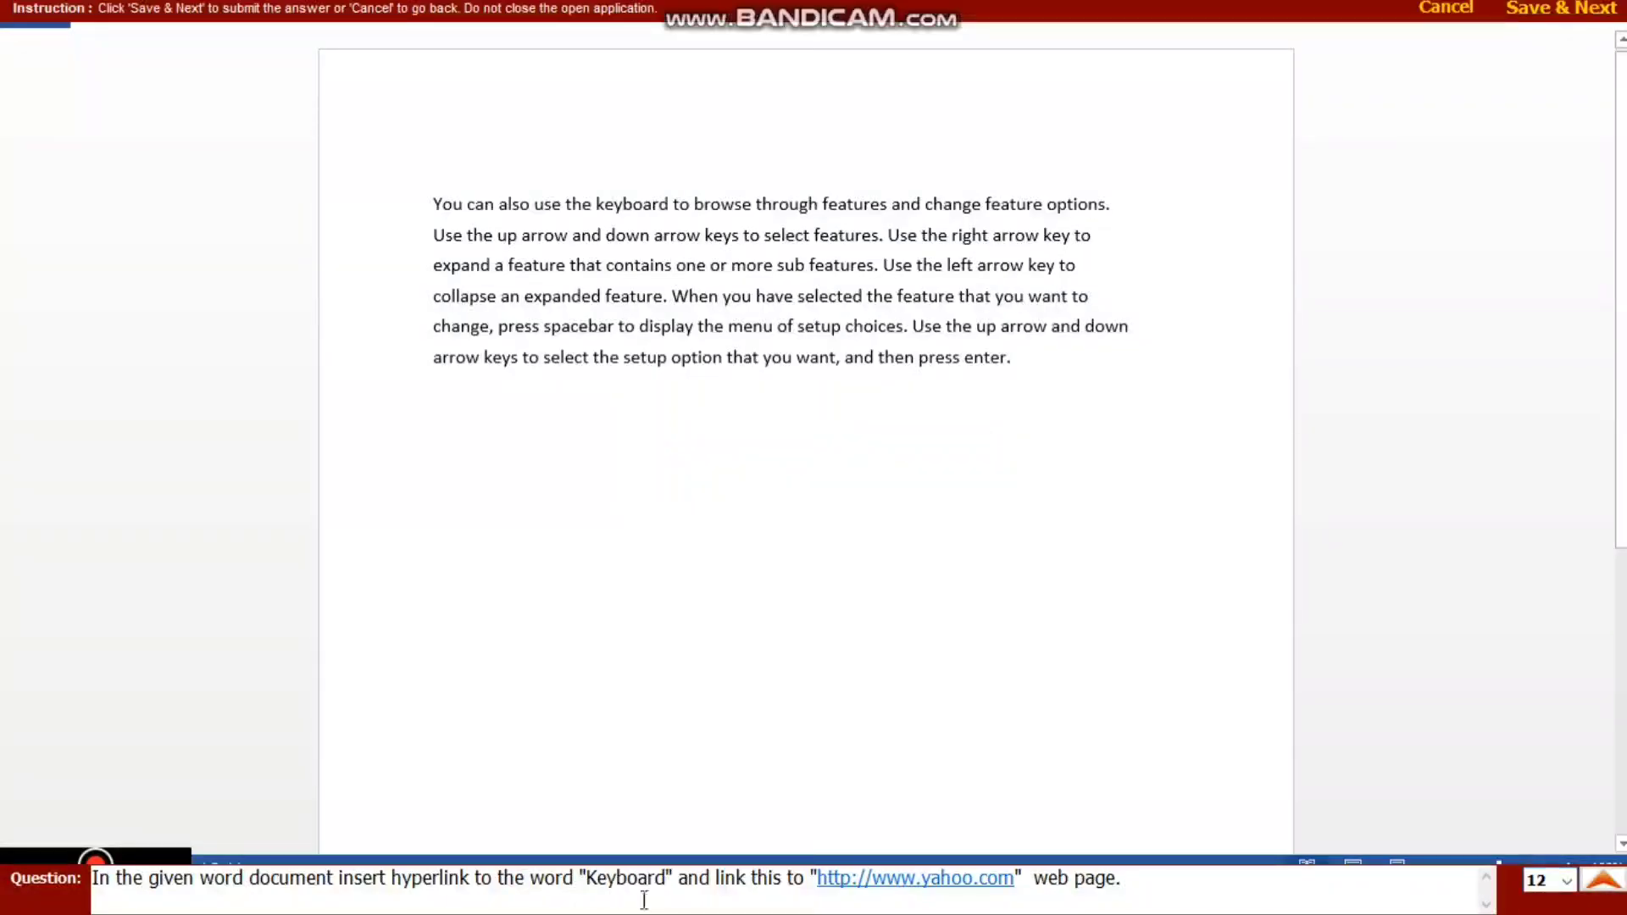
pyautogui.click(1045, 674)
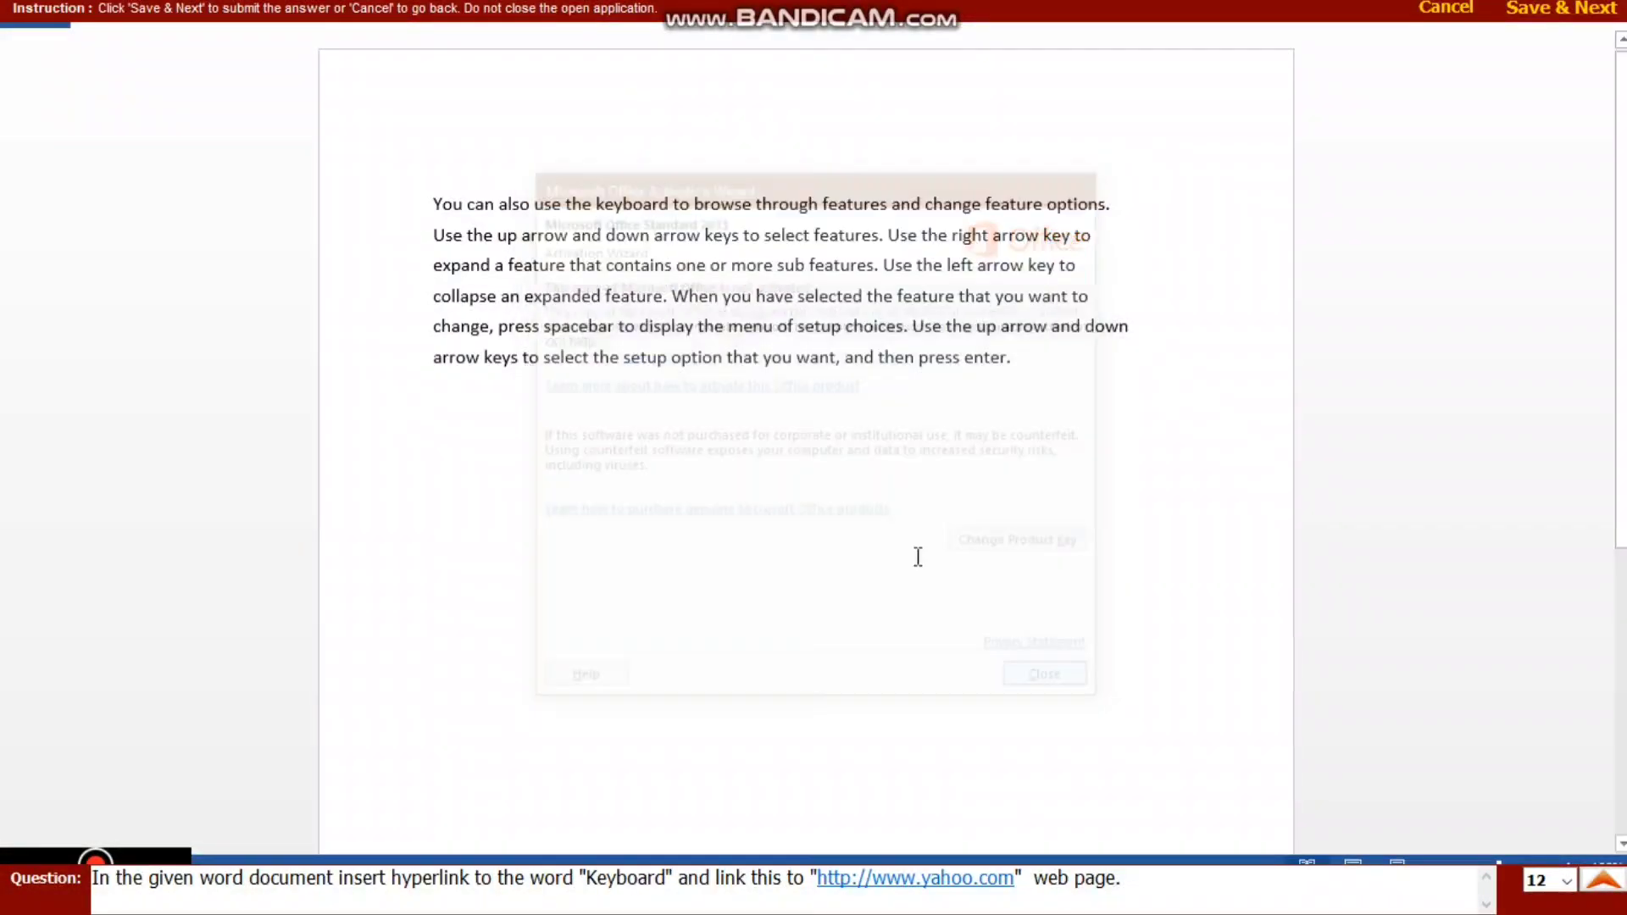
pyautogui.click(206, 34)
pyautogui.click(216, 53)
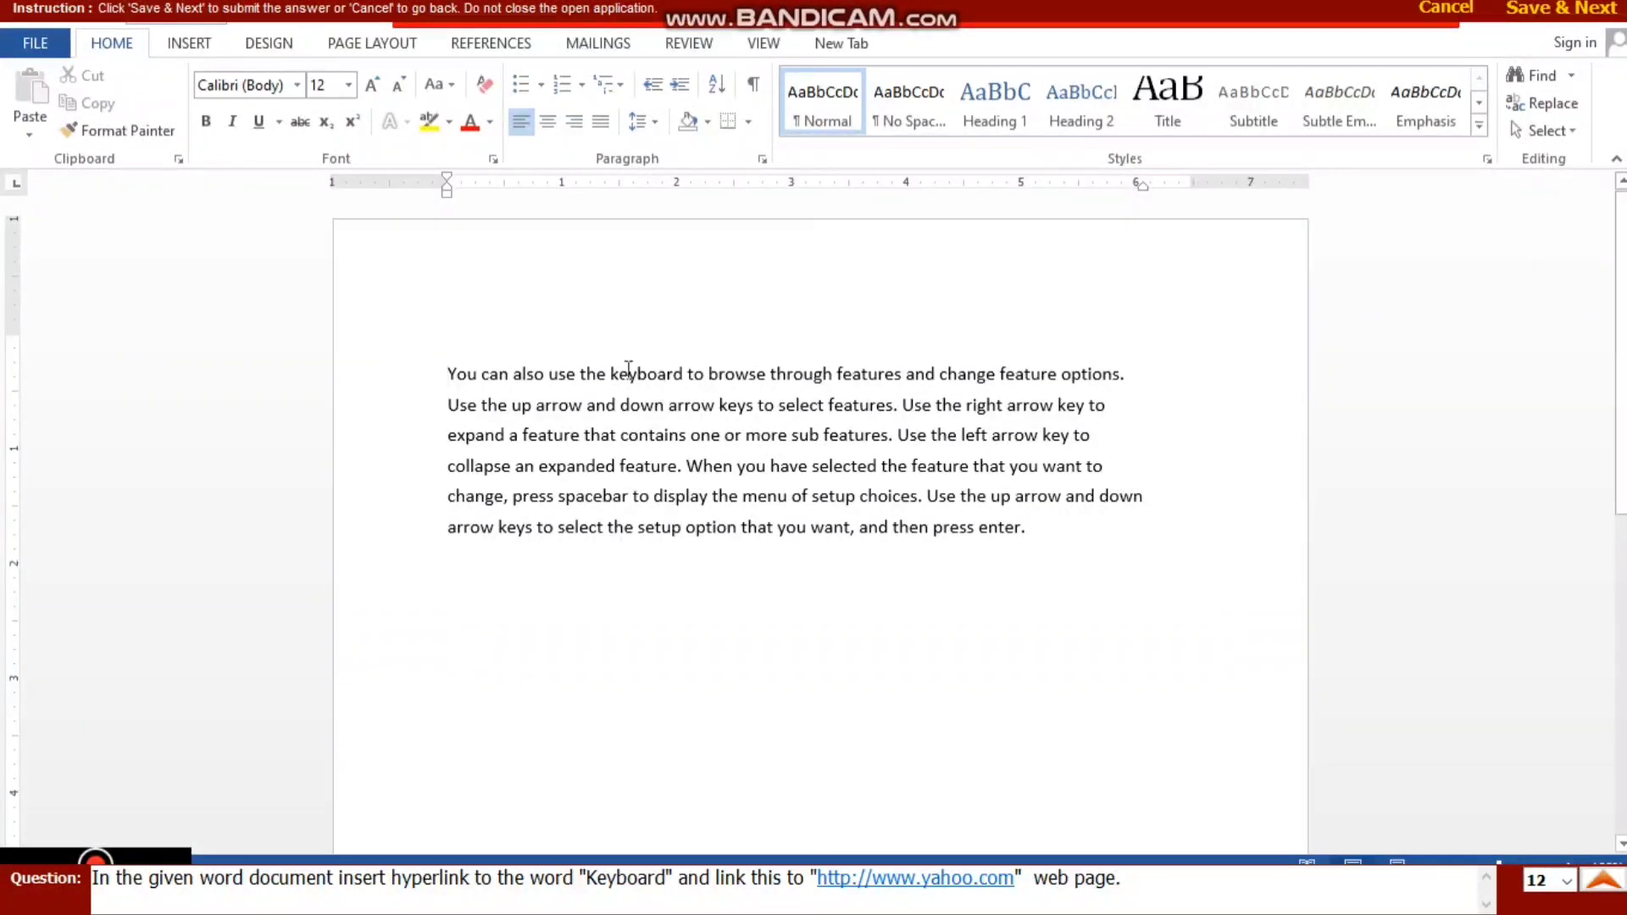
pyautogui.doubleClick(628, 373)
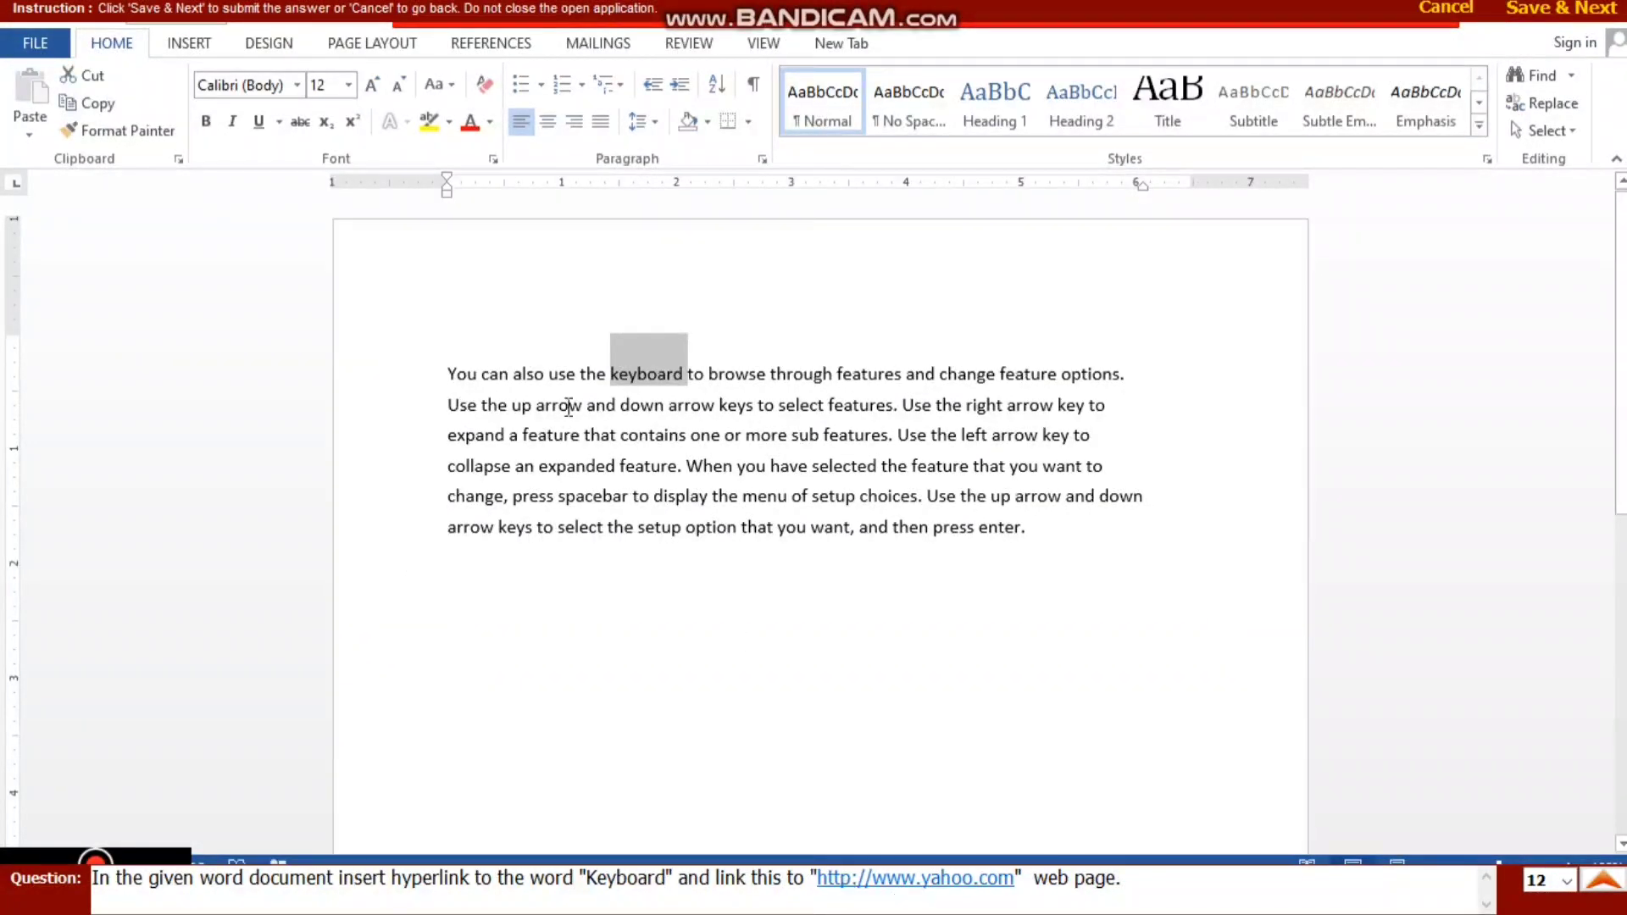
pyautogui.click(187, 42)
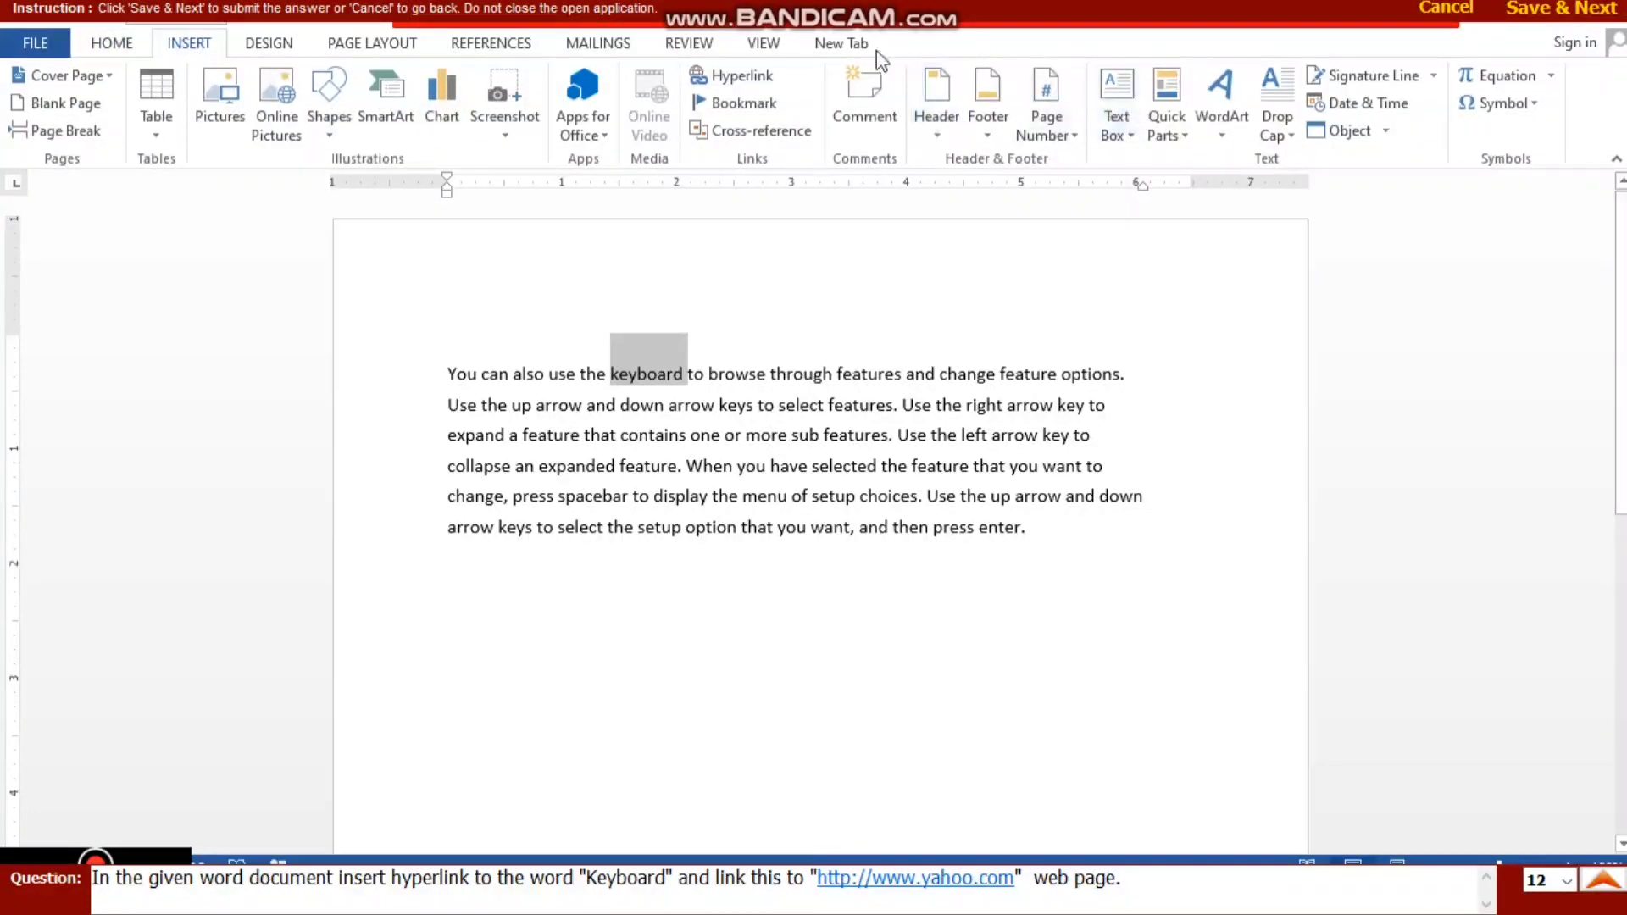
pyautogui.click(733, 75)
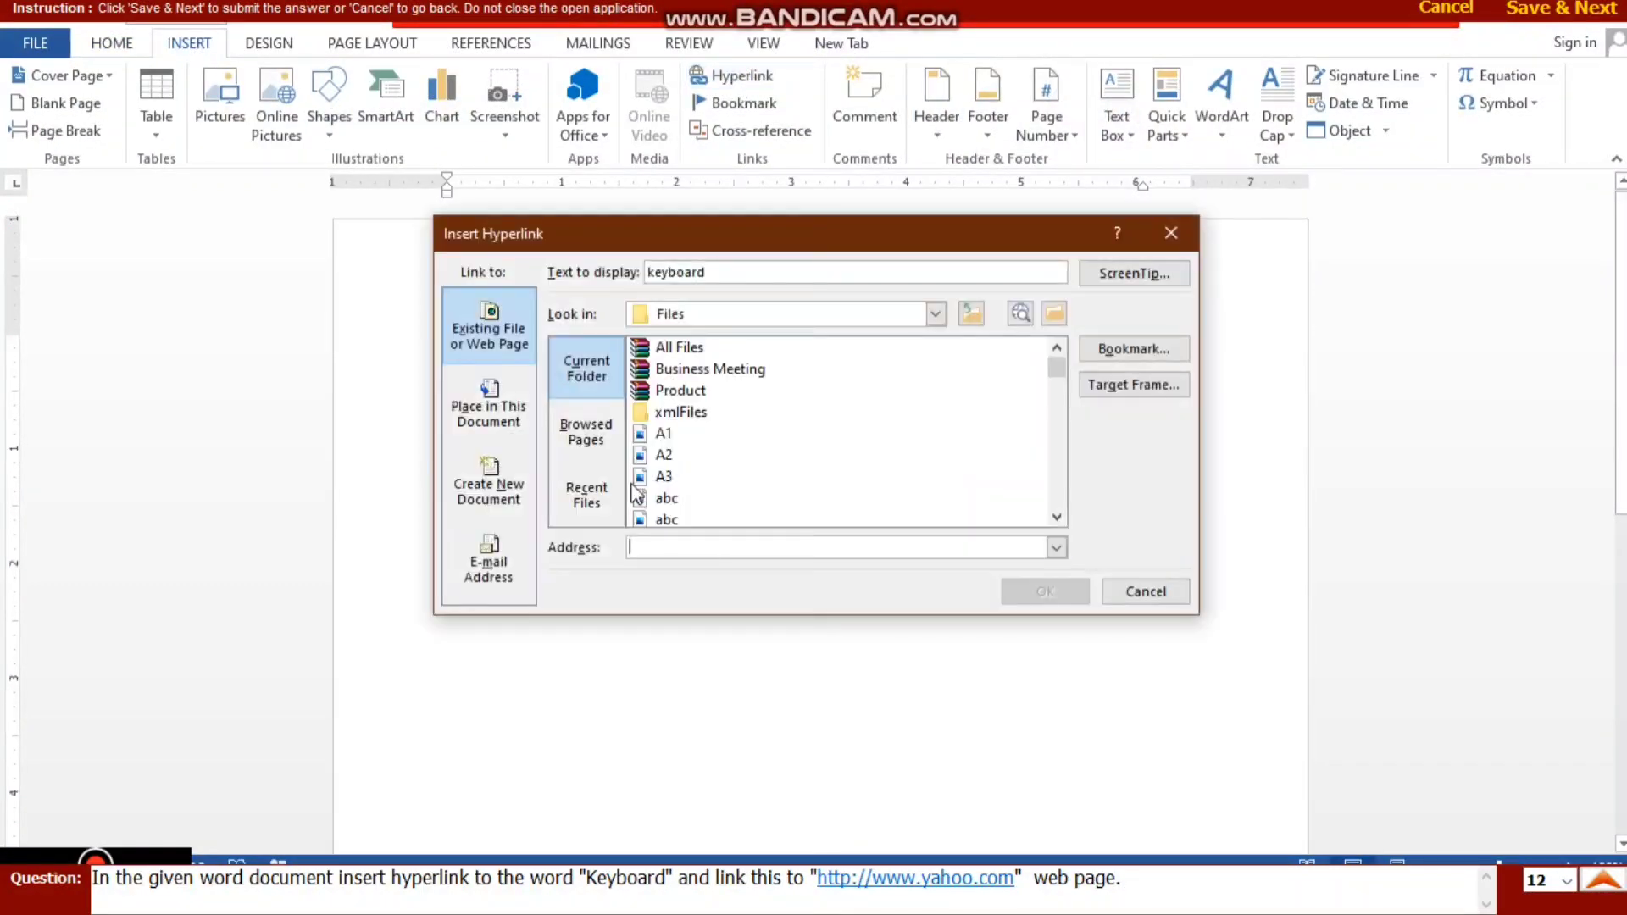
pyautogui.click(681, 555)
pyautogui.write('h')
pyautogui.doubleClick(734, 542)
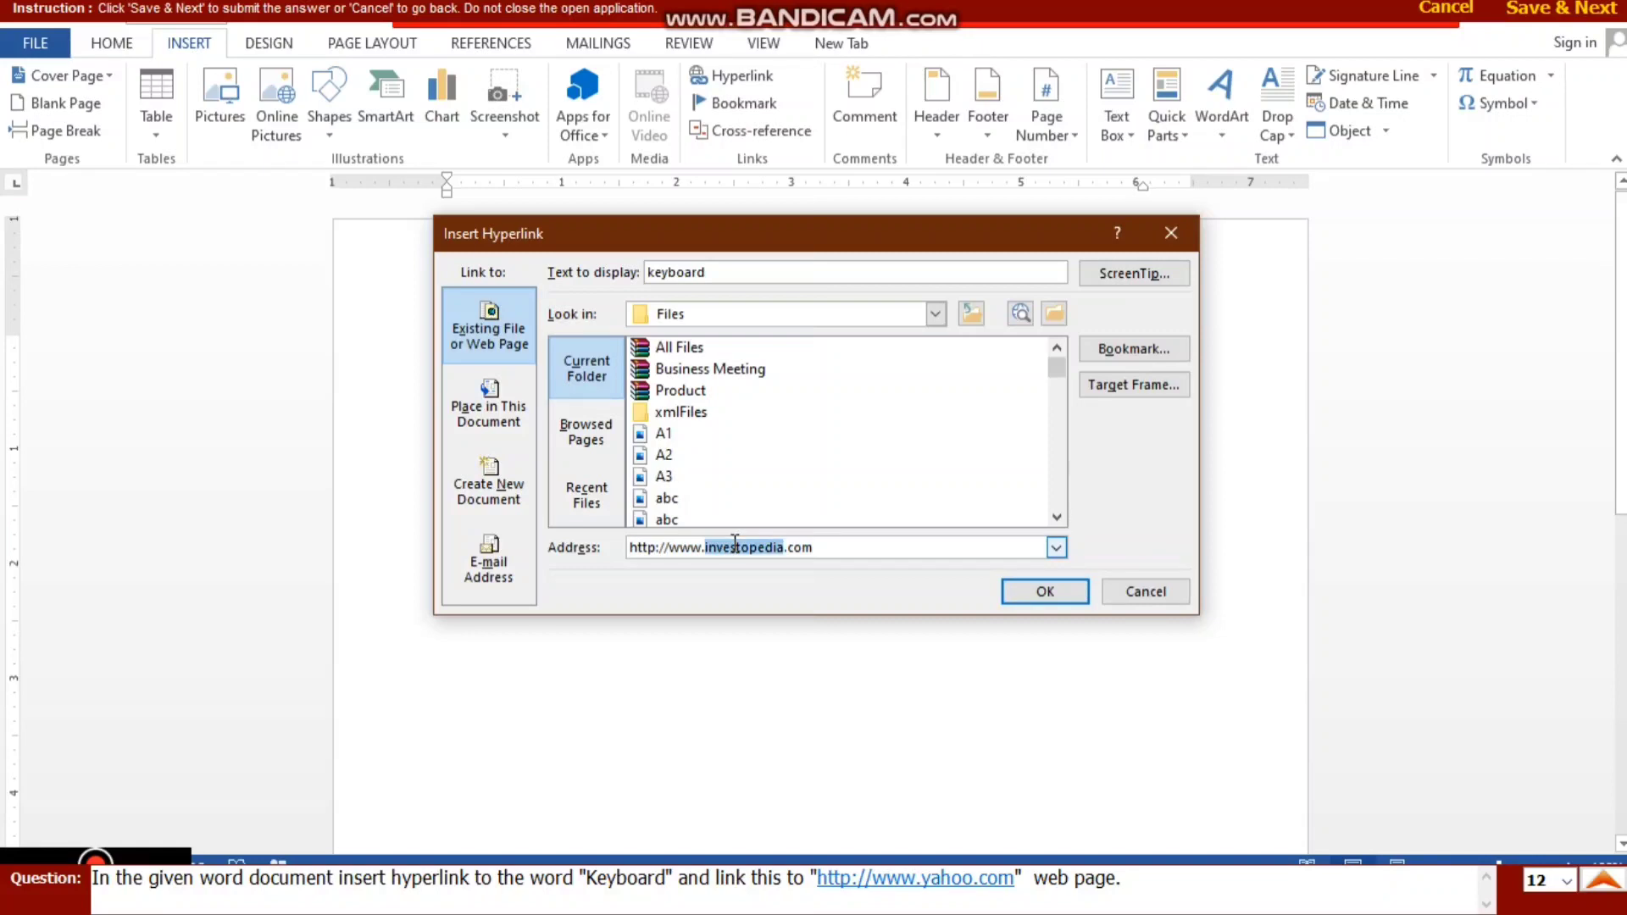
pyautogui.write('yahoo')
pyautogui.click(801, 547)
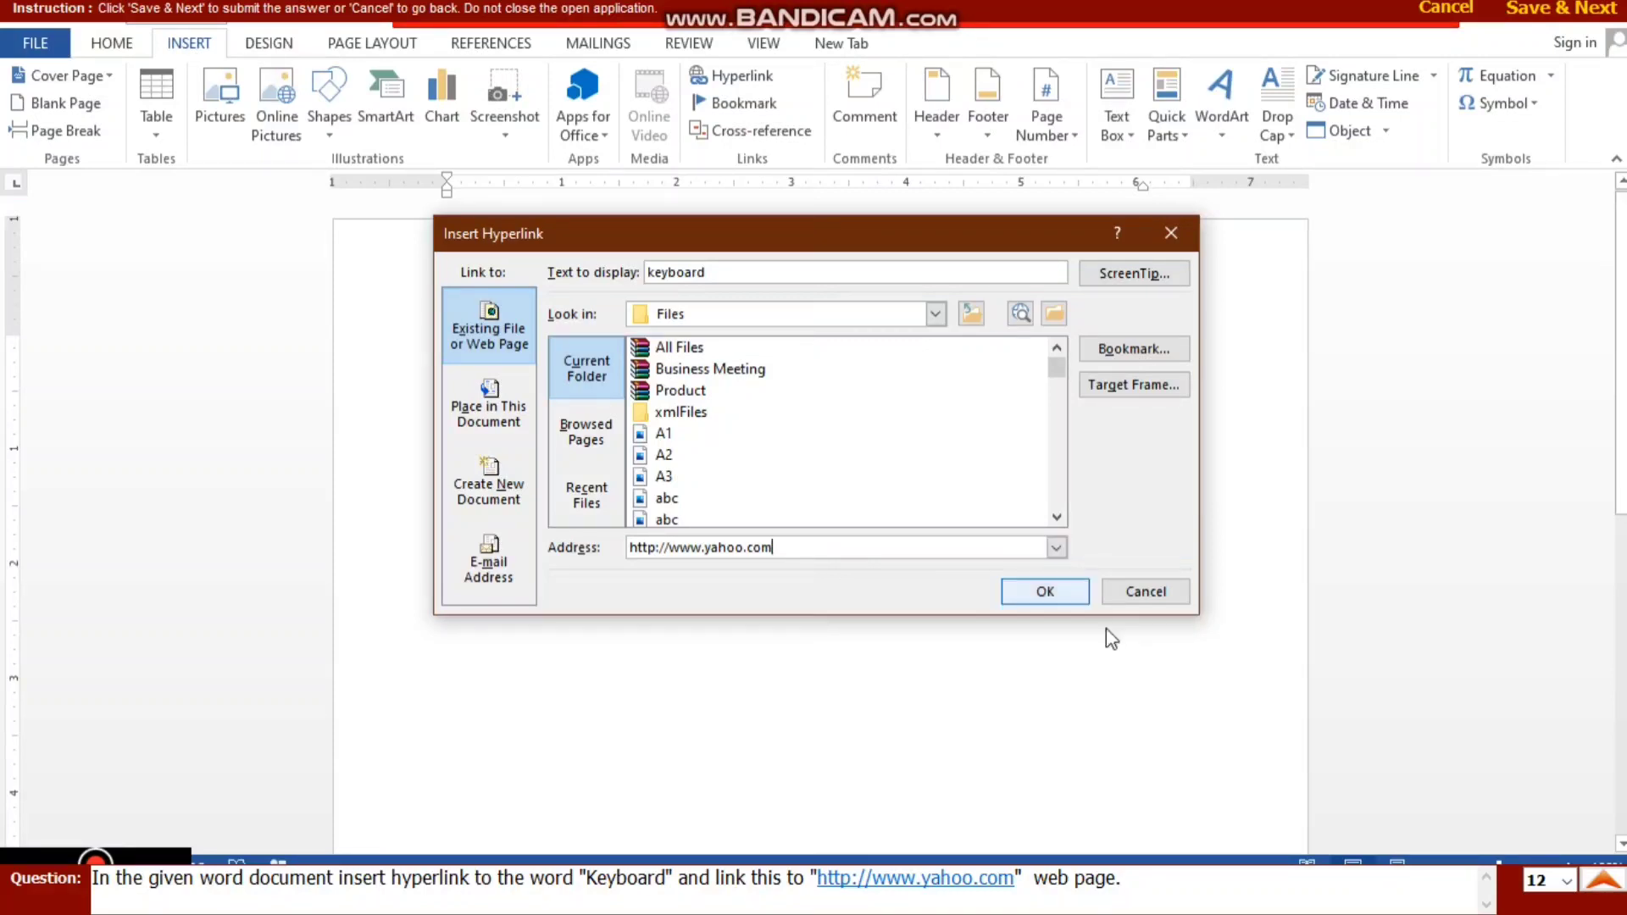
pyautogui.click(1043, 592)
pyautogui.click(1606, 10)
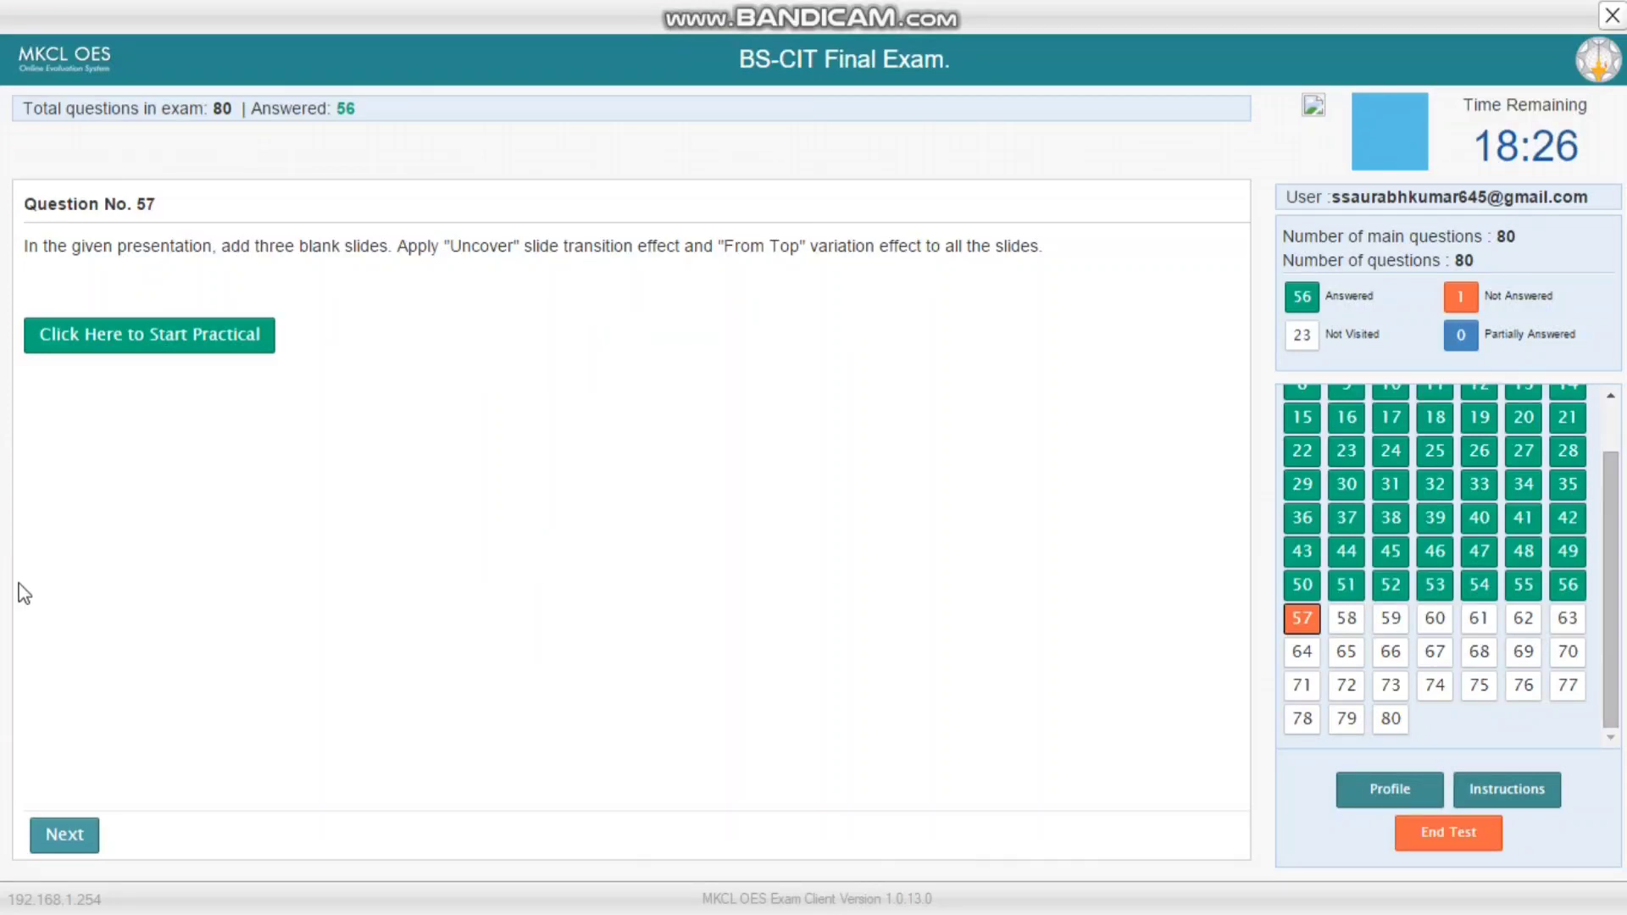
# Step: Start the question 57 practical and add three Blank-layout slides after the Art and Craft 2015 title slide
pyautogui.click(200, 337)
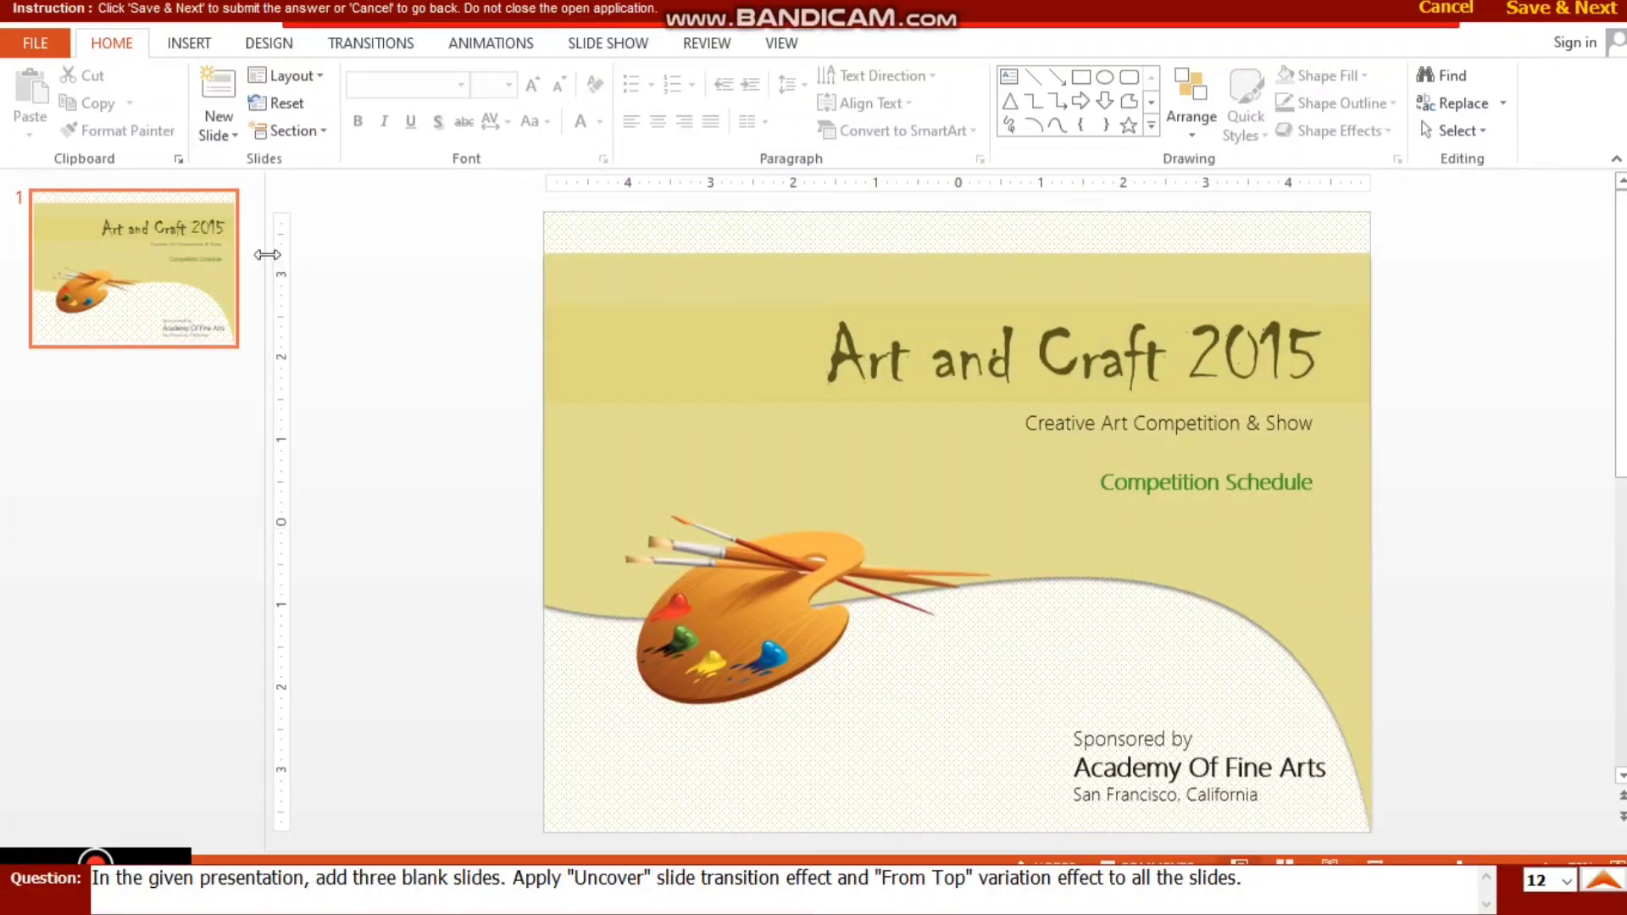
pyautogui.click(217, 136)
pyautogui.click(254, 504)
pyautogui.click(218, 128)
pyautogui.click(284, 530)
pyautogui.click(218, 127)
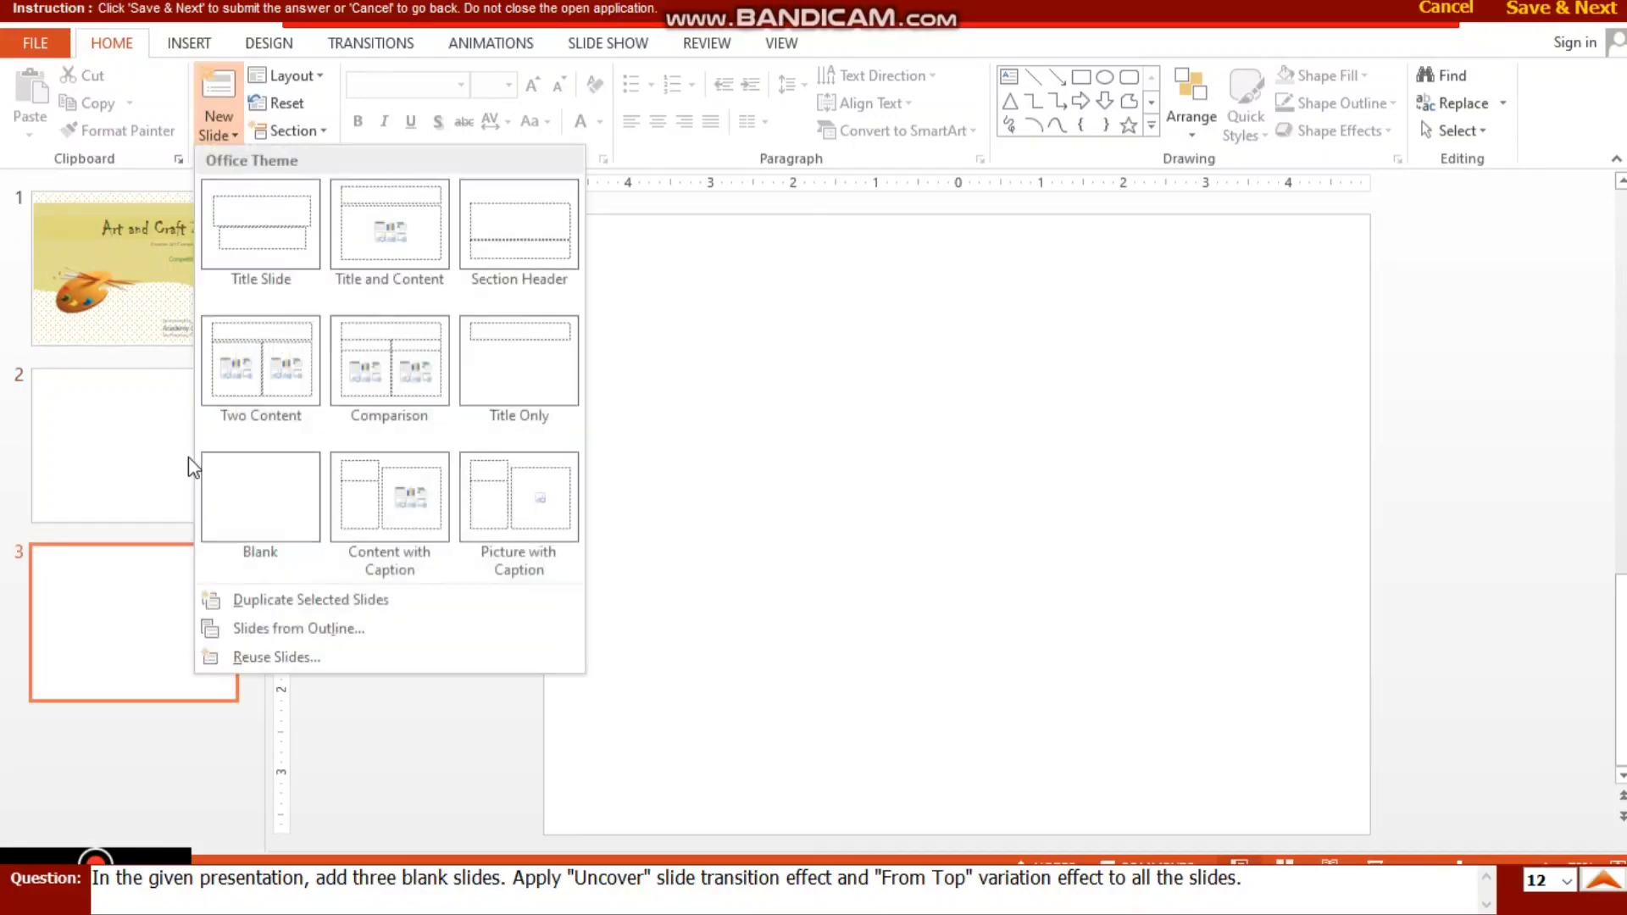
pyautogui.click(237, 485)
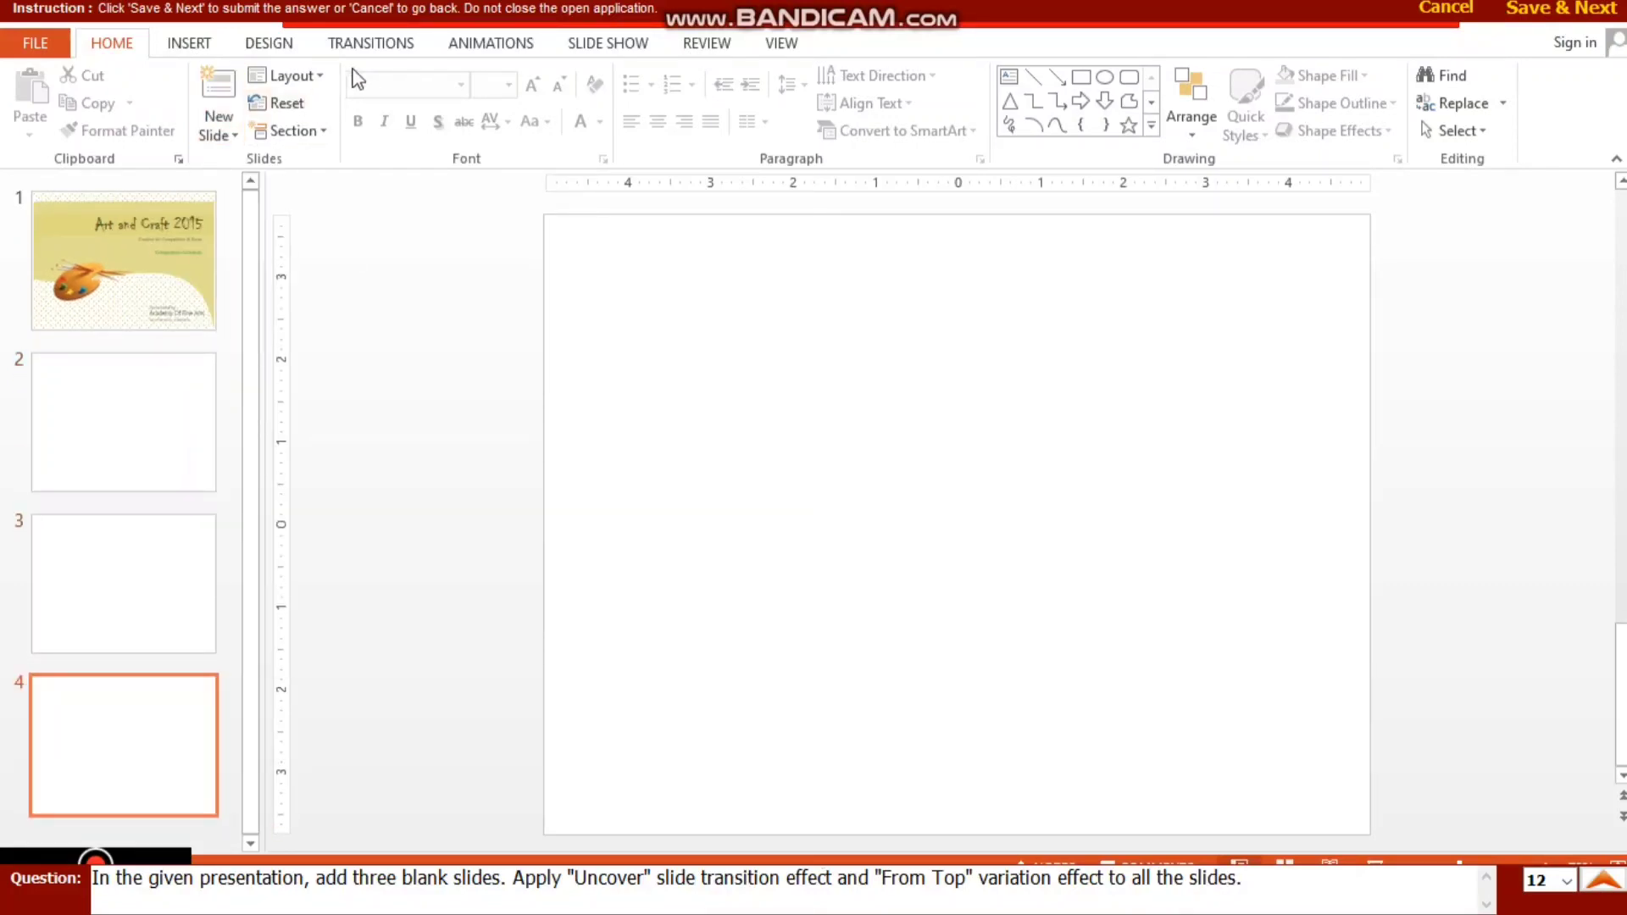
# Step: Apply the Uncover transition with the From Top effect option to all slides and submit the answer
pyautogui.click(367, 44)
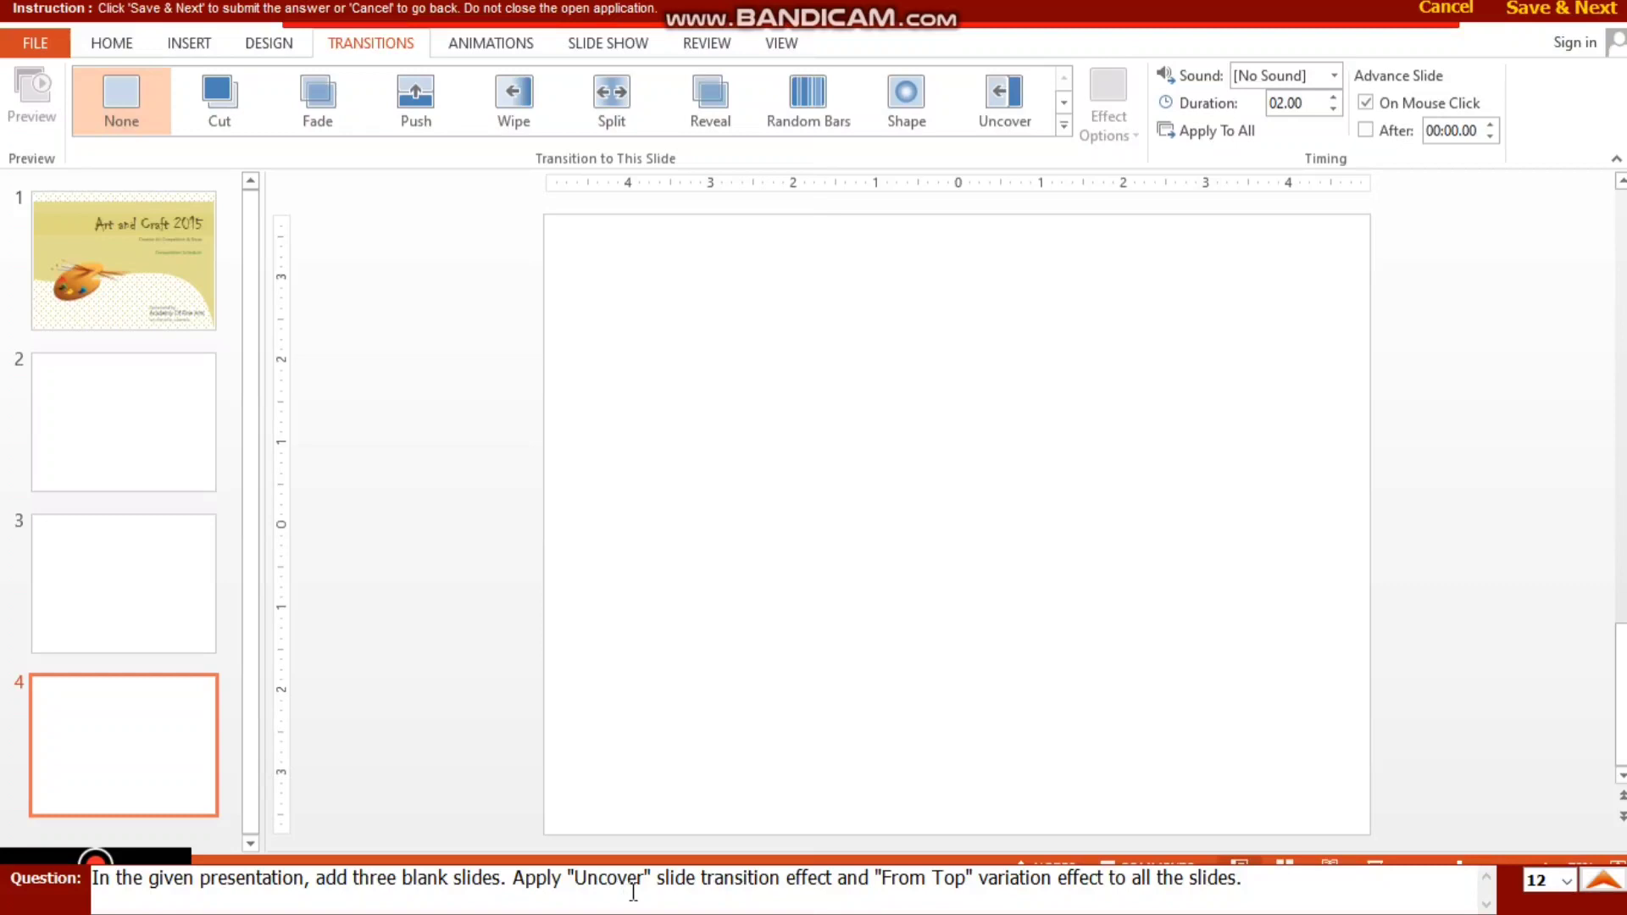
pyautogui.click(1064, 125)
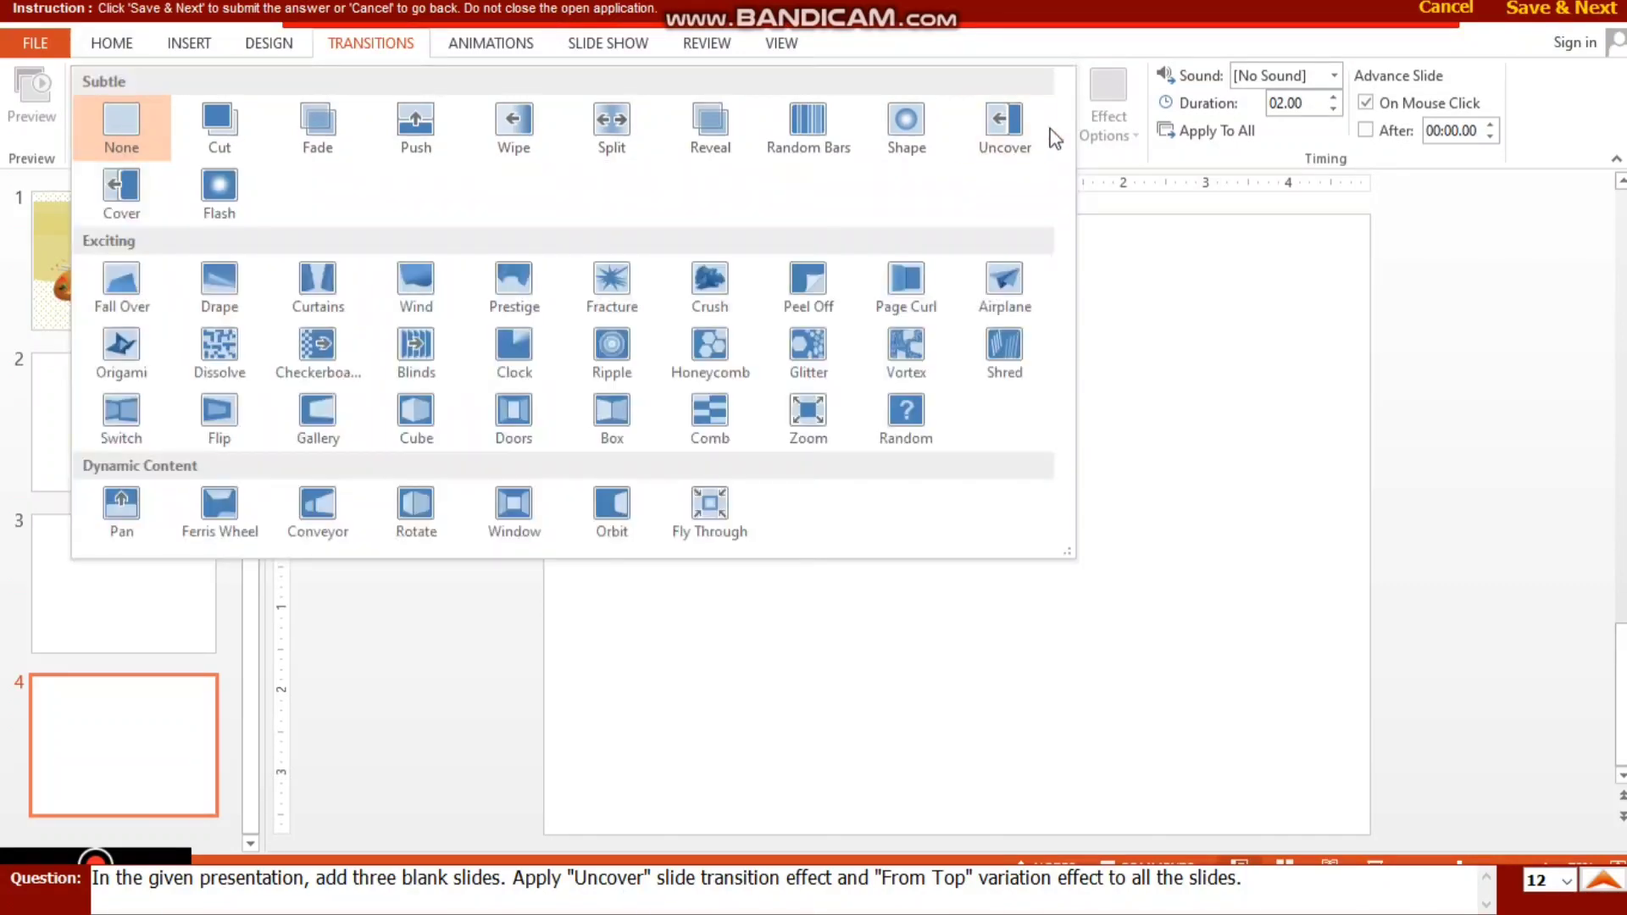
pyautogui.click(966, 114)
pyautogui.click(1107, 108)
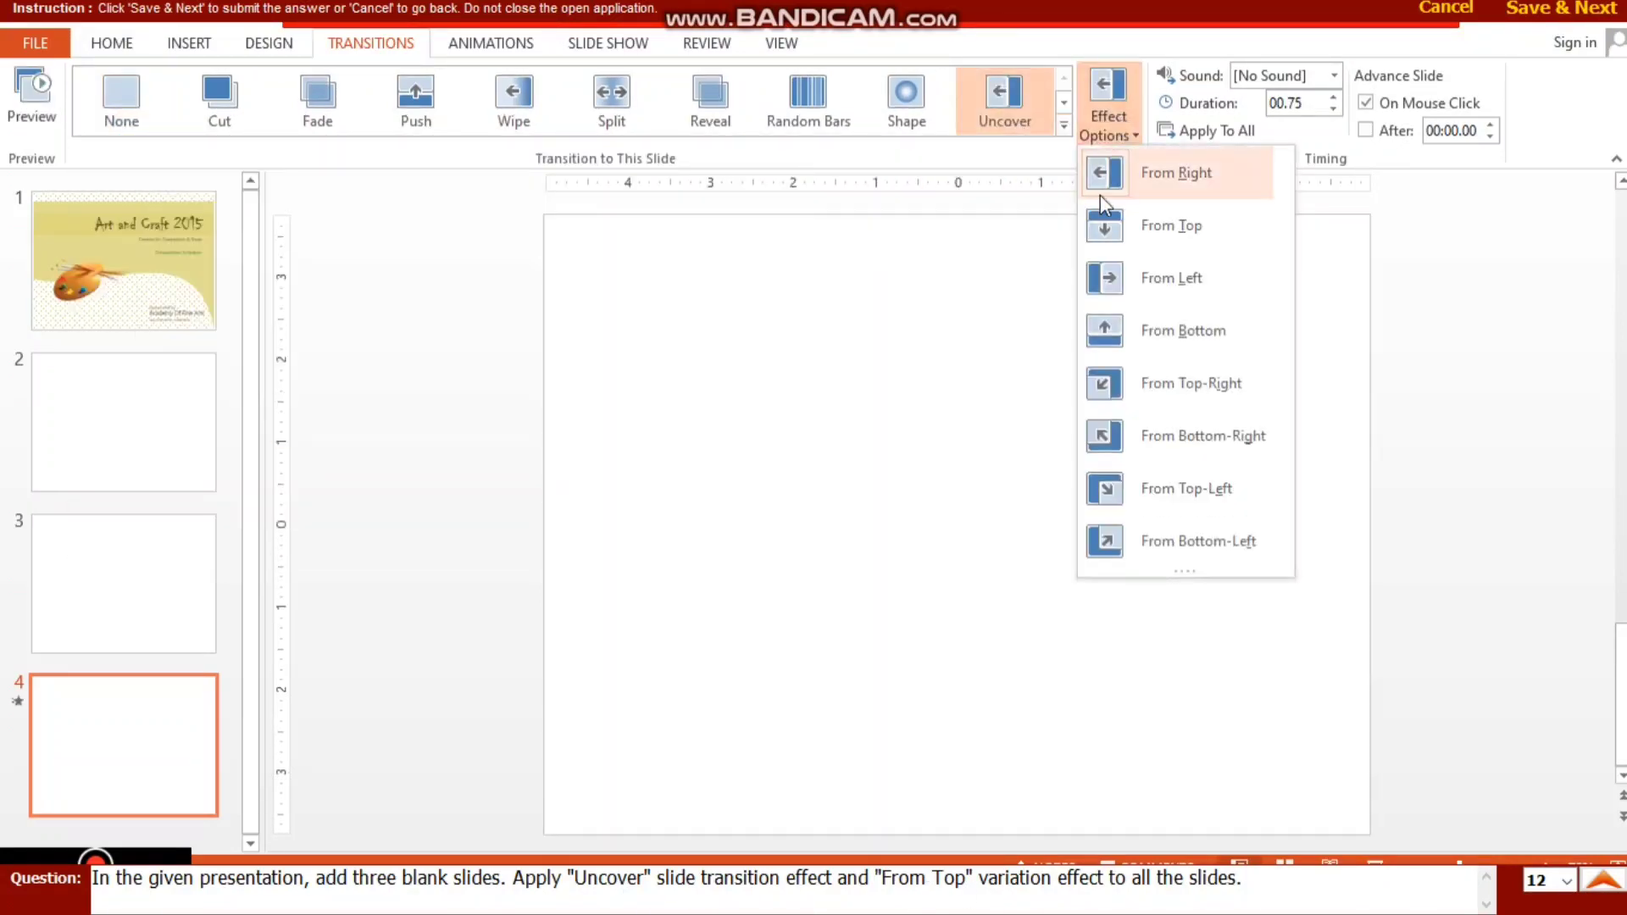
pyautogui.click(1119, 226)
pyautogui.click(1208, 131)
pyautogui.click(1572, 12)
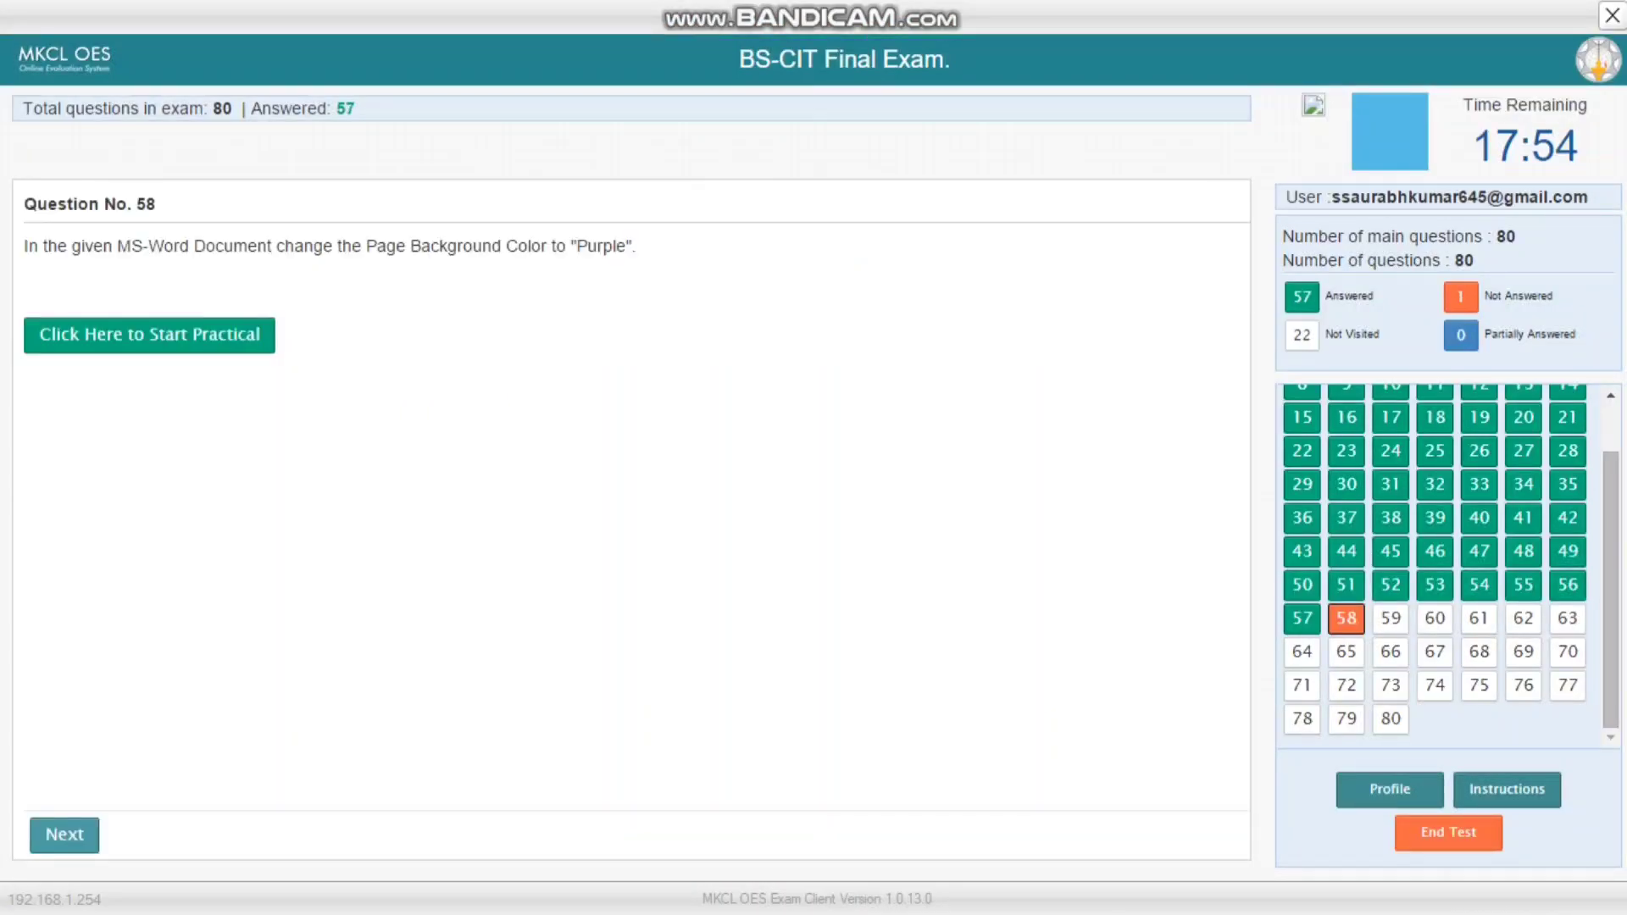
# Step: Start the question 58 practical, dismiss the activation notice and open the Word document for editing
pyautogui.click(241, 352)
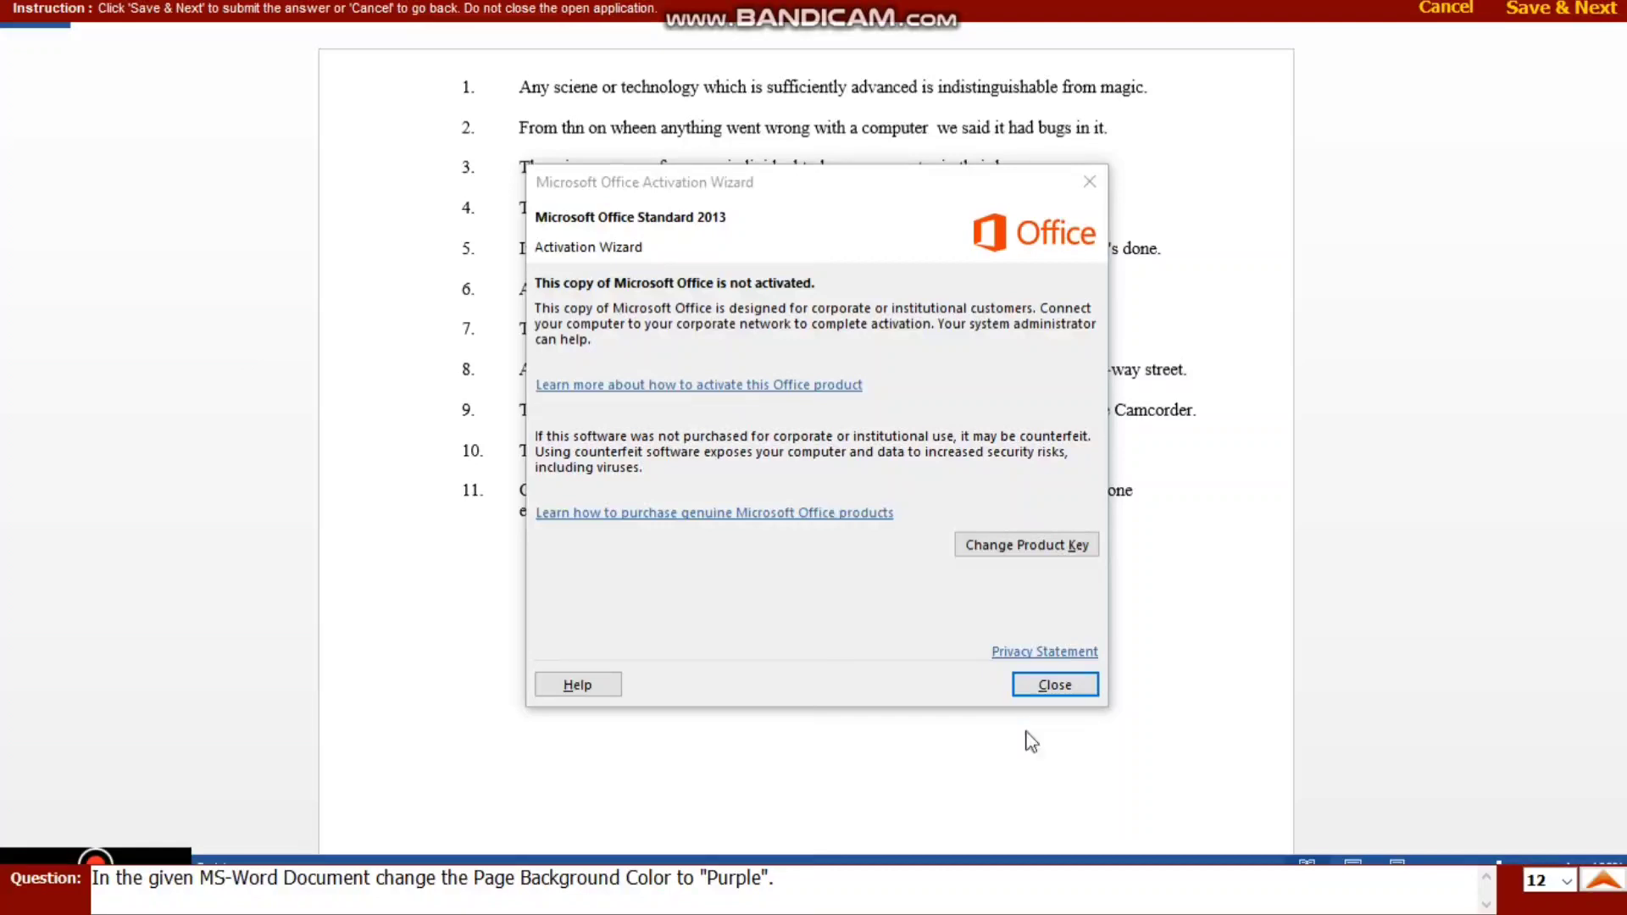
pyautogui.click(1051, 684)
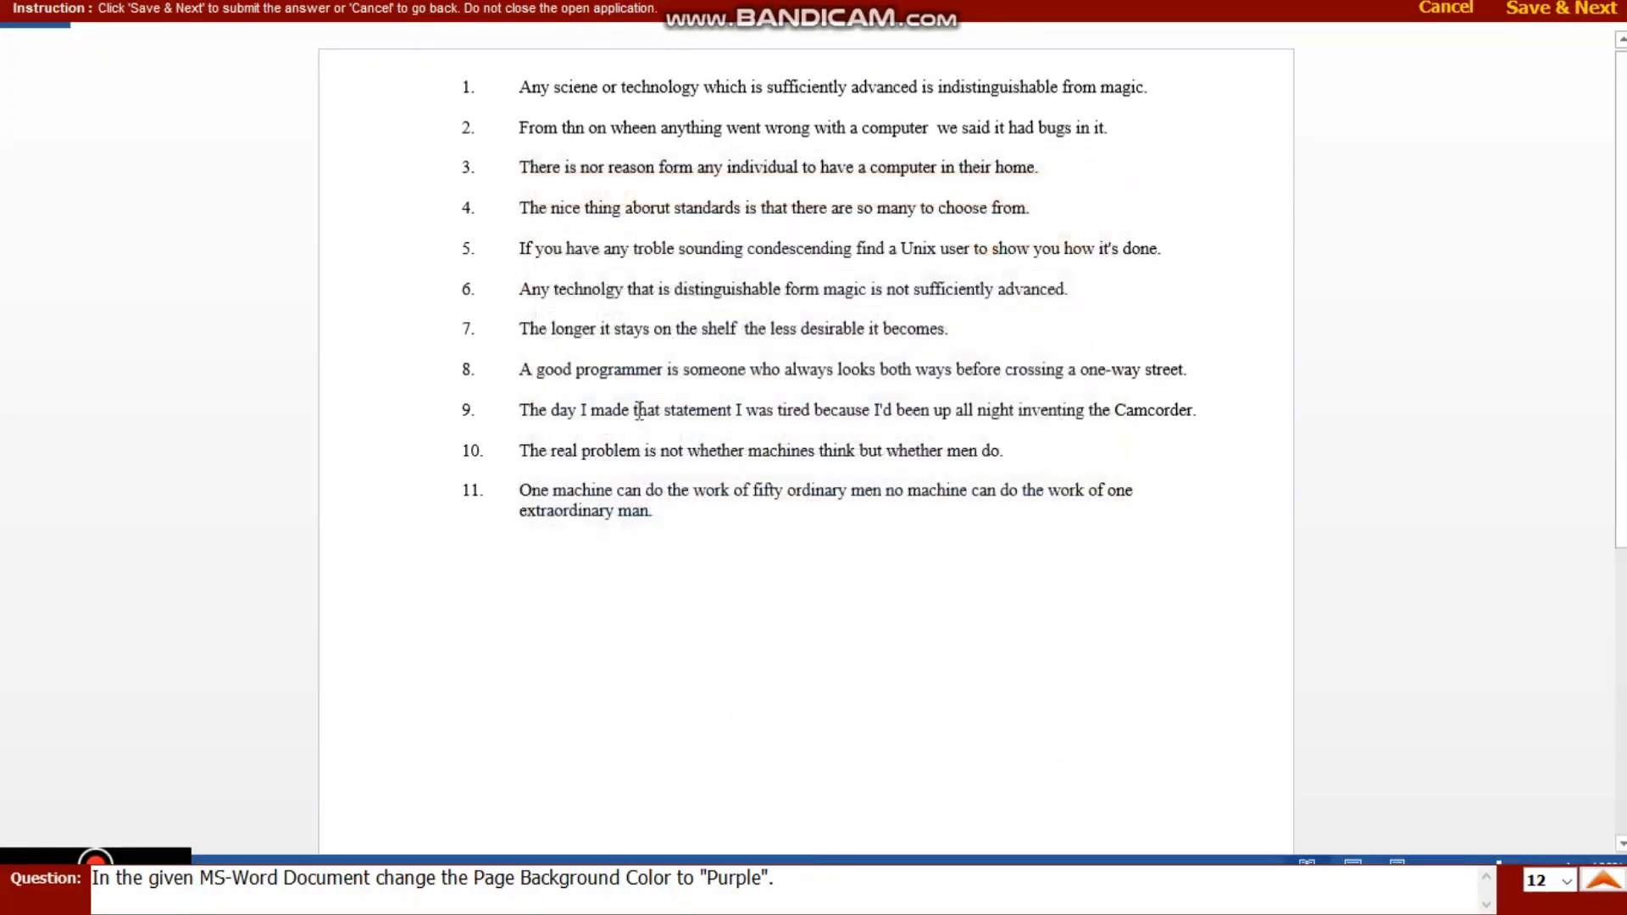
pyautogui.click(204, 35)
pyautogui.click(218, 51)
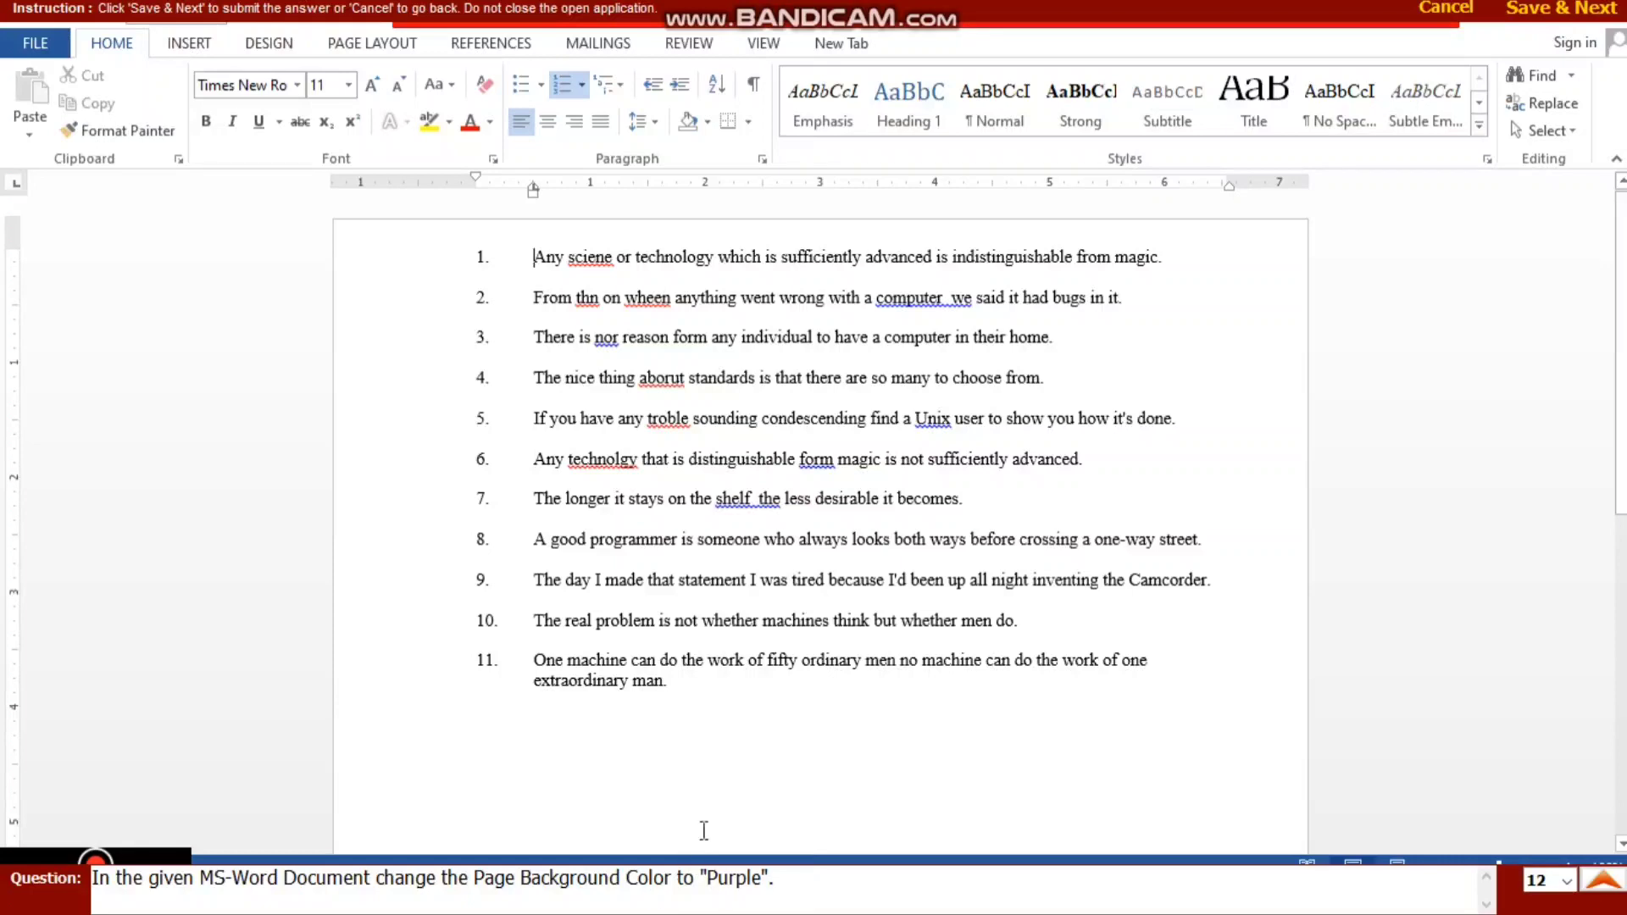
# Step: Set the document's page background color to the standard Purple and submit the answer
pyautogui.click(269, 43)
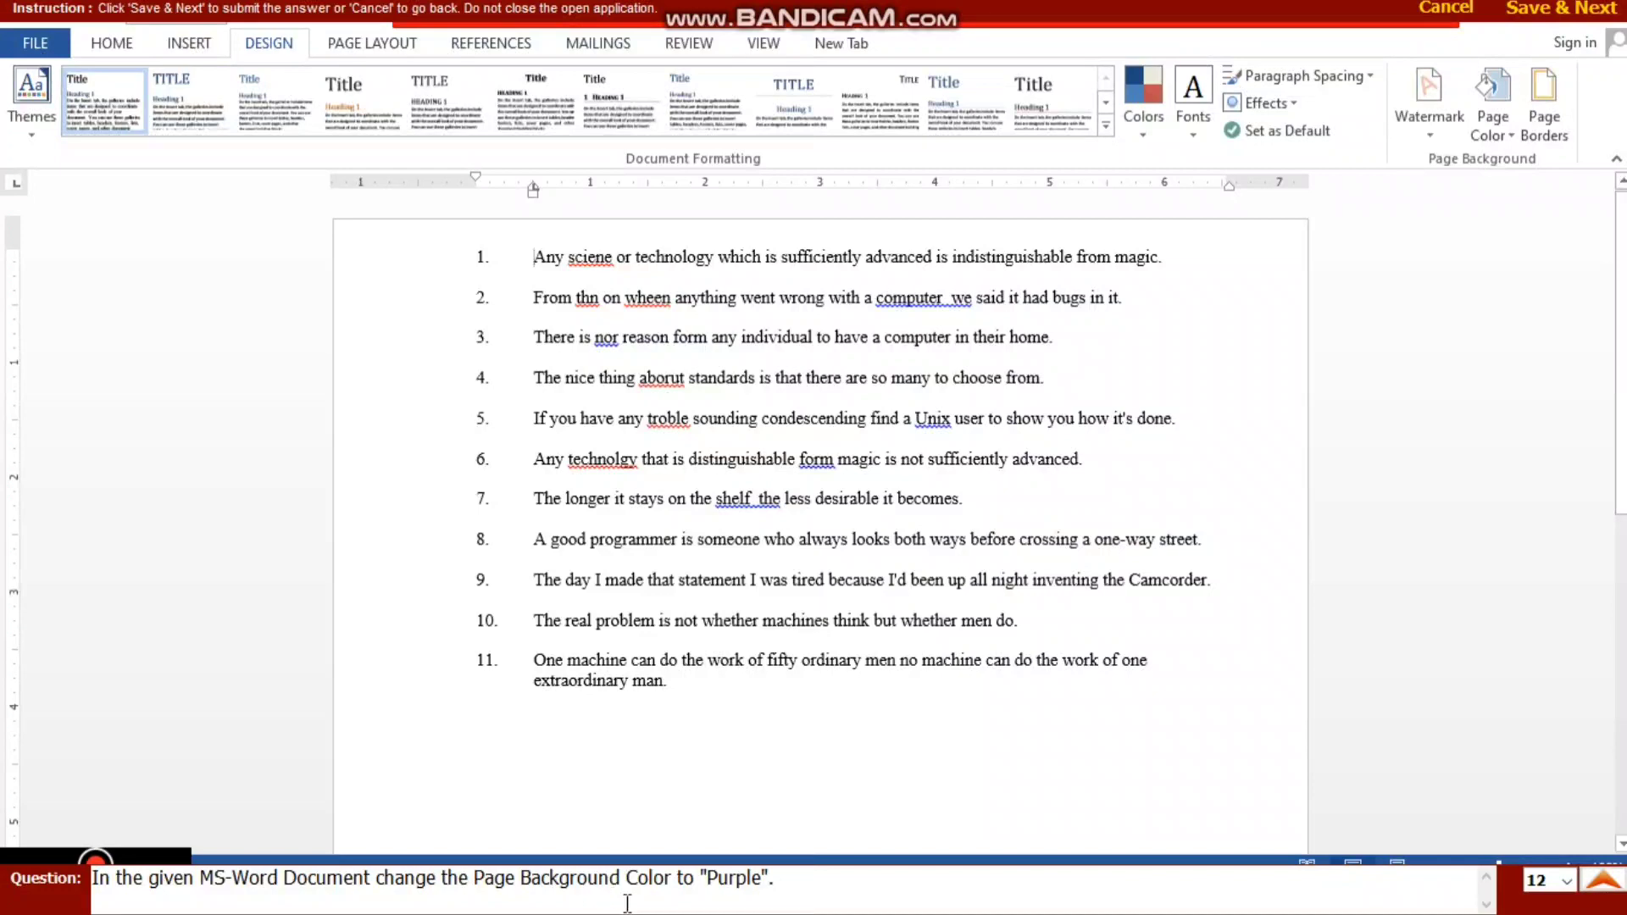
pyautogui.click(1492, 116)
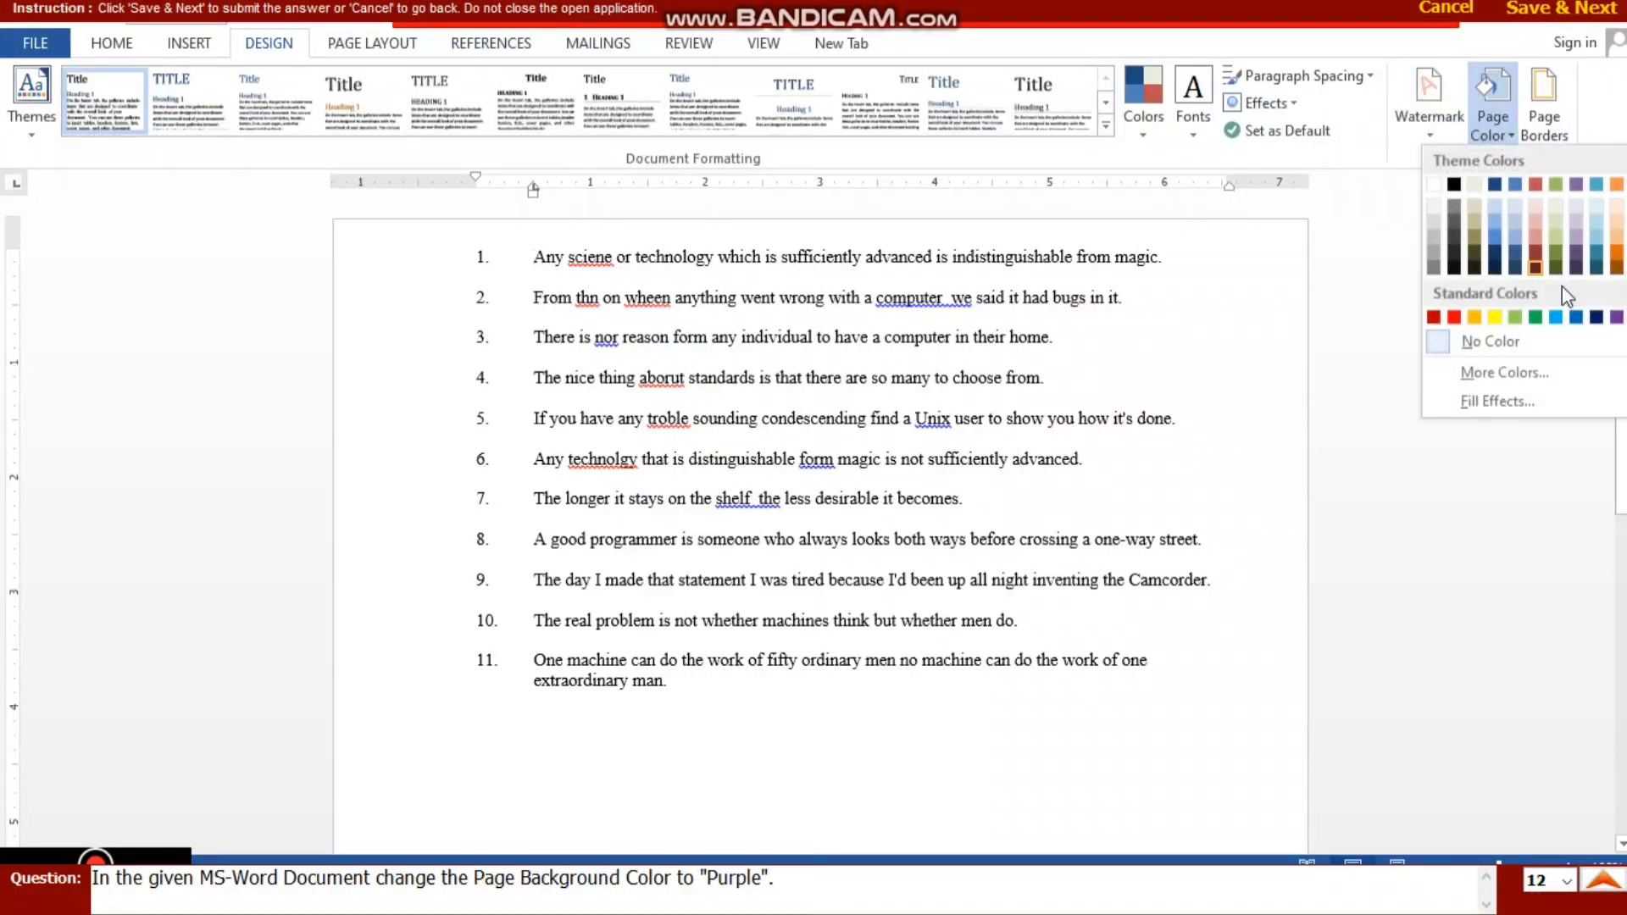
pyautogui.click(1617, 318)
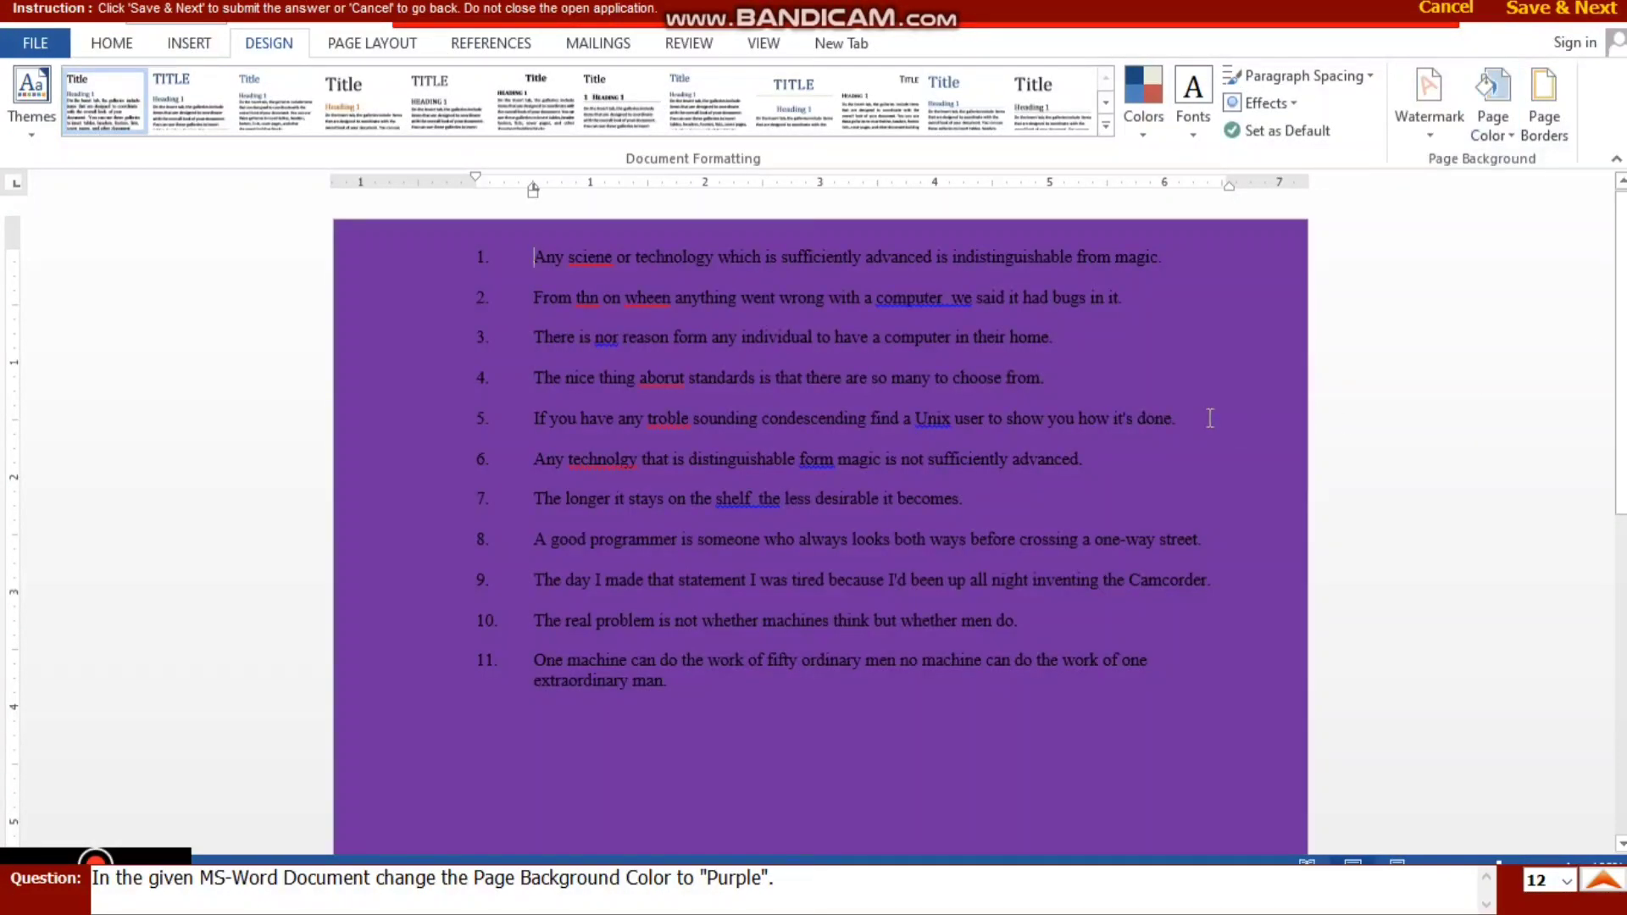
pyautogui.click(1588, 12)
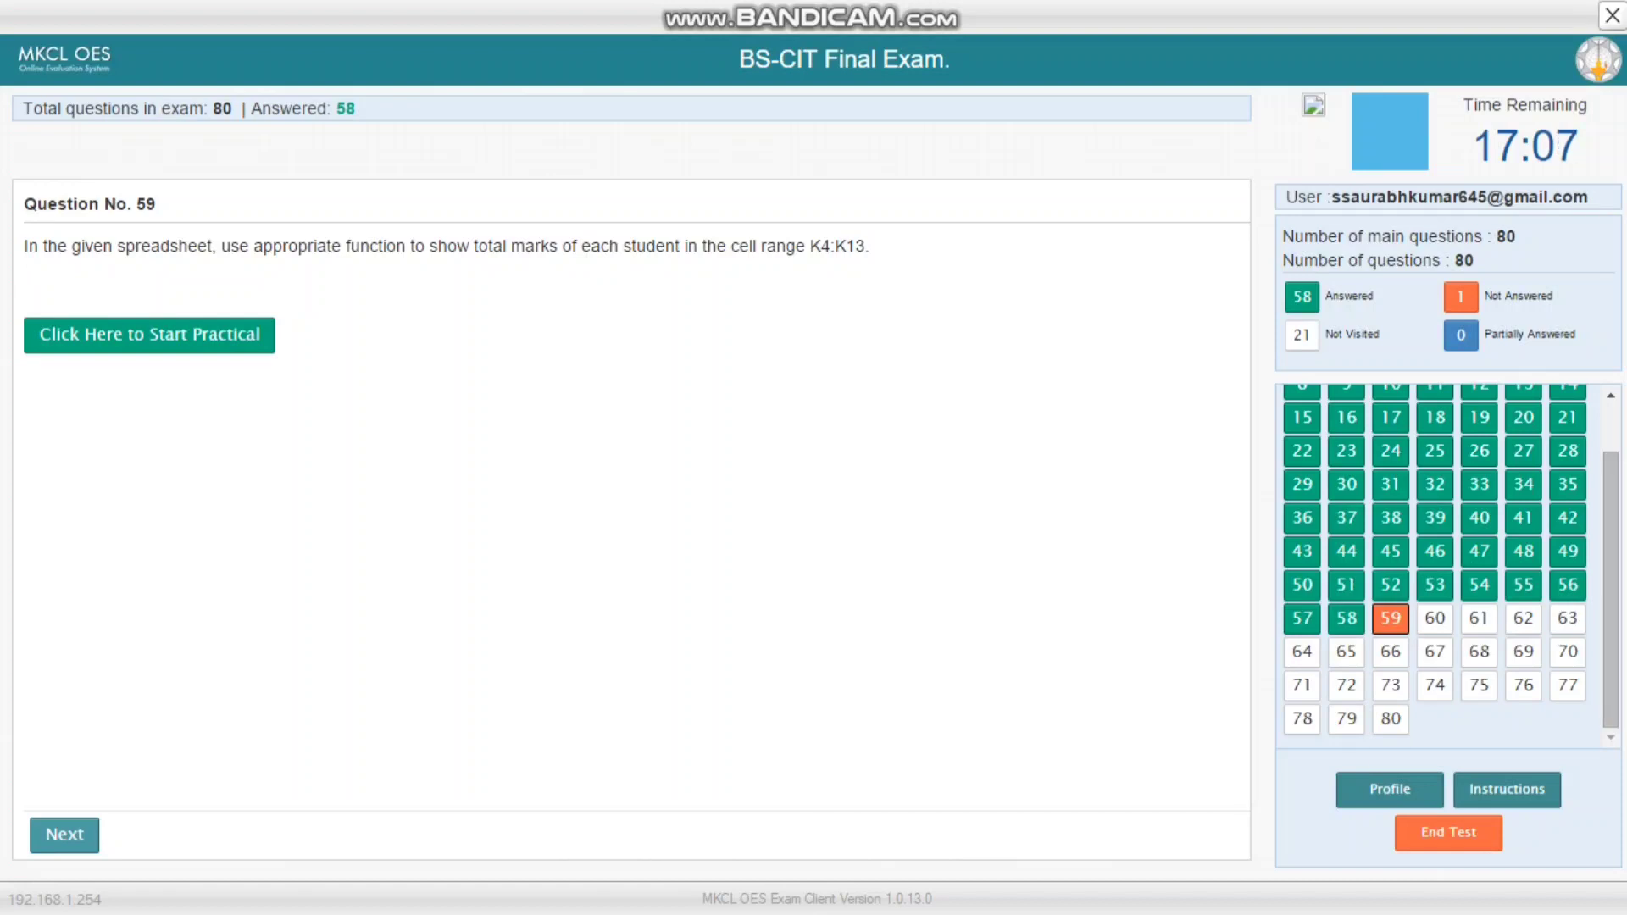
# Step: Start the question 59 practical and enter =SUM(E4:J4) in cell K4 of the Grade Card sheet
pyautogui.click(222, 333)
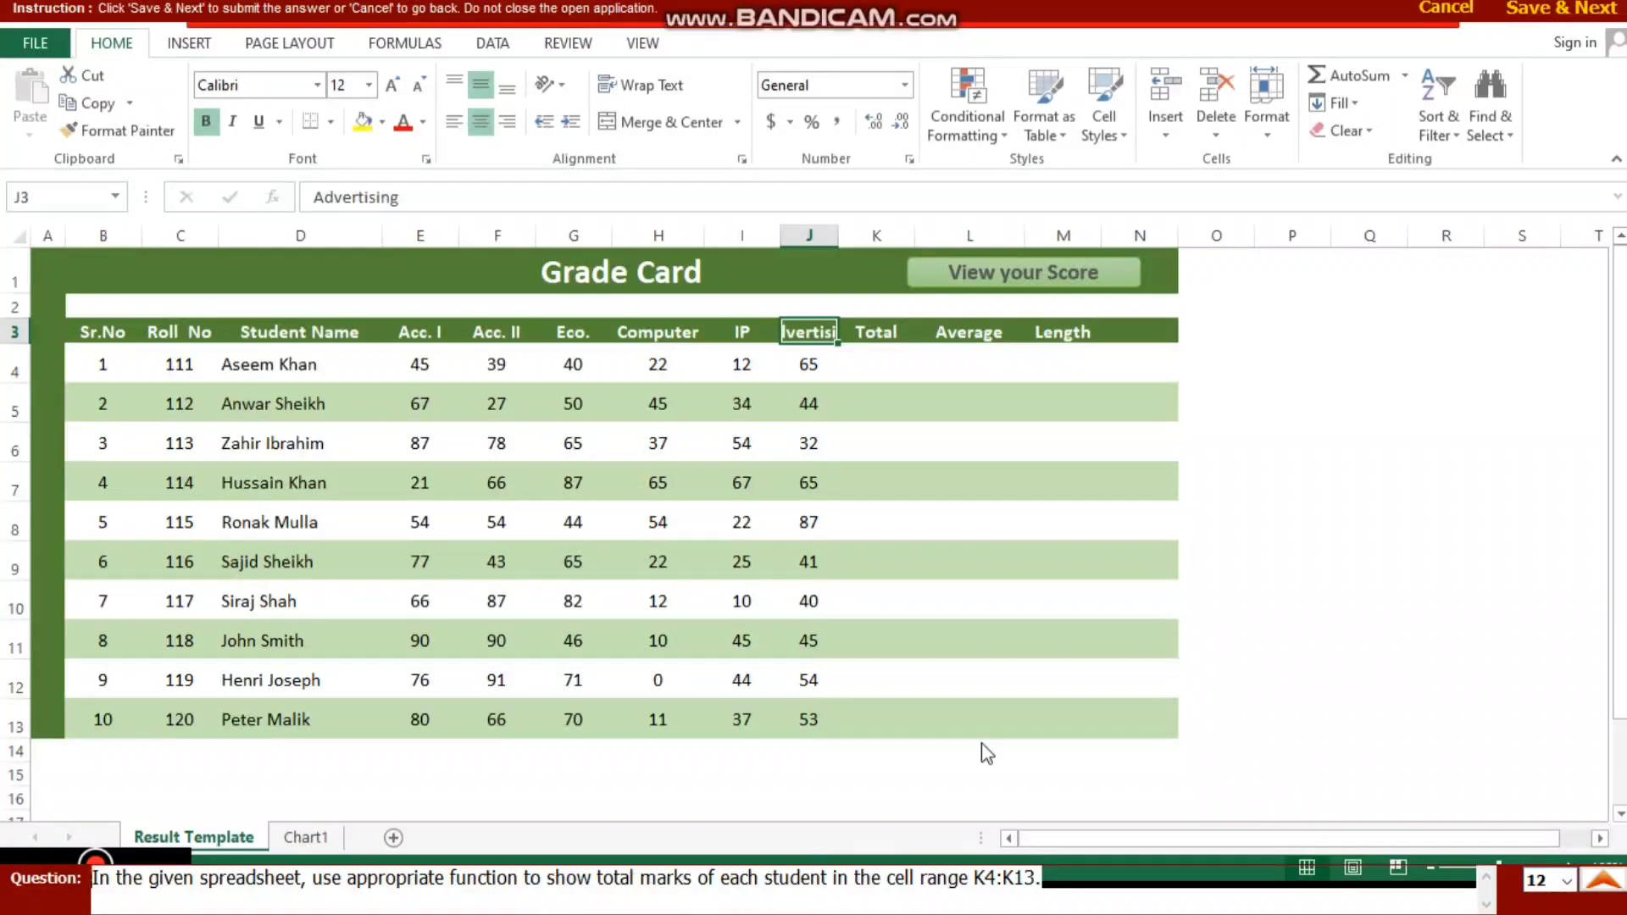
pyautogui.click(1062, 677)
pyautogui.click(887, 365)
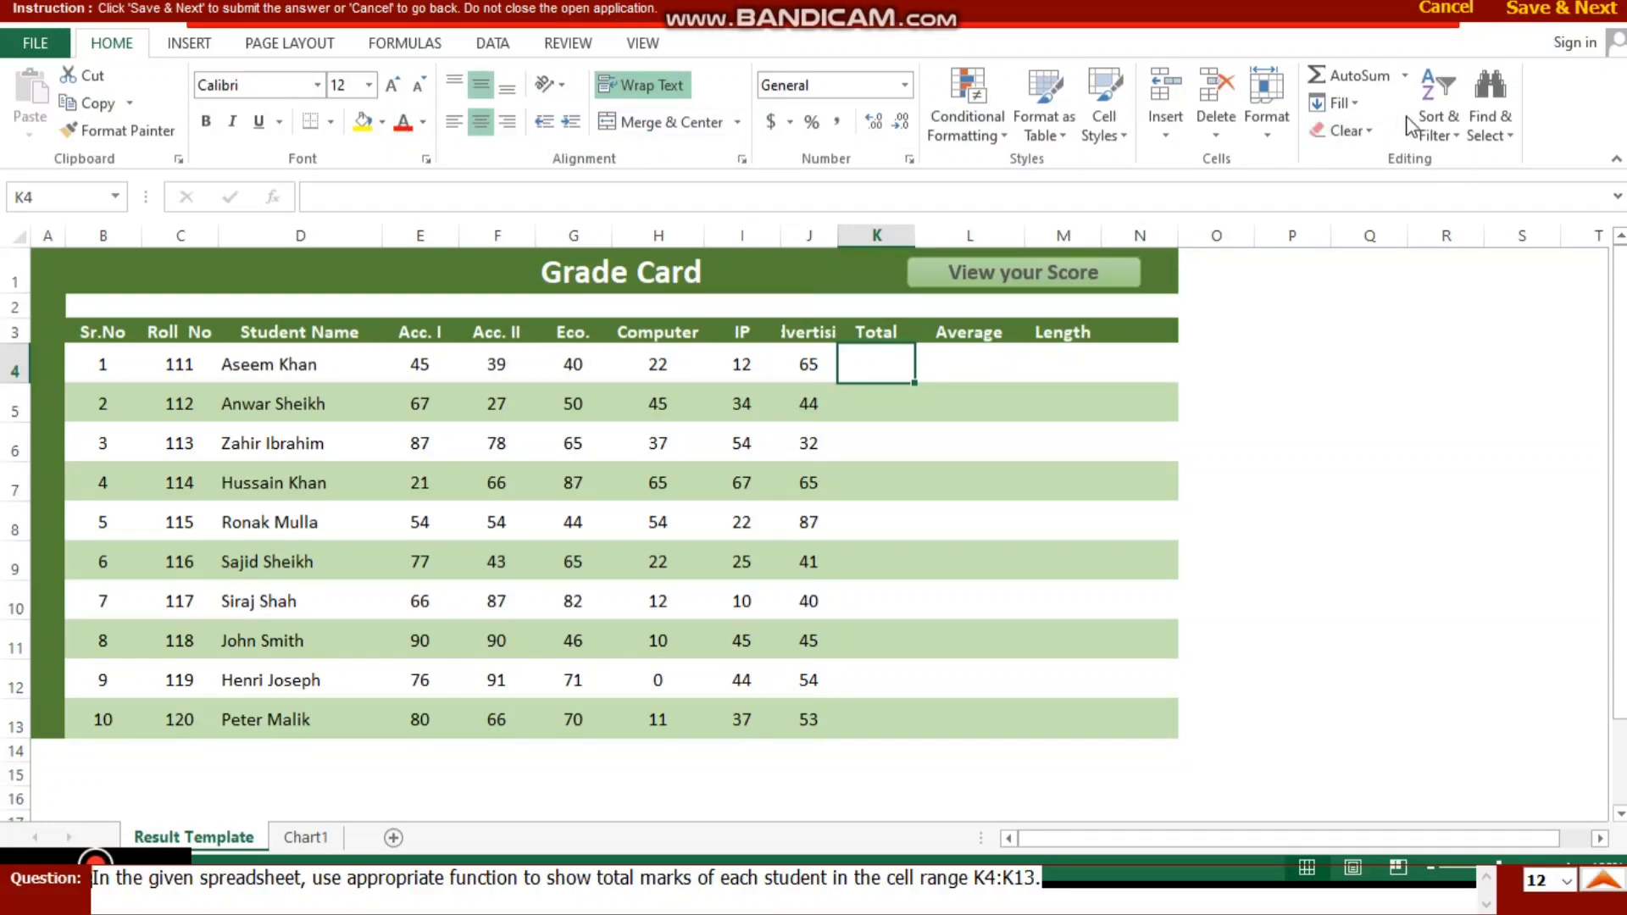
pyautogui.click(1405, 76)
pyautogui.click(1384, 108)
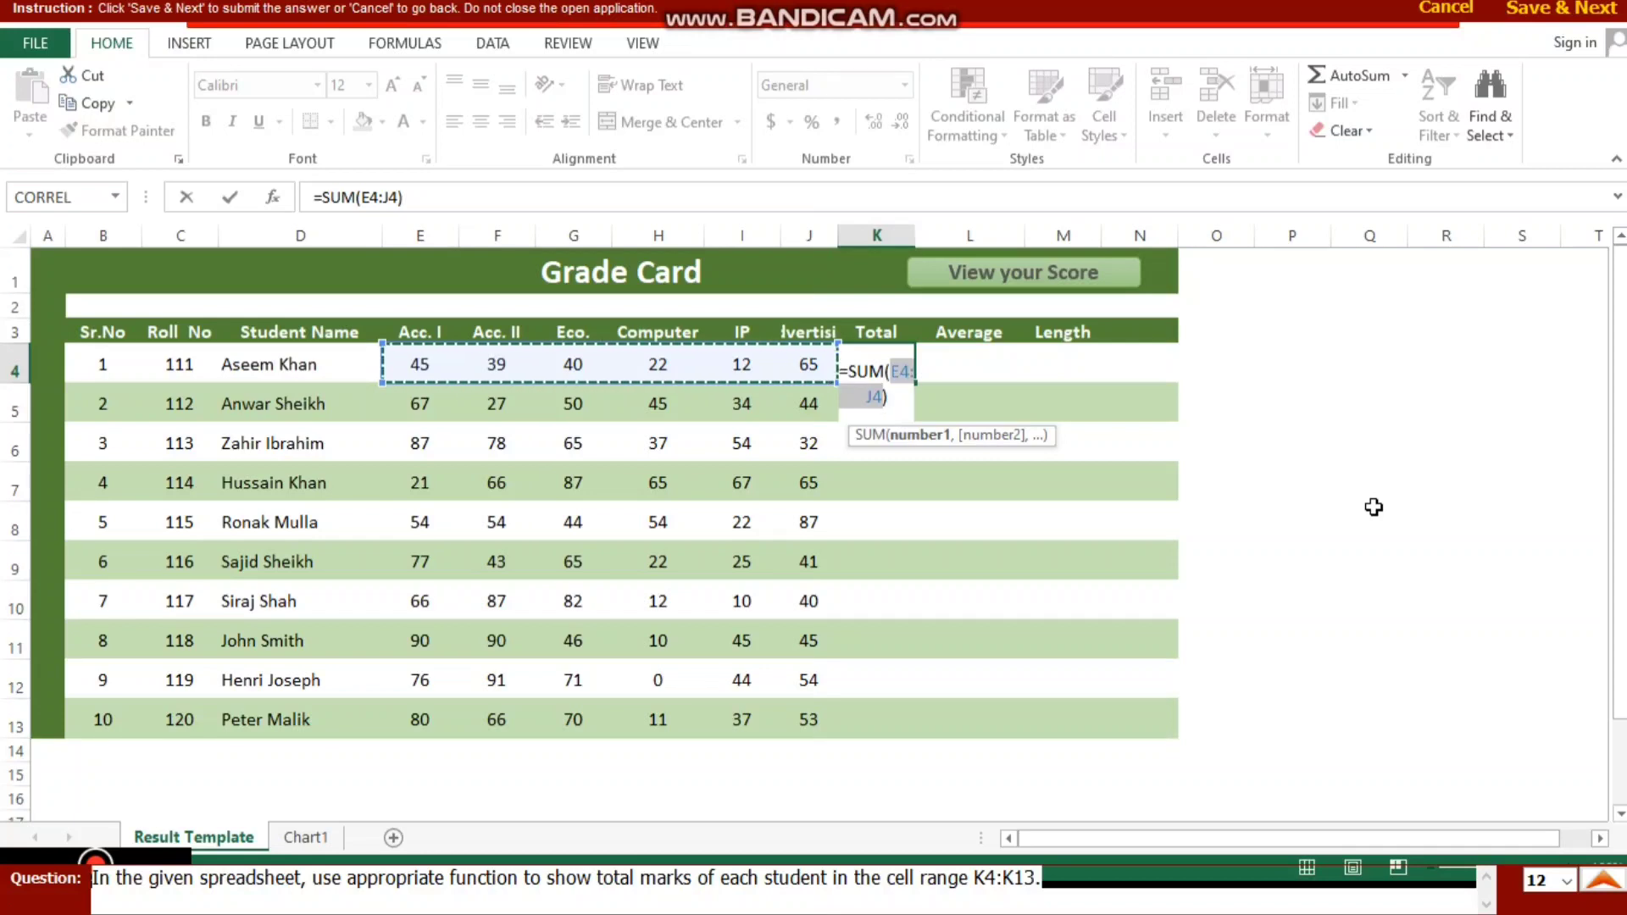
pyautogui.press('Return')
# Step: Fill the total formula from K4 down to K13 and submit the answer
pyautogui.click(881, 373)
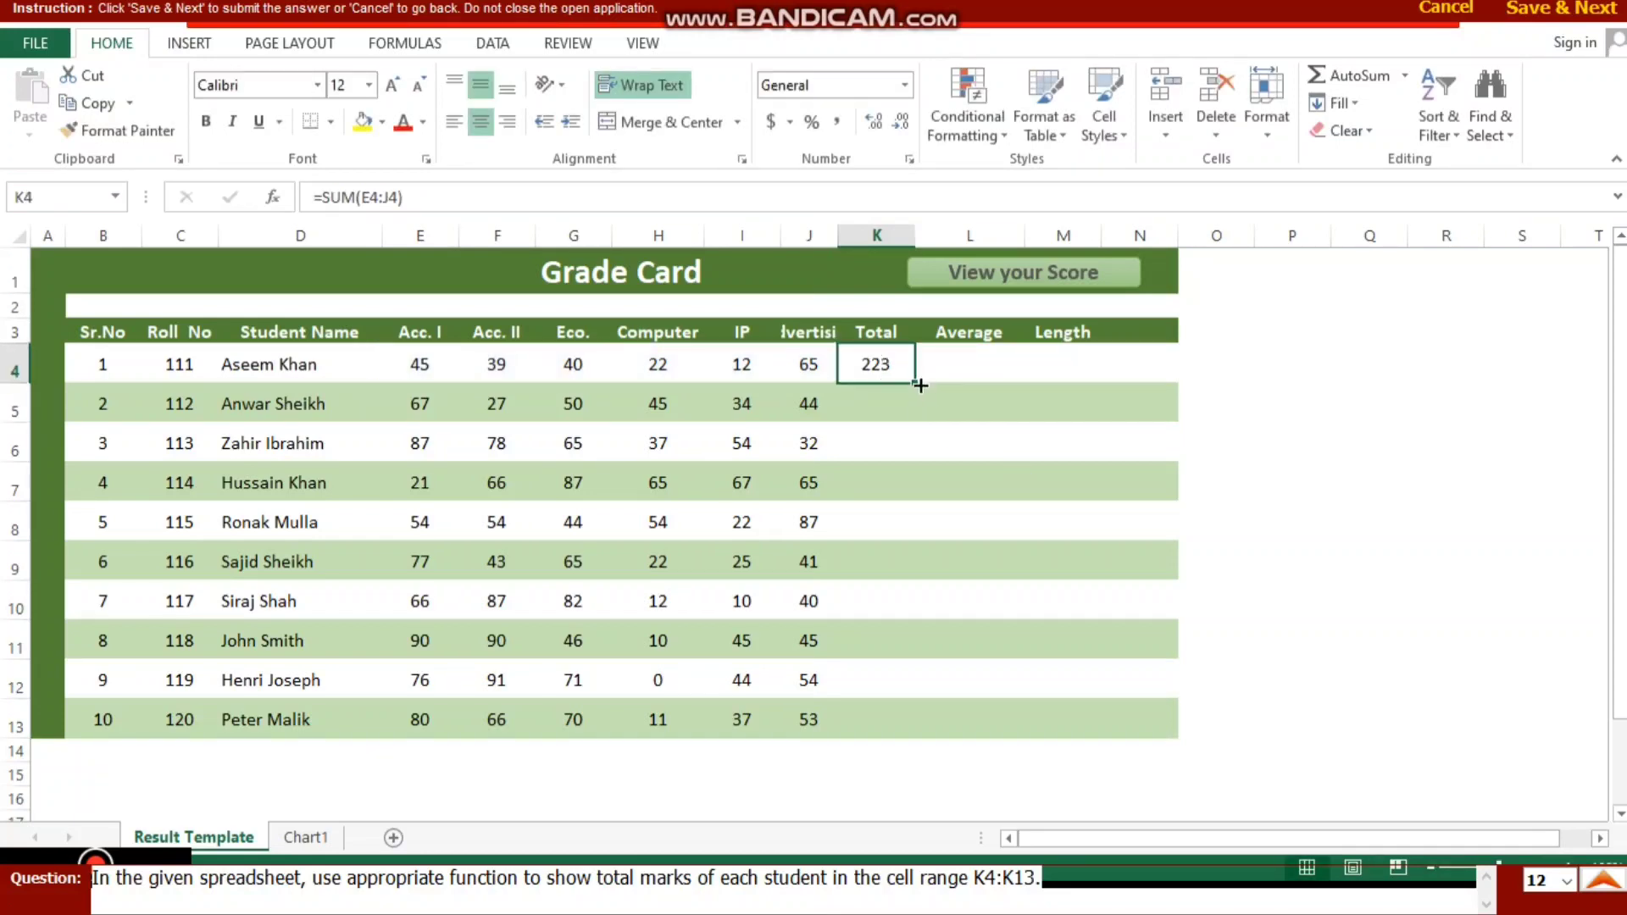
pyautogui.moveTo(920, 386); pyautogui.dragTo(897, 688)
pyautogui.click(1017, 559)
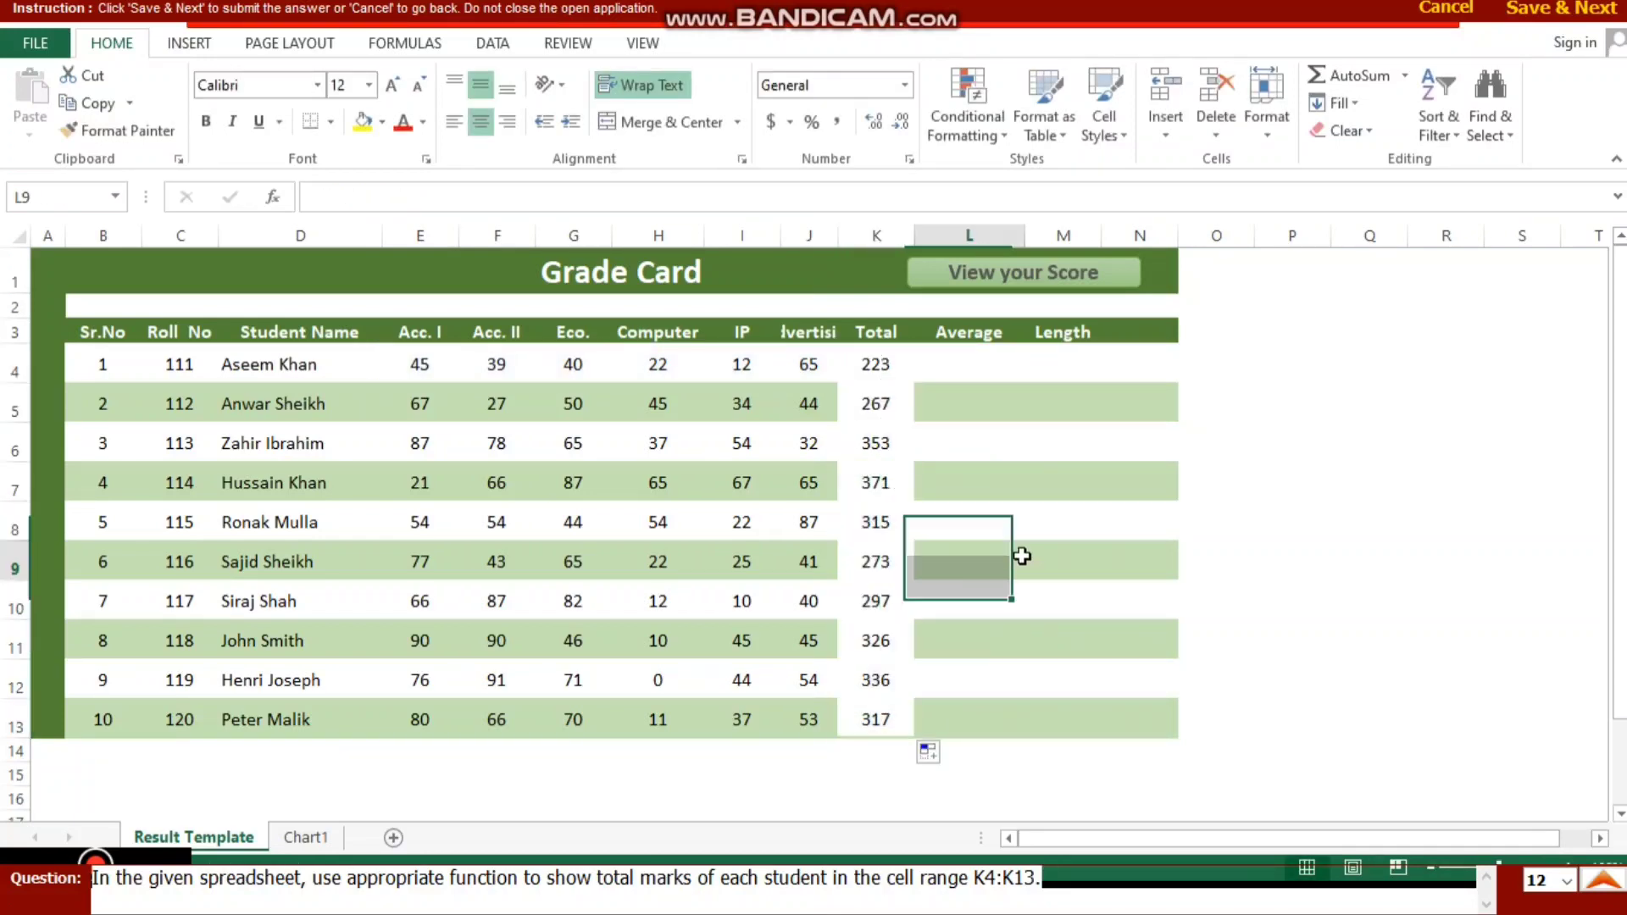
pyautogui.click(1567, 11)
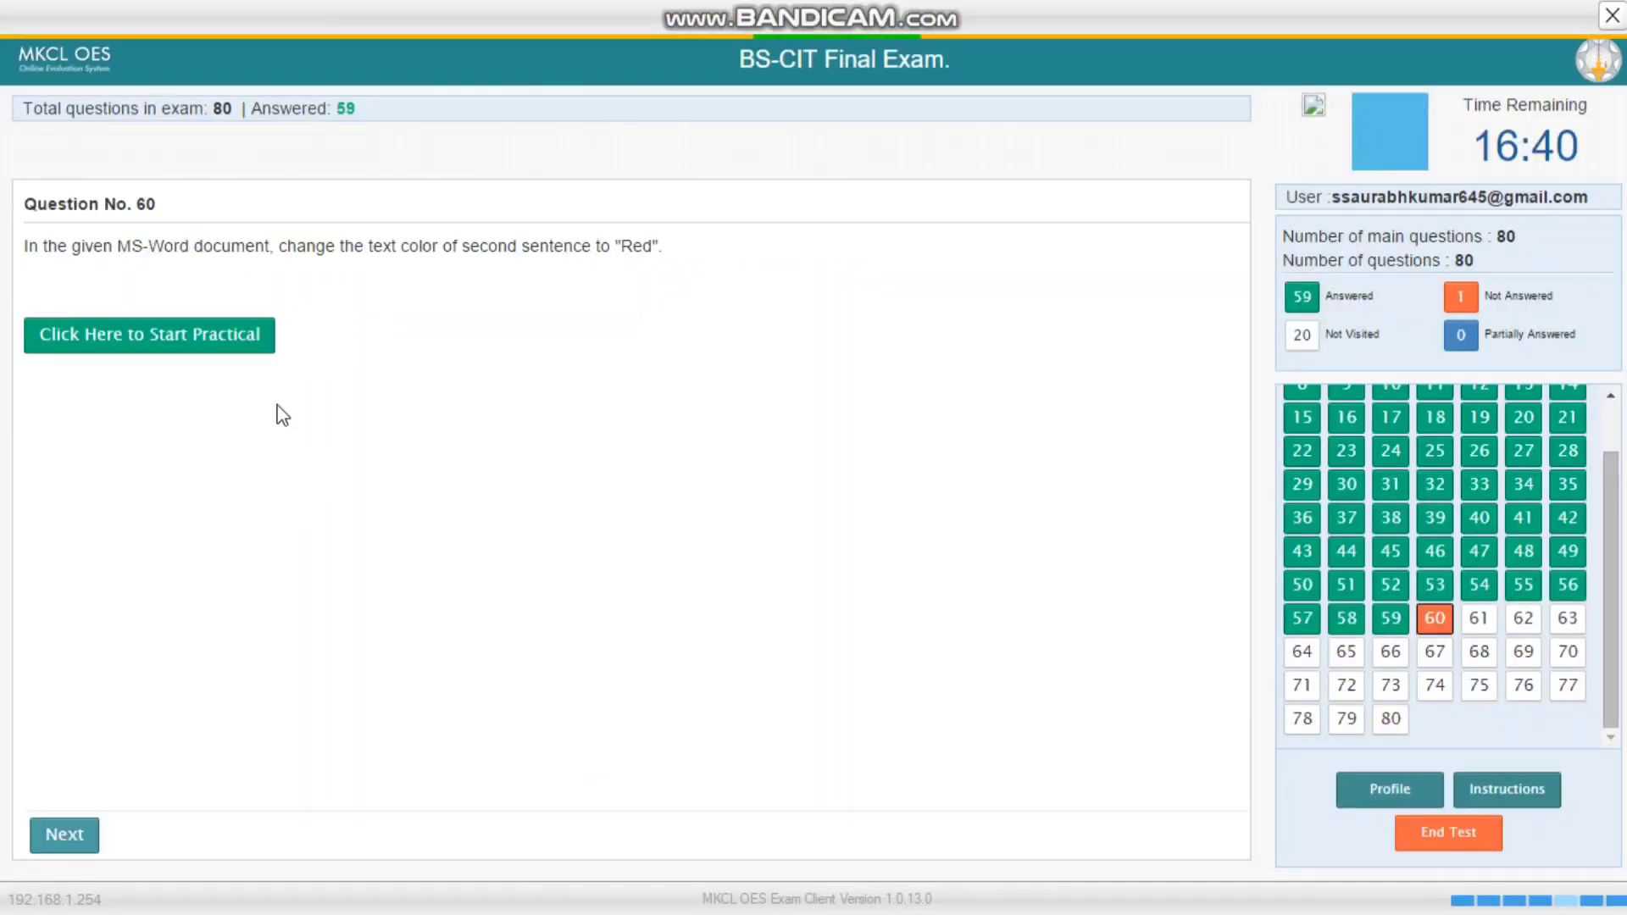
# Step: Start the question 60 practical, dismiss the activation notice and open the Word document for editing
pyautogui.click(225, 348)
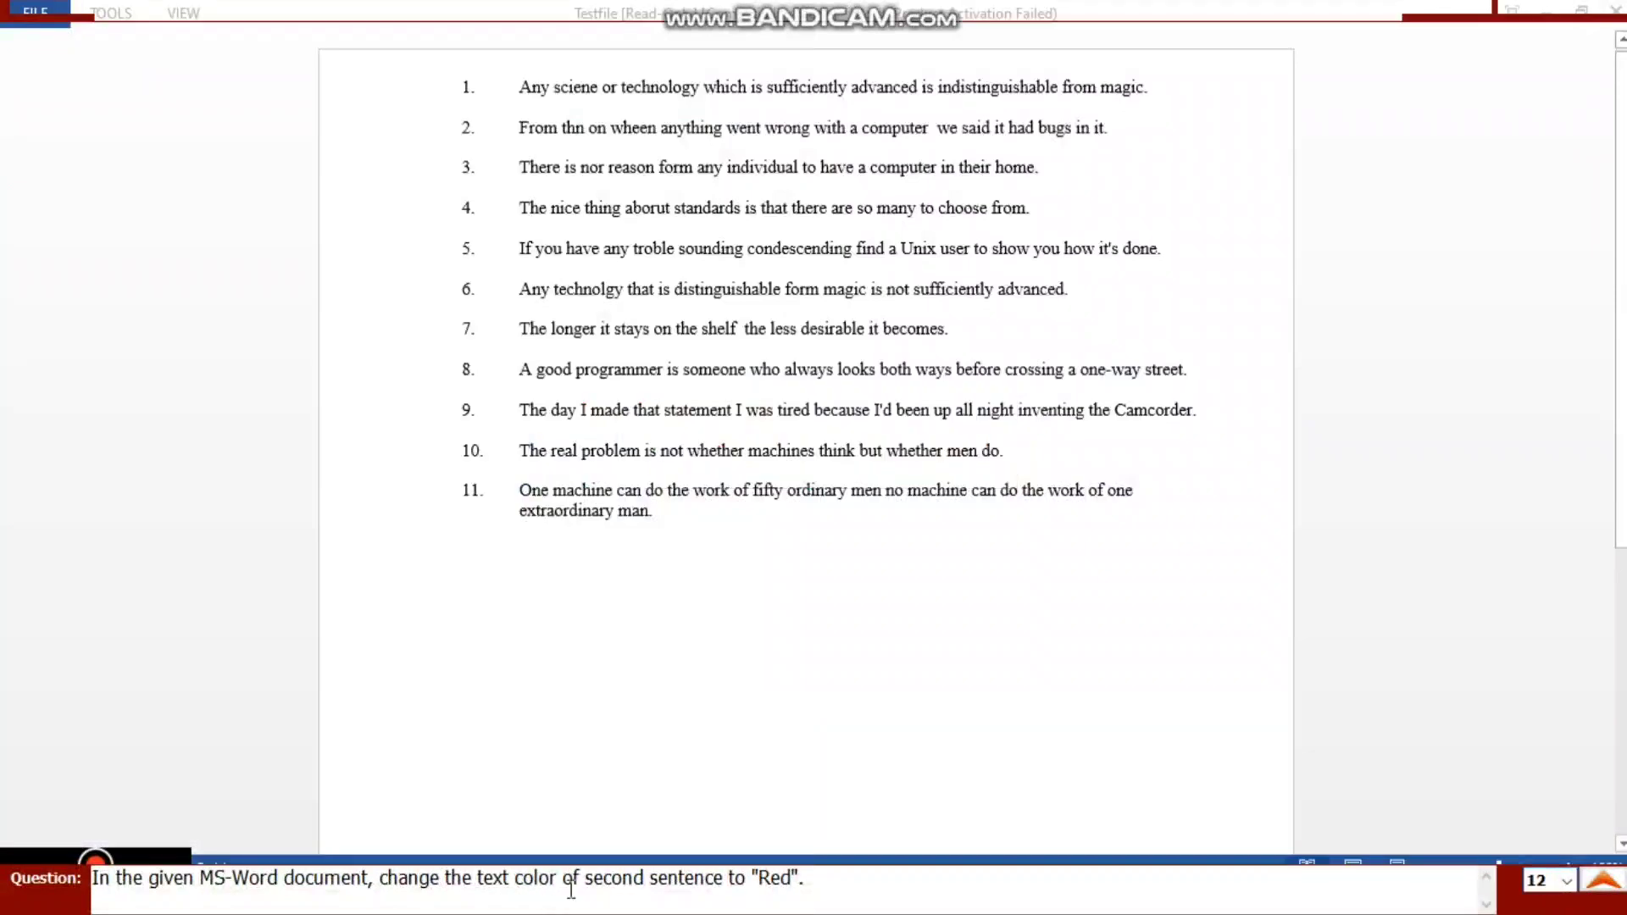
pyautogui.click(1055, 685)
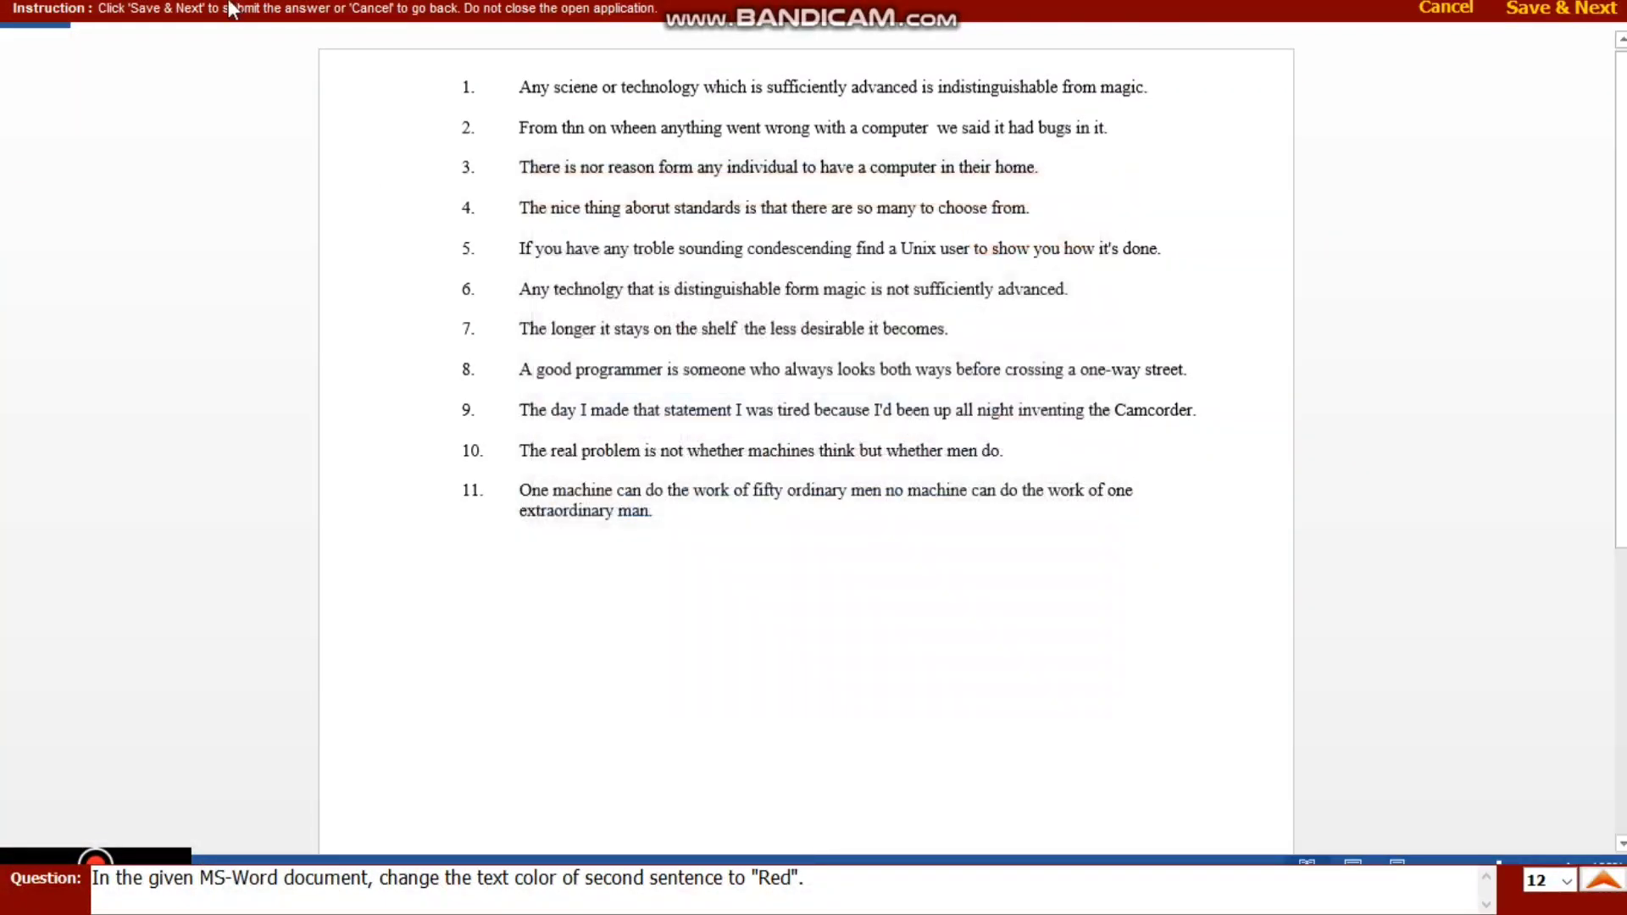
pyautogui.click(208, 19)
pyautogui.click(218, 52)
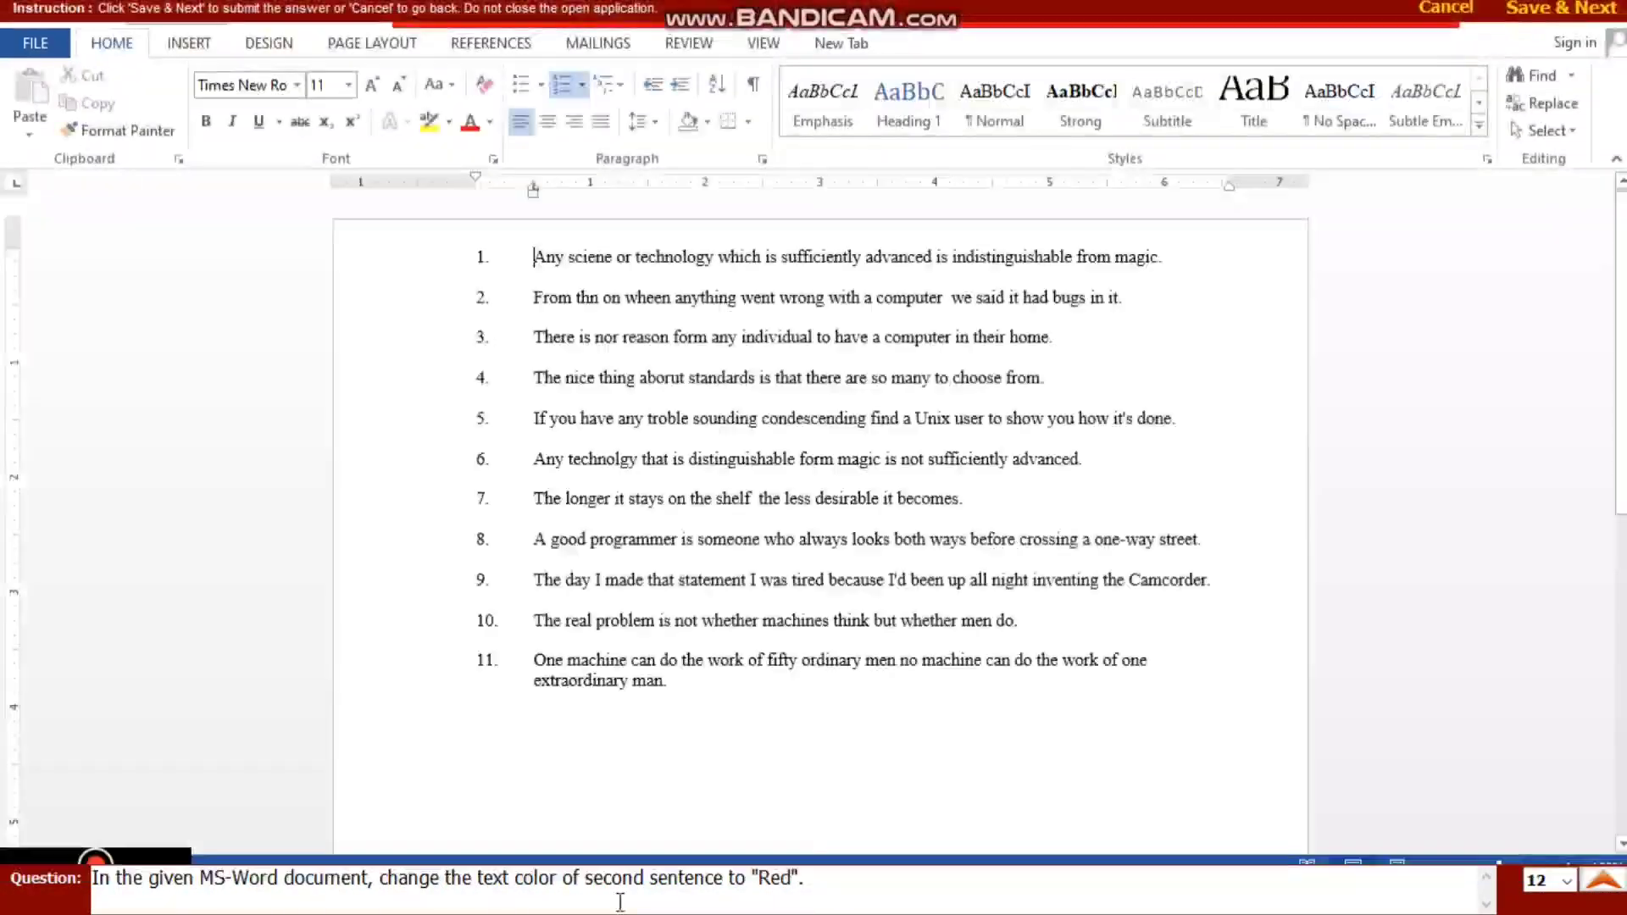
# Step: Change the text color of the second sentence in the numbered list to Red and submit the answer
pyautogui.tripleClick(536, 301)
pyautogui.click(535, 297)
pyautogui.tripleClick(793, 312)
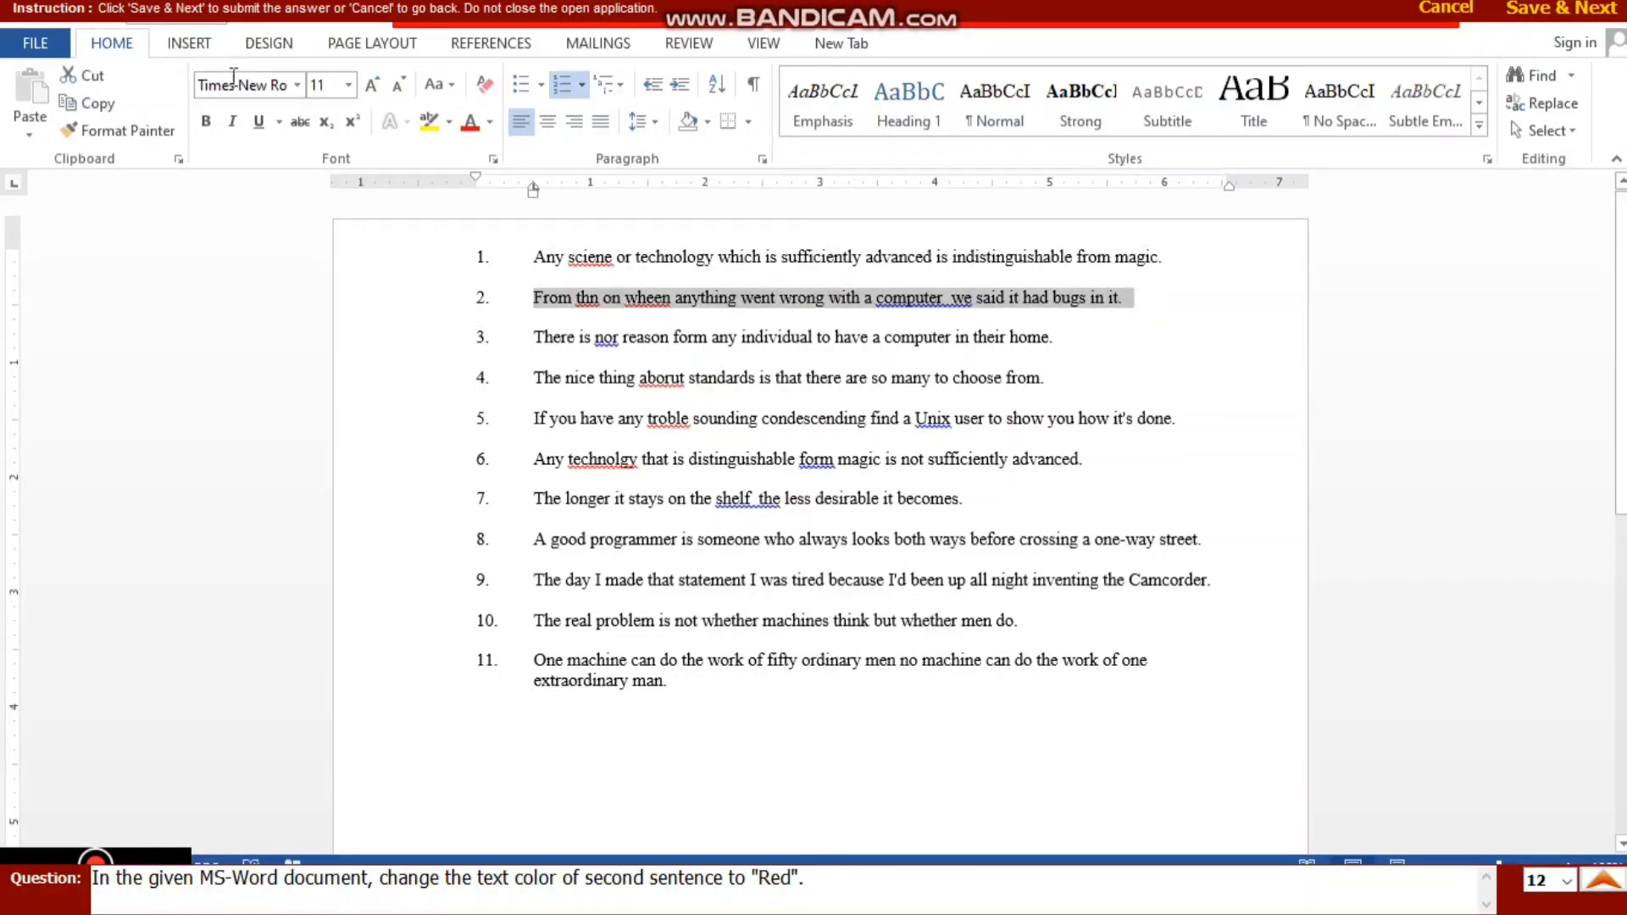
pyautogui.click(490, 122)
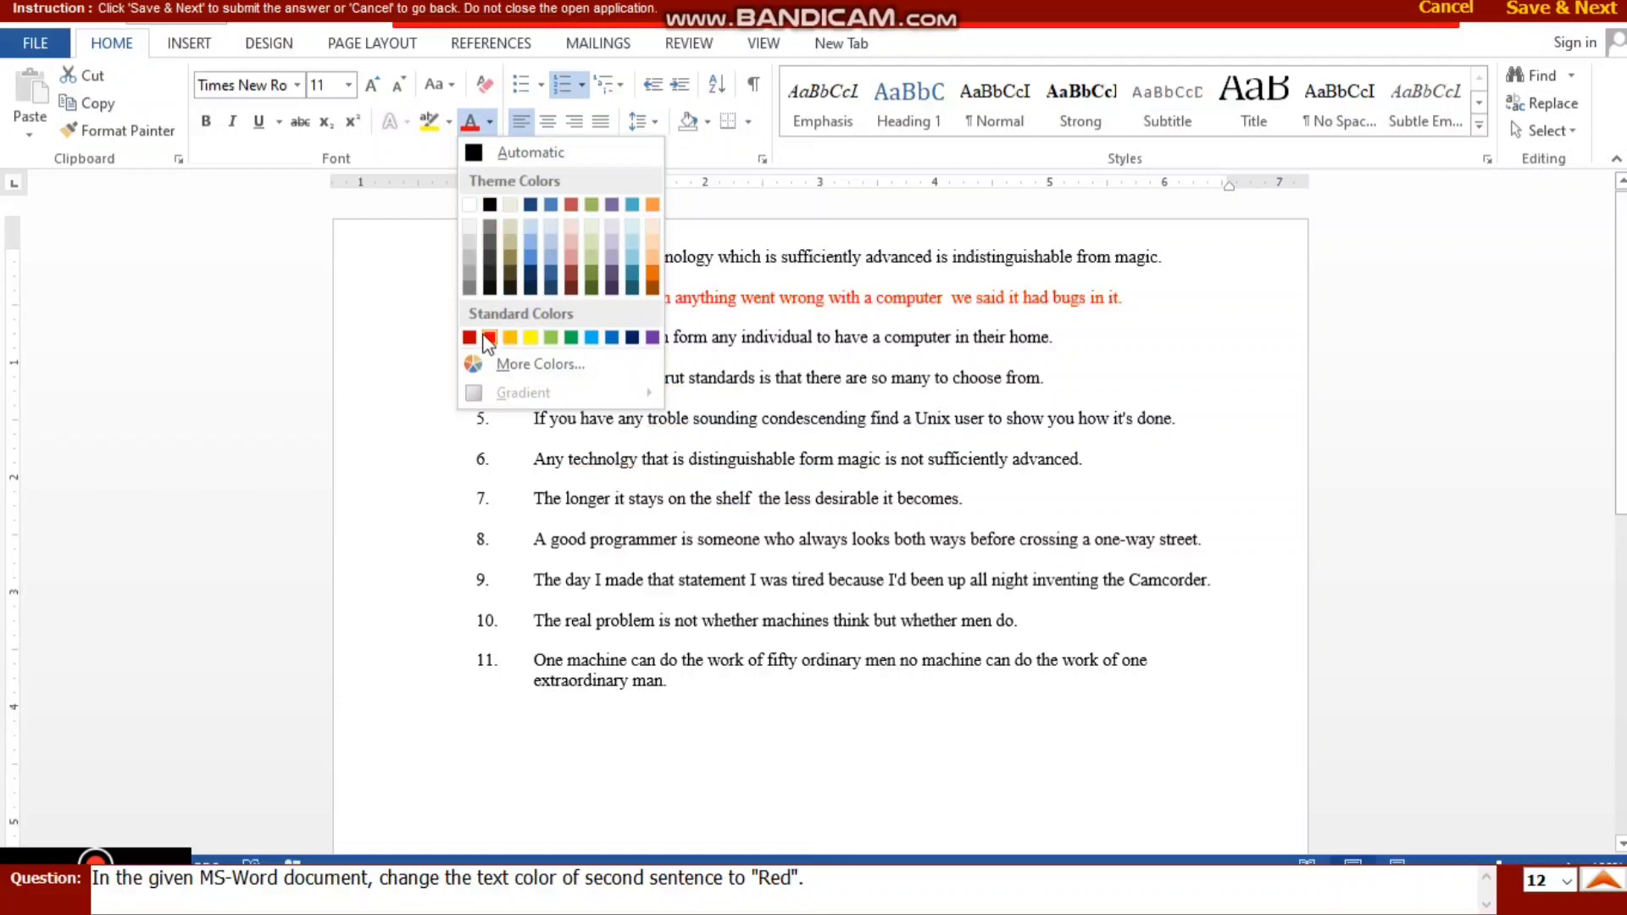
pyautogui.click(489, 338)
pyautogui.click(1523, 15)
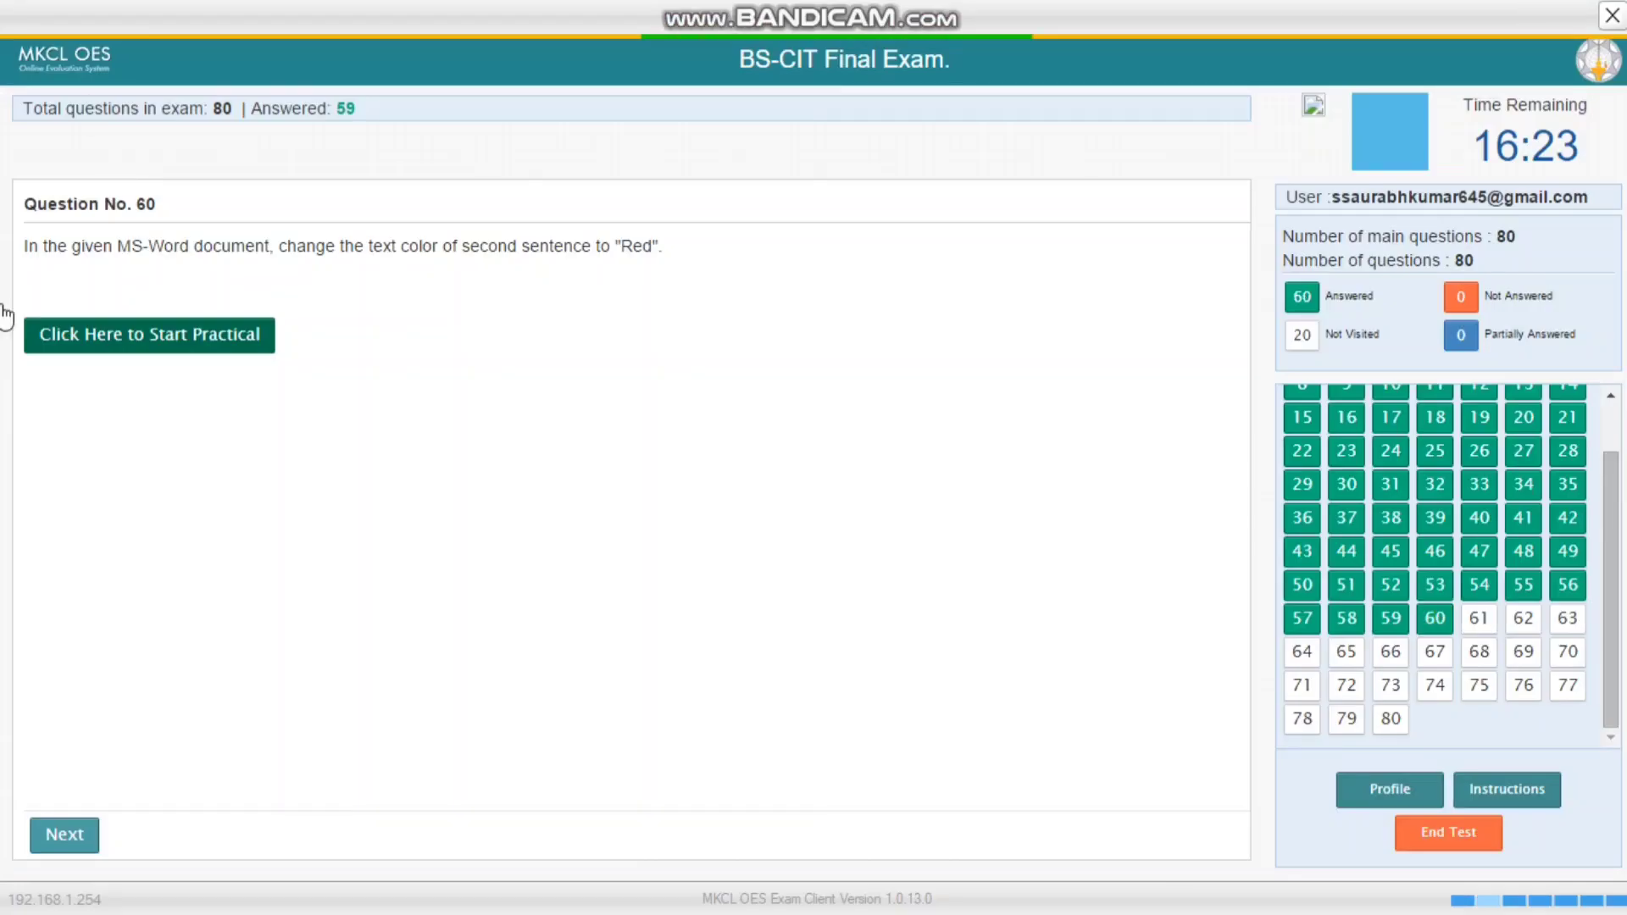
# Step: Start the question 61 practical, set the worksheet's left page margin to 2 inches and submit the answer
pyautogui.click(116, 339)
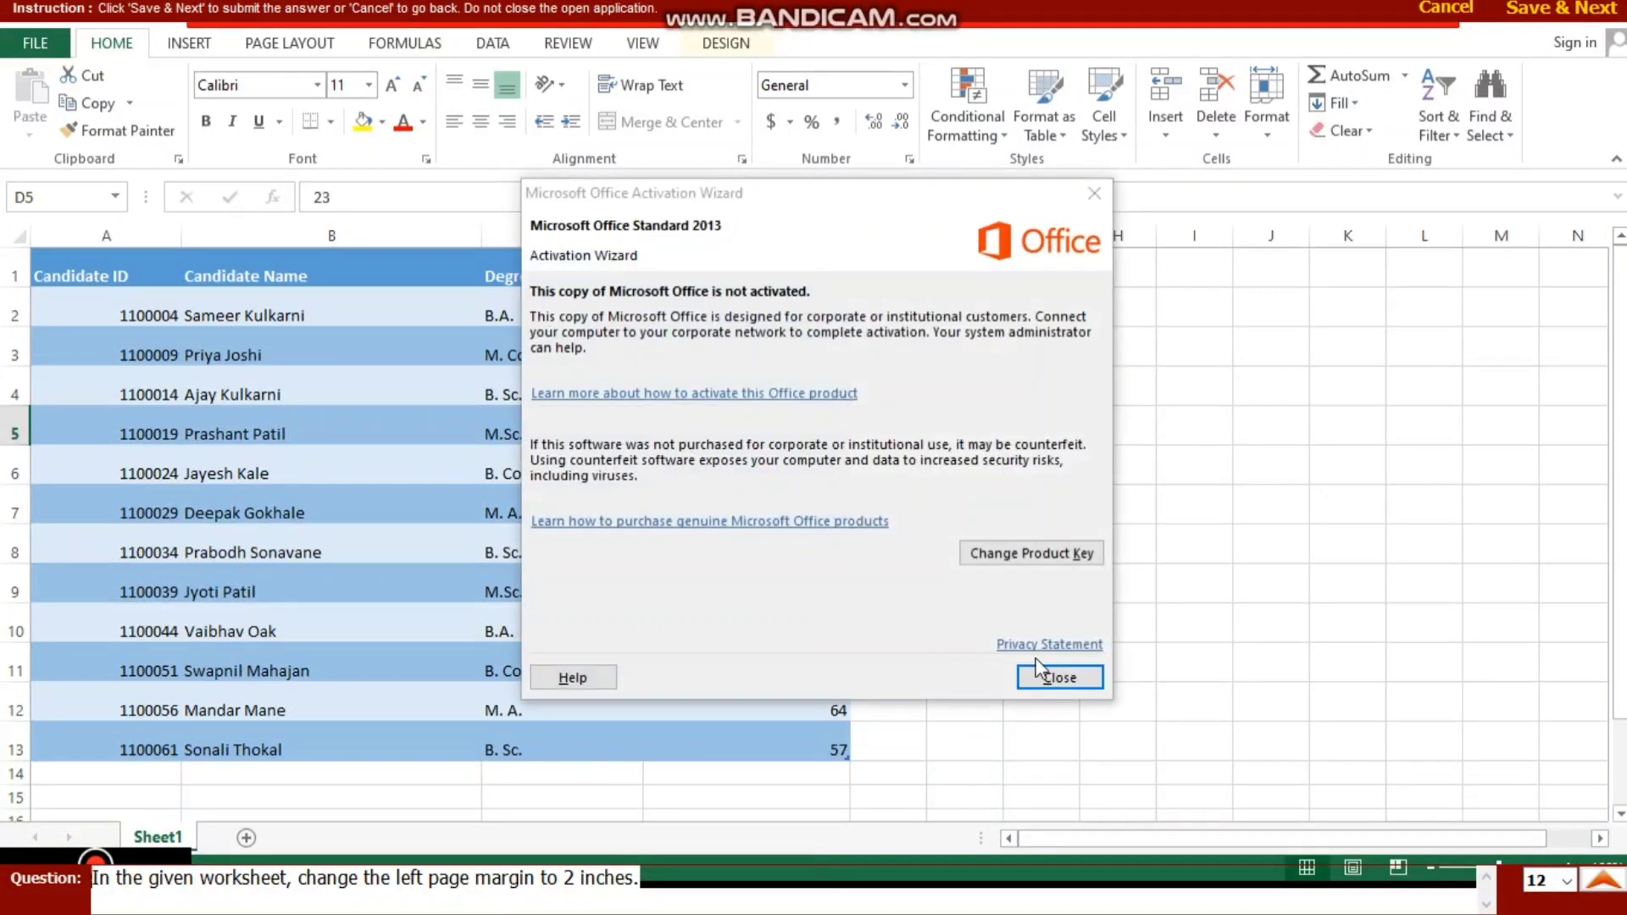
pyautogui.click(1037, 670)
pyautogui.click(289, 44)
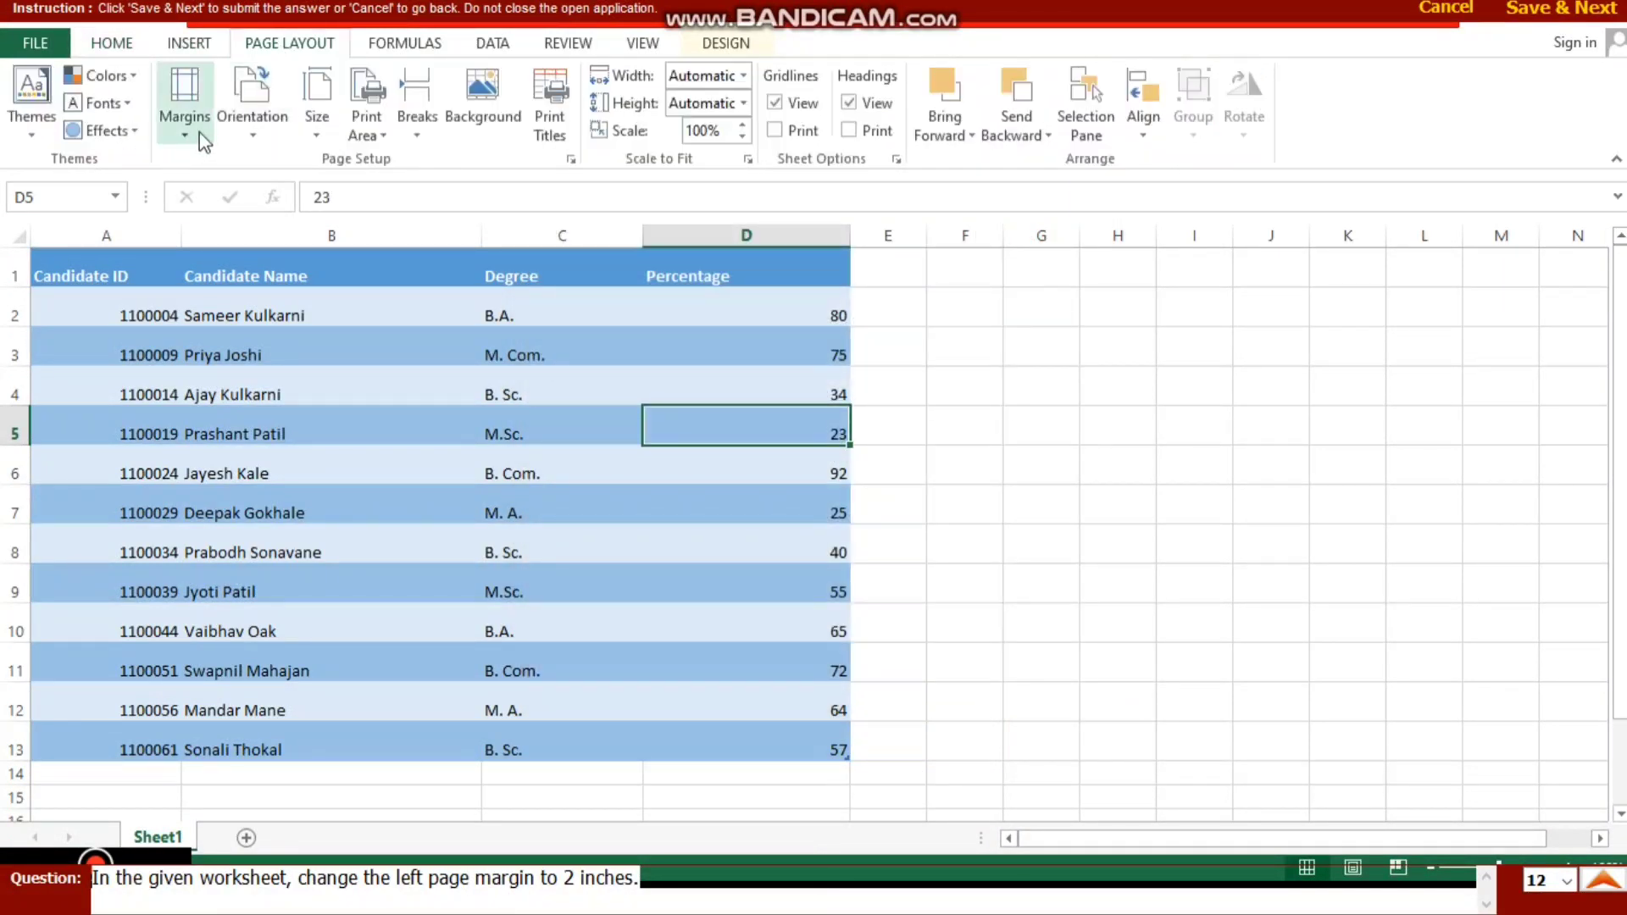
pyautogui.click(200, 127)
pyautogui.click(286, 551)
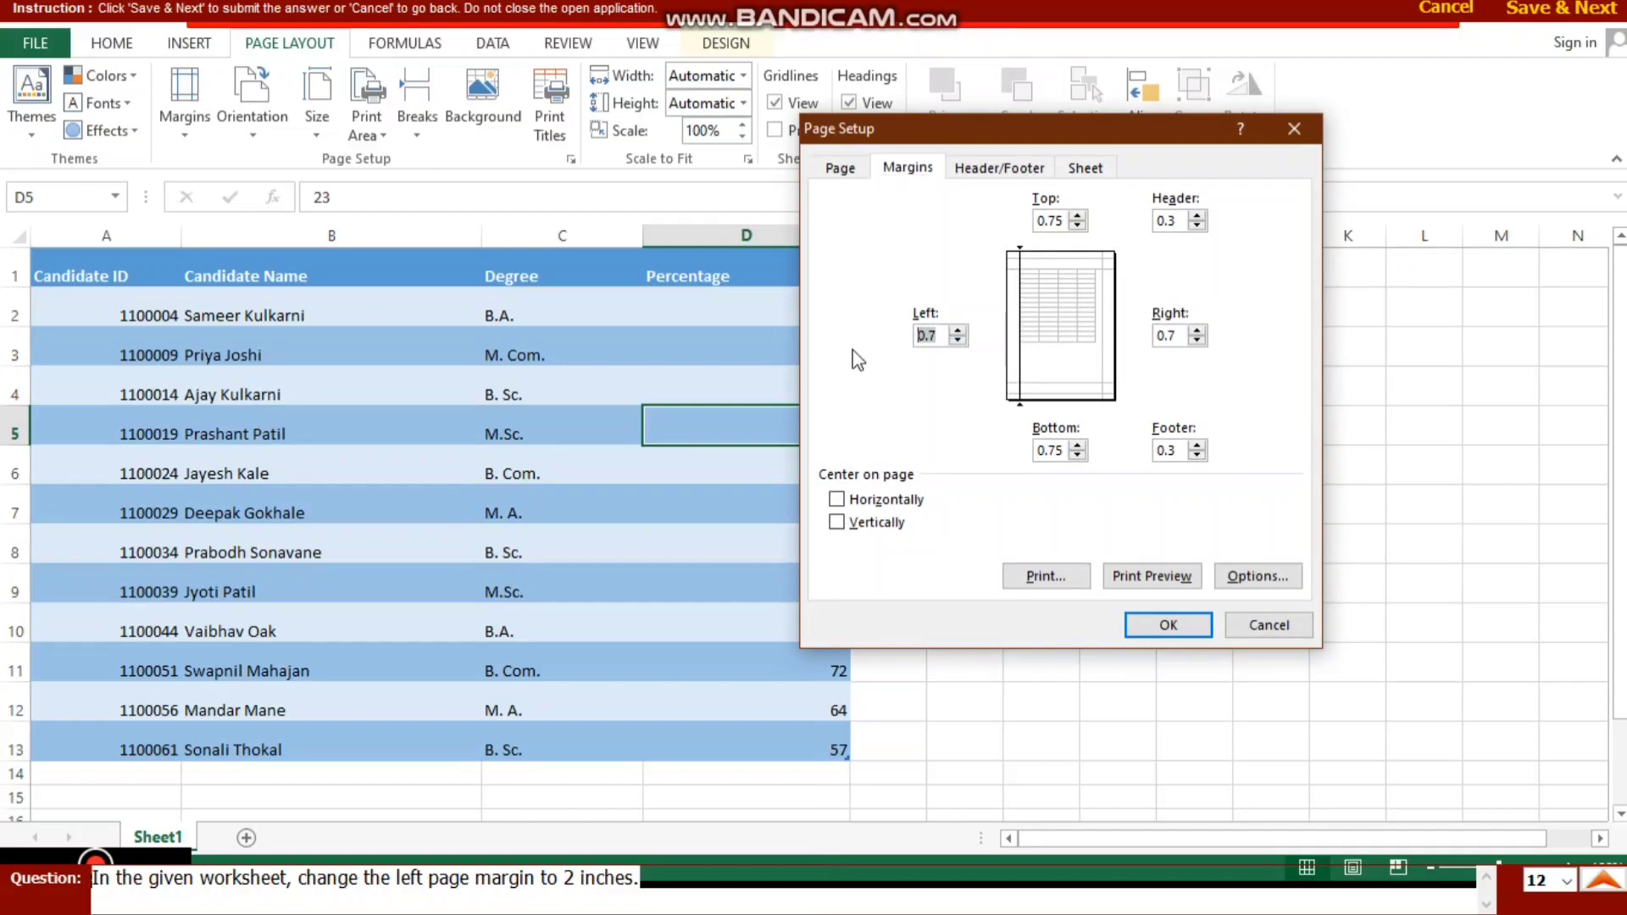
pyautogui.click(1170, 627)
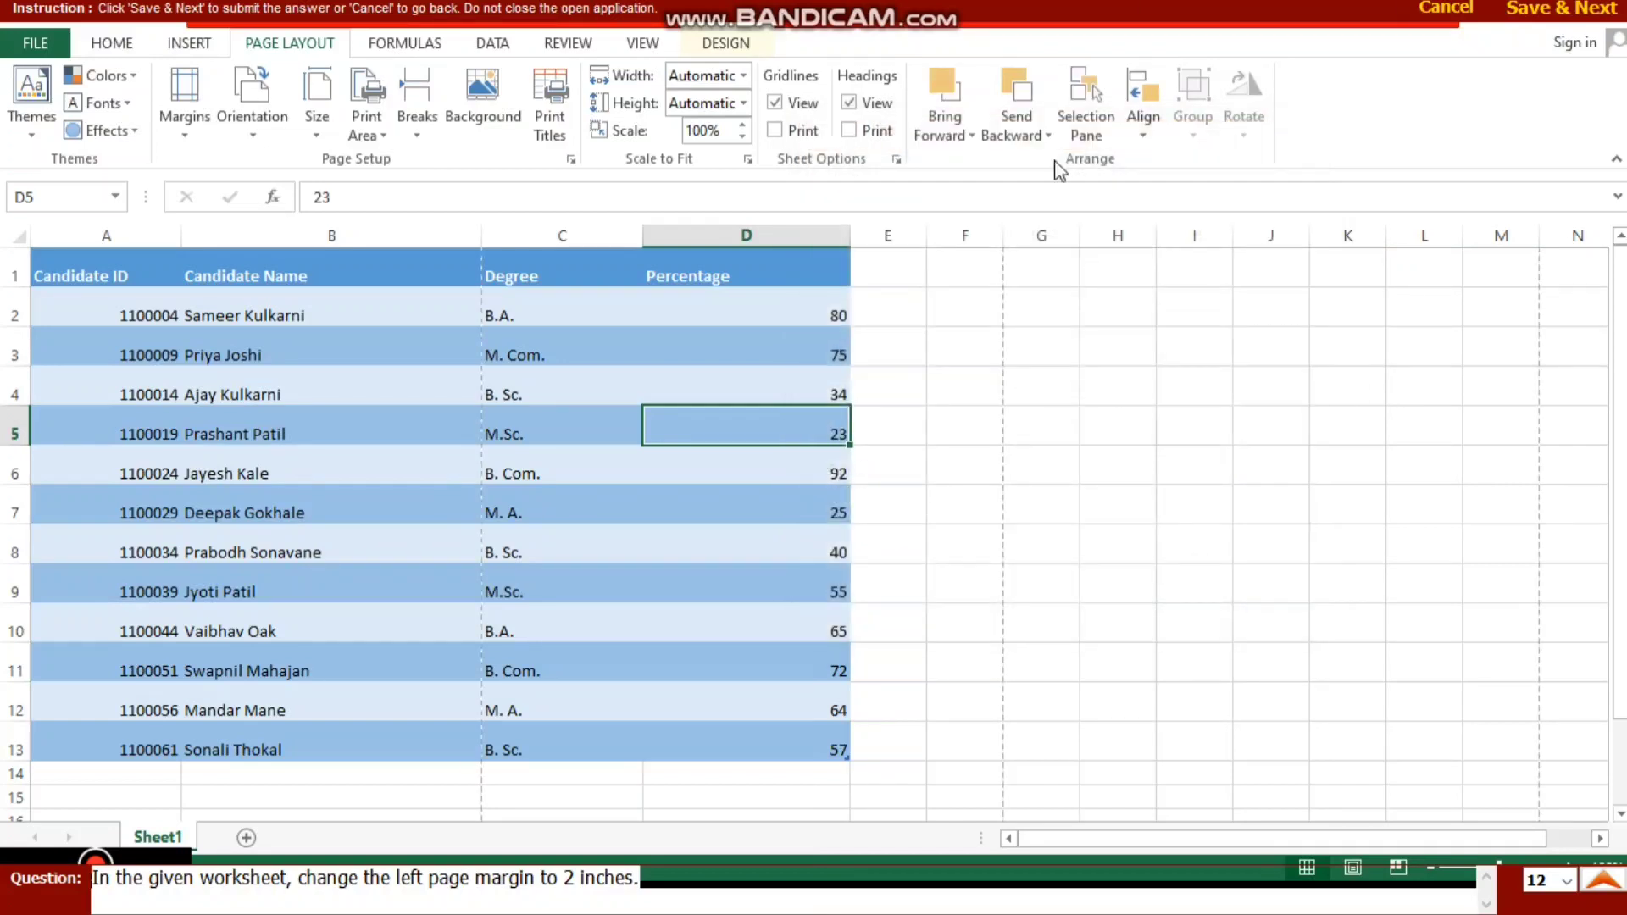
pyautogui.click(1561, 9)
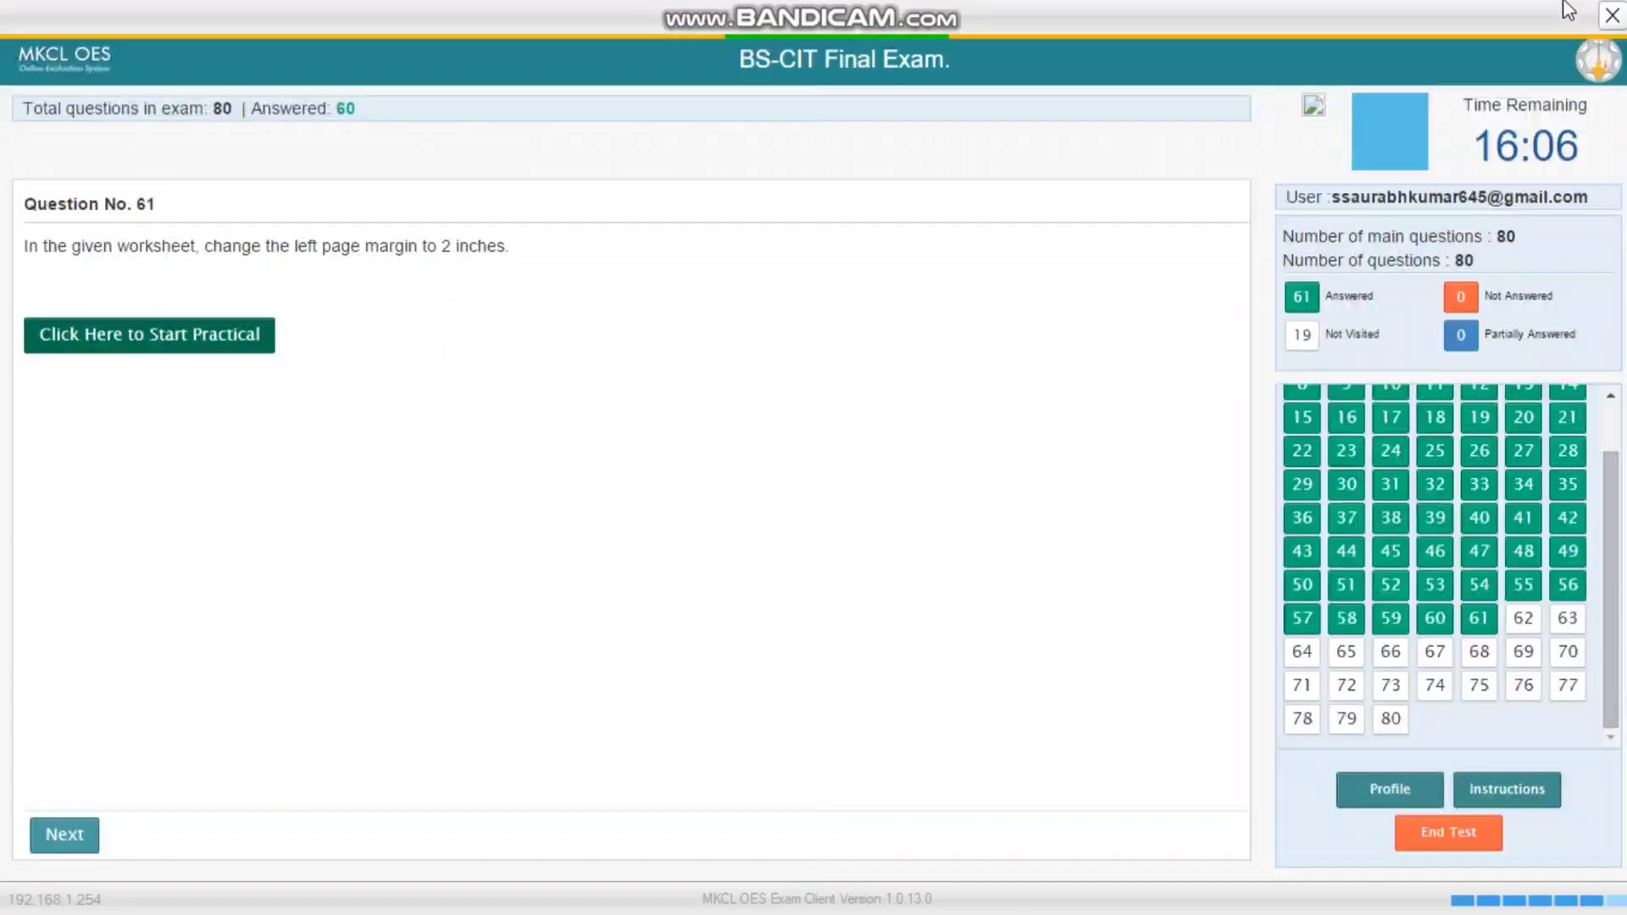
# Step: Start the question 62 practical, apply the Accent3 cell style to header cells B2:H2 and submit the answer
pyautogui.click(124, 336)
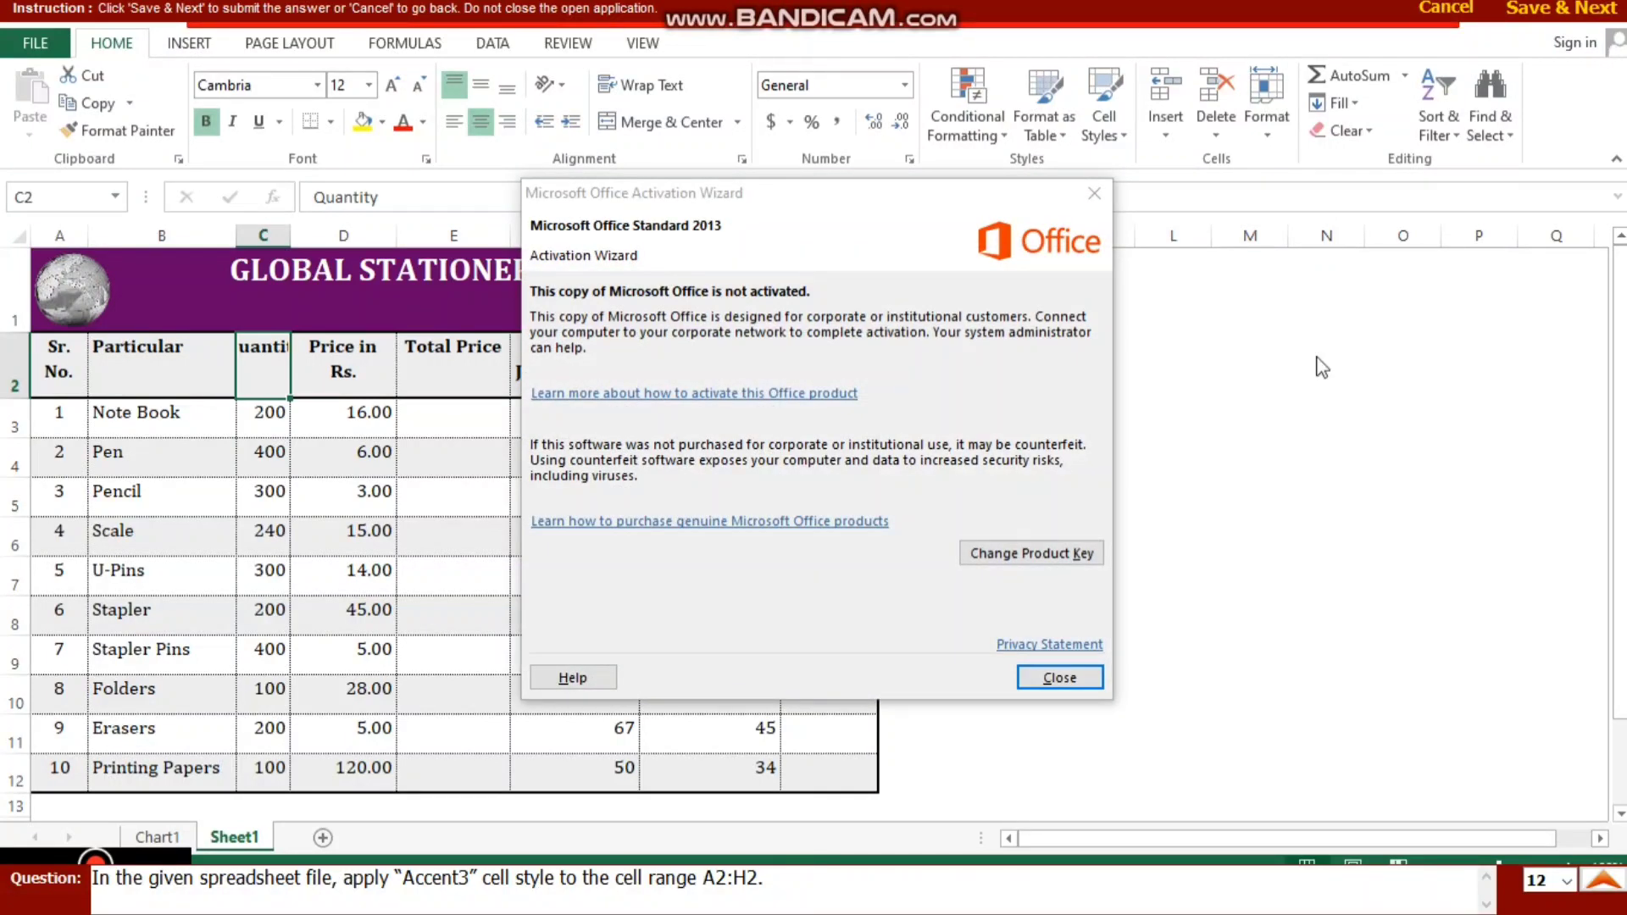
pyautogui.click(1094, 193)
pyautogui.moveTo(149, 373); pyautogui.dragTo(864, 378)
pyautogui.click(1127, 146)
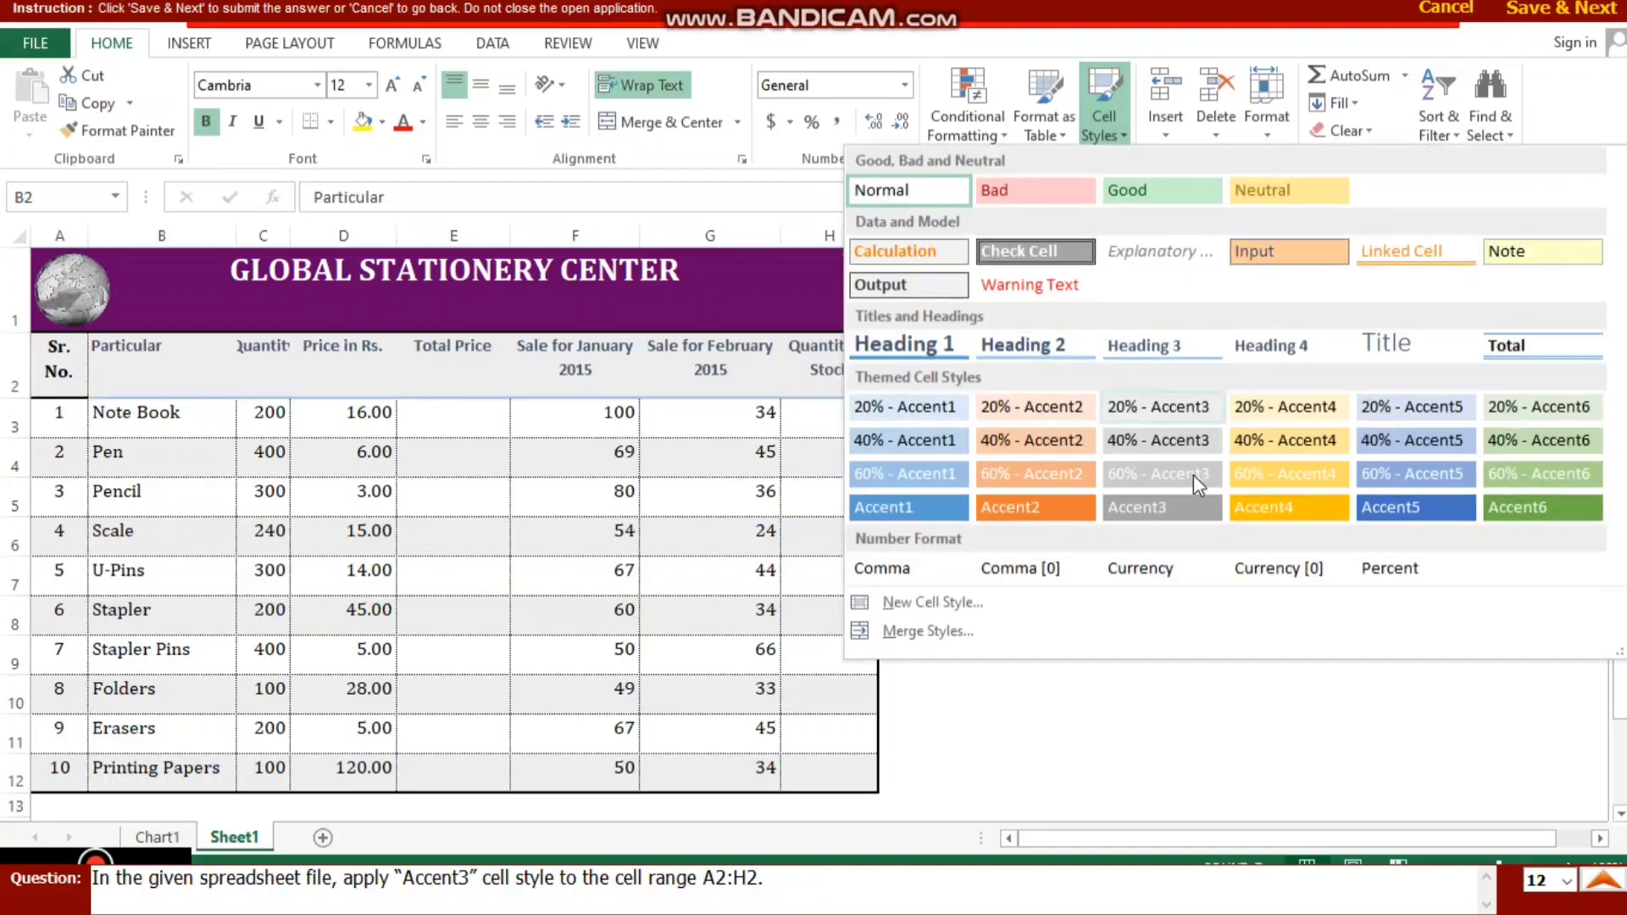
pyautogui.click(1173, 505)
pyautogui.click(1173, 612)
pyautogui.click(1556, 10)
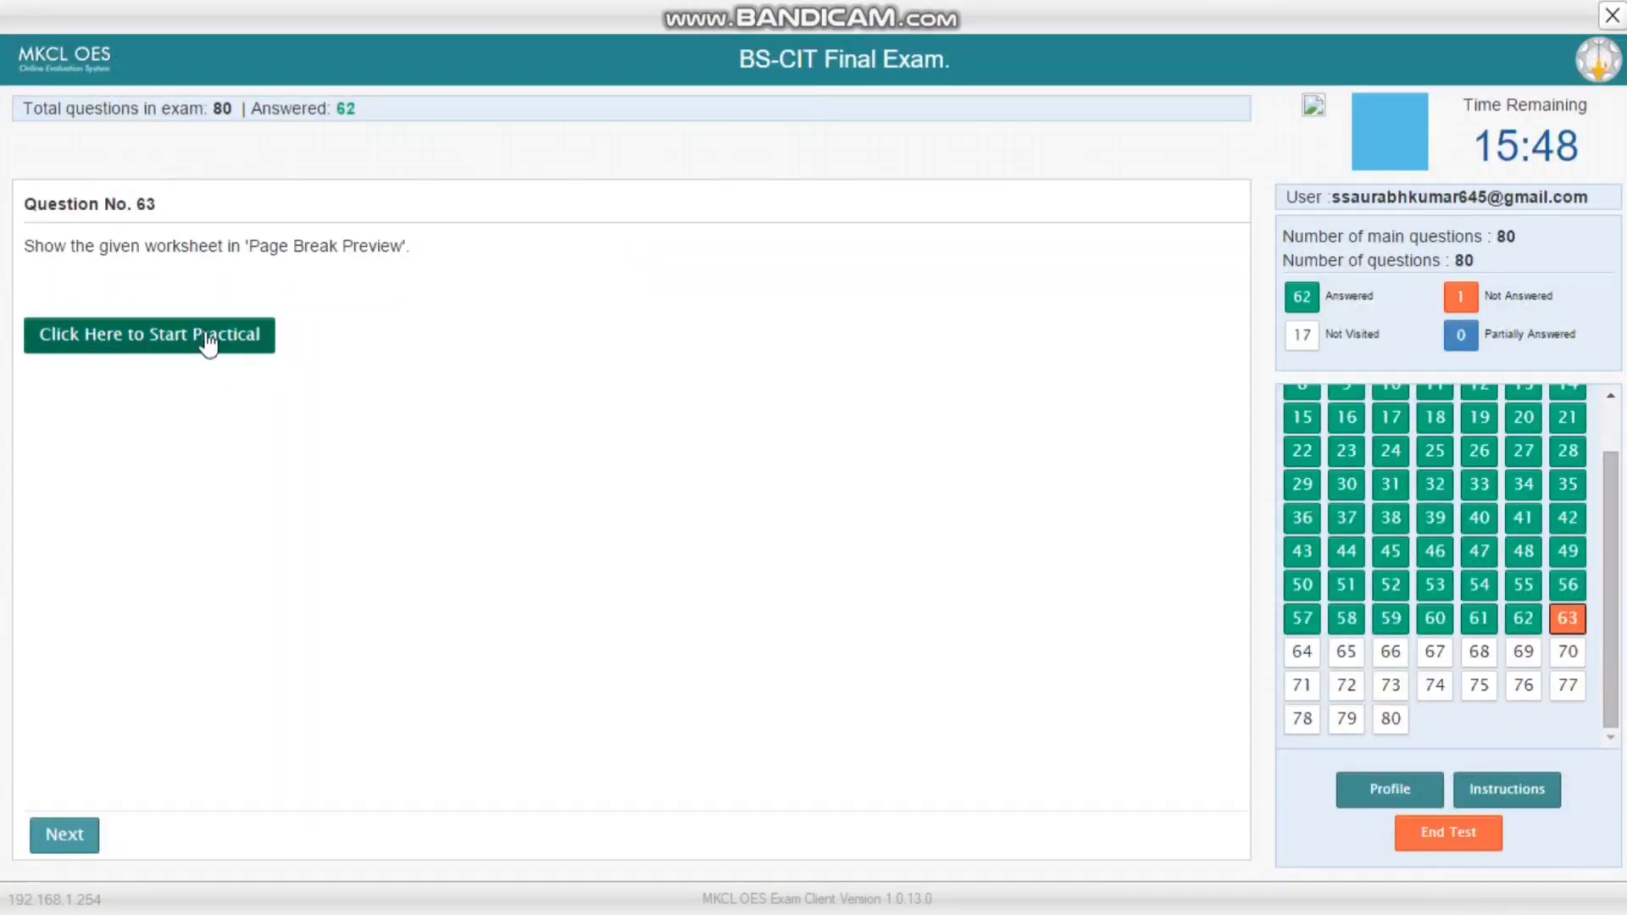
# Step: Start the question 63 practical, show the Wilson School worksheet in Page Break Preview and submit the answer
pyautogui.click(206, 337)
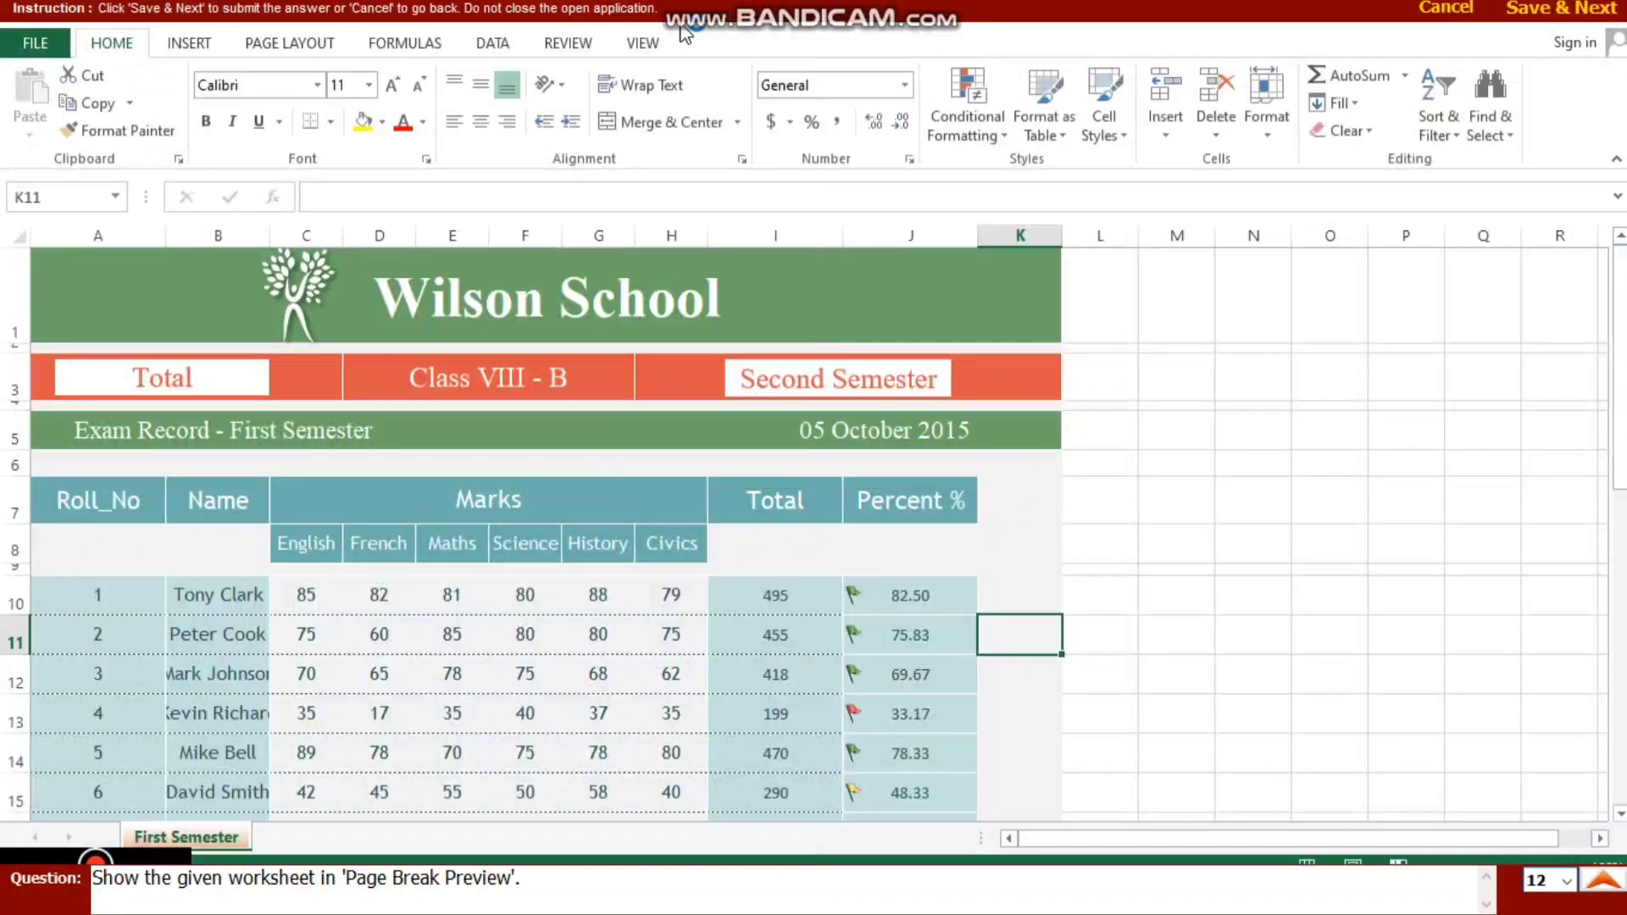
pyautogui.click(1093, 193)
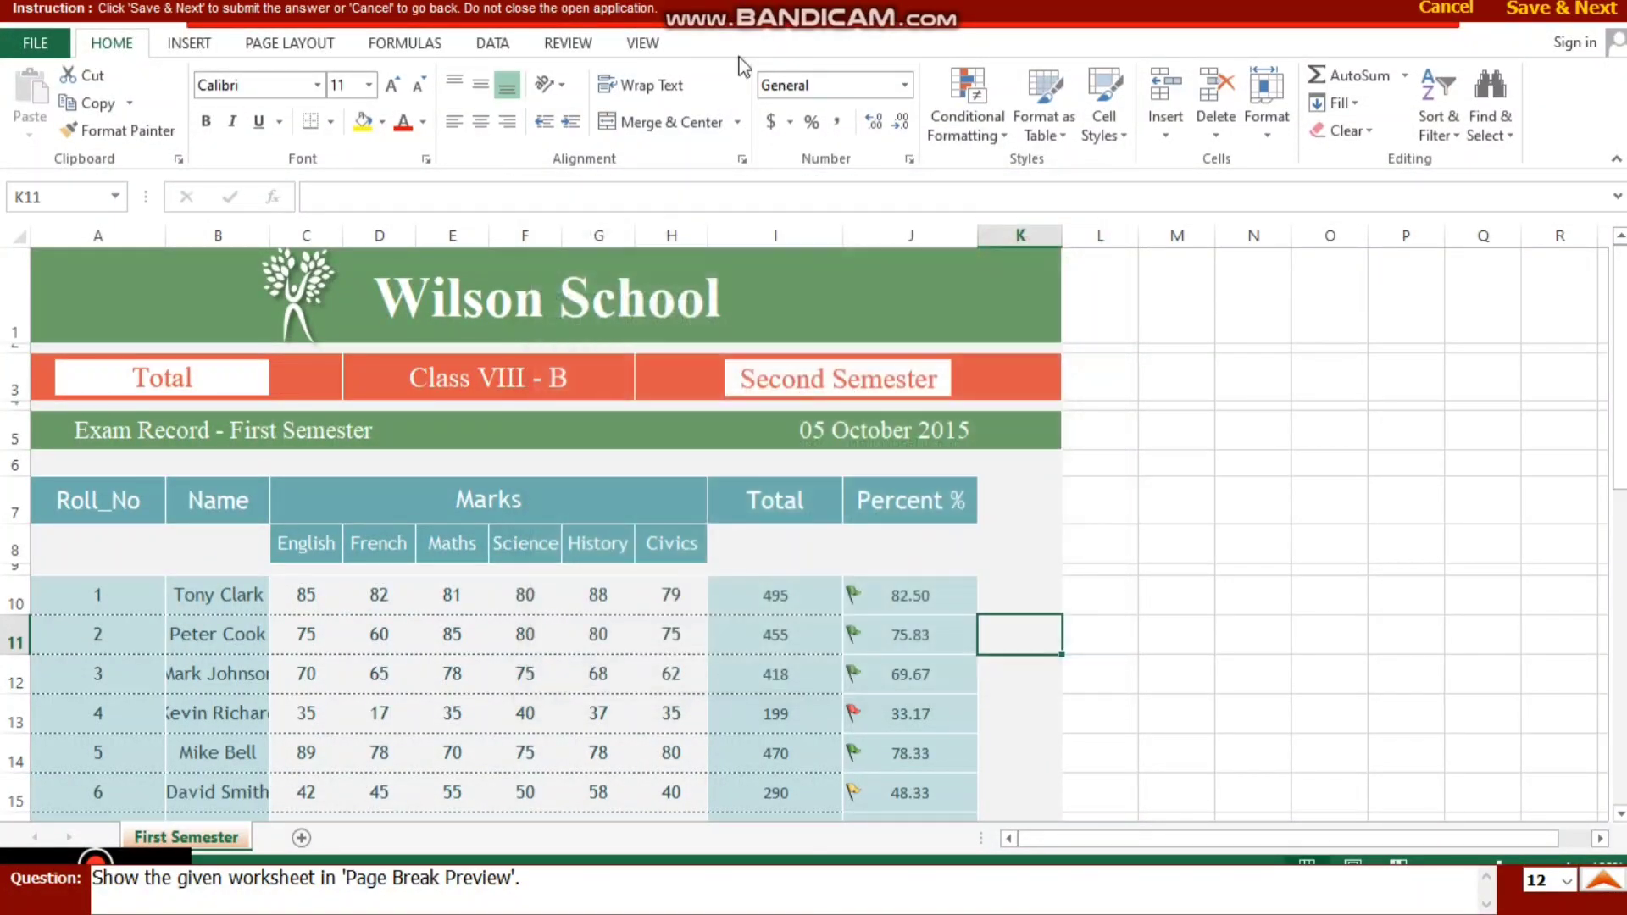
pyautogui.click(643, 42)
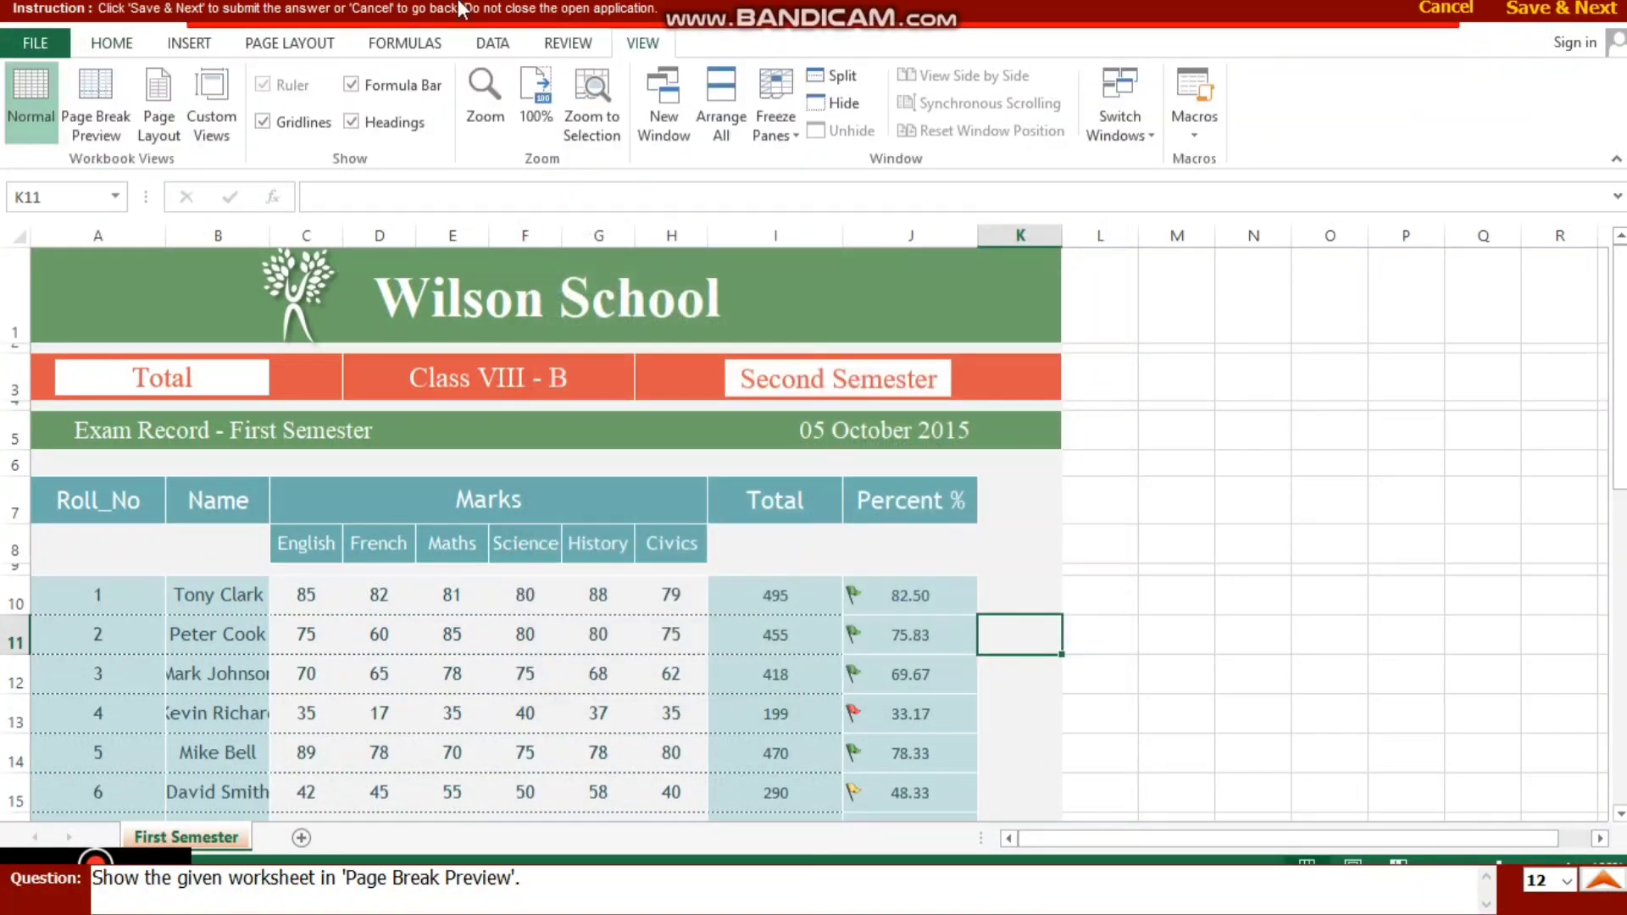
pyautogui.click(103, 117)
pyautogui.click(1070, 606)
pyautogui.scroll(-3, 827, 446)
pyautogui.scroll(3, 827, 447)
pyautogui.click(1573, 8)
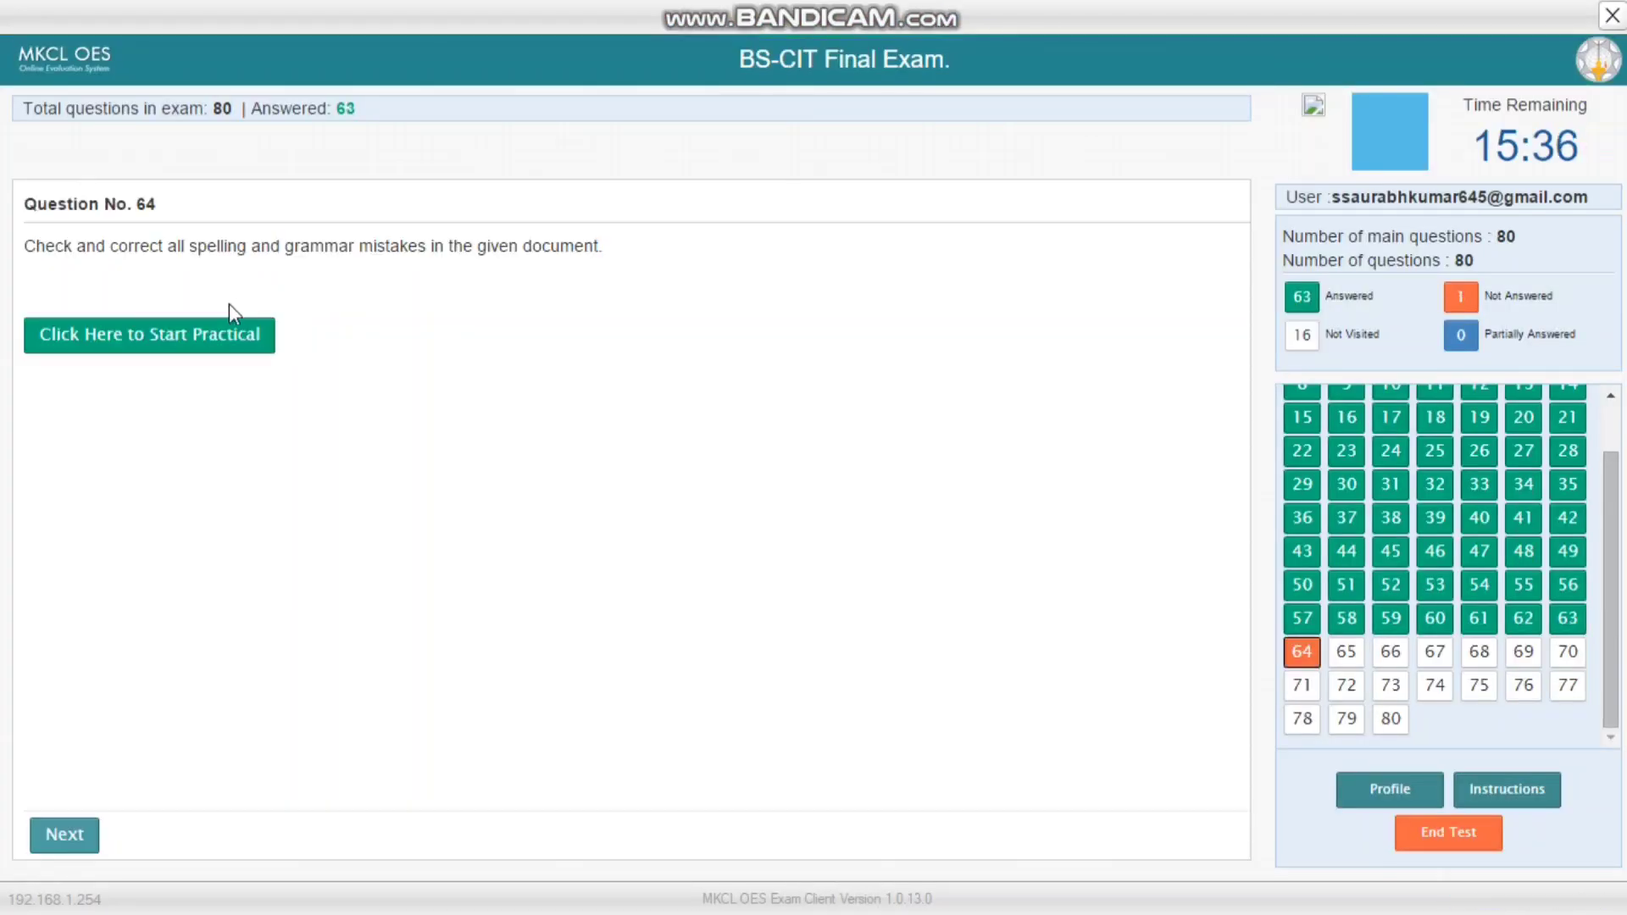
# Step: Start the question 64 practical and switch the Admission Process document from reading view to editing
pyautogui.click(212, 333)
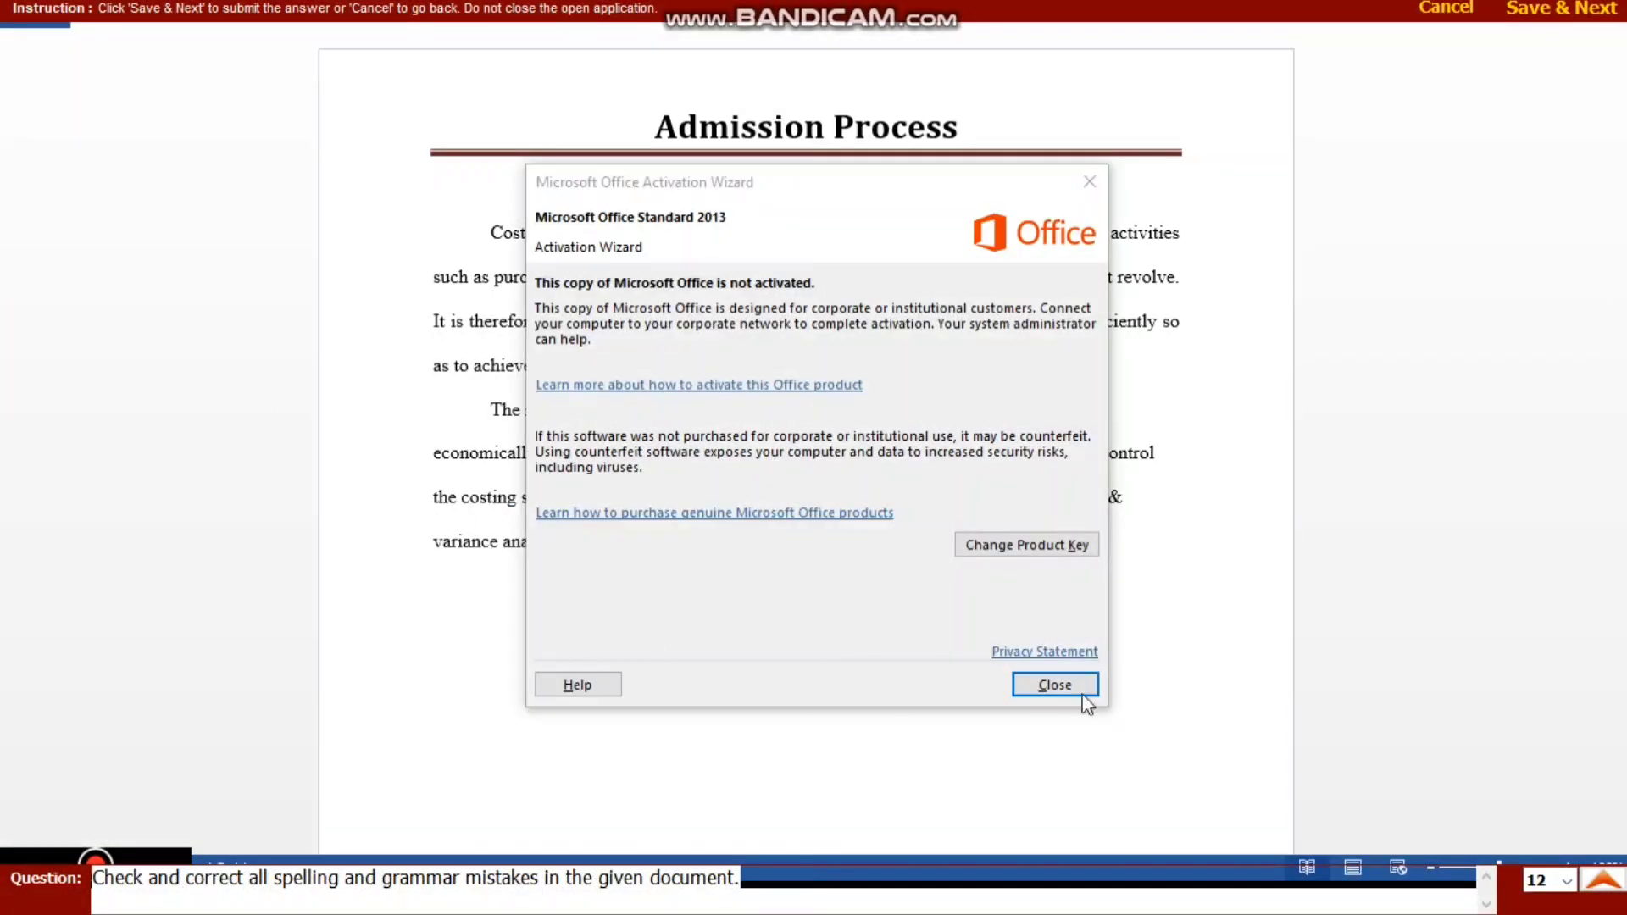
pyautogui.click(1083, 697)
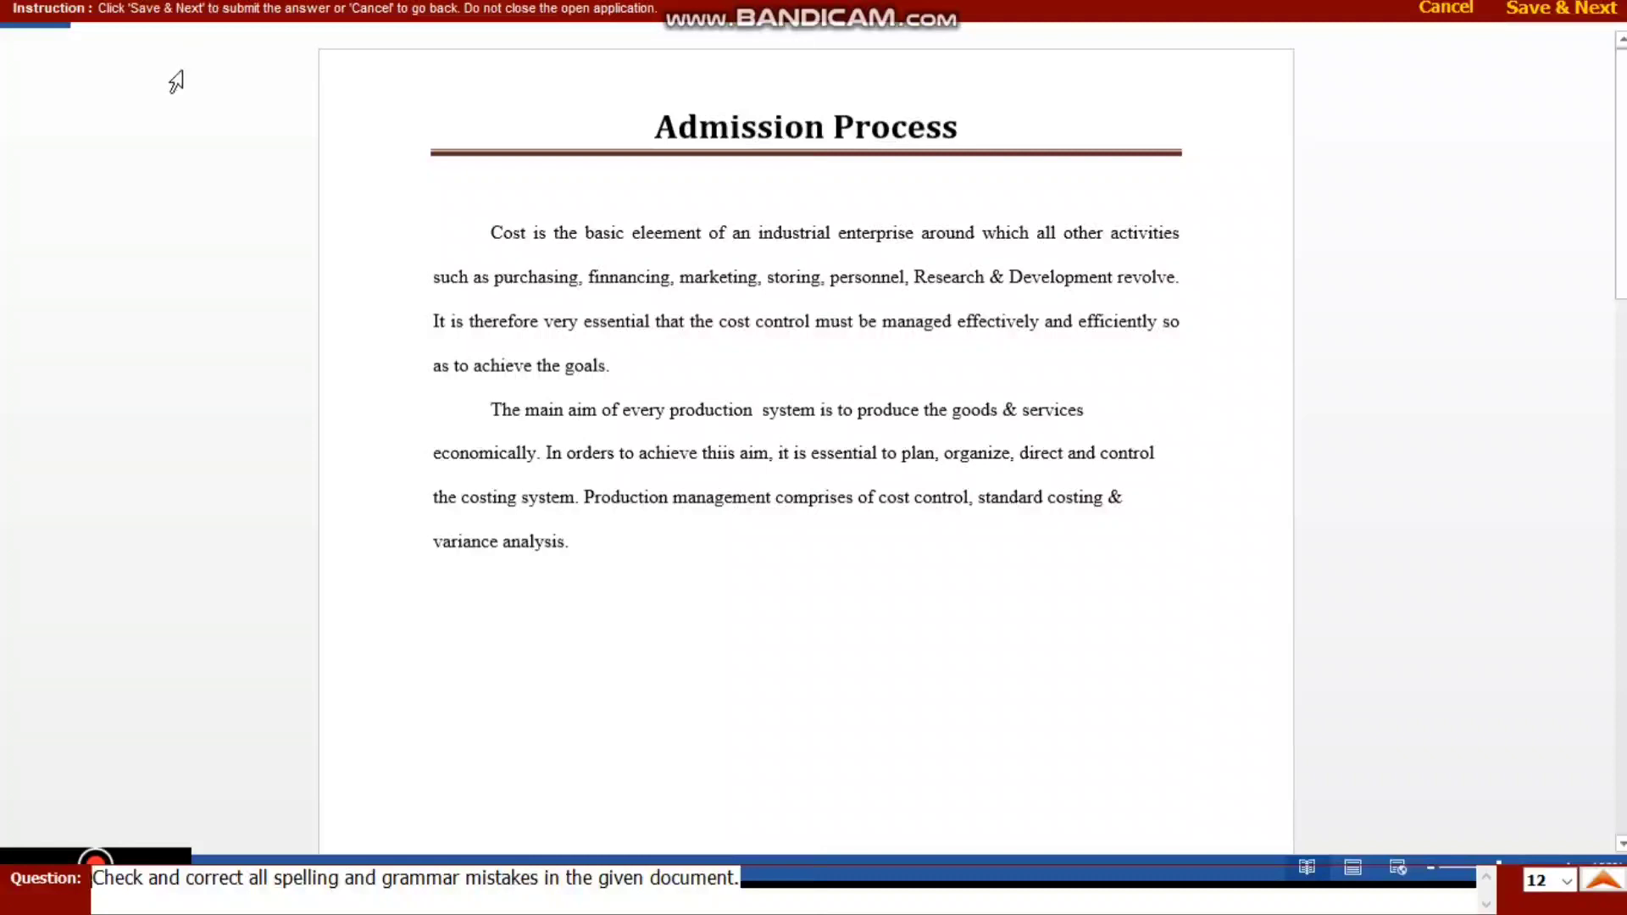
pyautogui.rightClick(116, 30)
pyautogui.click(234, 47)
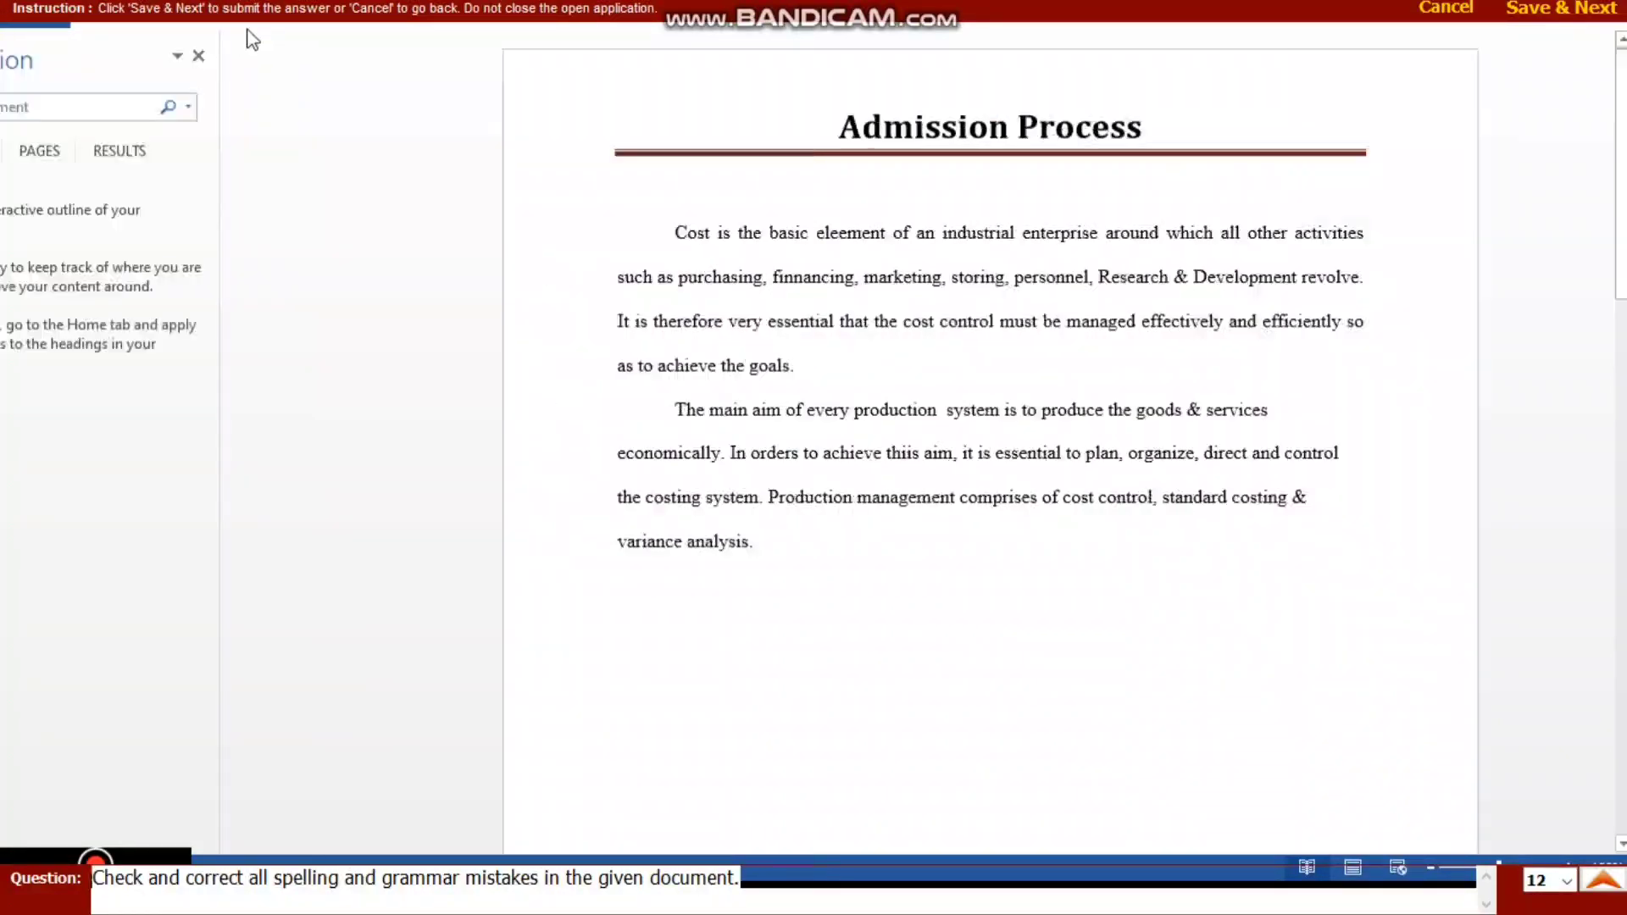
pyautogui.click(236, 55)
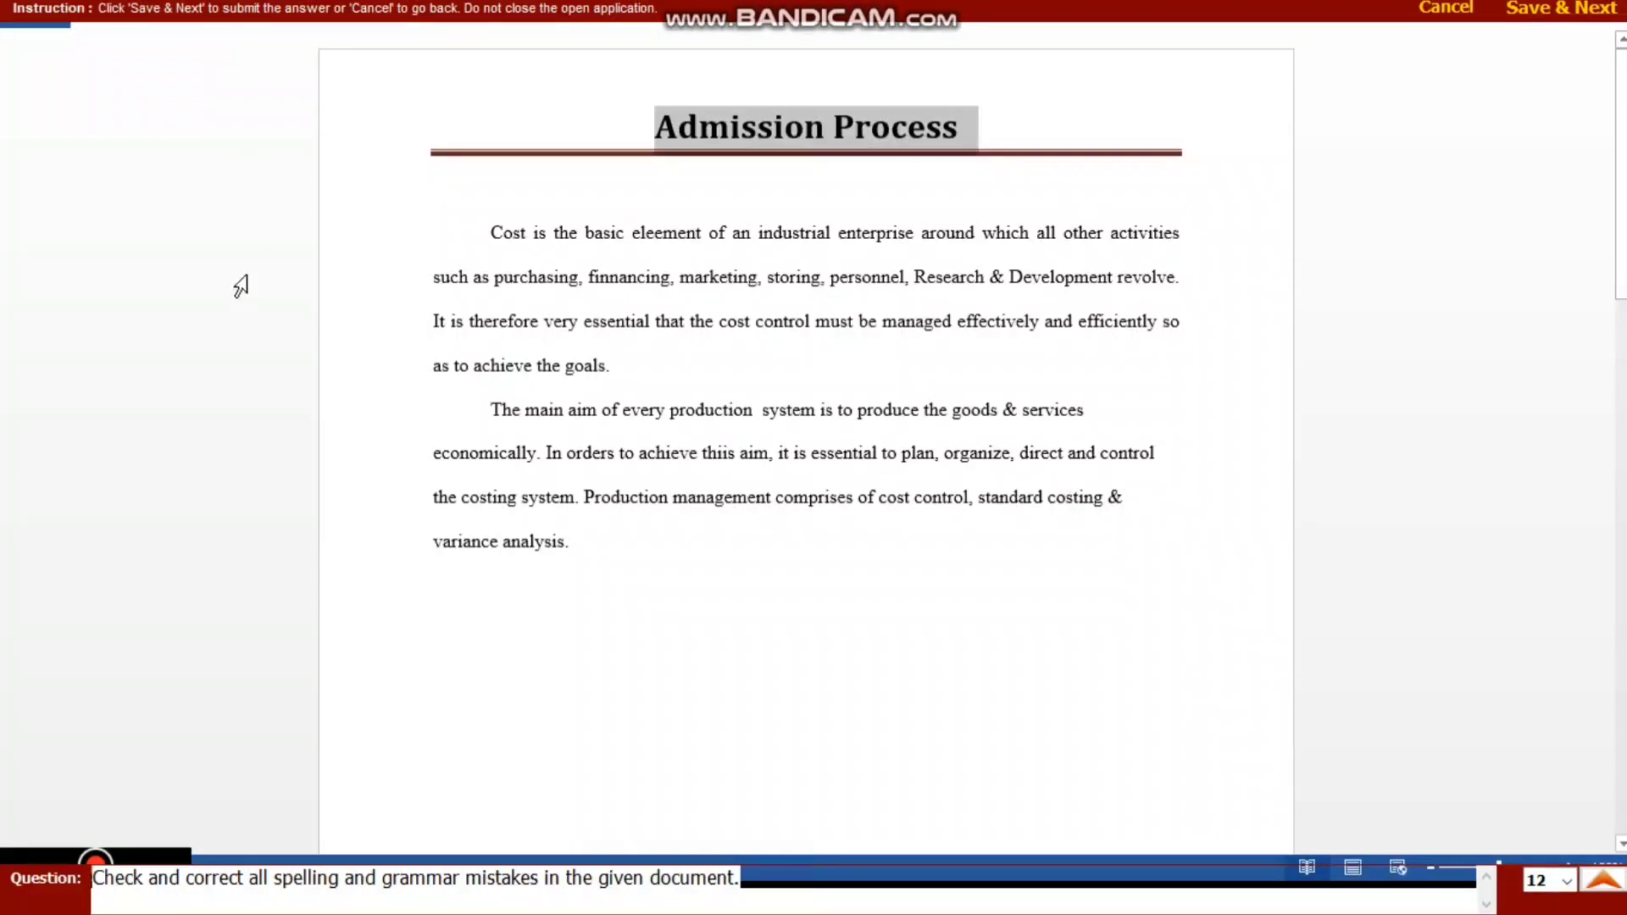
pyautogui.rightClick(110, 23)
pyautogui.press('Escape')
pyautogui.click(187, 27)
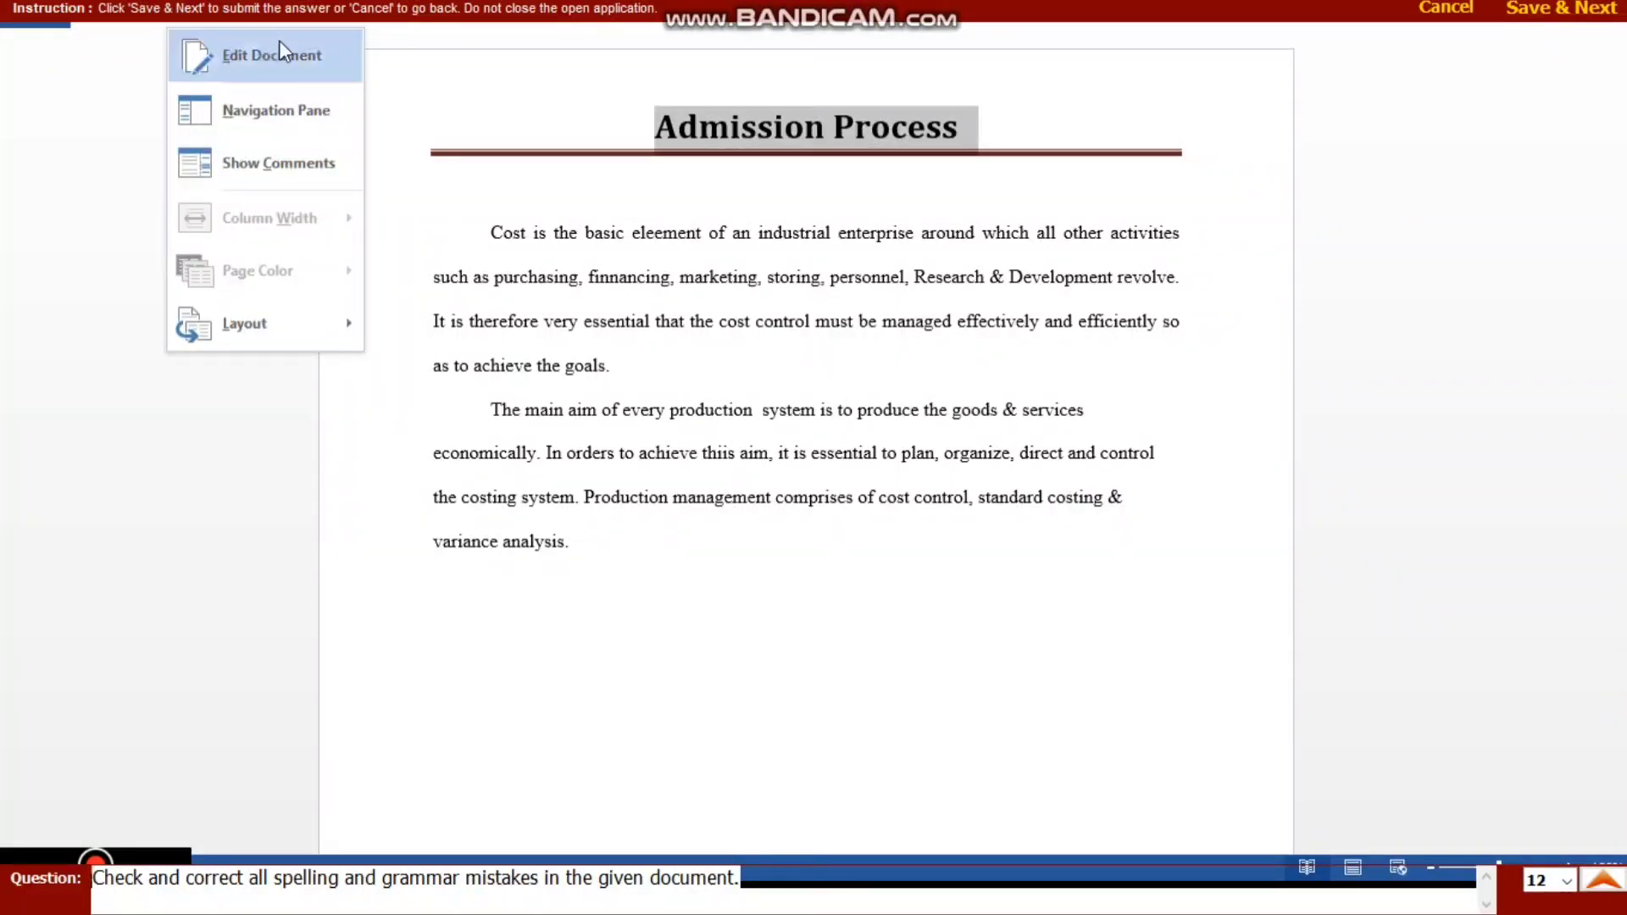
pyautogui.click(323, 50)
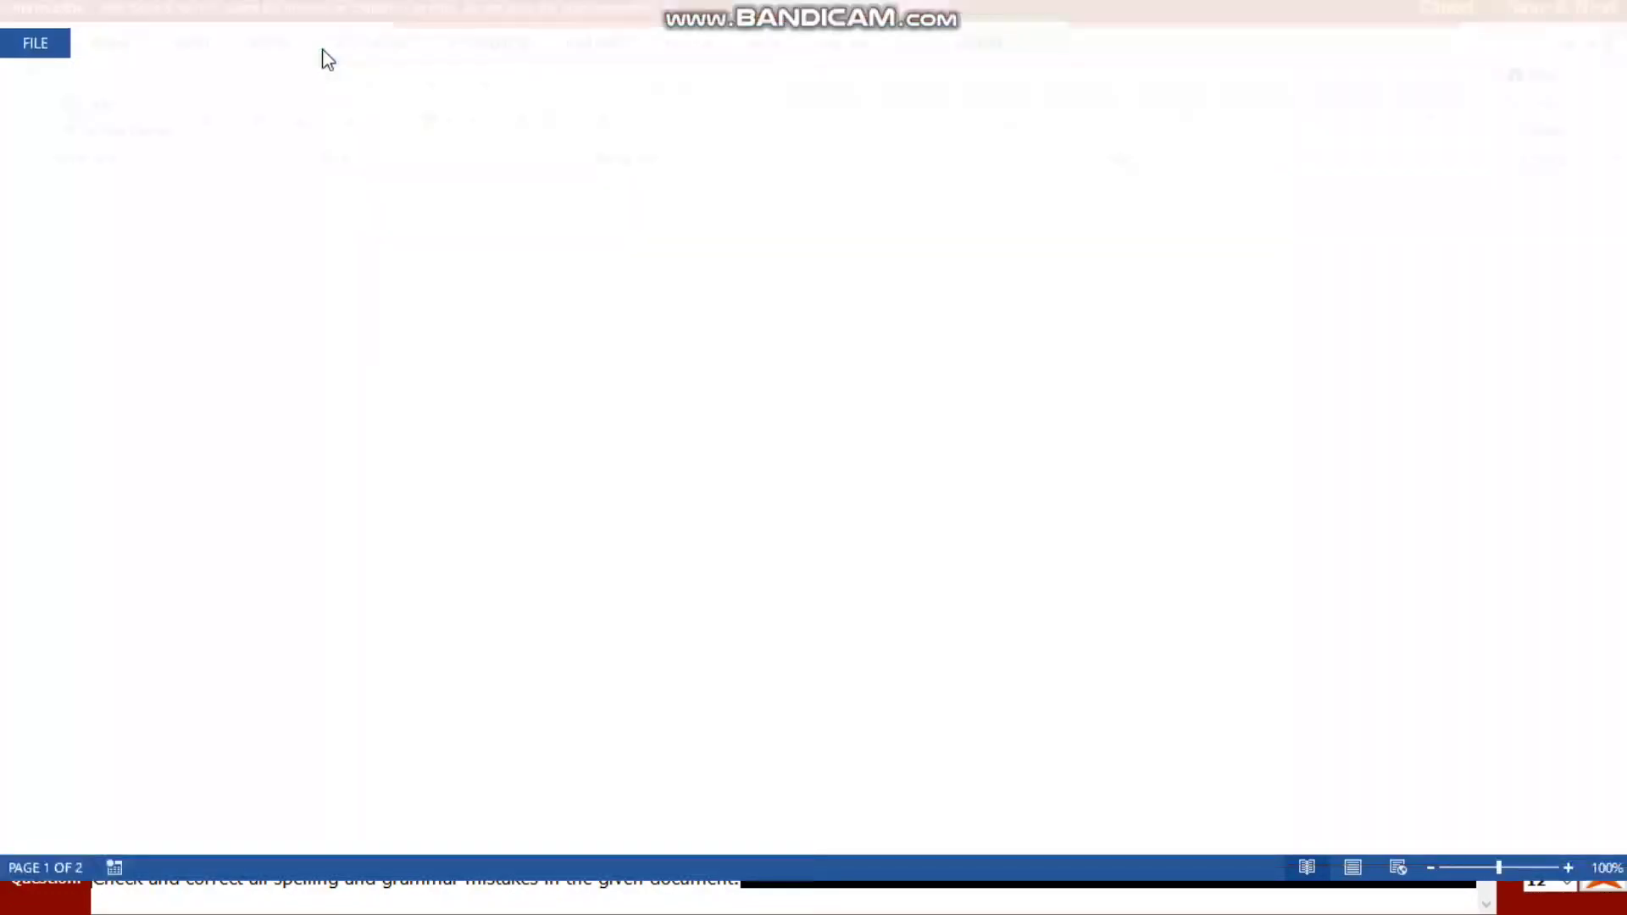
# Step: Run the spelling and grammar check on the document, correct the flagged mistakes such as "eleement" to "element", and submit the answer
pyautogui.click(710, 46)
pyautogui.click(40, 102)
pyautogui.click(778, 517)
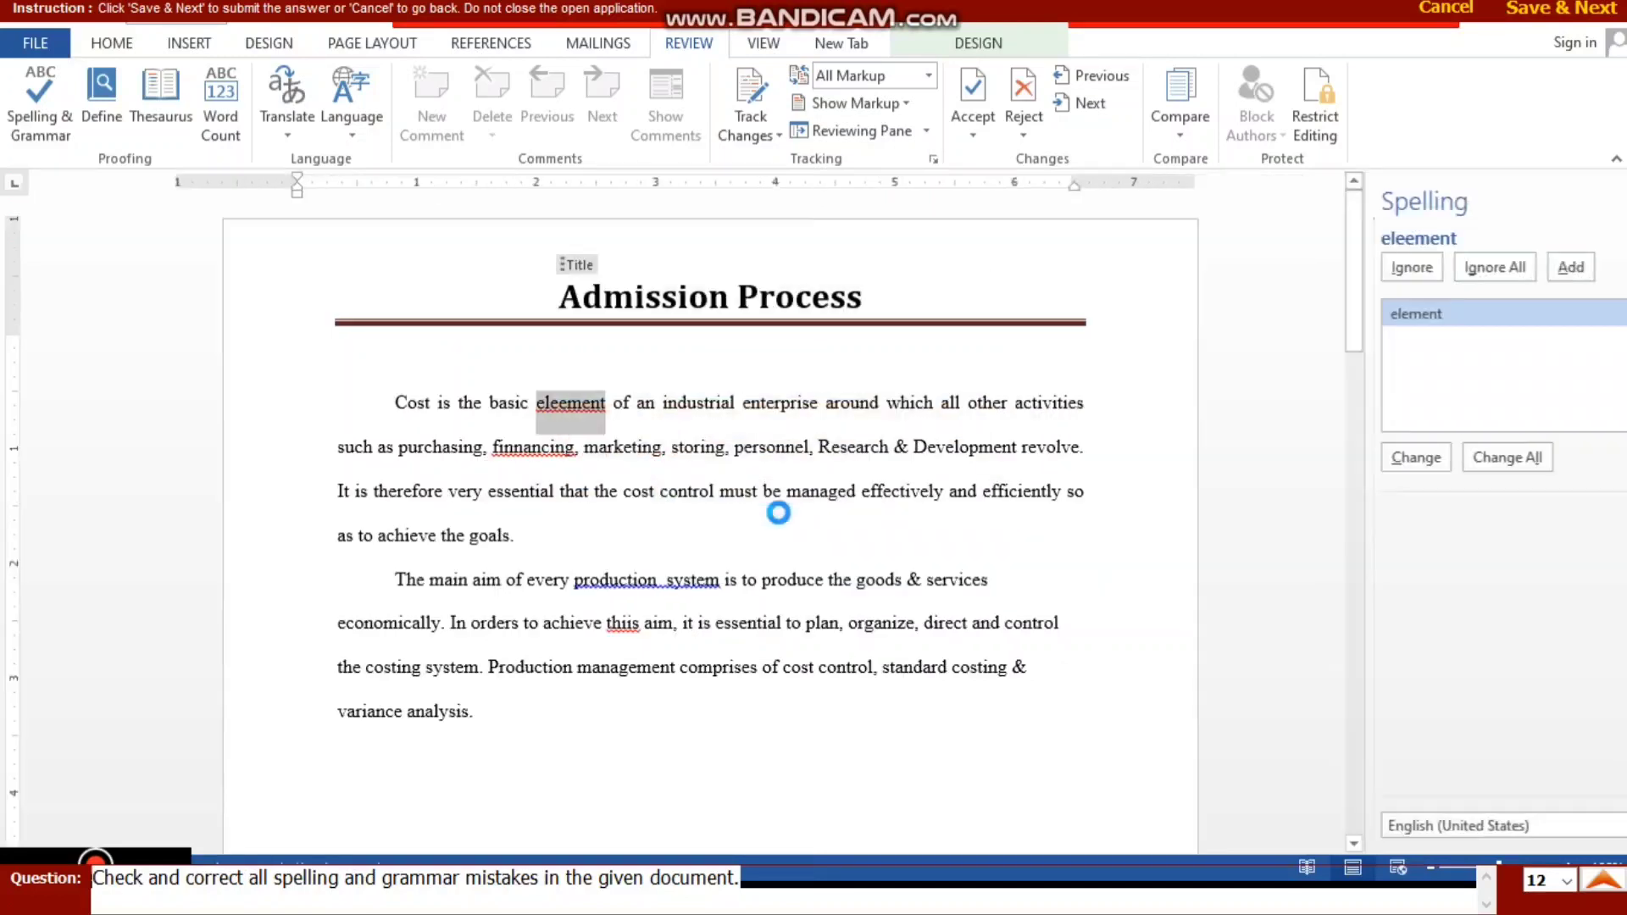
pyautogui.click(1364, 460)
pyautogui.click(1363, 458)
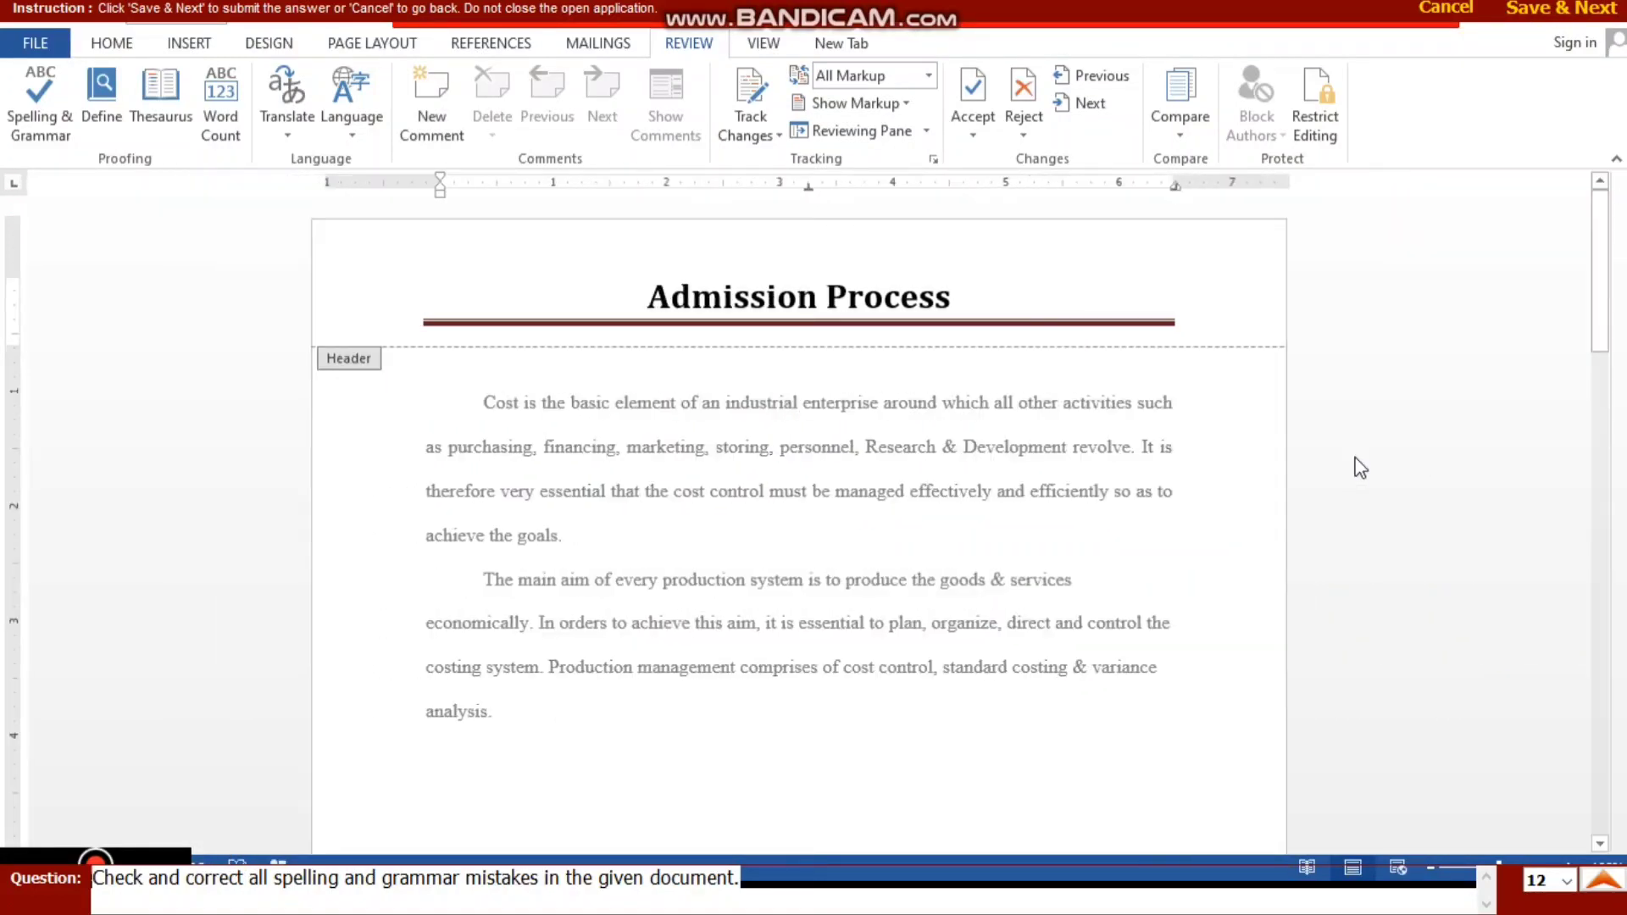
pyautogui.click(828, 519)
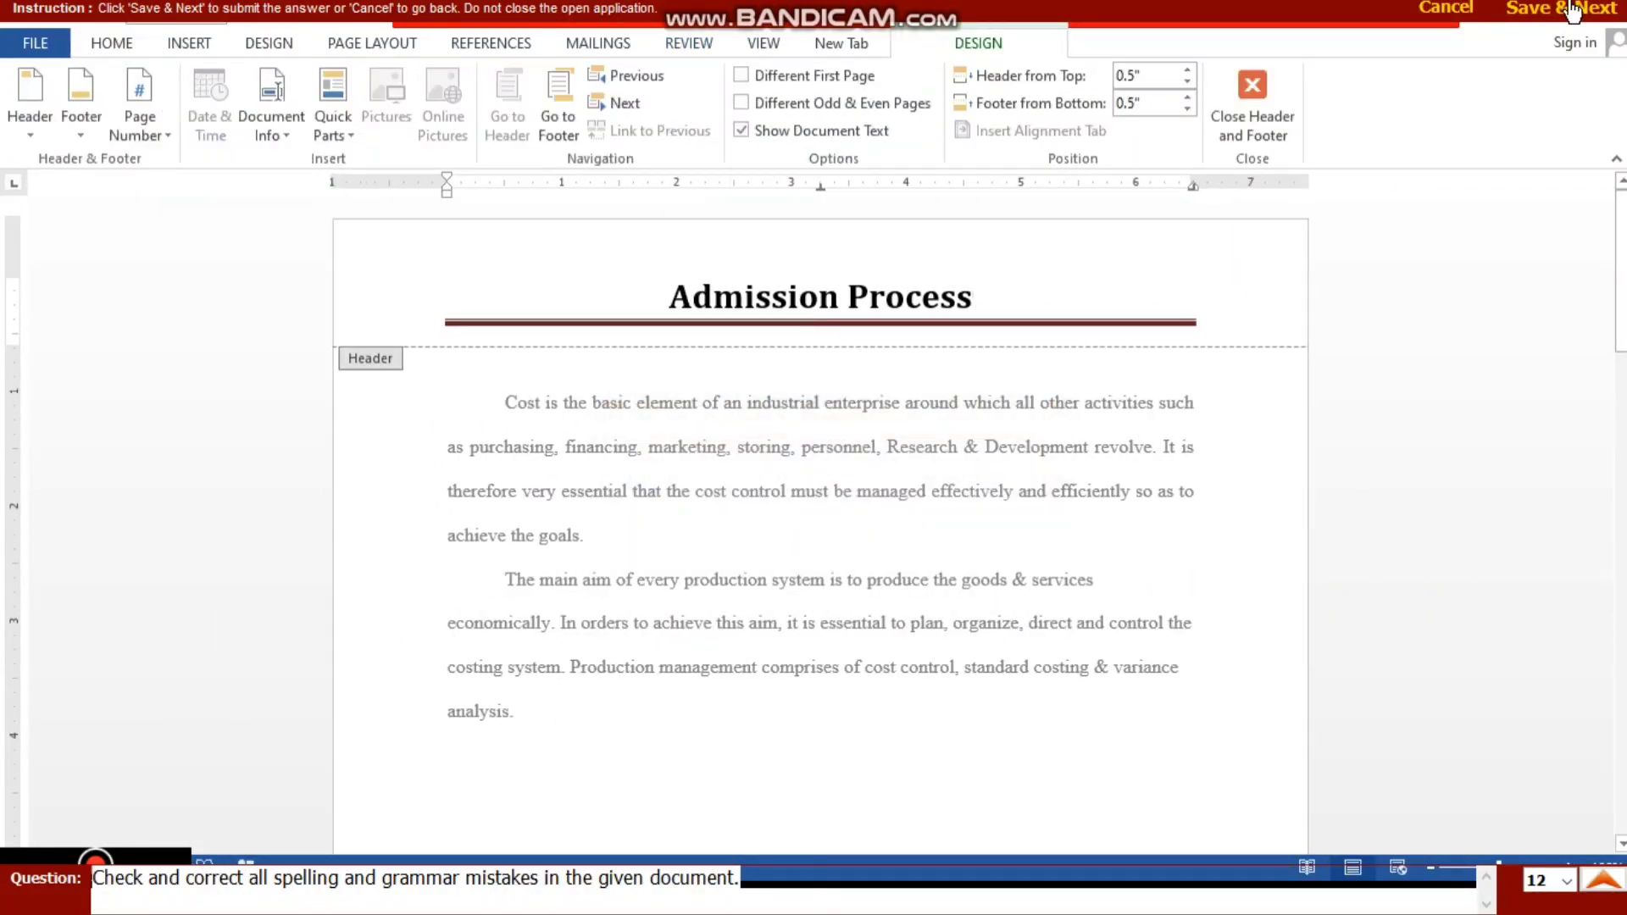
pyautogui.click(1572, 10)
# Step: Start the question 65 practical, increase the indent of student name cells B2:B21 by 2 and submit the answer
pyautogui.click(217, 338)
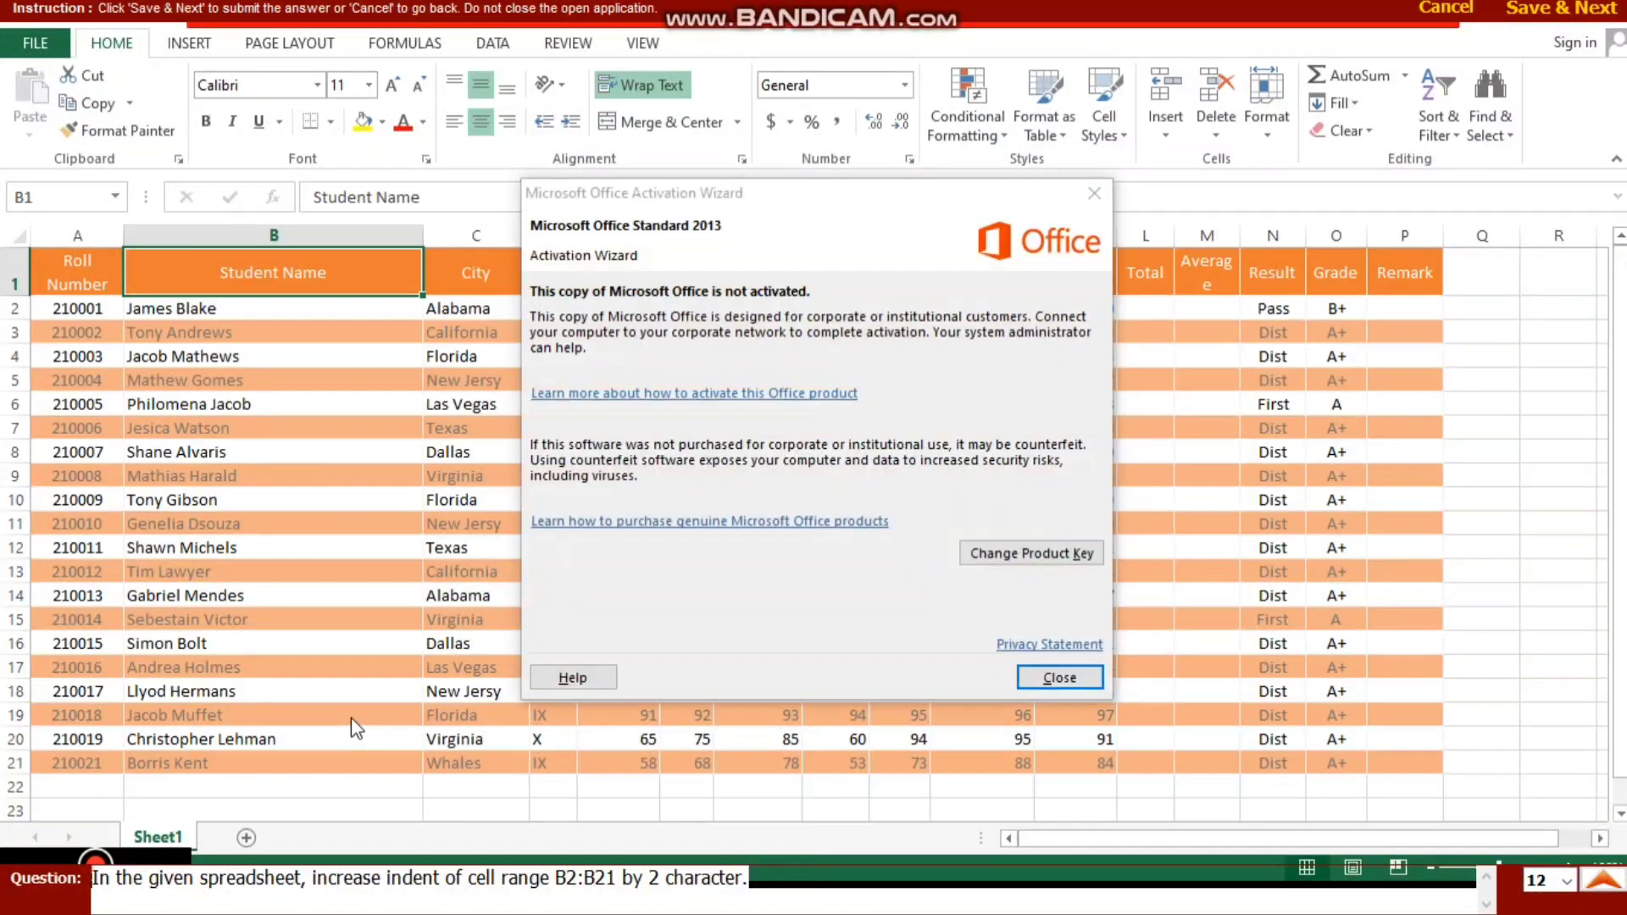
pyautogui.click(1051, 673)
pyautogui.moveTo(329, 311); pyautogui.dragTo(345, 761)
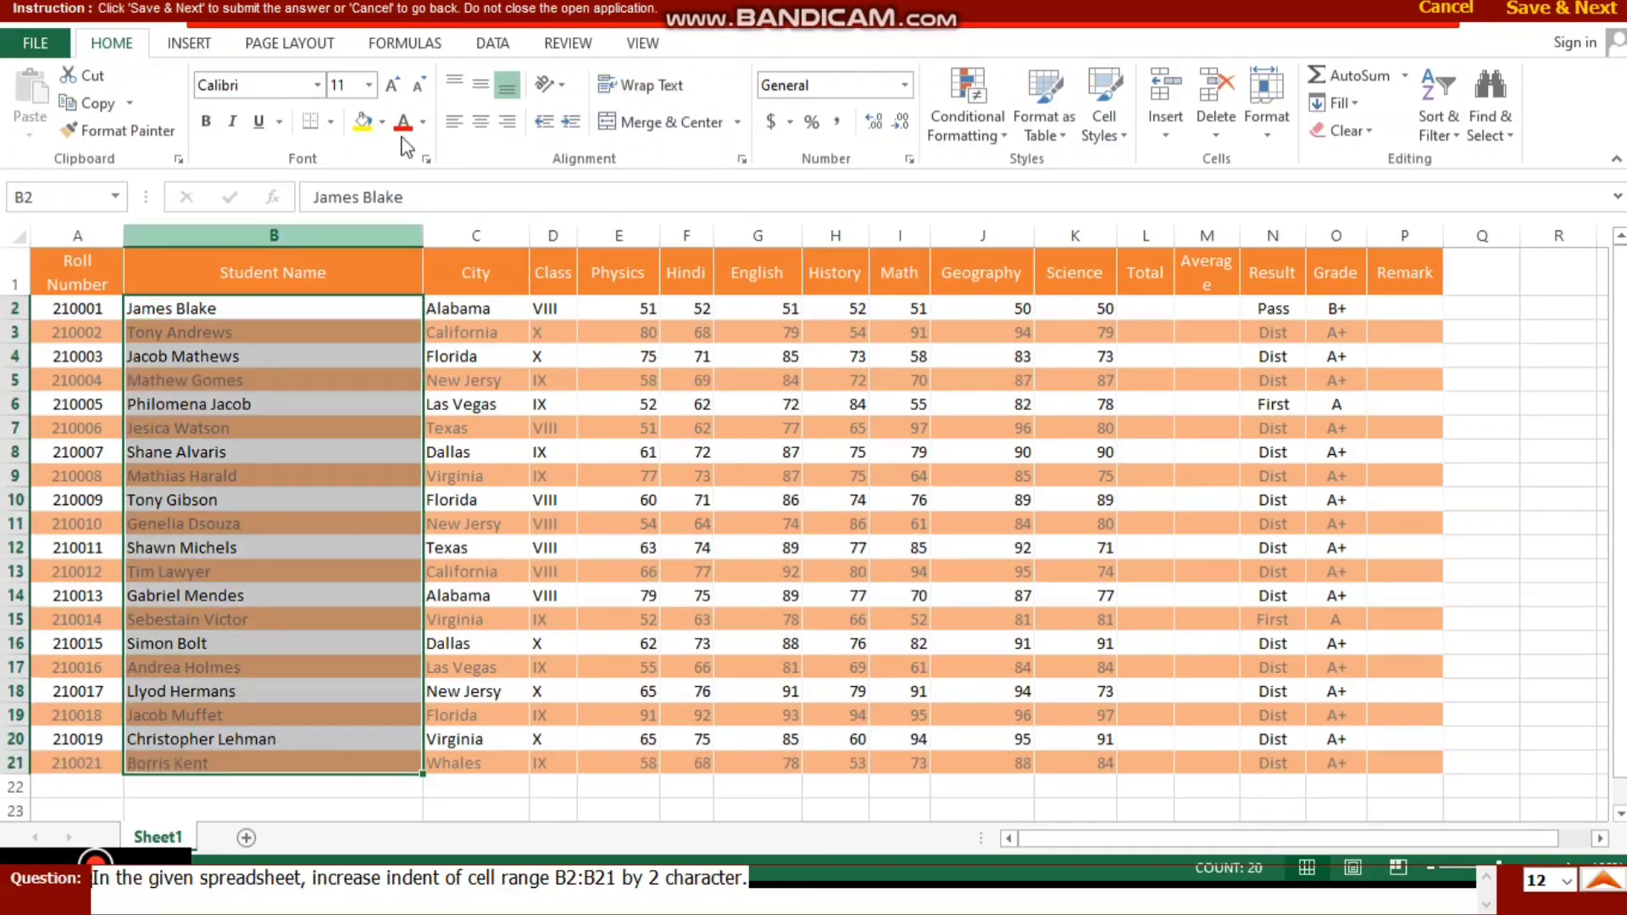
pyautogui.click(572, 123)
pyautogui.click(572, 123)
pyautogui.click(1528, 14)
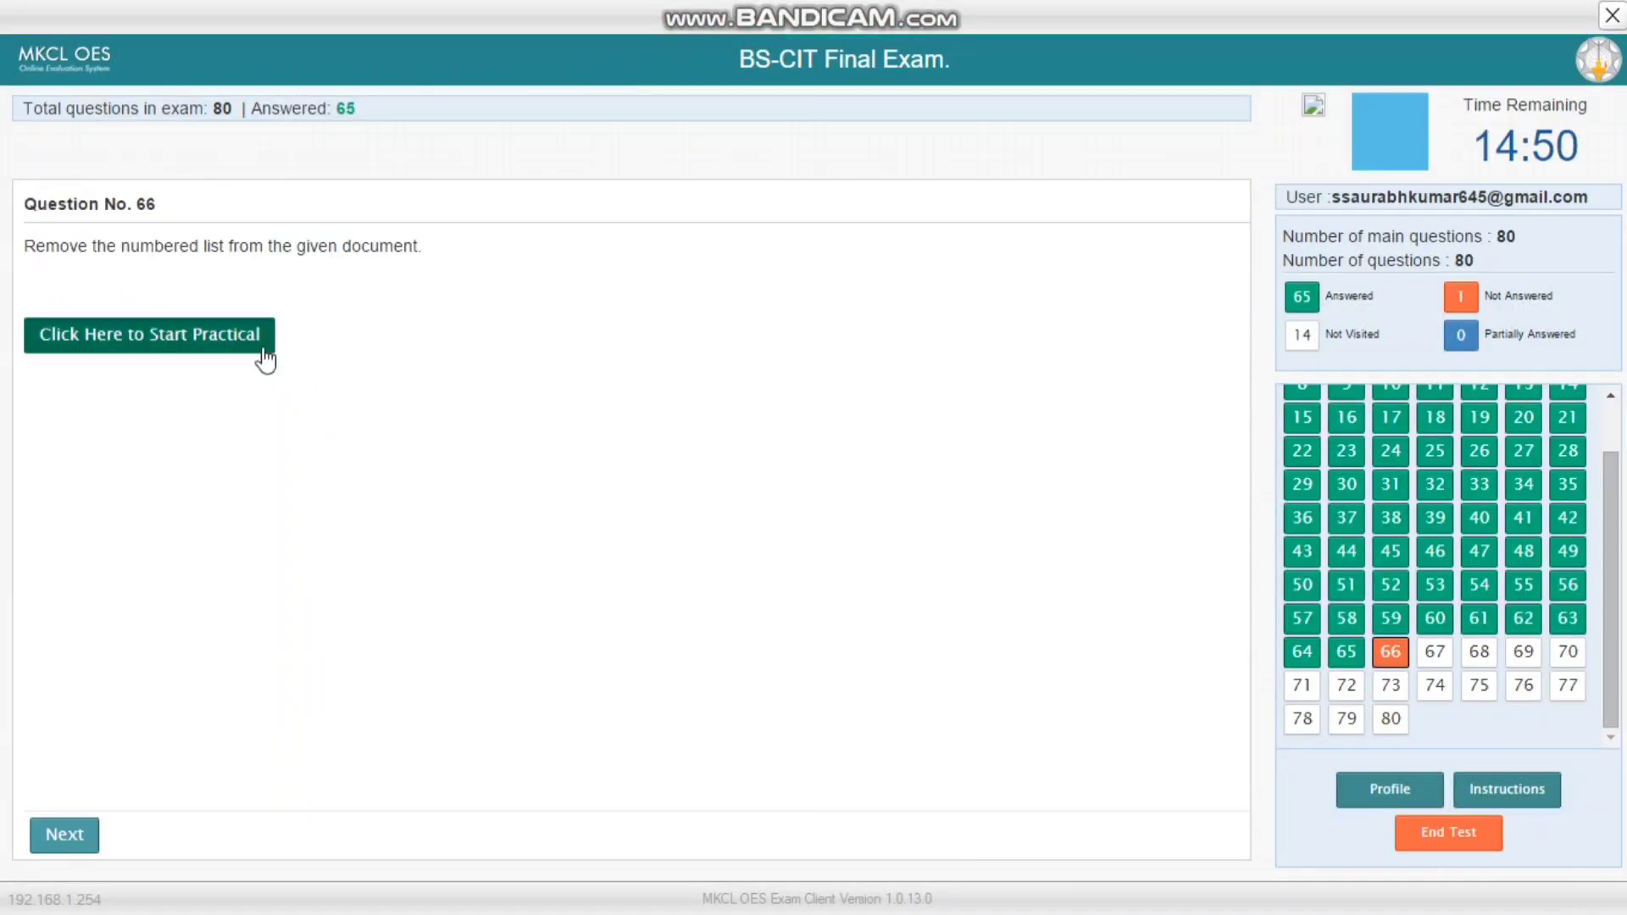
# Step: Start the question 66 practical and switch the document with the numbered ATM tips to editing
pyautogui.click(263, 347)
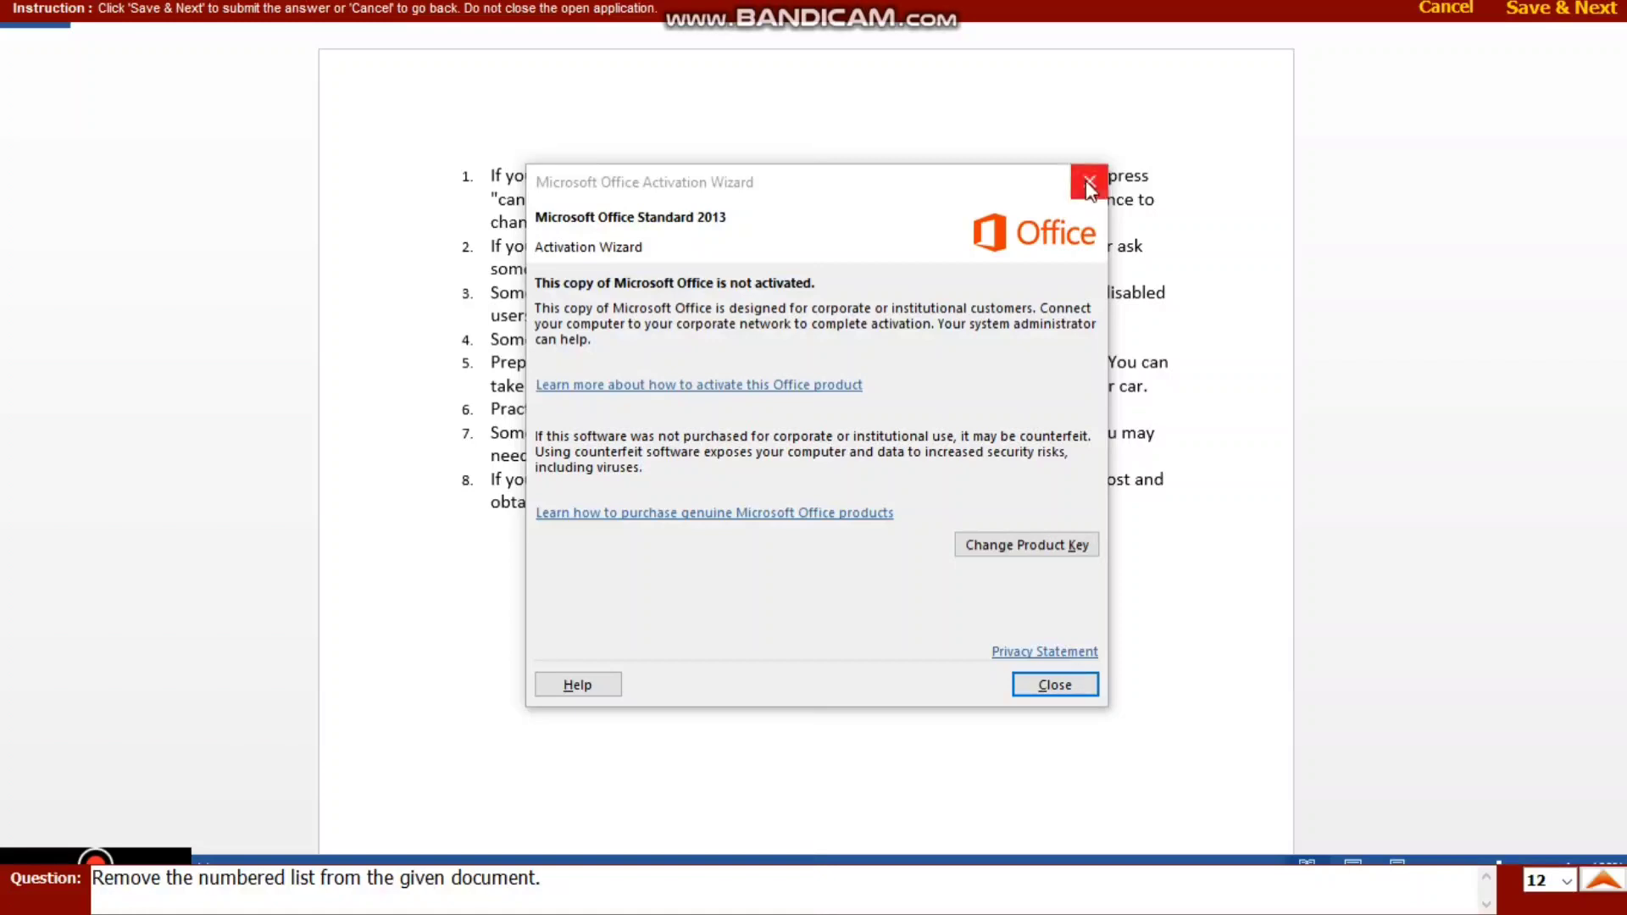
pyautogui.click(1089, 182)
pyautogui.click(222, 31)
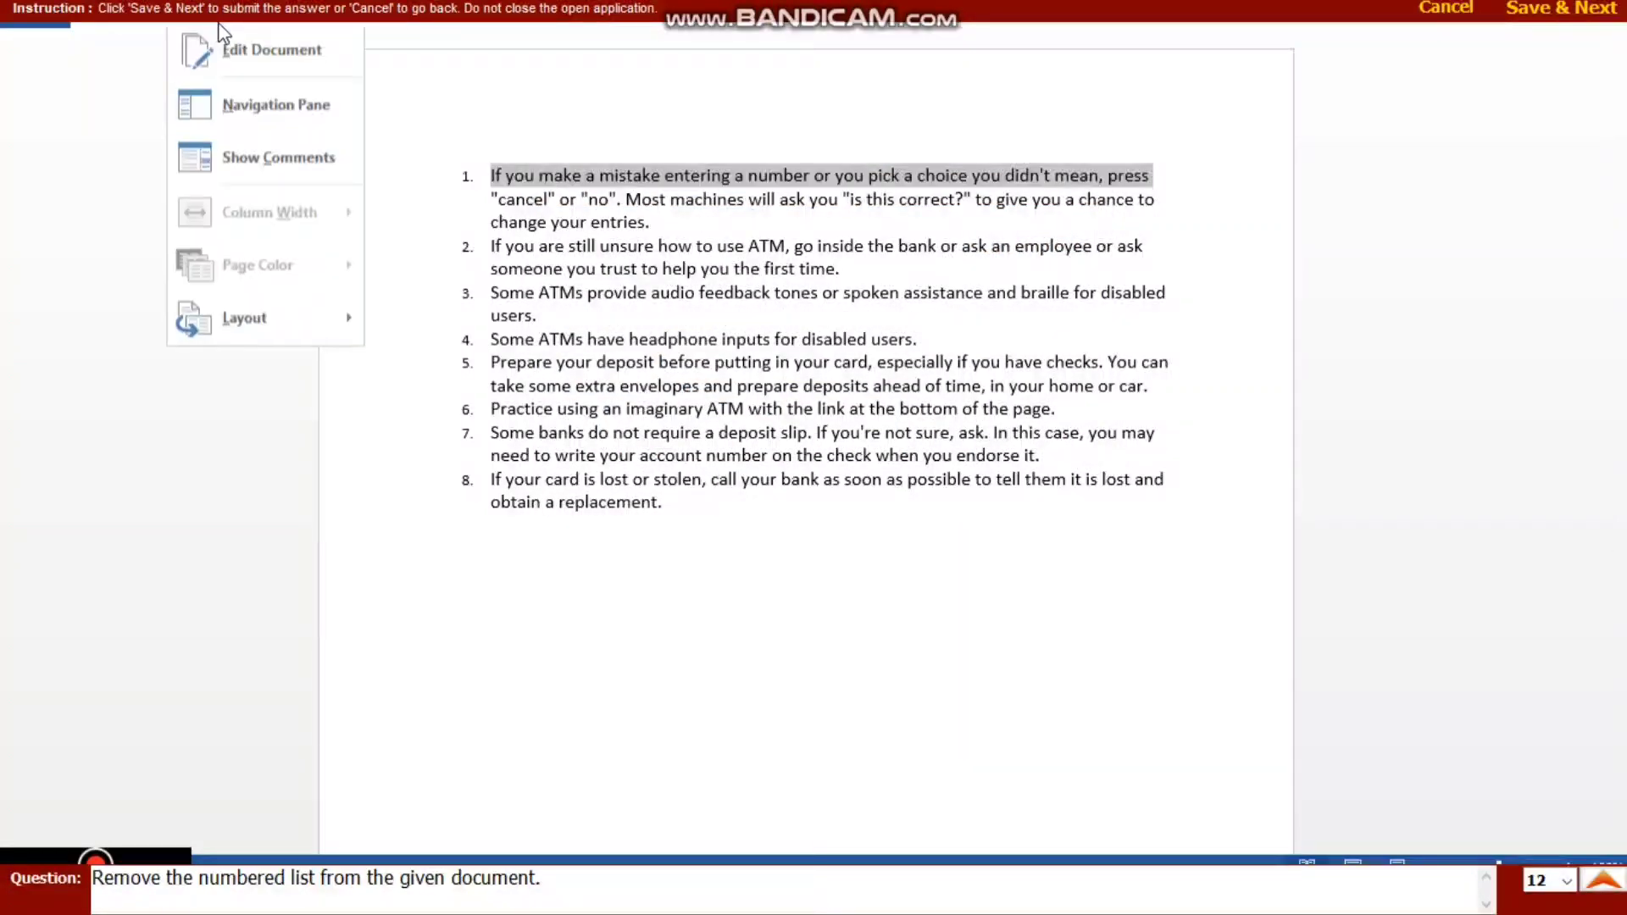
pyautogui.click(247, 60)
# Step: Try to remove the page numbers from the document
pyautogui.scroll(-1, 346, 79)
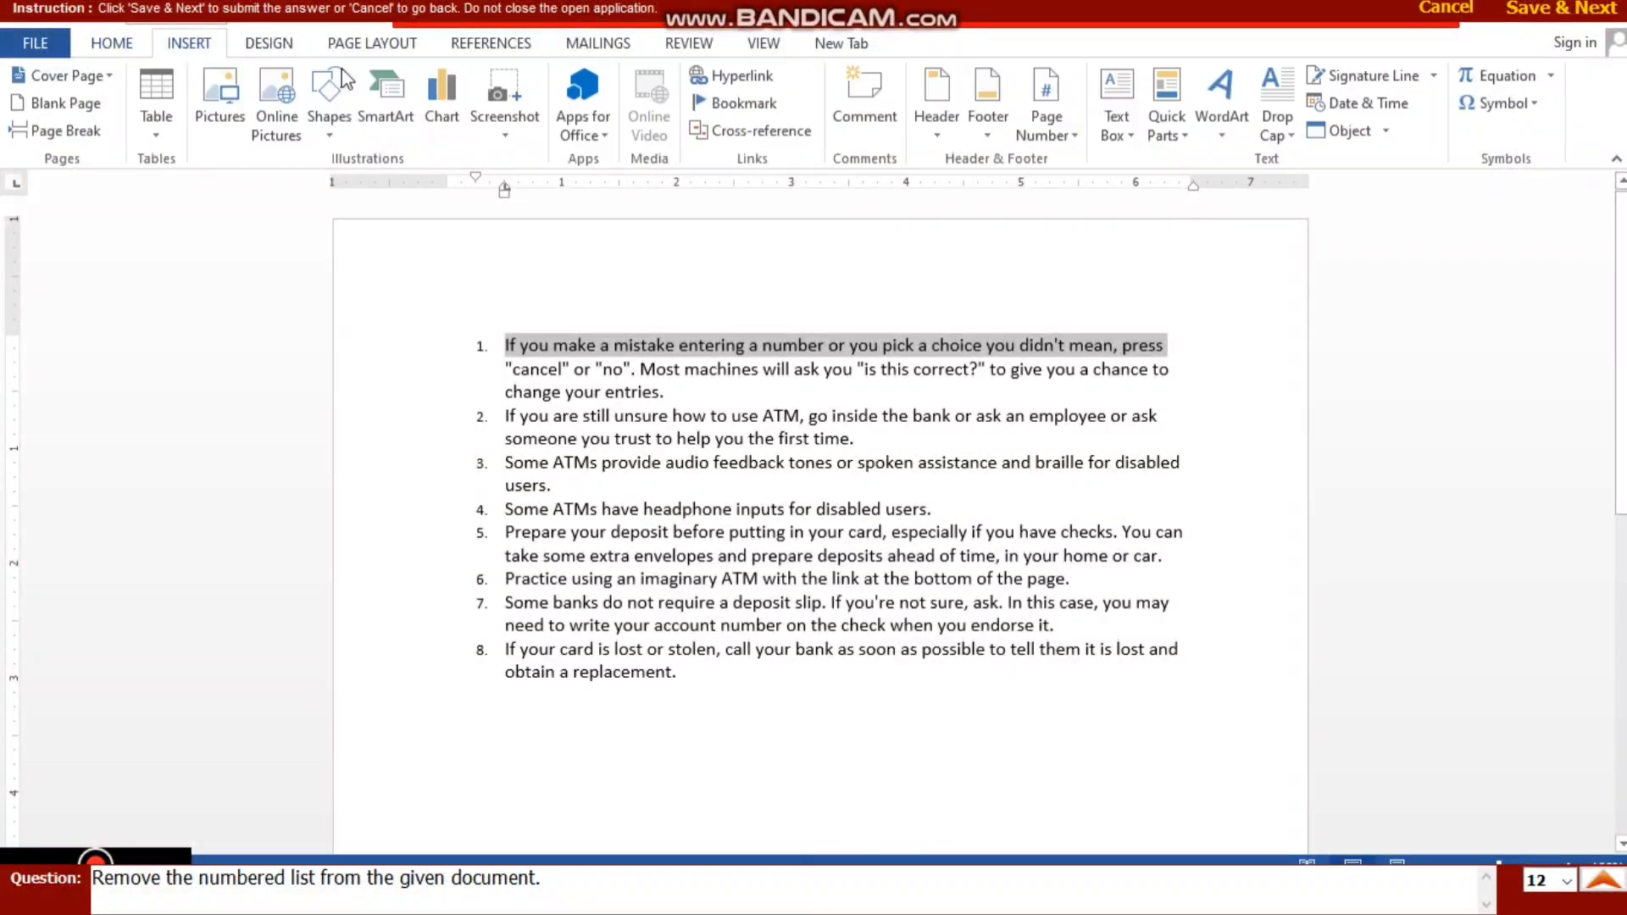
pyautogui.click(1051, 136)
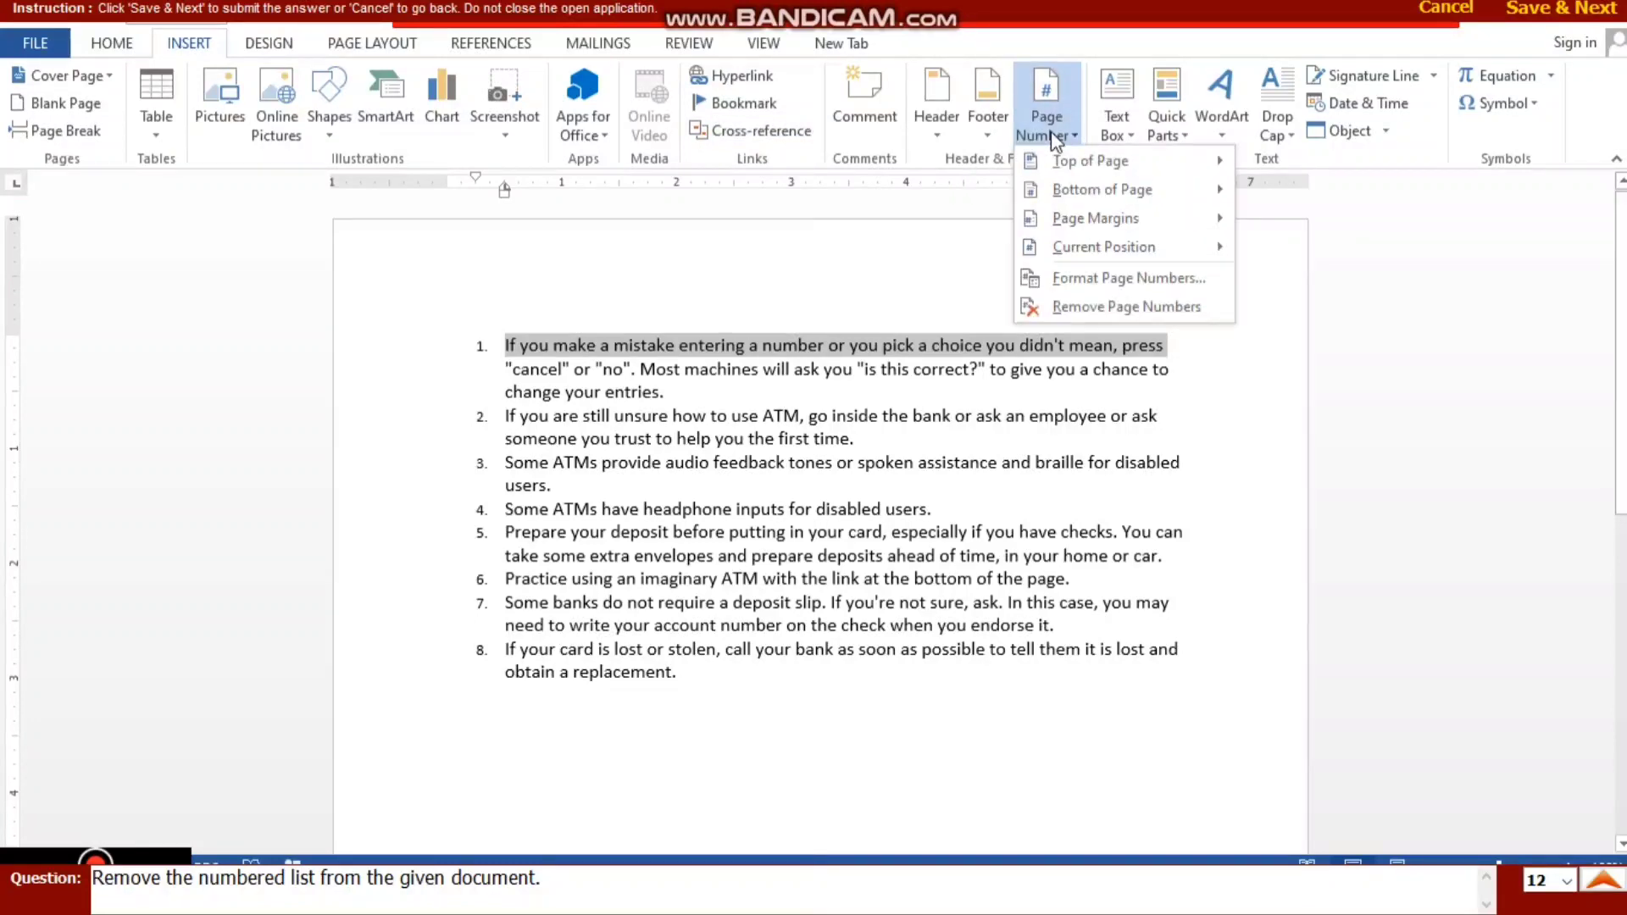
pyautogui.click(1114, 310)
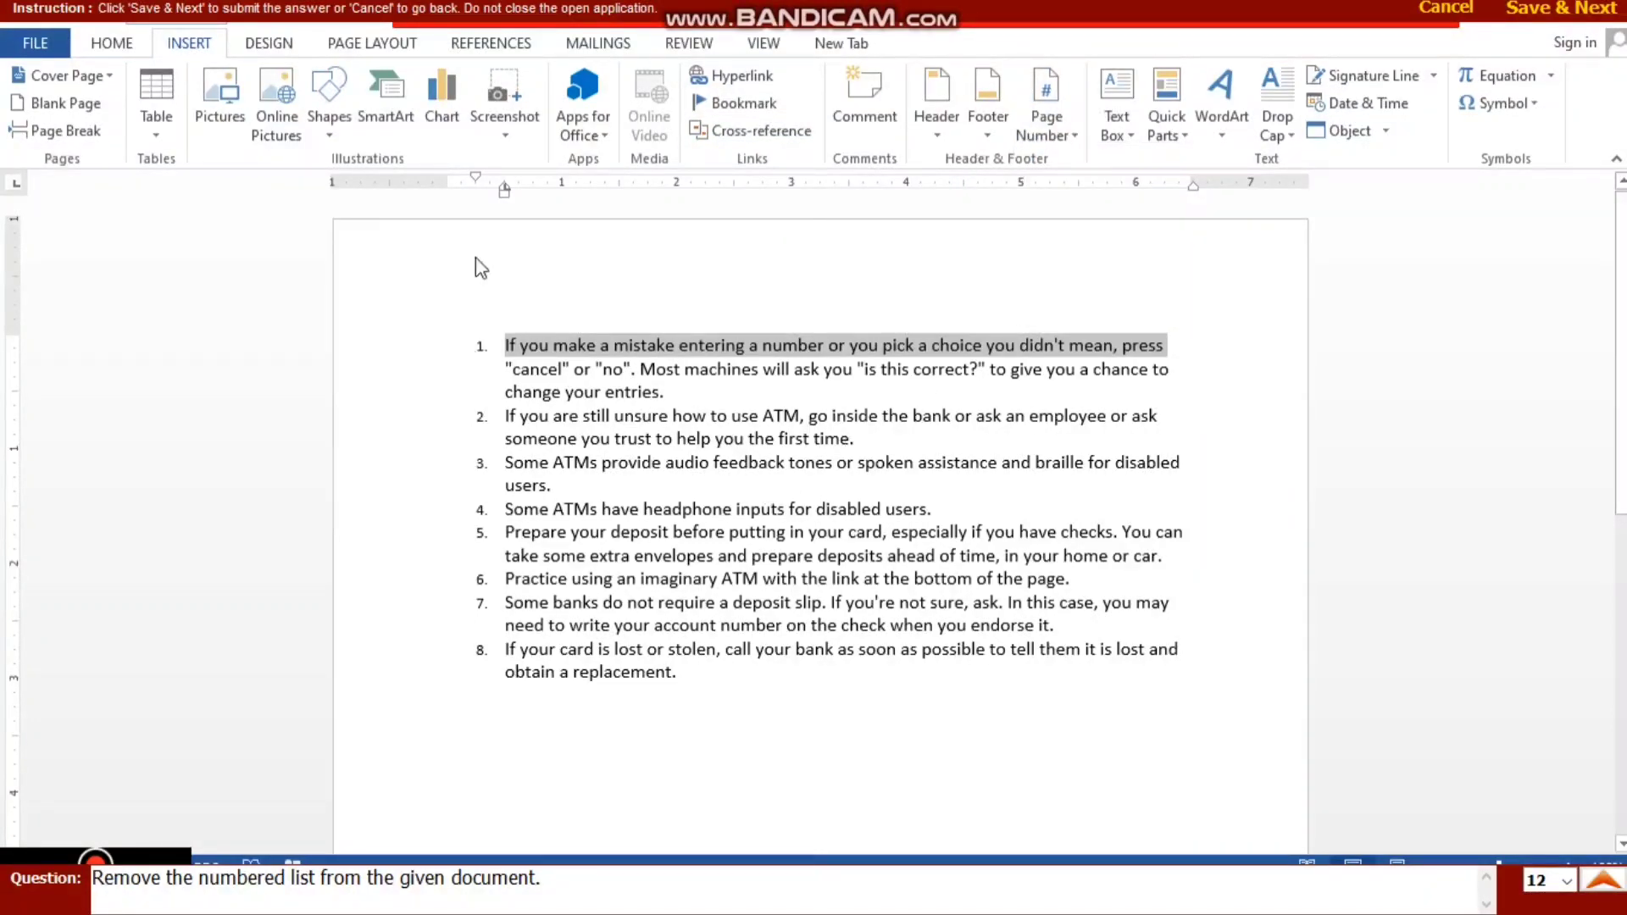
# Step: Try to remove the numbering from the ATM tips list by applying the None numbering format, and submit the answer
pyautogui.click(127, 44)
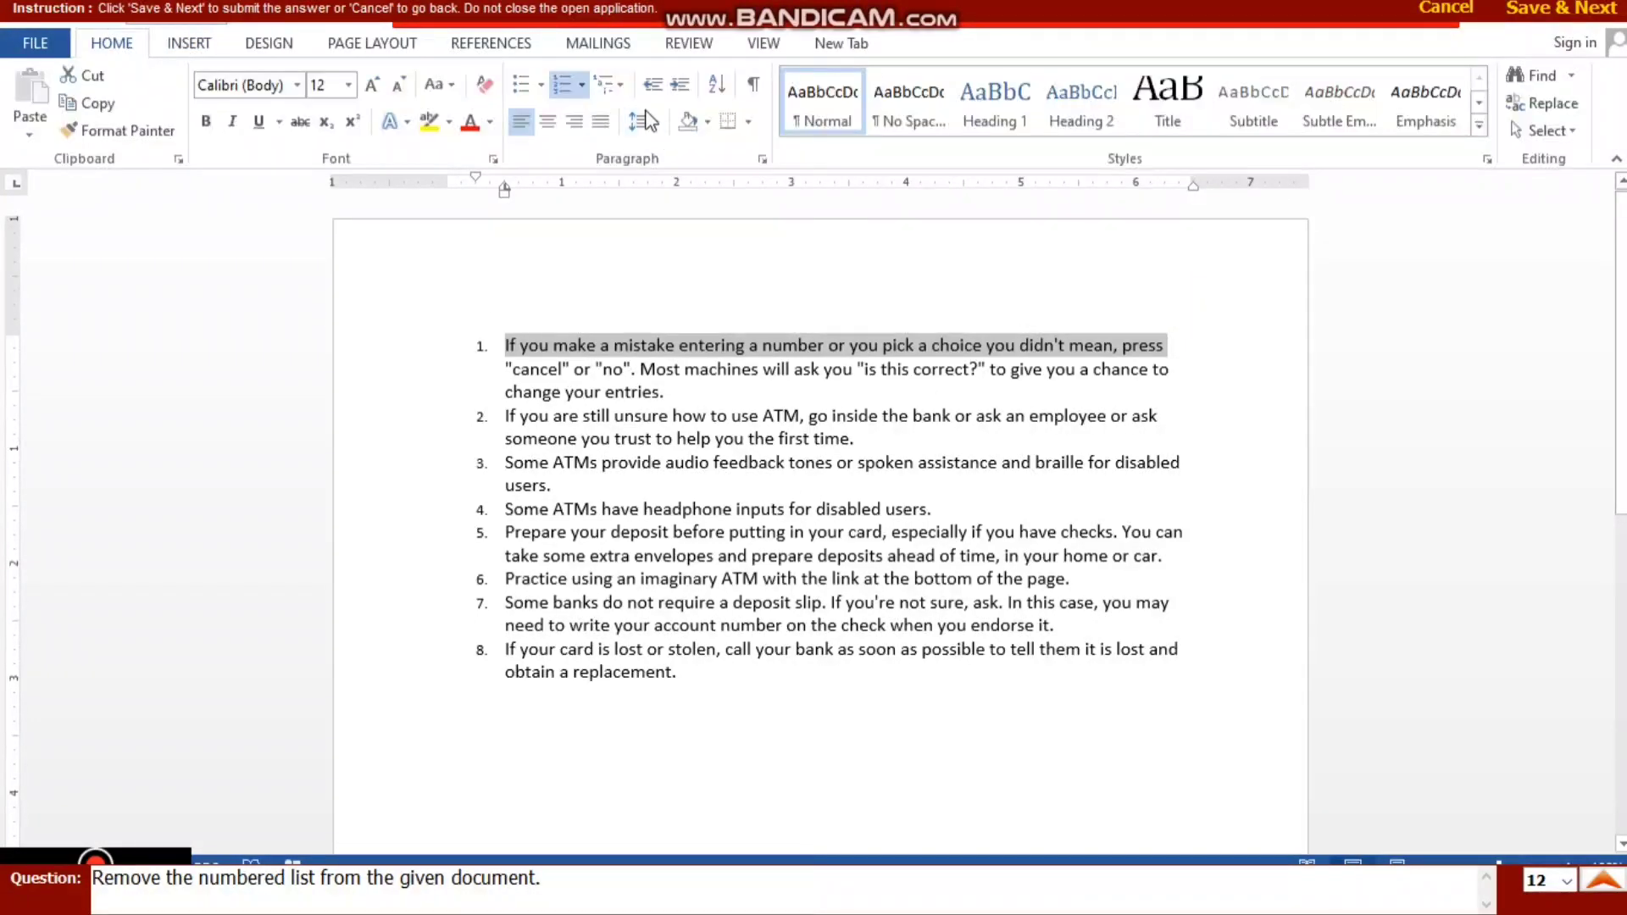
pyautogui.click(580, 85)
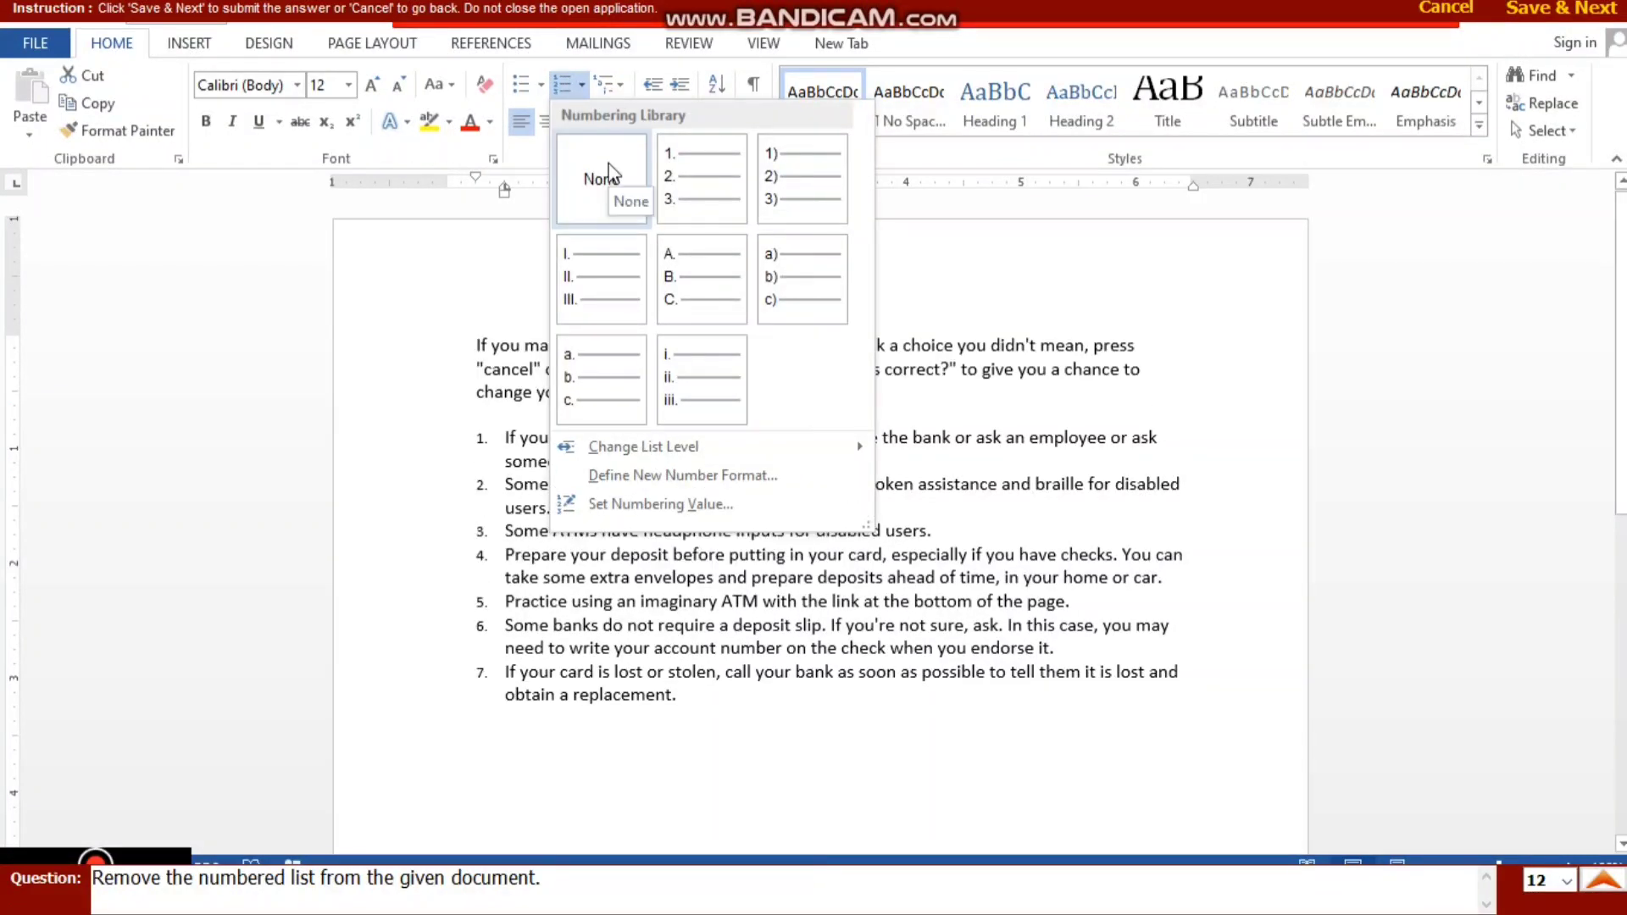
pyautogui.click(608, 172)
pyautogui.click(111, 42)
pyautogui.click(580, 85)
pyautogui.click(600, 169)
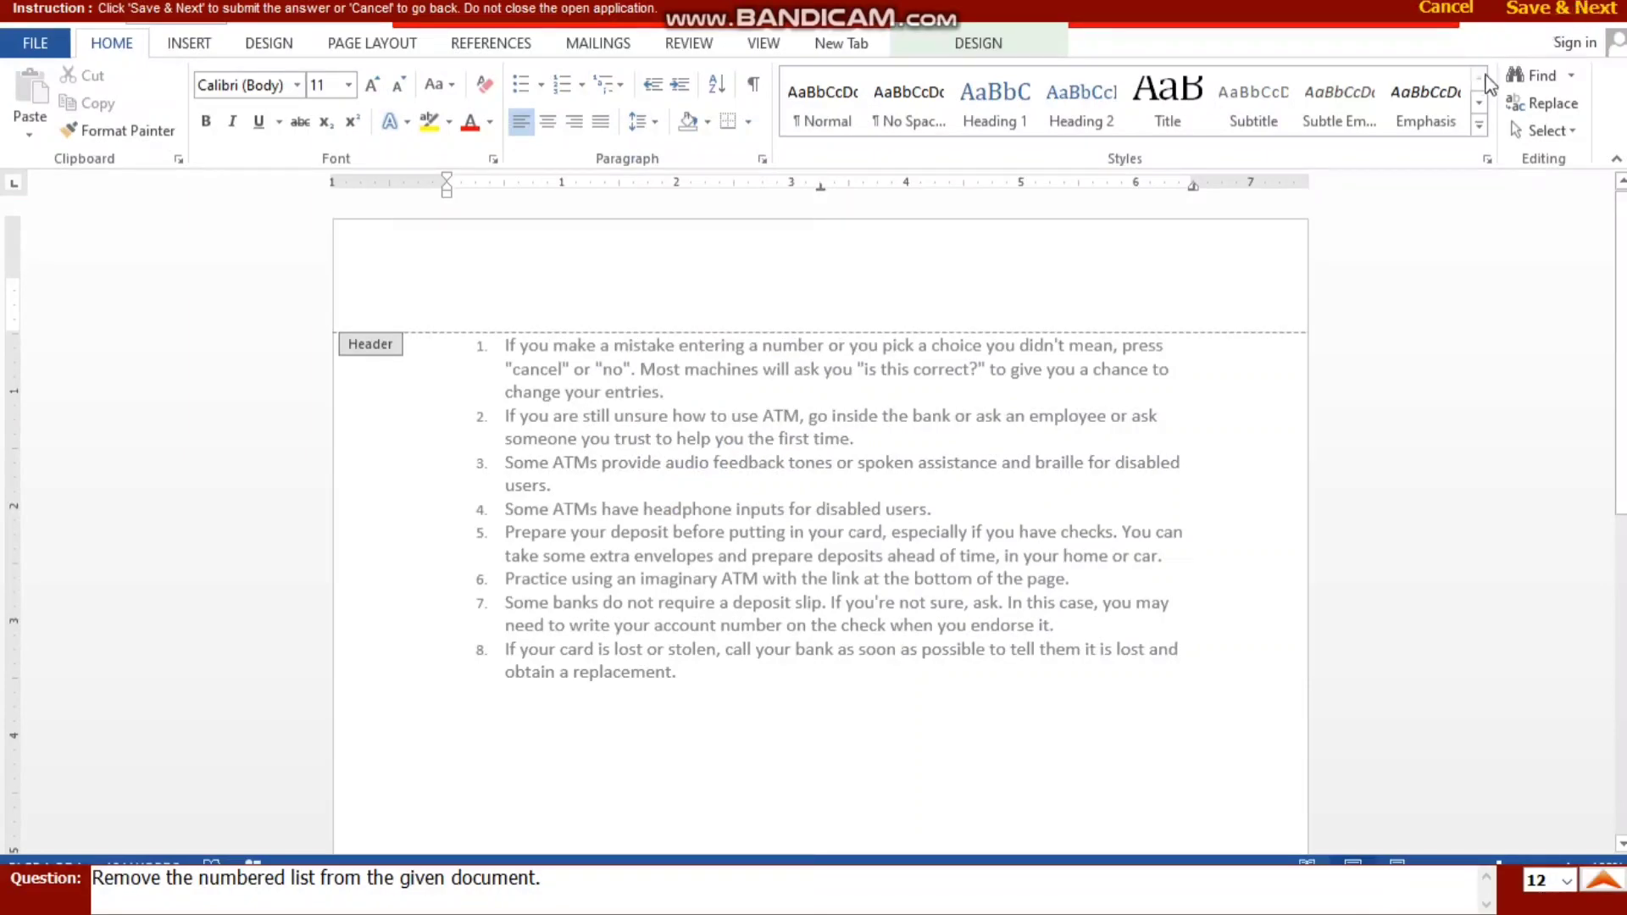
pyautogui.click(1562, 8)
# Step: Start the question 67 practical, insert a table with 2 columns and 2 rows in the blank document and submit the answer
pyautogui.click(164, 356)
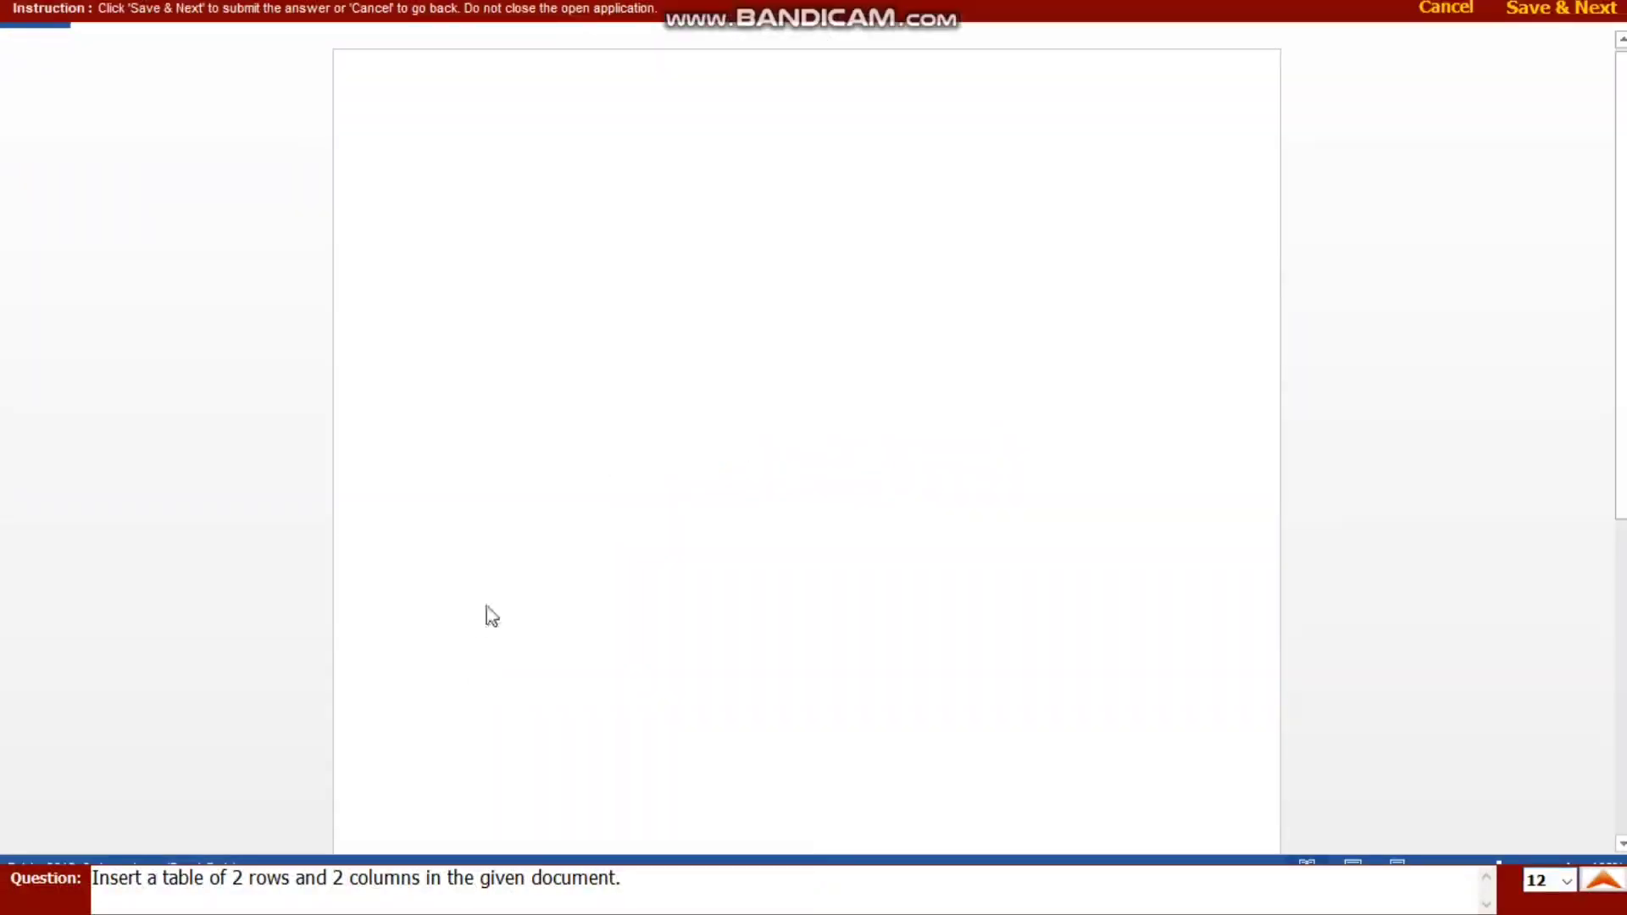
pyautogui.click(1100, 172)
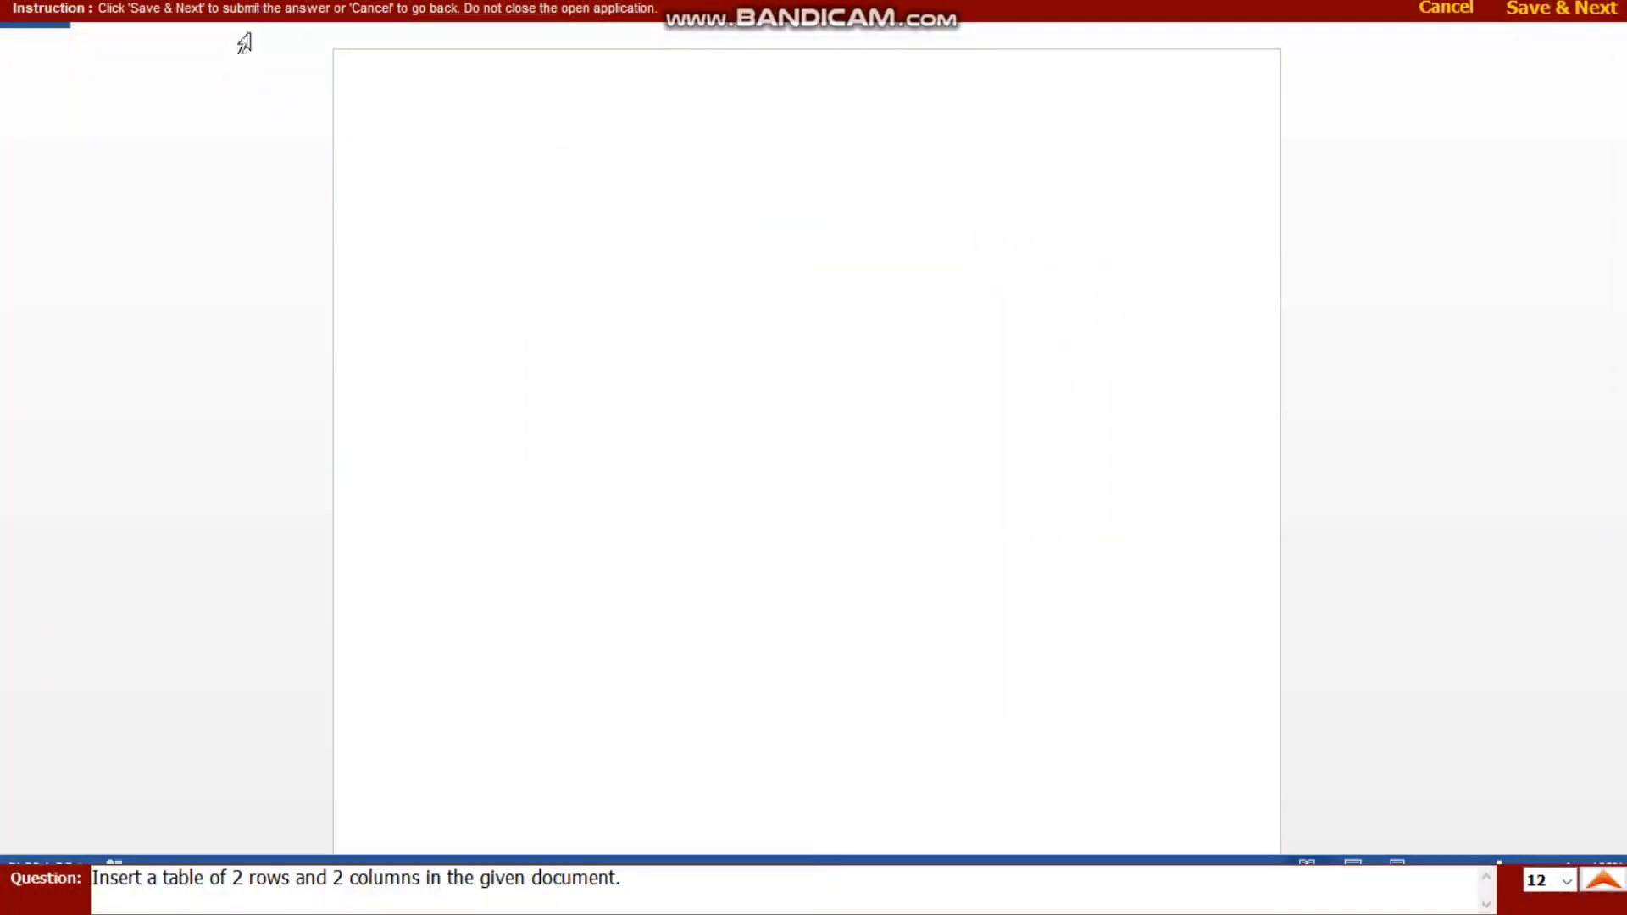
pyautogui.click(188, 34)
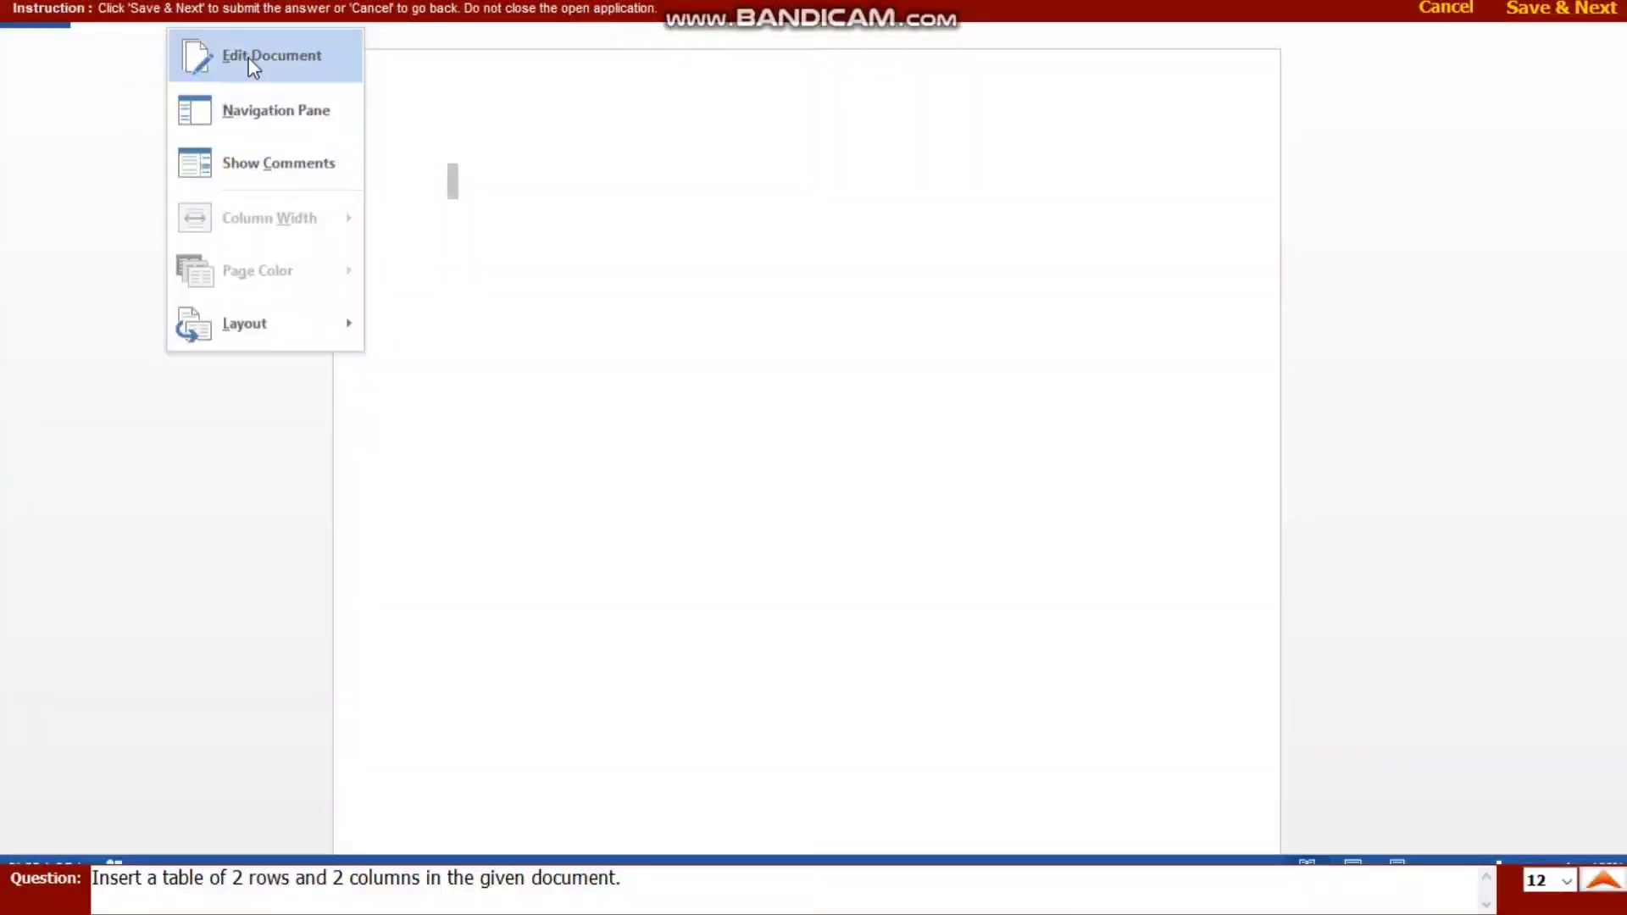
pyautogui.click(248, 58)
pyautogui.click(182, 44)
pyautogui.click(148, 134)
pyautogui.click(212, 379)
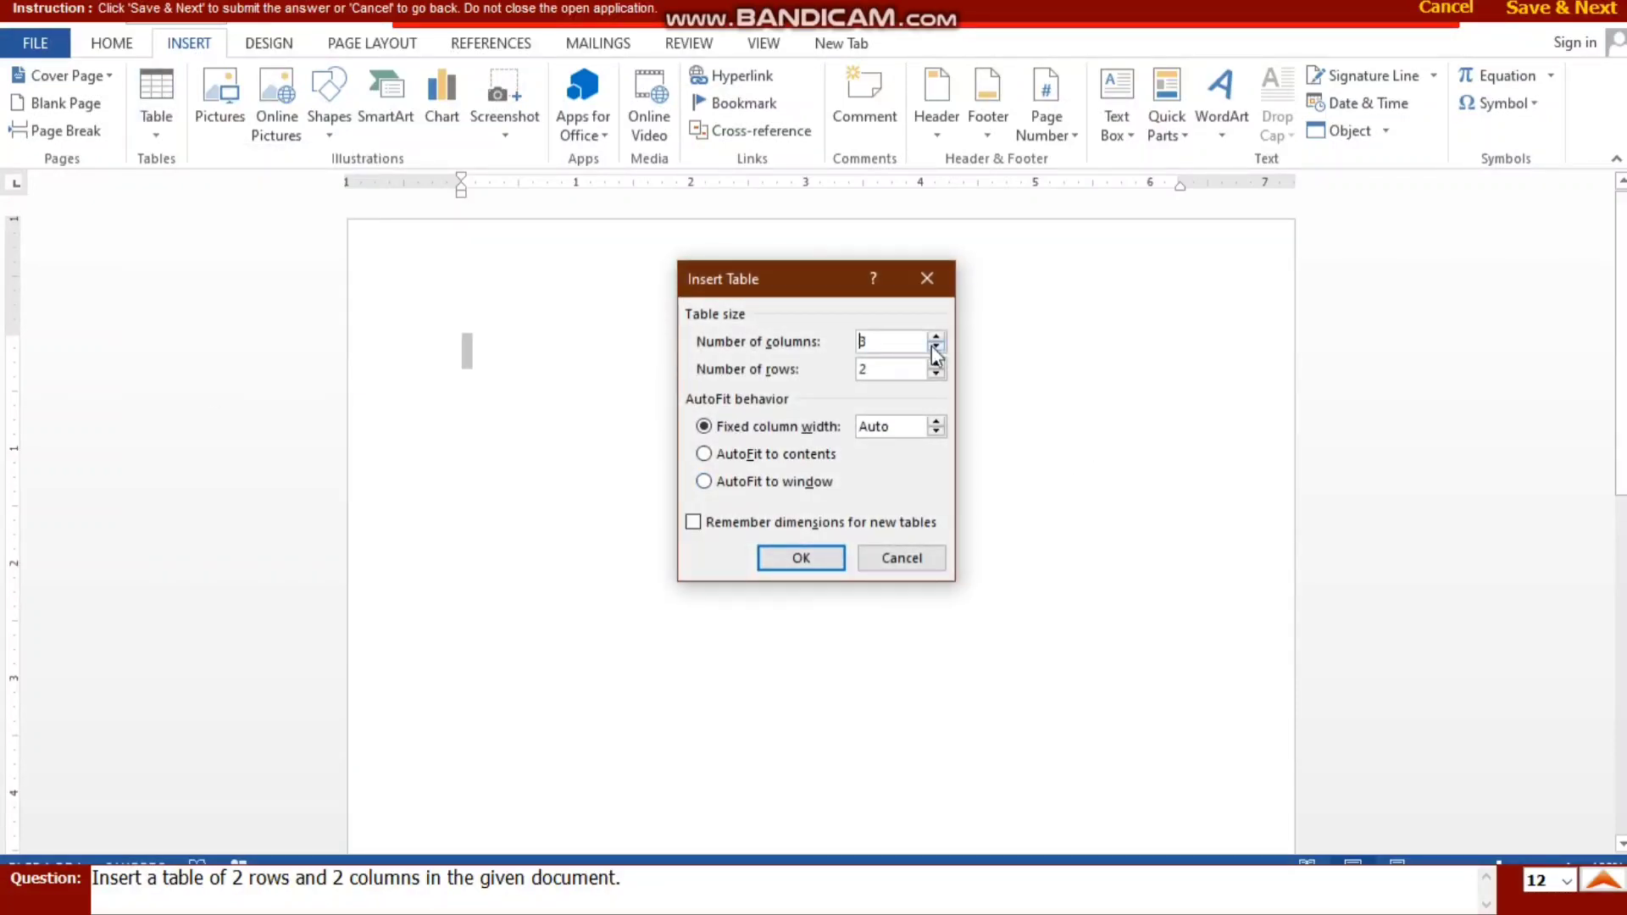
pyautogui.click(798, 563)
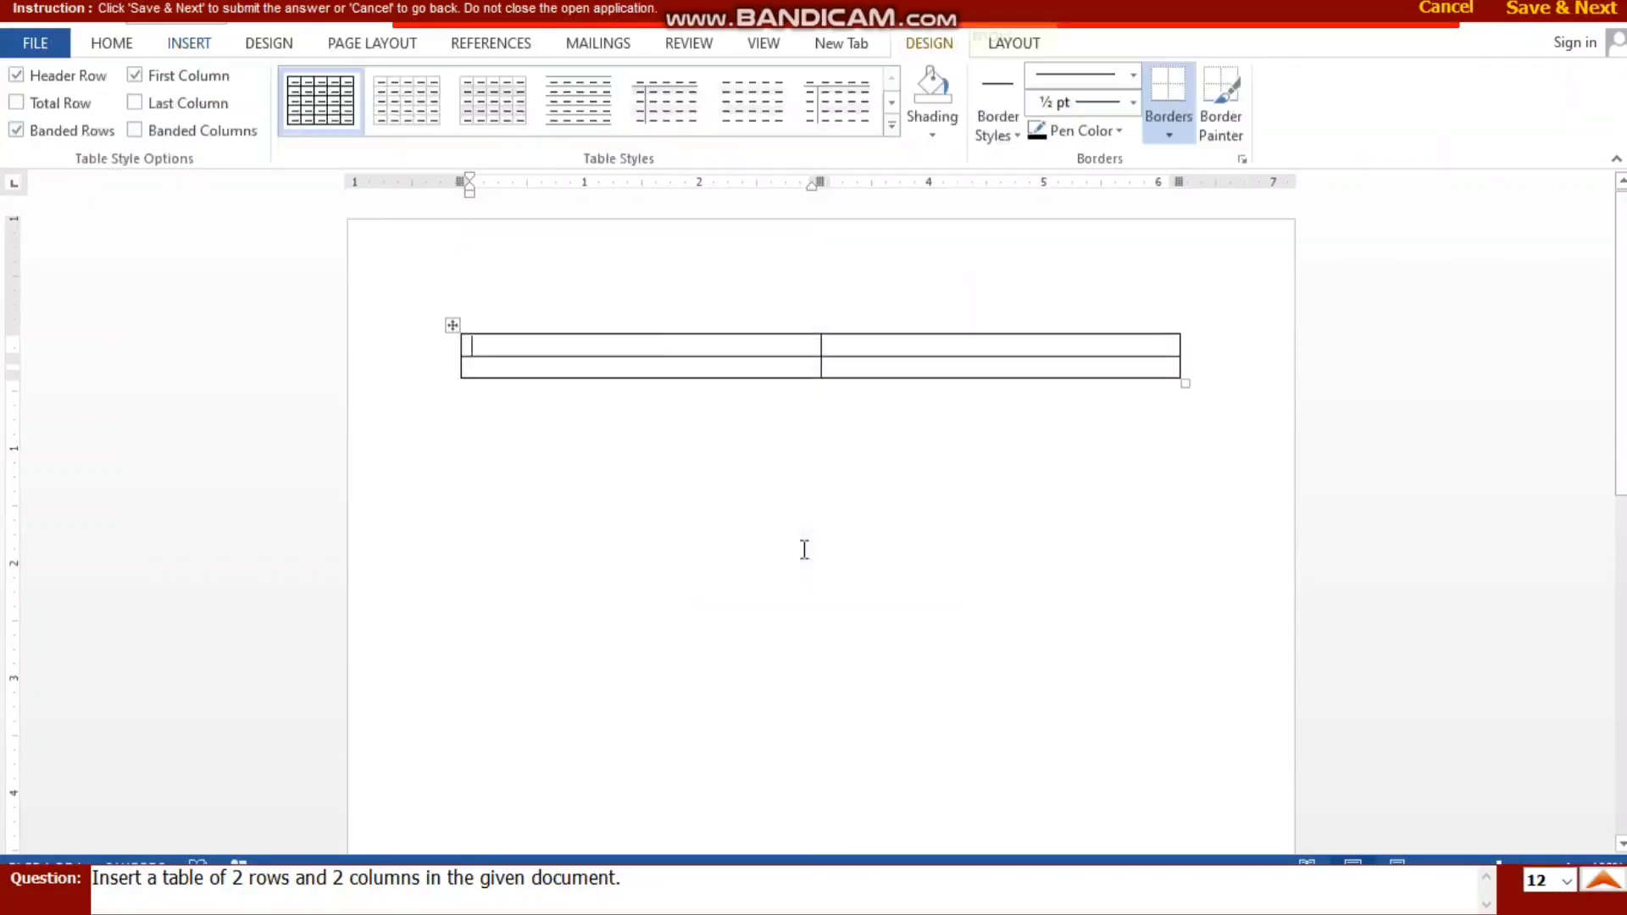
pyautogui.click(1535, 10)
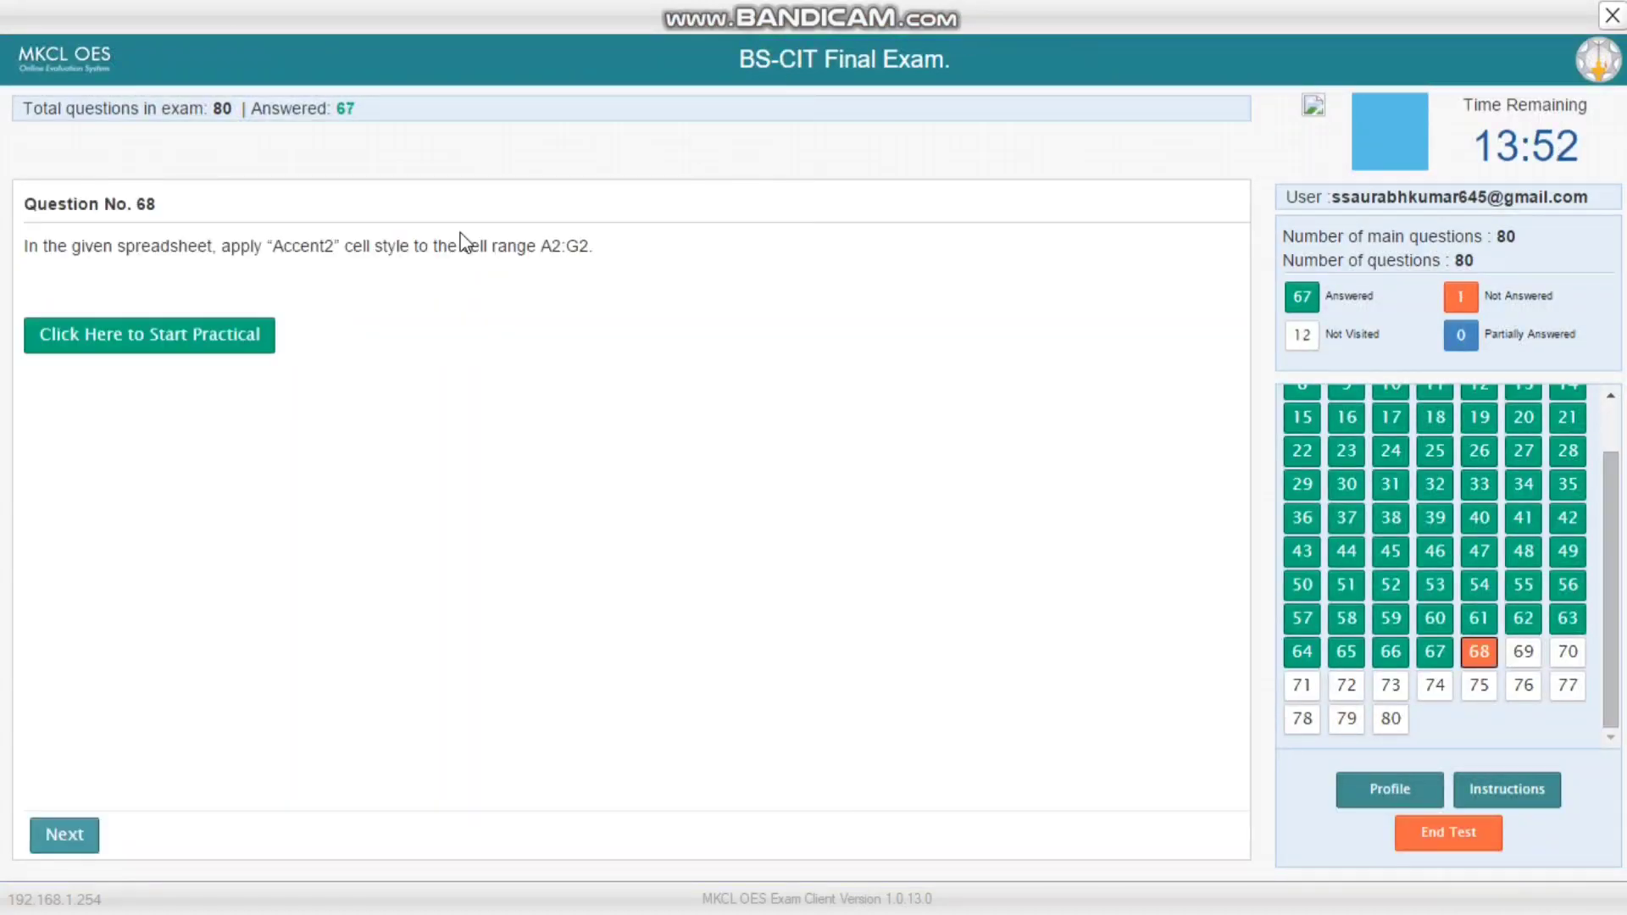
# Step: Start the question 68 practical, apply the Accent2 cell style to time table header cells A2:G2 and submit the answer
pyautogui.click(237, 343)
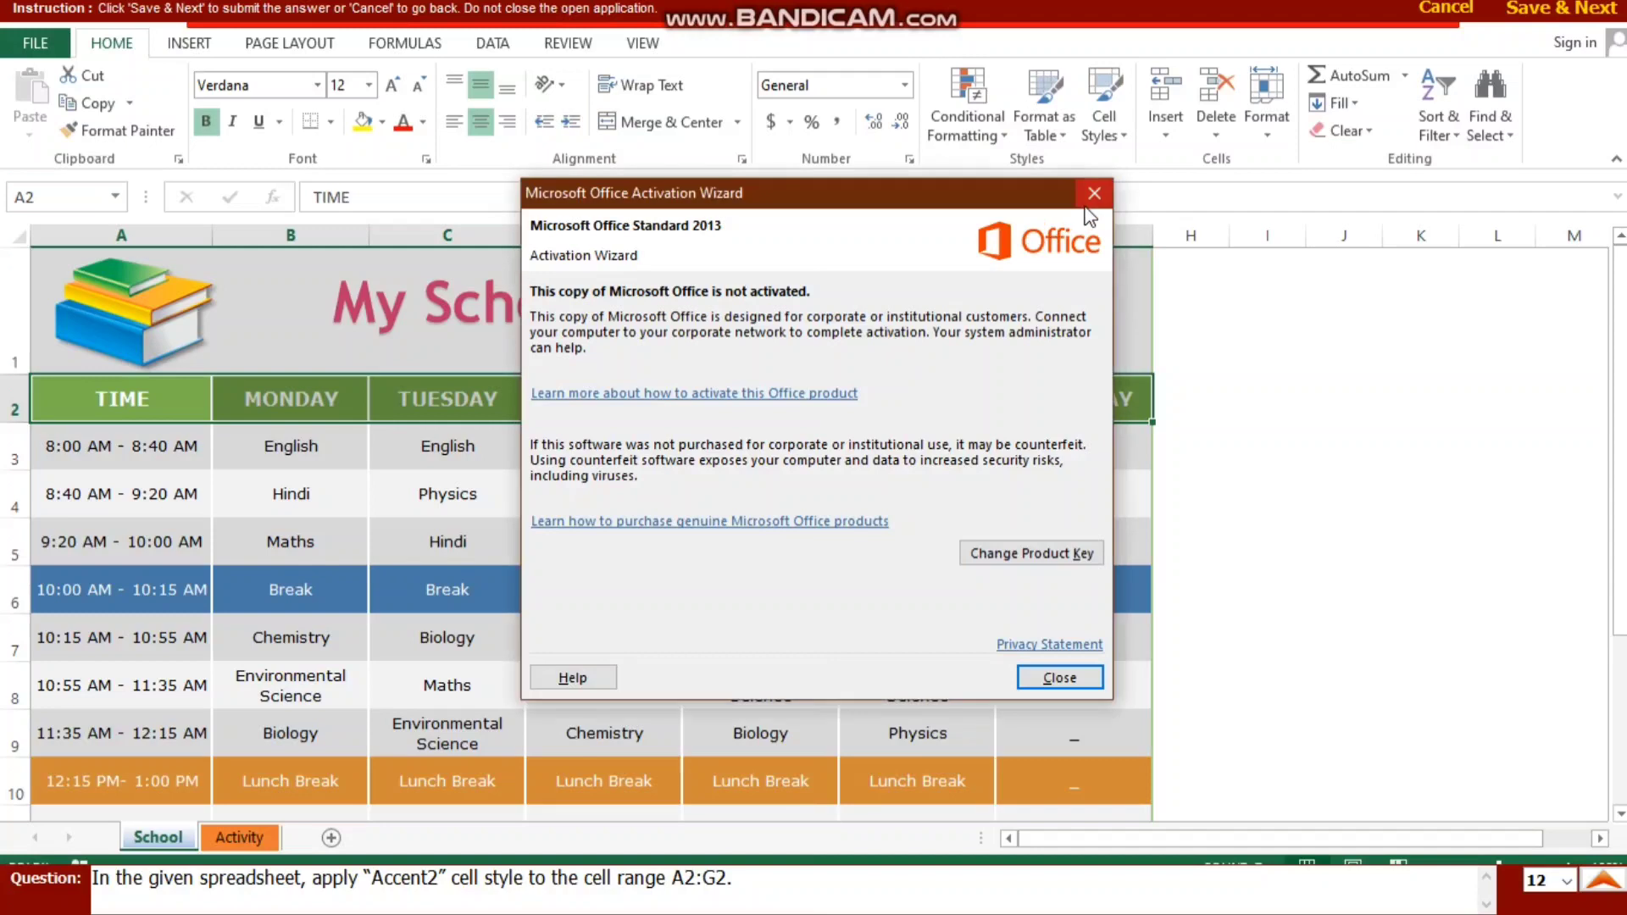
pyautogui.click(1093, 197)
pyautogui.moveTo(100, 405); pyautogui.dragTo(1052, 386)
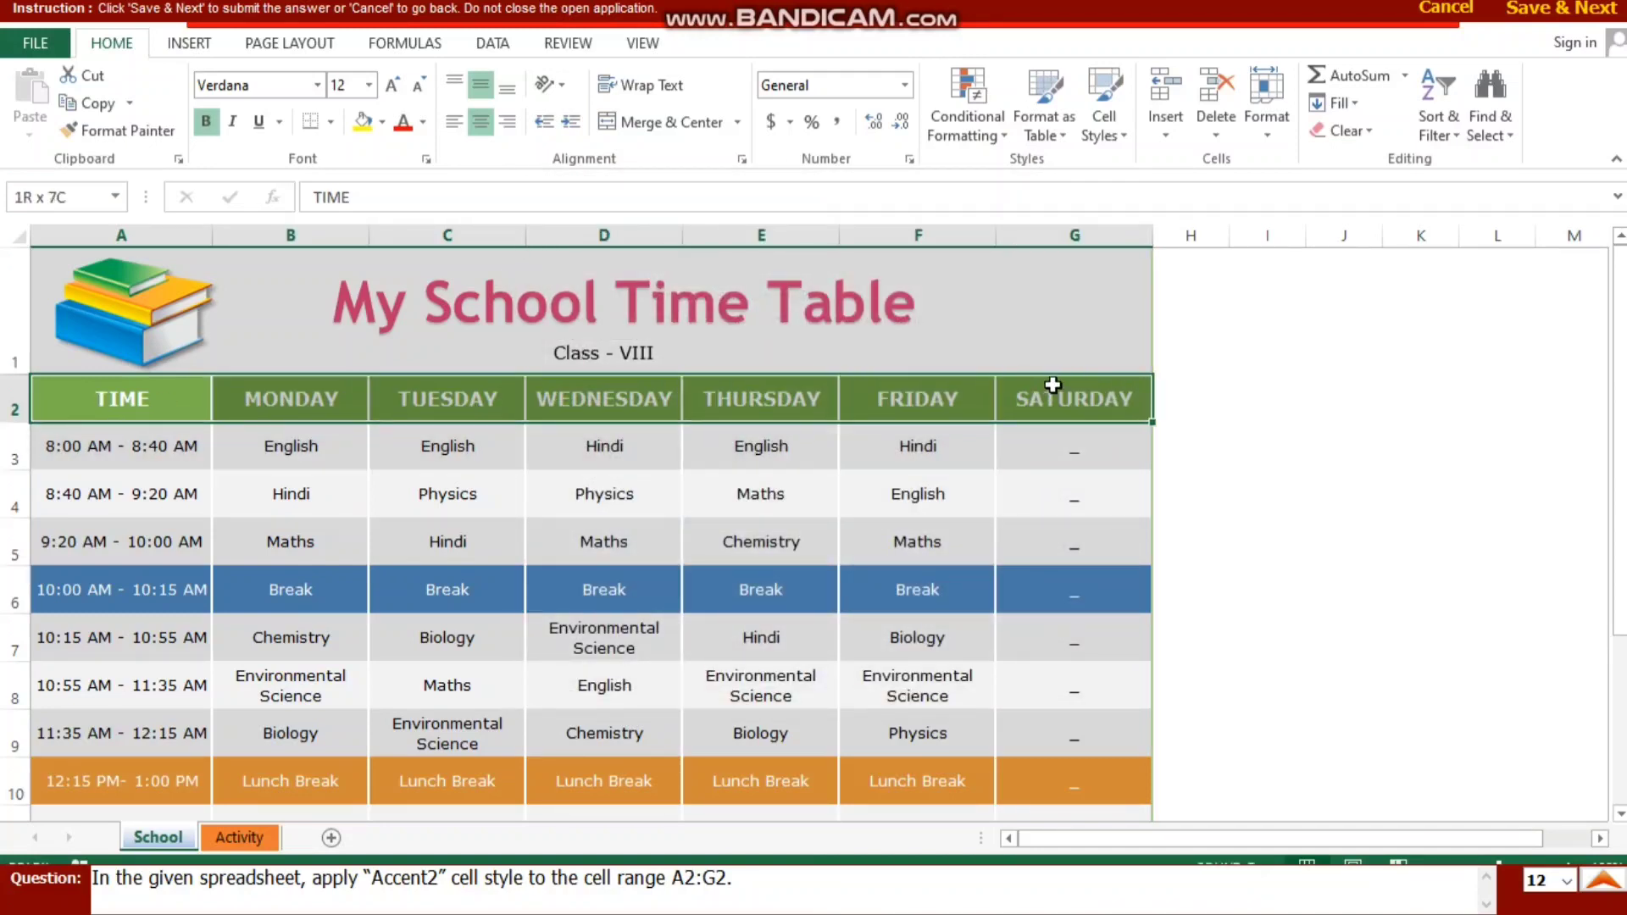
pyautogui.click(1117, 137)
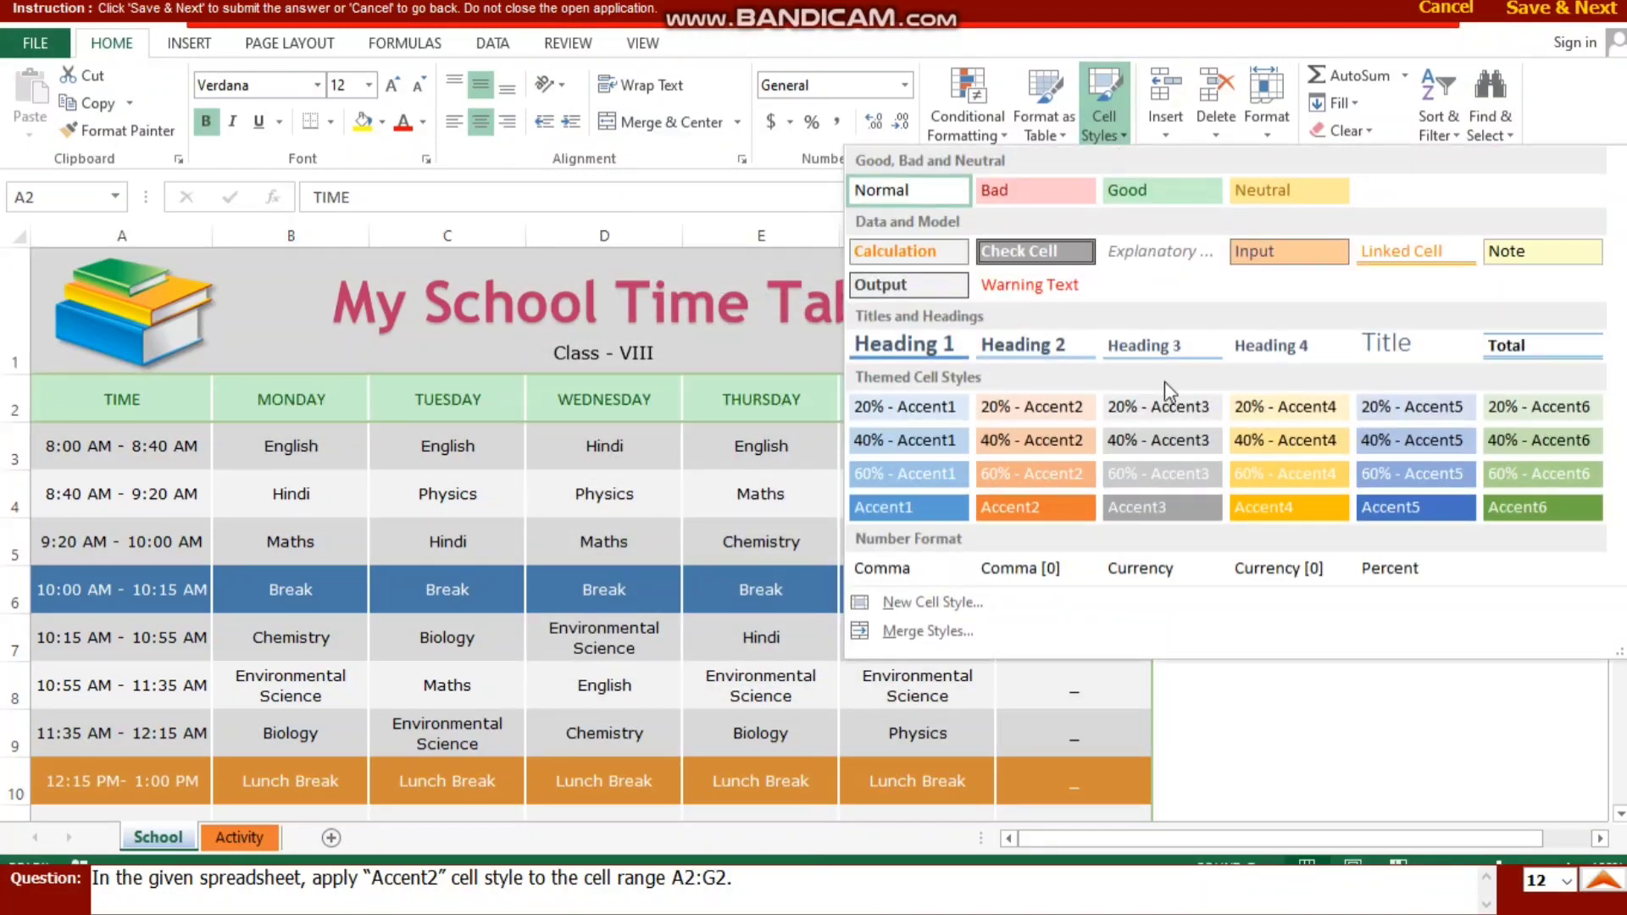
pyautogui.click(1054, 505)
pyautogui.click(1561, 8)
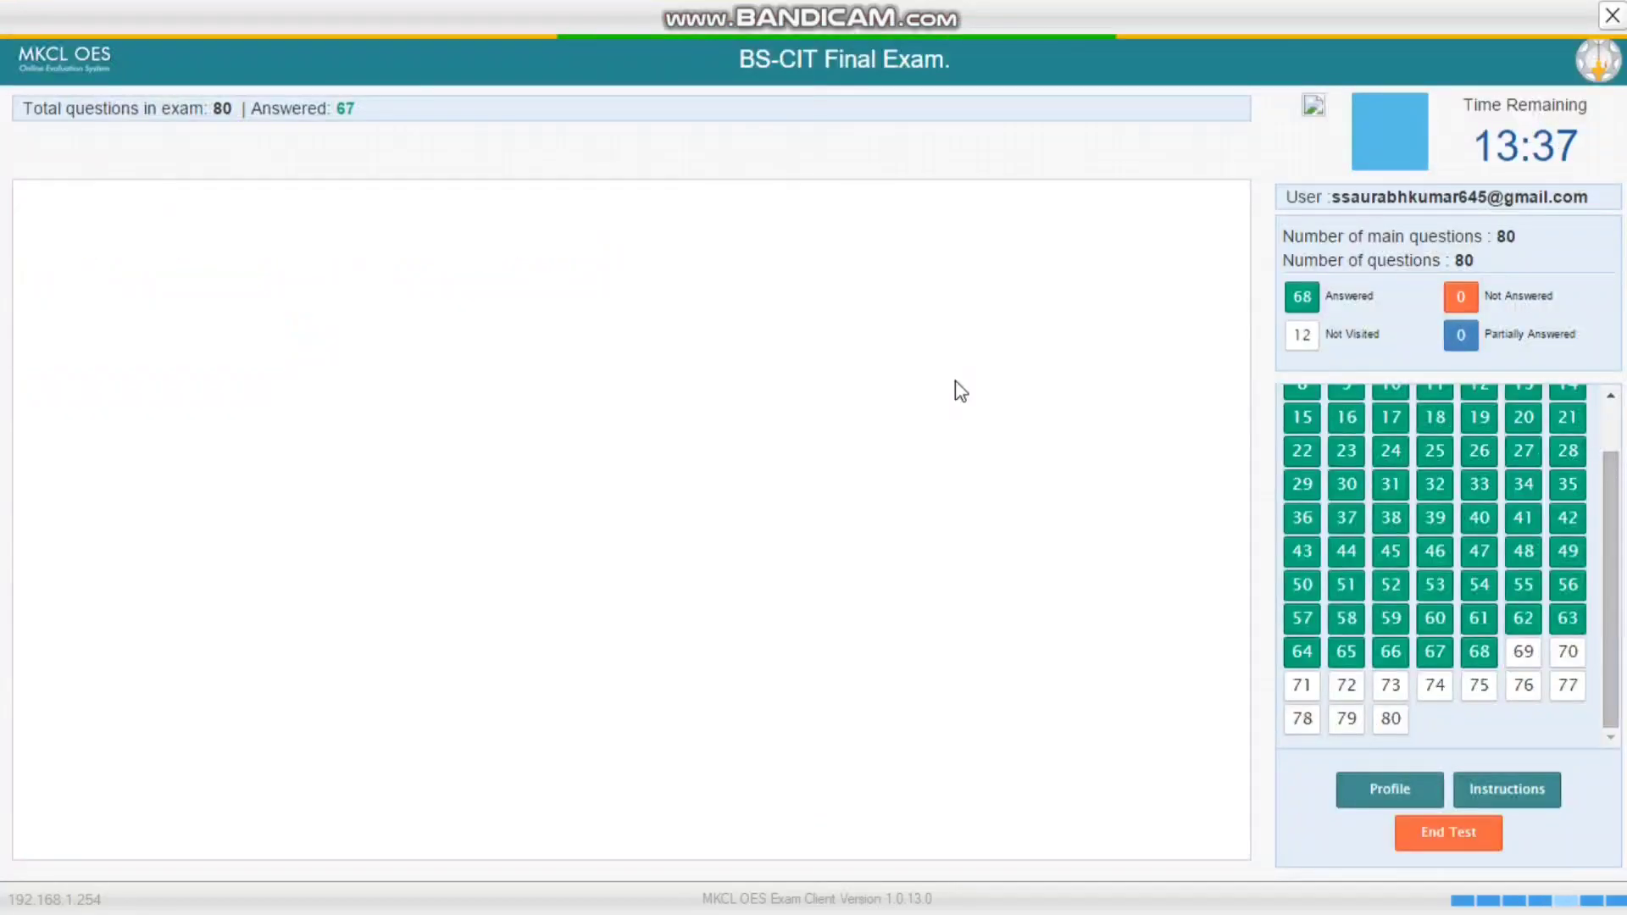